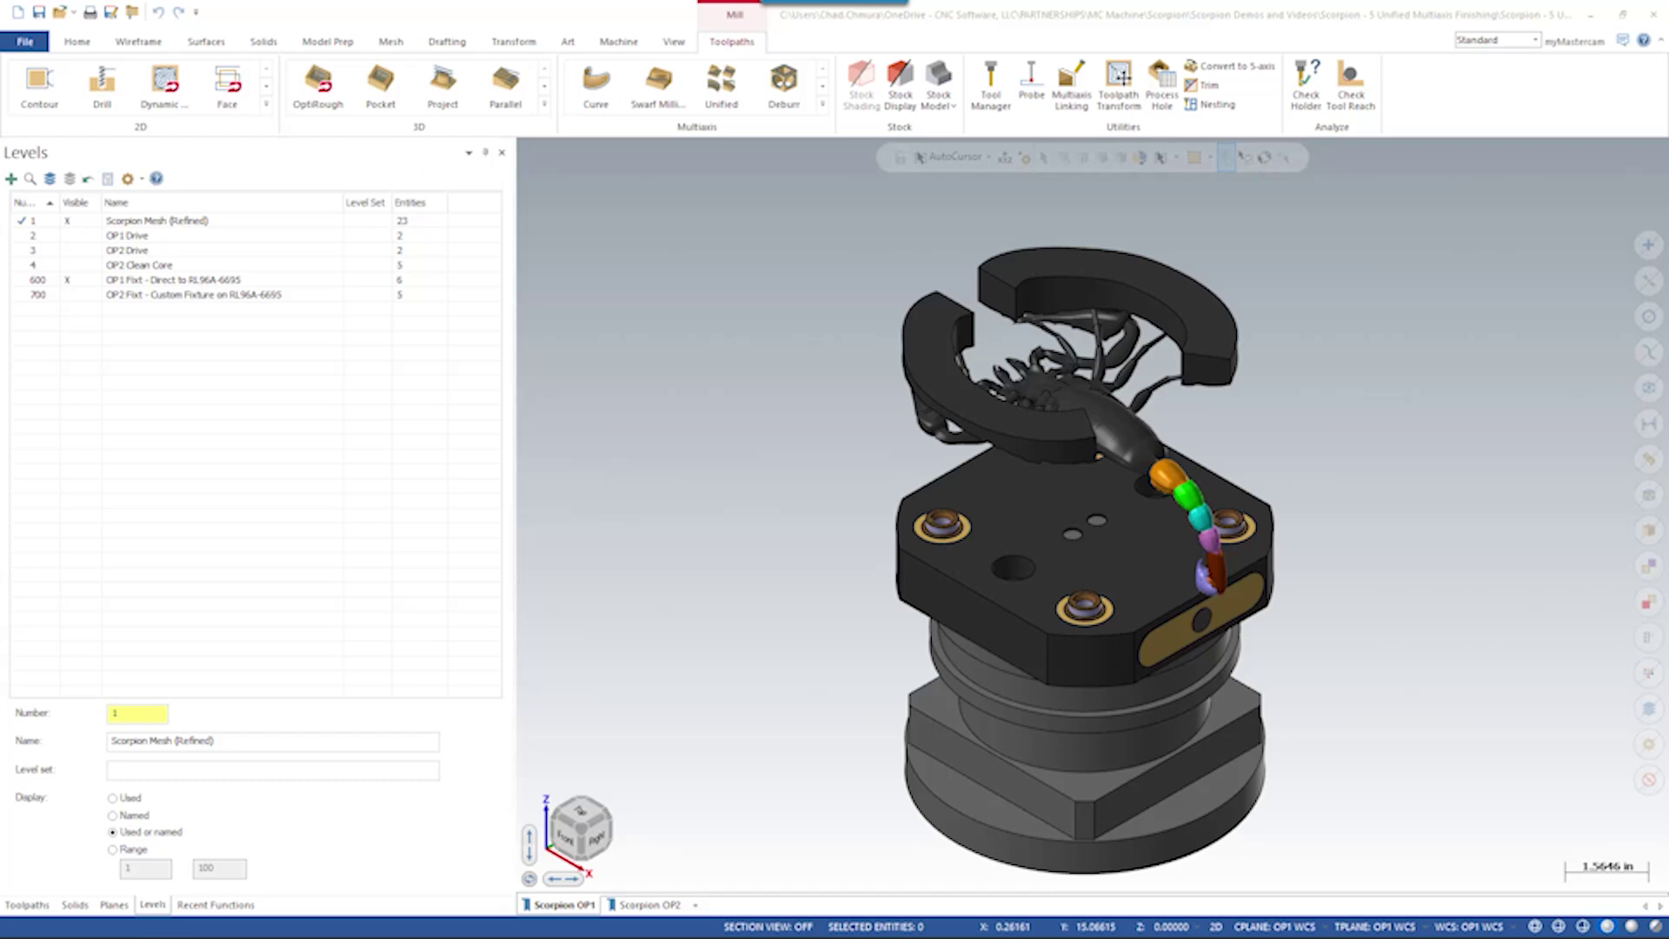
# Switch from the Scorpion OP2 setup back to Scorpion OP1 with the toolpath list showing
pyautogui.click(651, 905)
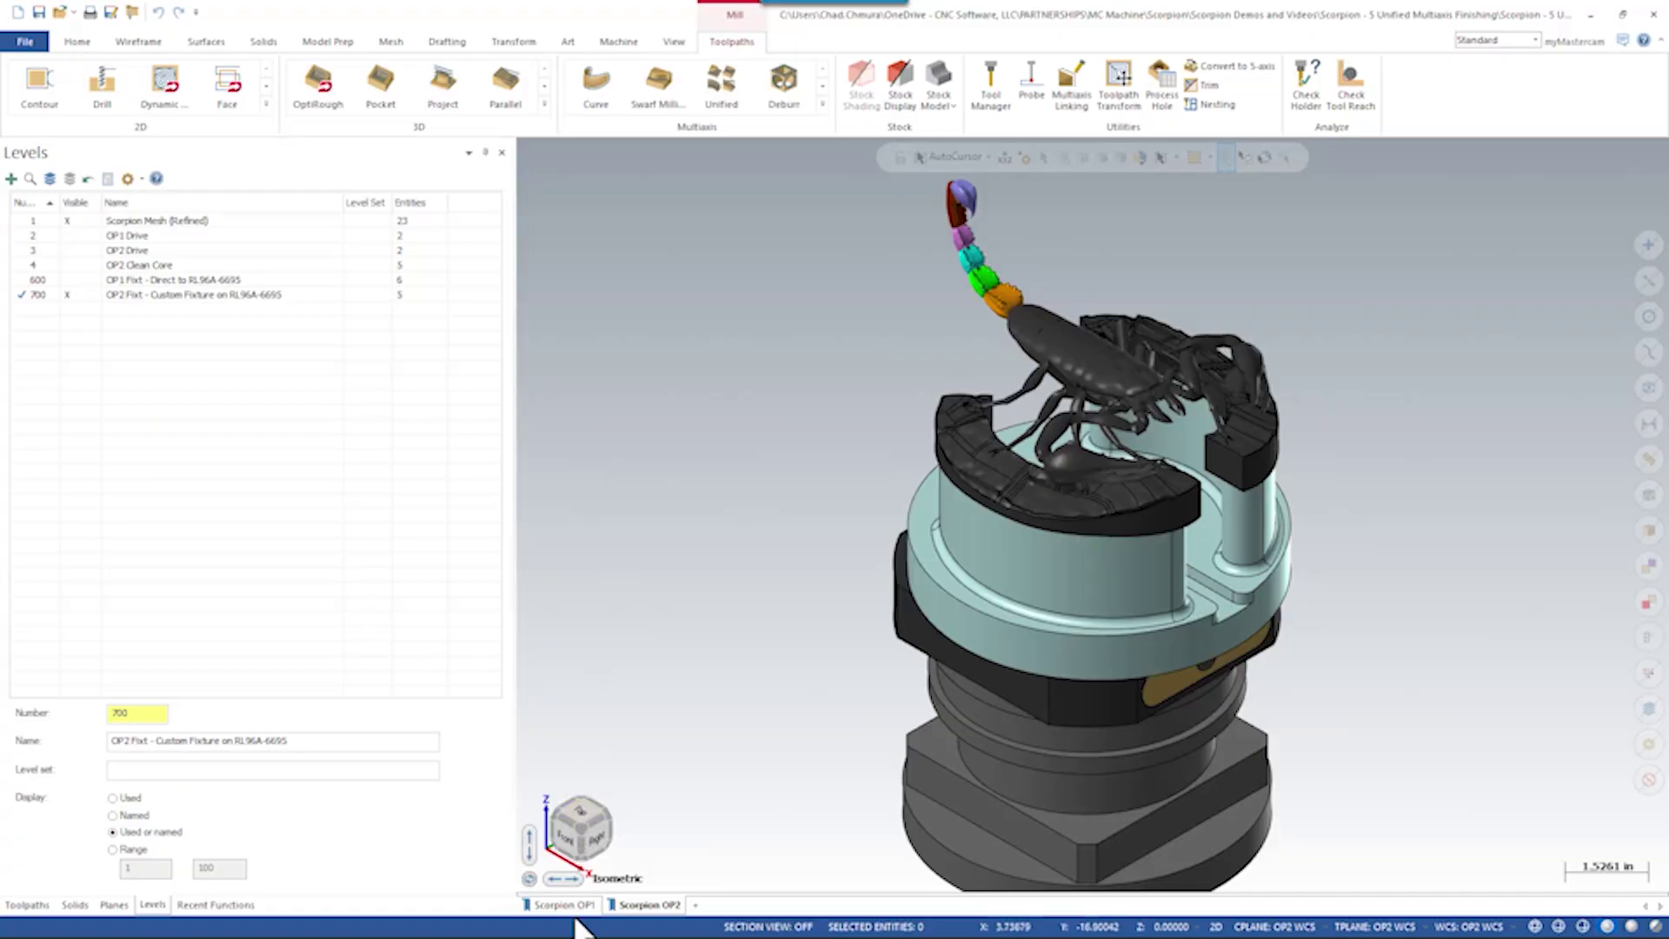
pyautogui.click(565, 905)
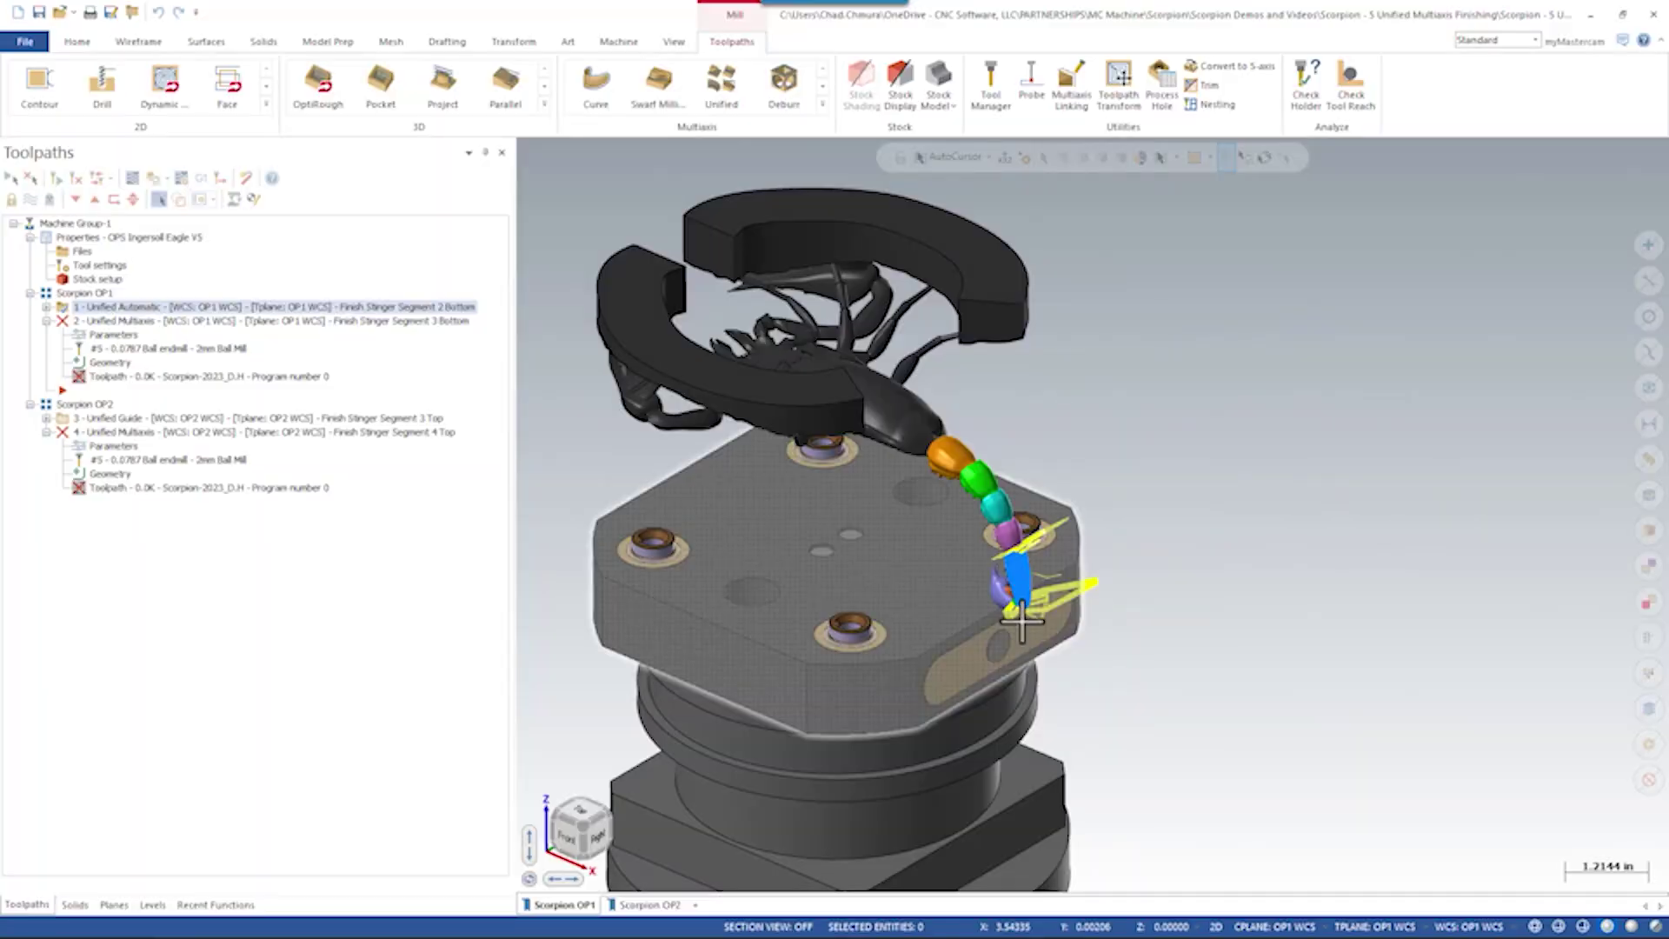
# Orbit to the stinger and open the parameters of operation 2, Stinger Segment 3 Bottom
pyautogui.scroll(6, 1022, 620)
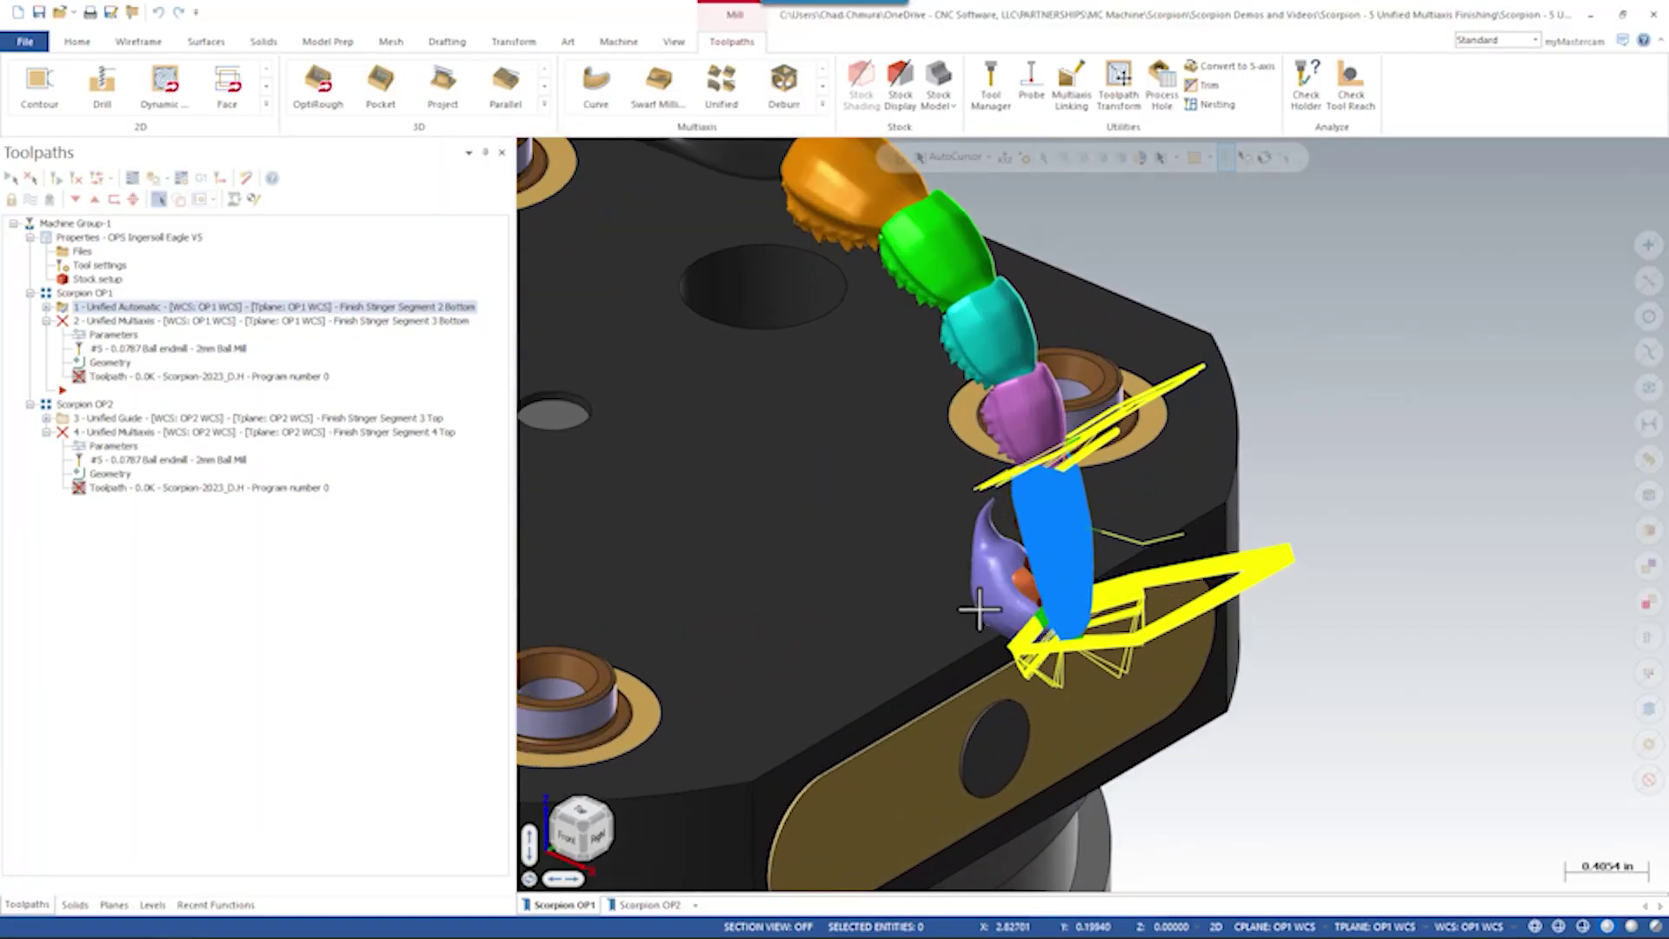
pyautogui.moveTo(1066, 581); pyautogui.dragTo(1091, 557, button='middle')
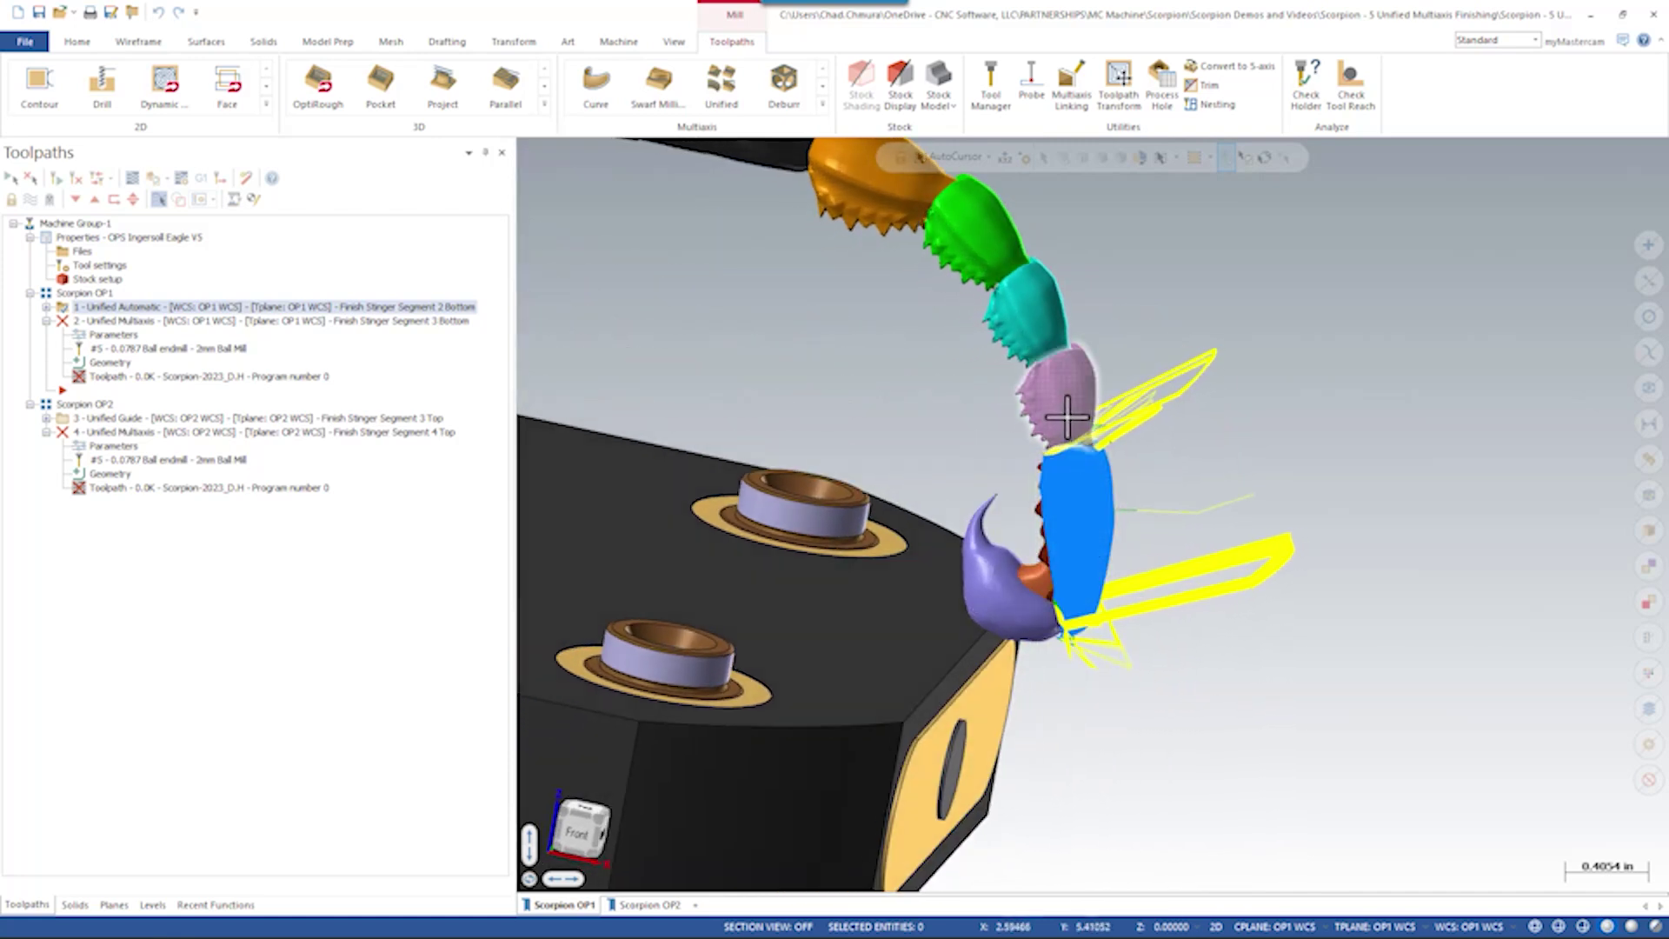
pyautogui.scroll(-1, 905, 600)
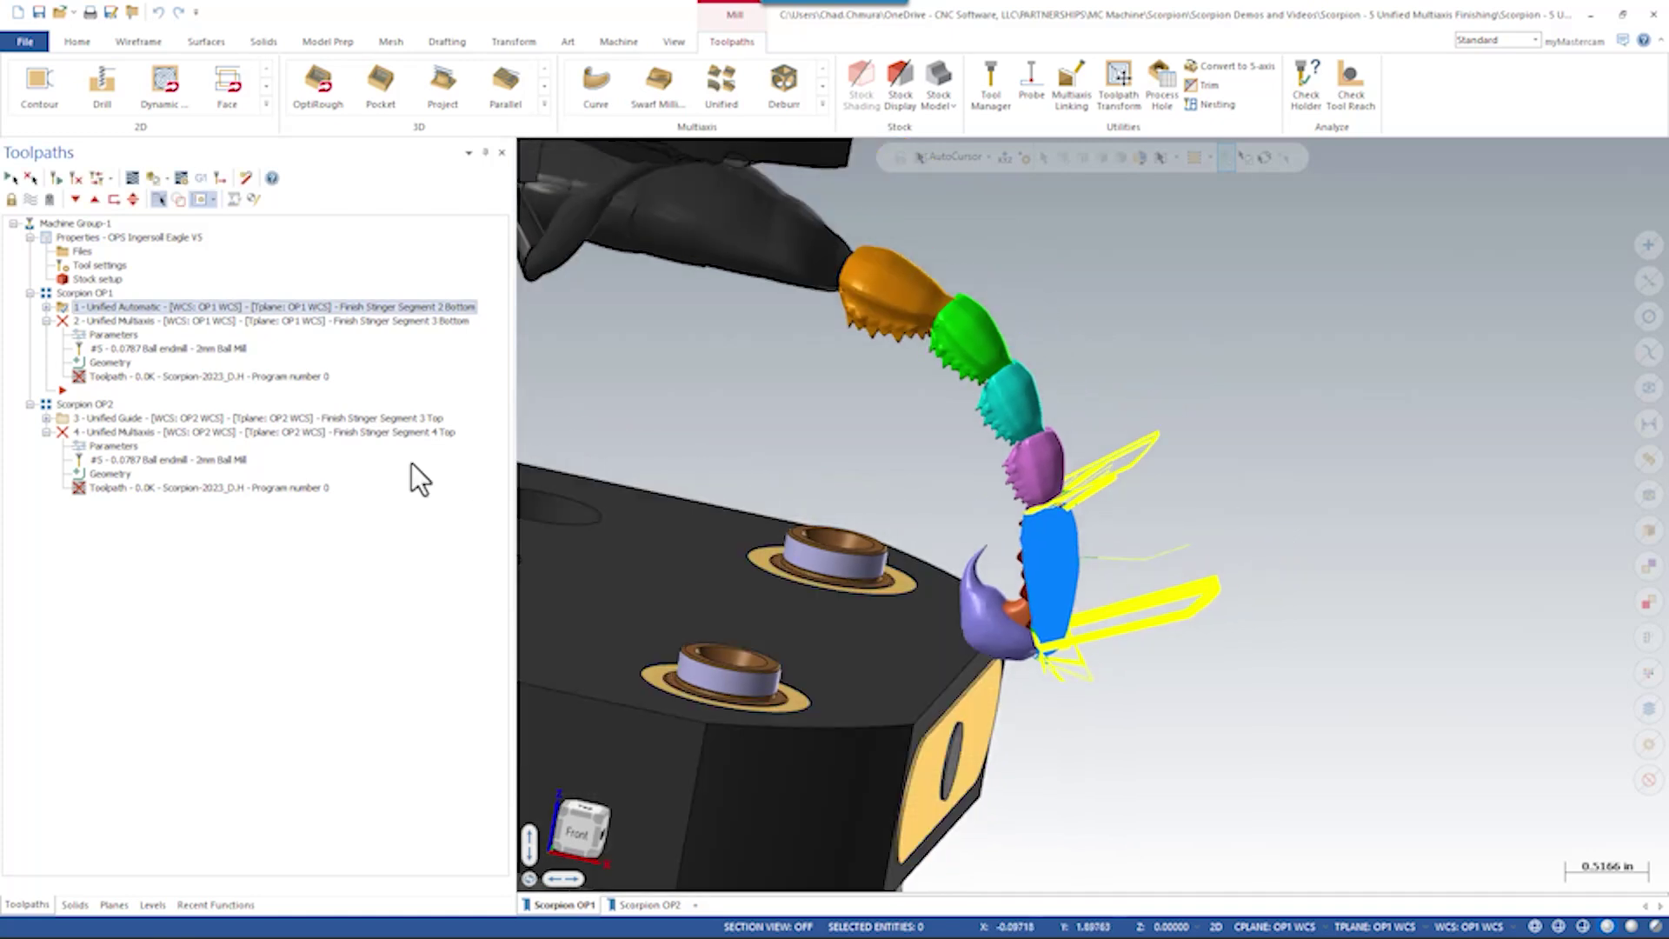
pyautogui.click(240, 324)
pyautogui.scroll(-2, 1065, 494)
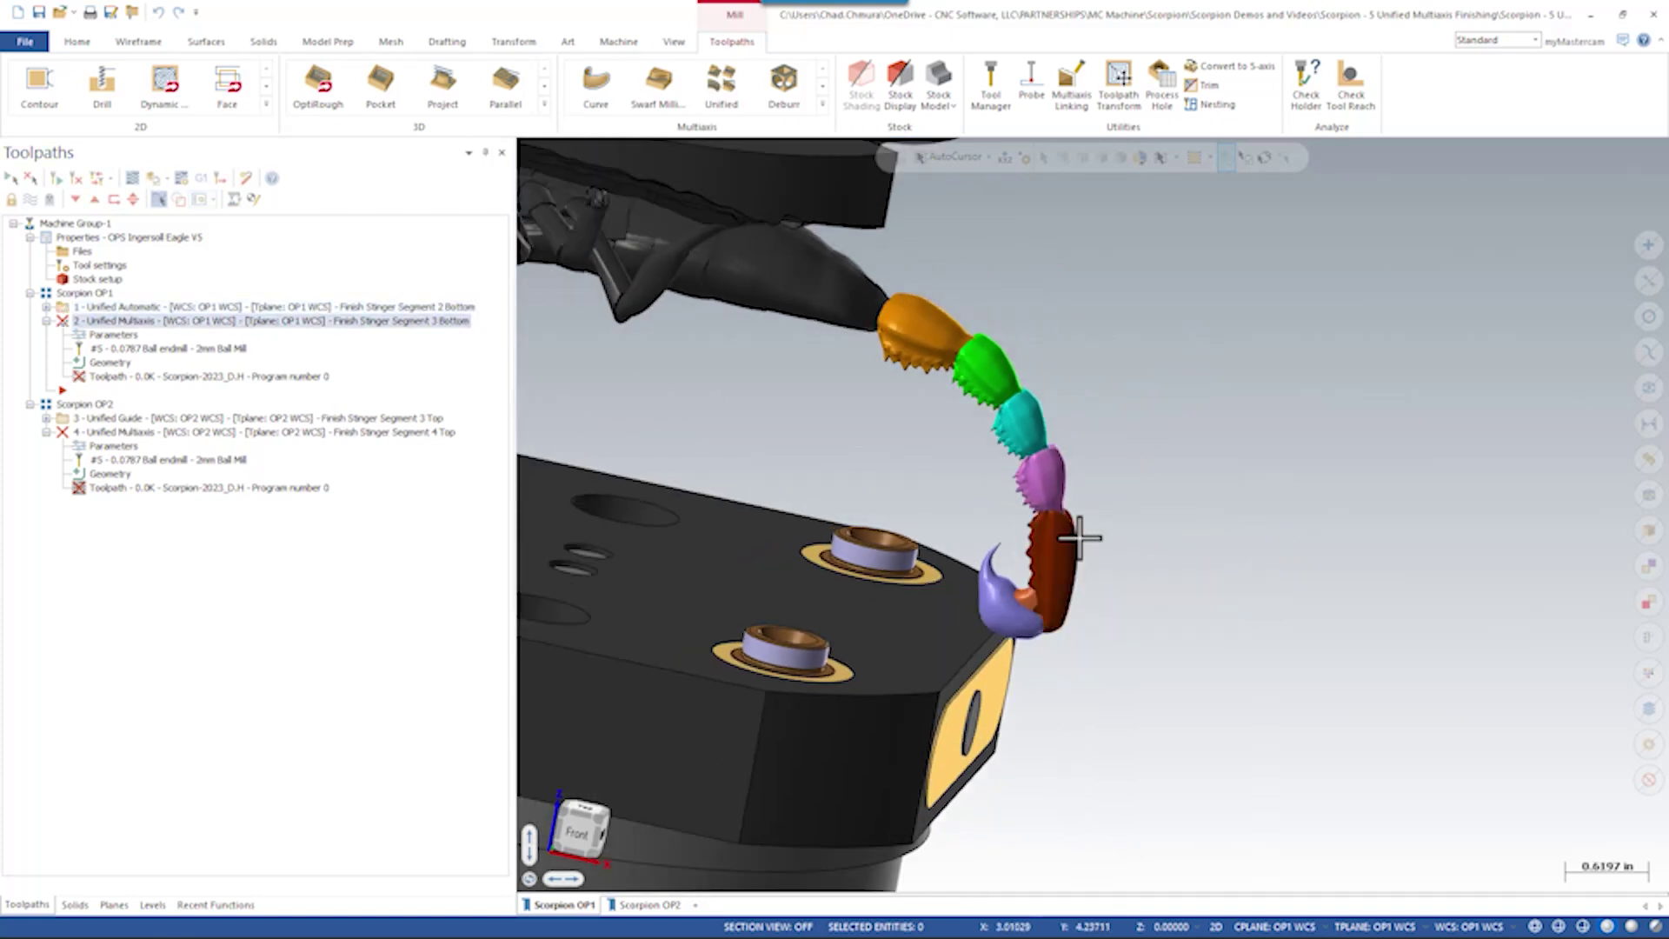
pyautogui.scroll(2, 1065, 494)
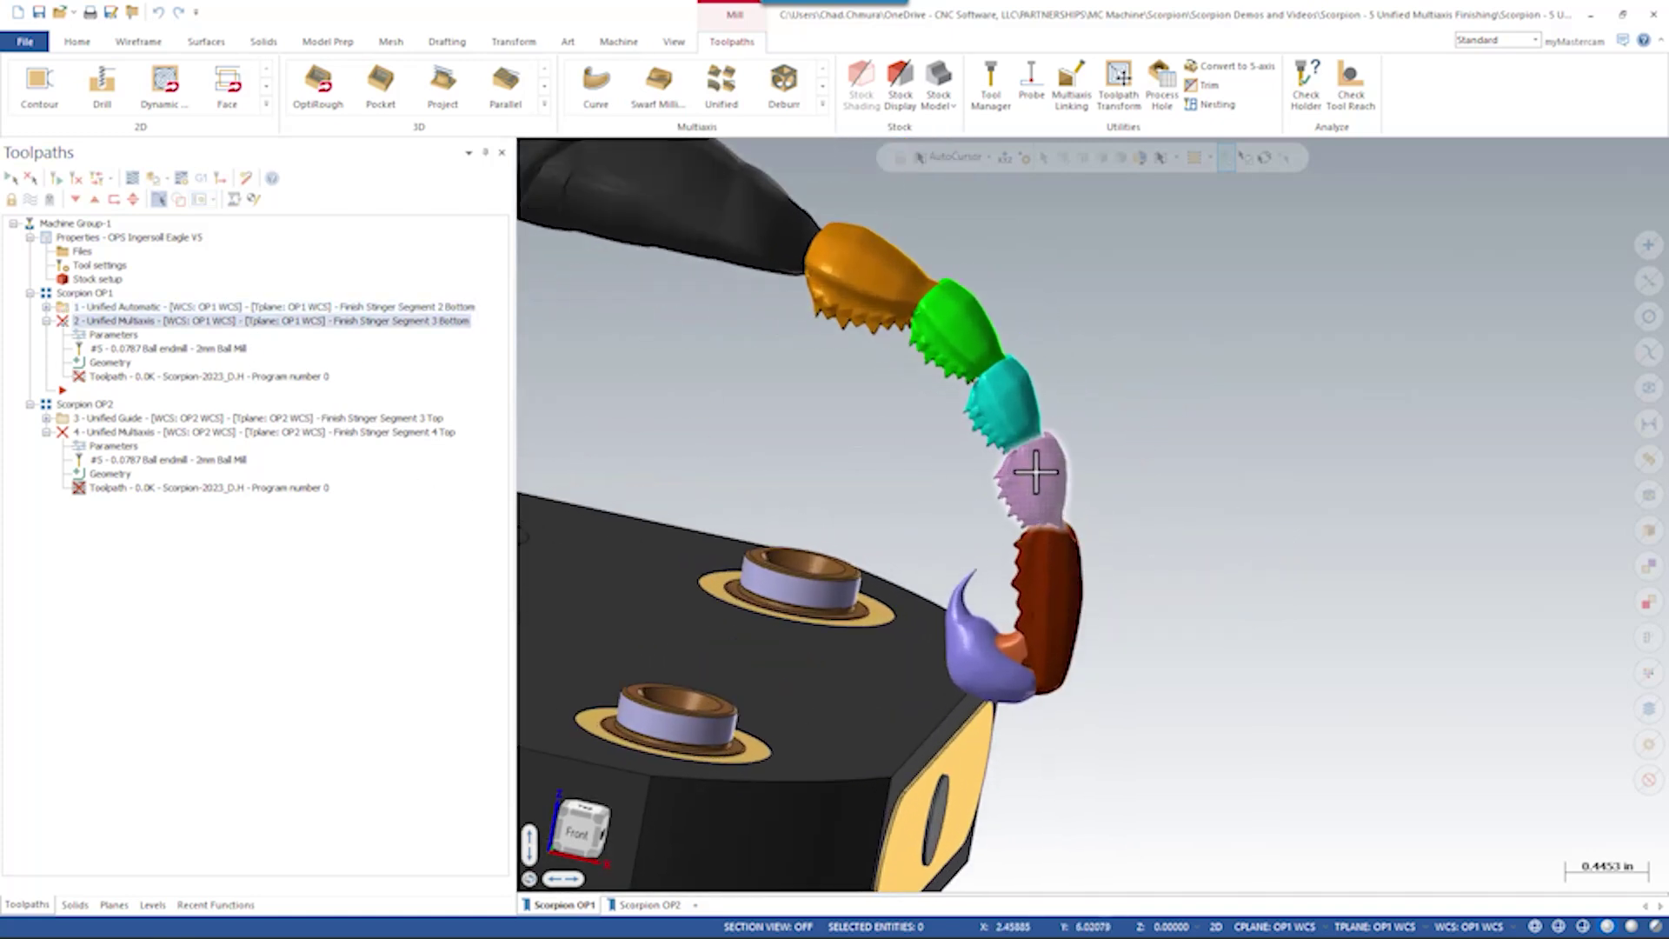
pyautogui.moveTo(1036, 472); pyautogui.dragTo(820, 466, button='middle')
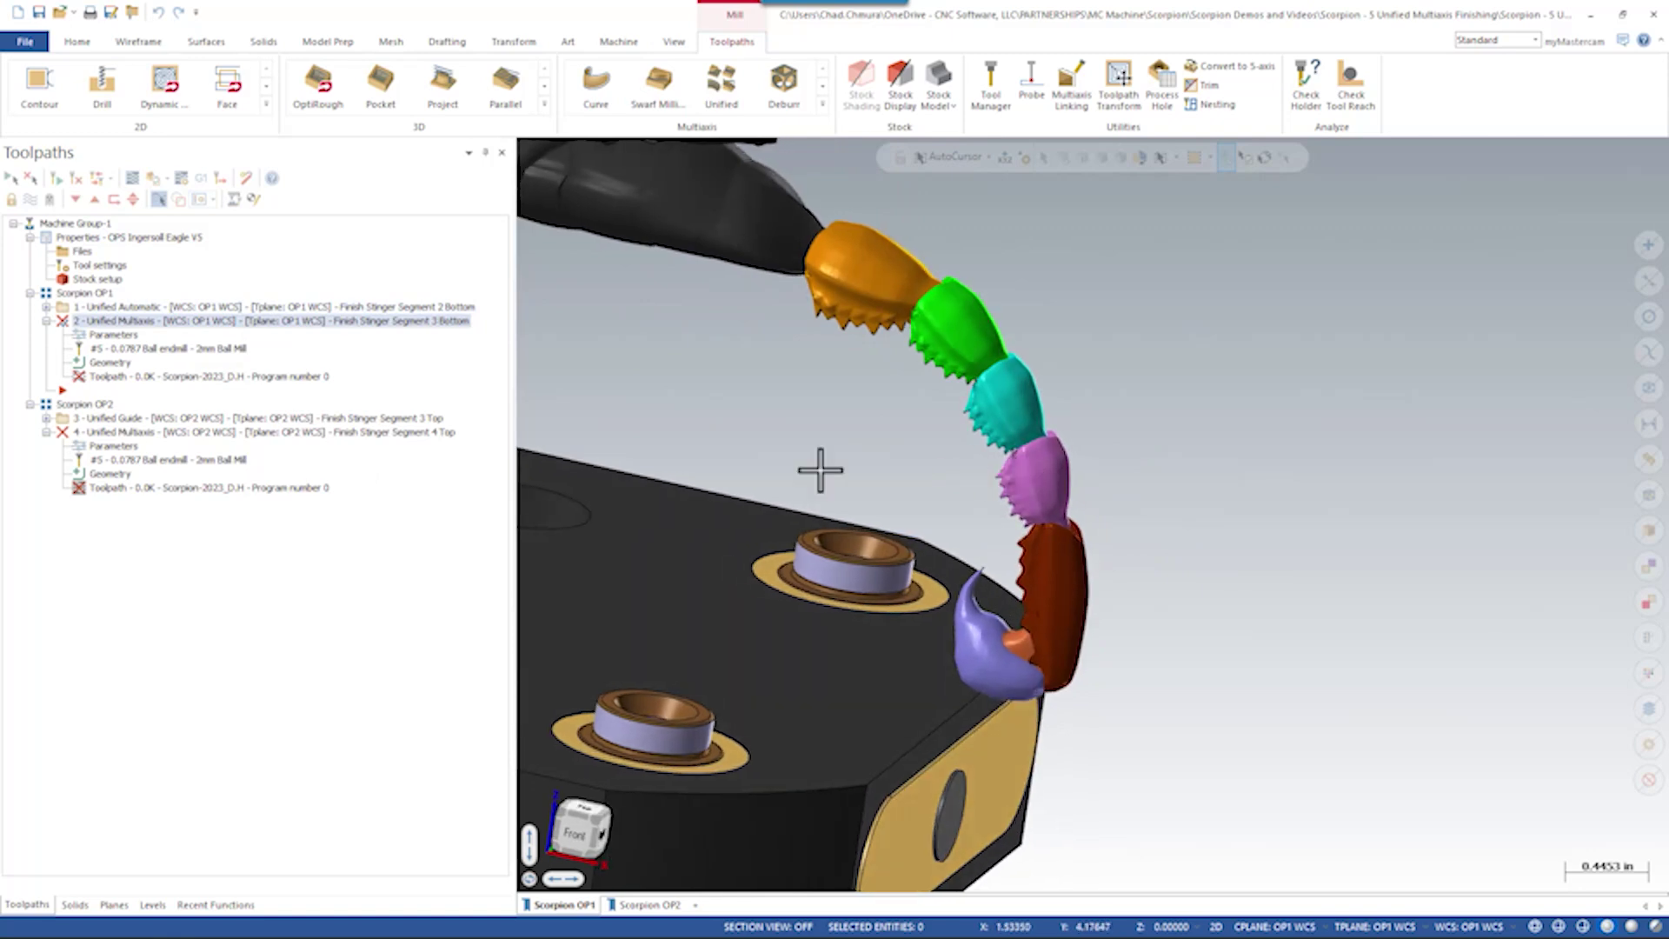
pyautogui.click(103, 336)
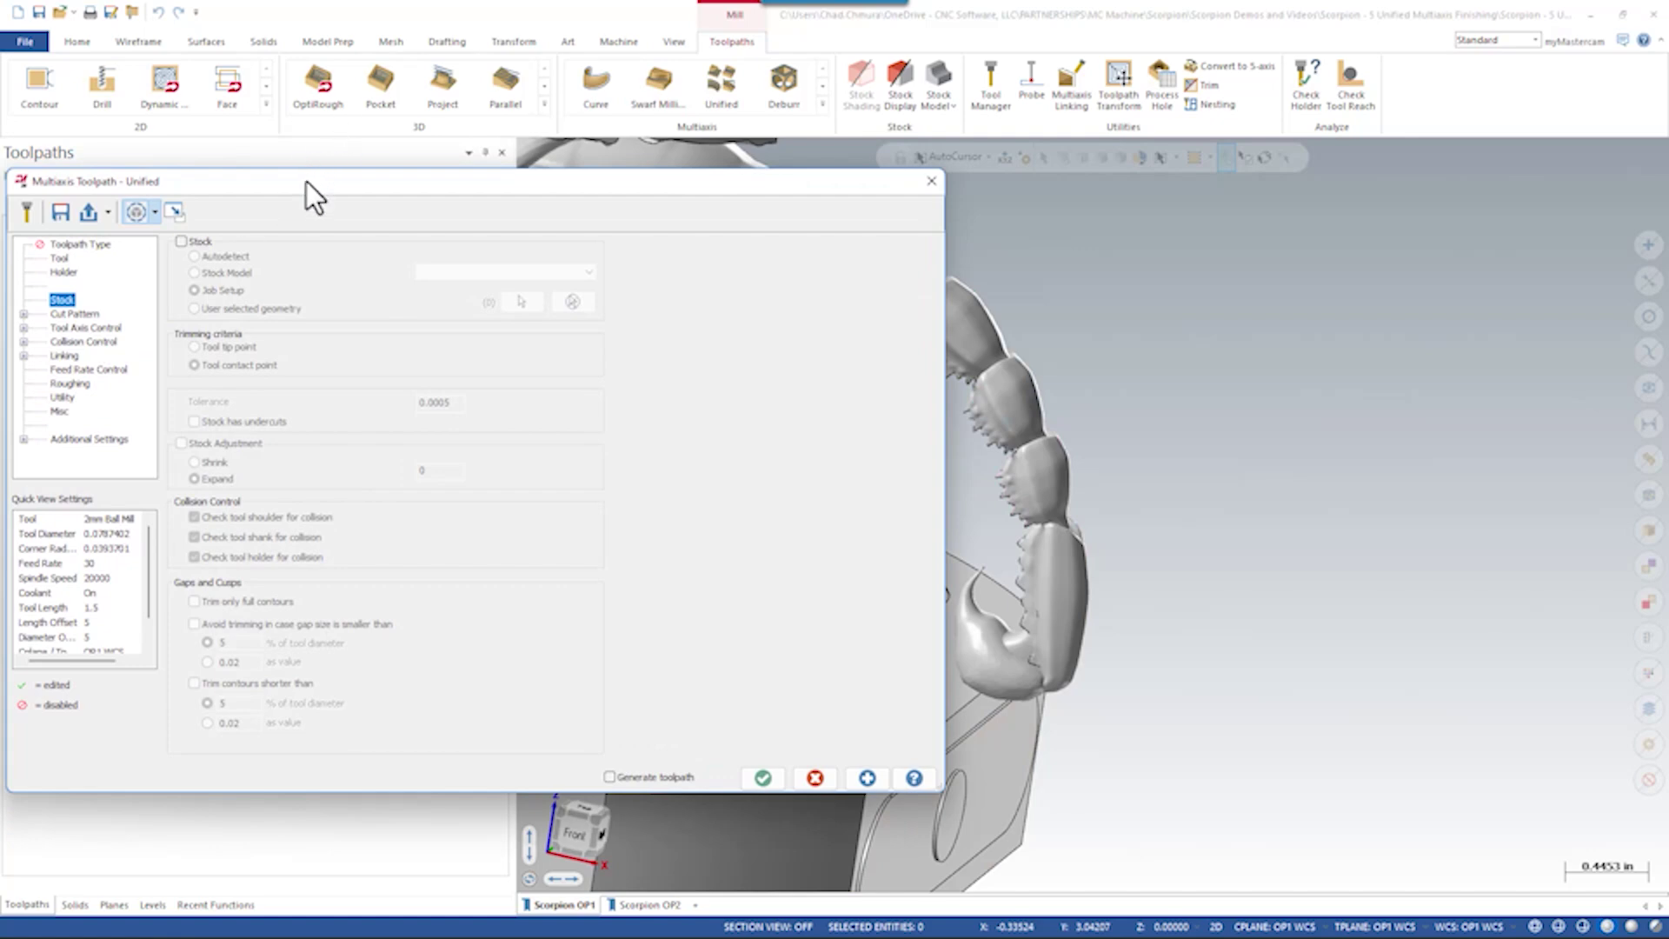
# Move the parameters window and start picking machining geometry from the Cut Pattern page
pyautogui.moveTo(318, 181); pyautogui.dragTo(448, 160)
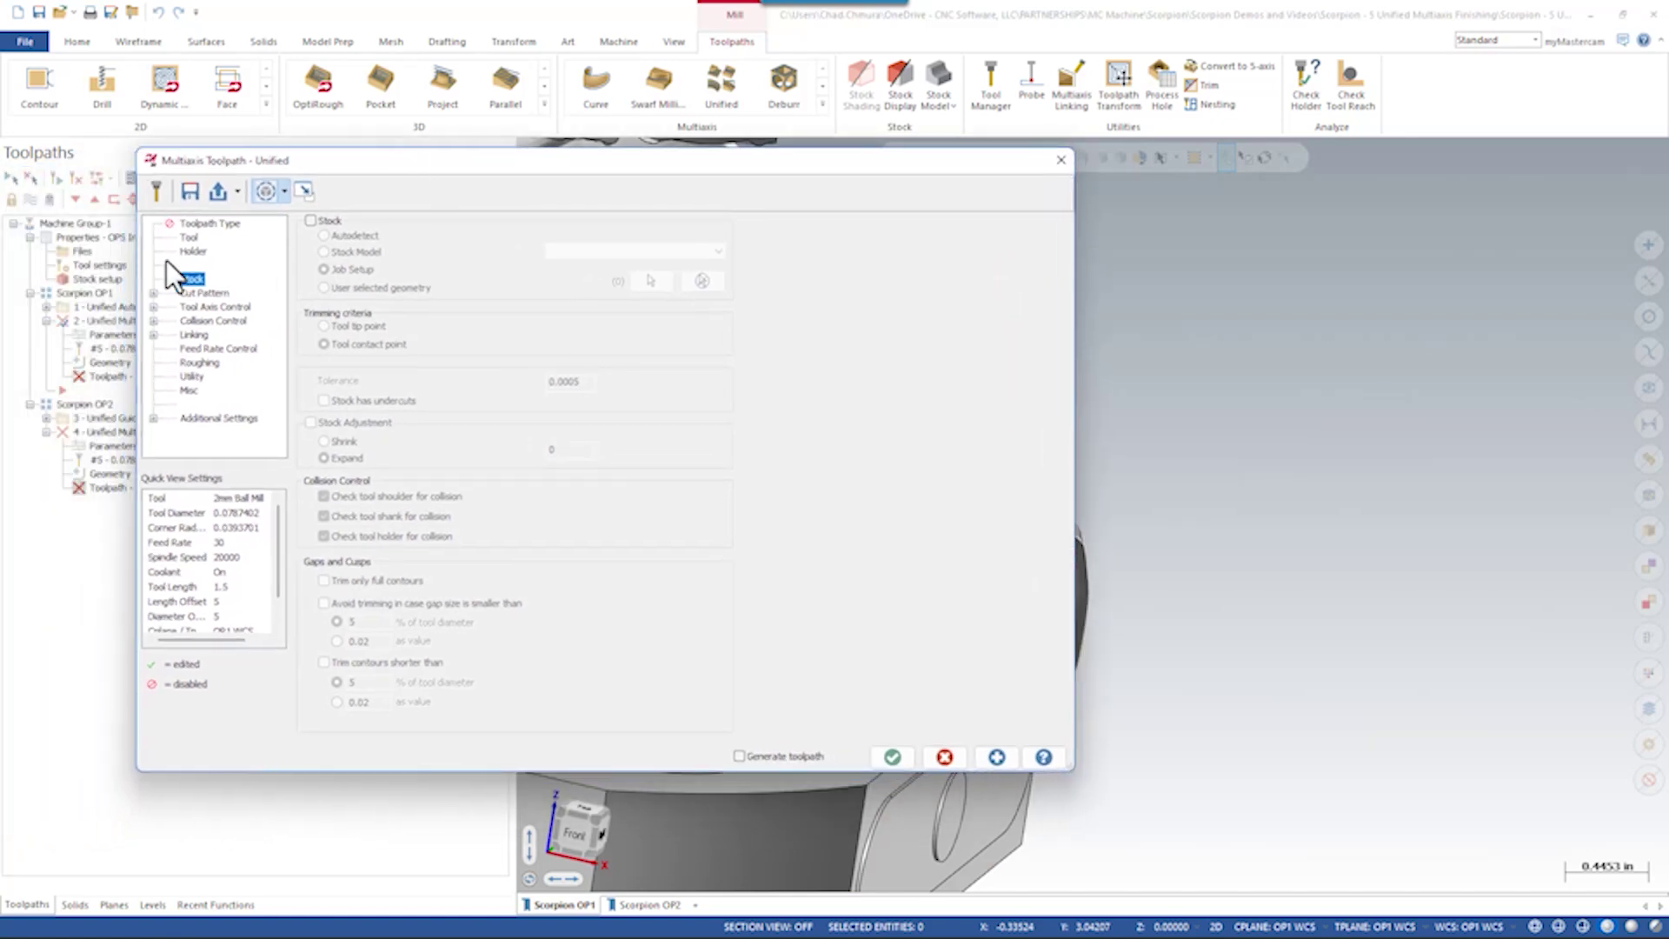
pyautogui.click(202, 294)
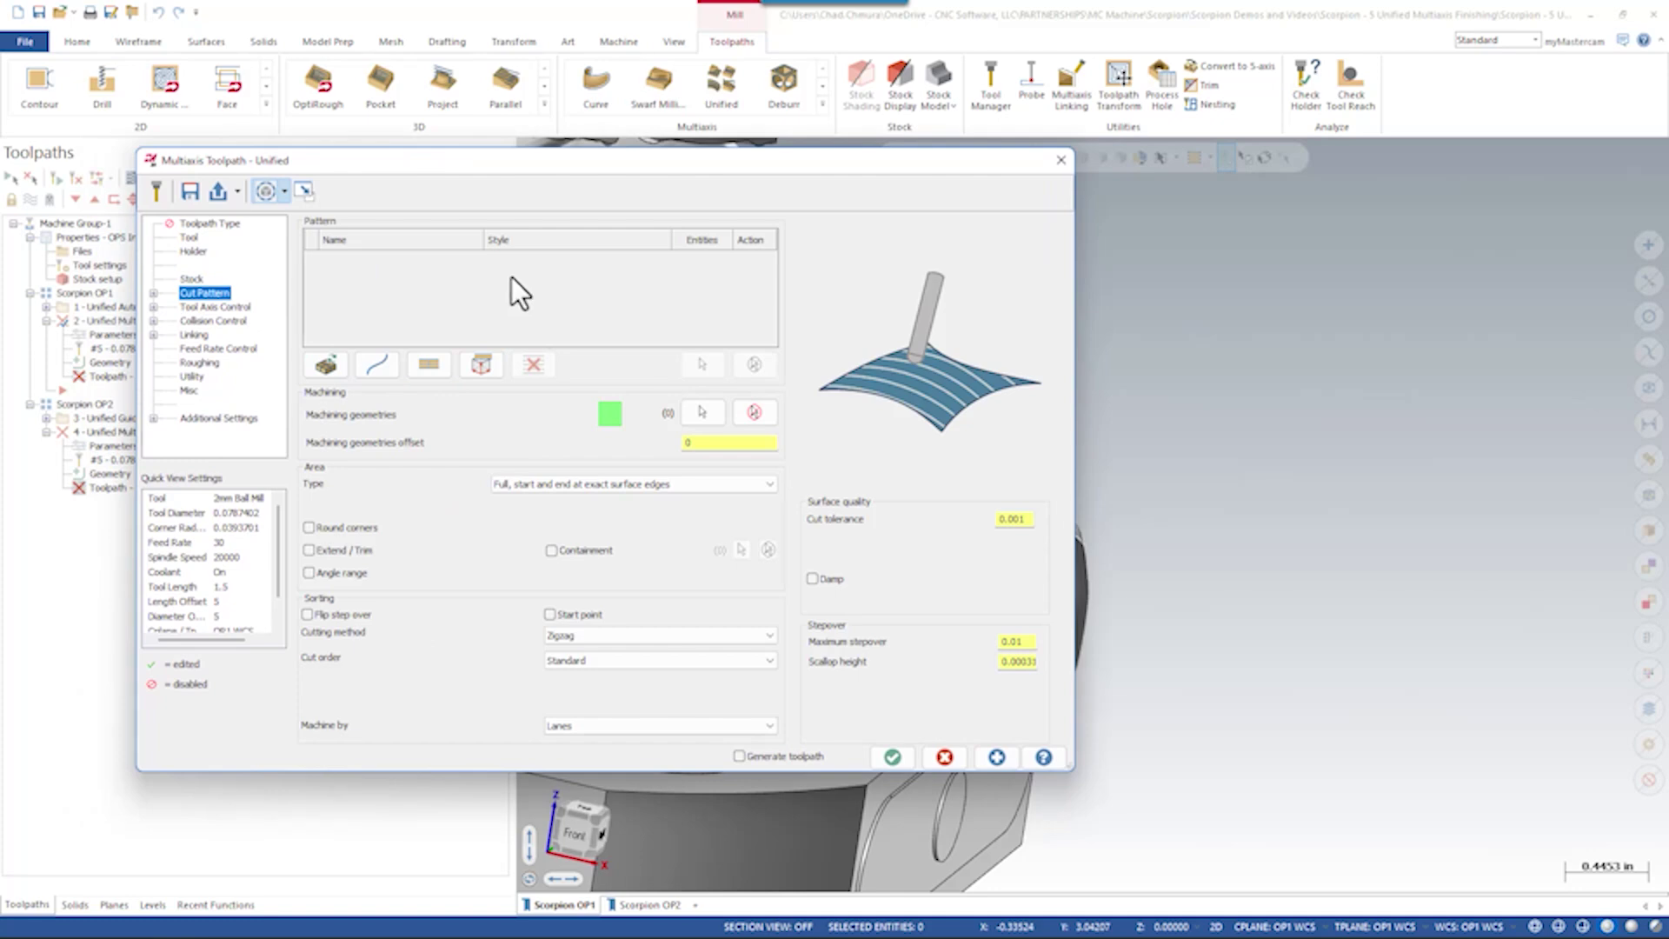
pyautogui.click(706, 412)
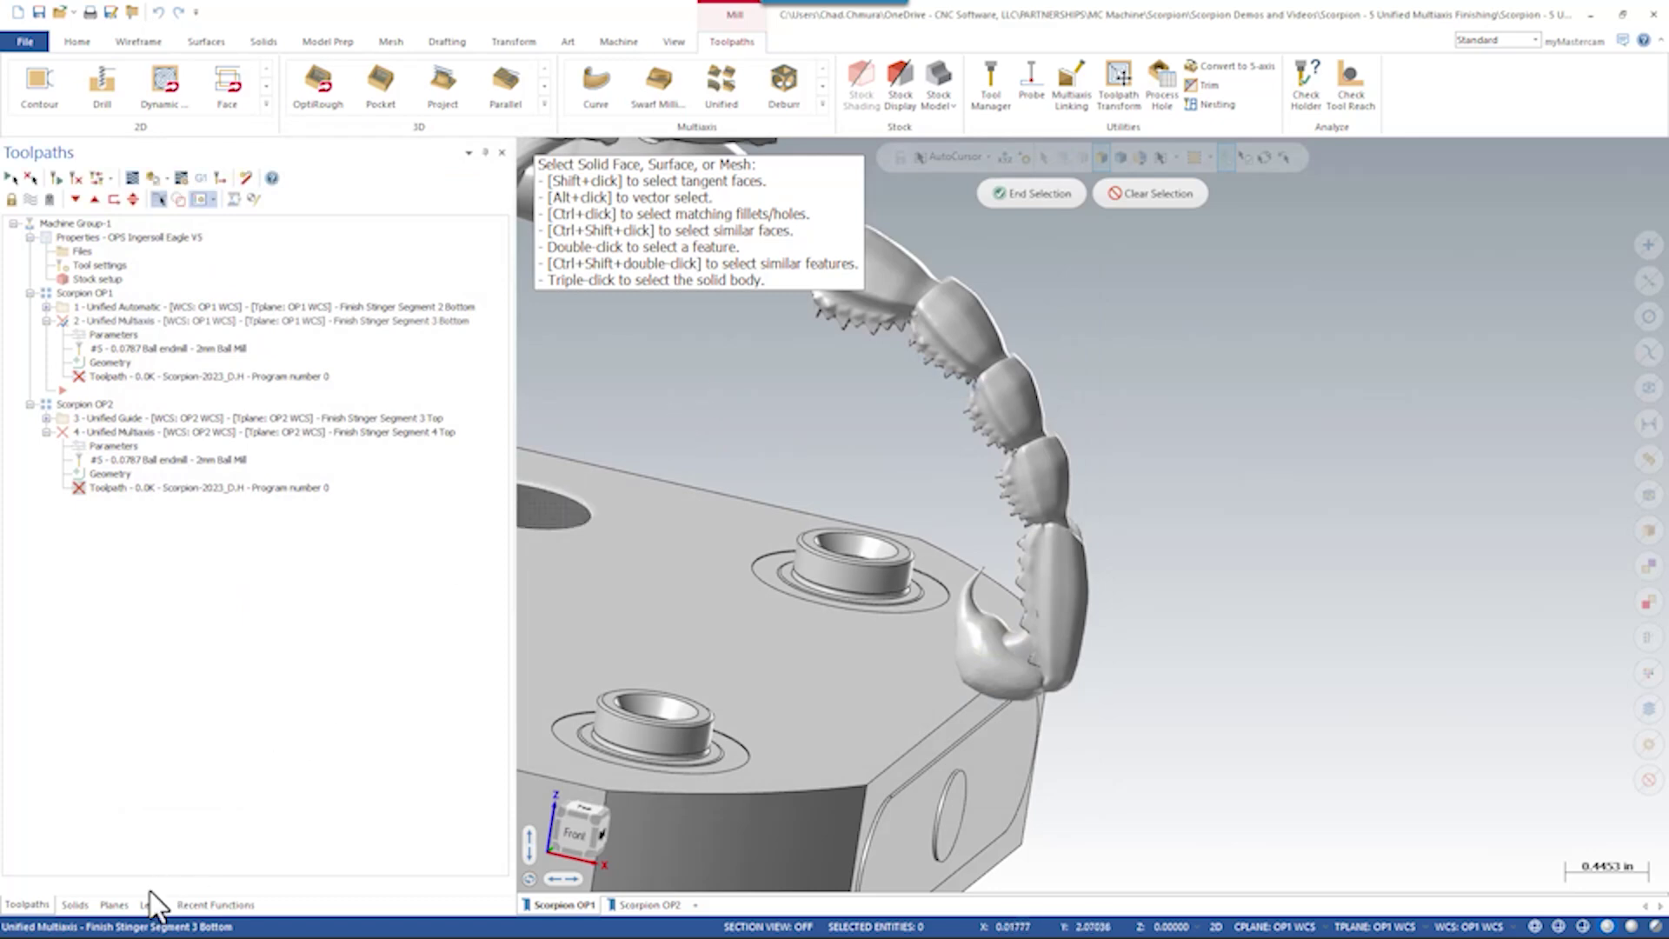
# Make OP1 Drive the current level, hide Scorpion Mesh (Refined), and pick the pink drive surface
pyautogui.click(152, 904)
pyautogui.click(54, 237)
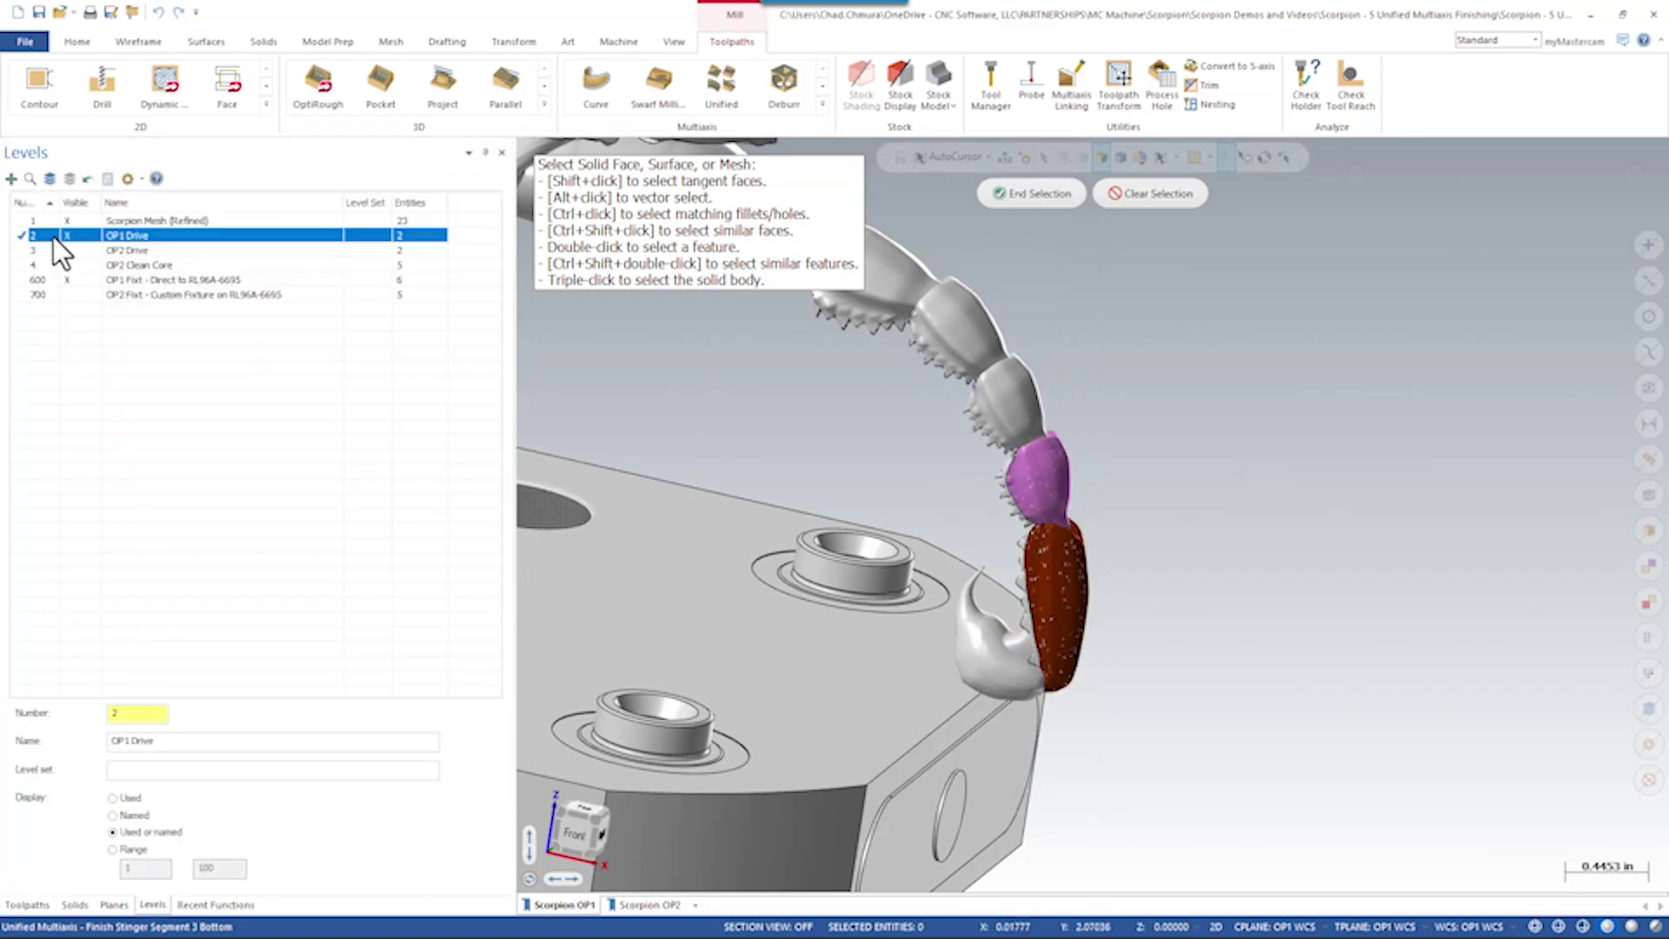
pyautogui.click(78, 222)
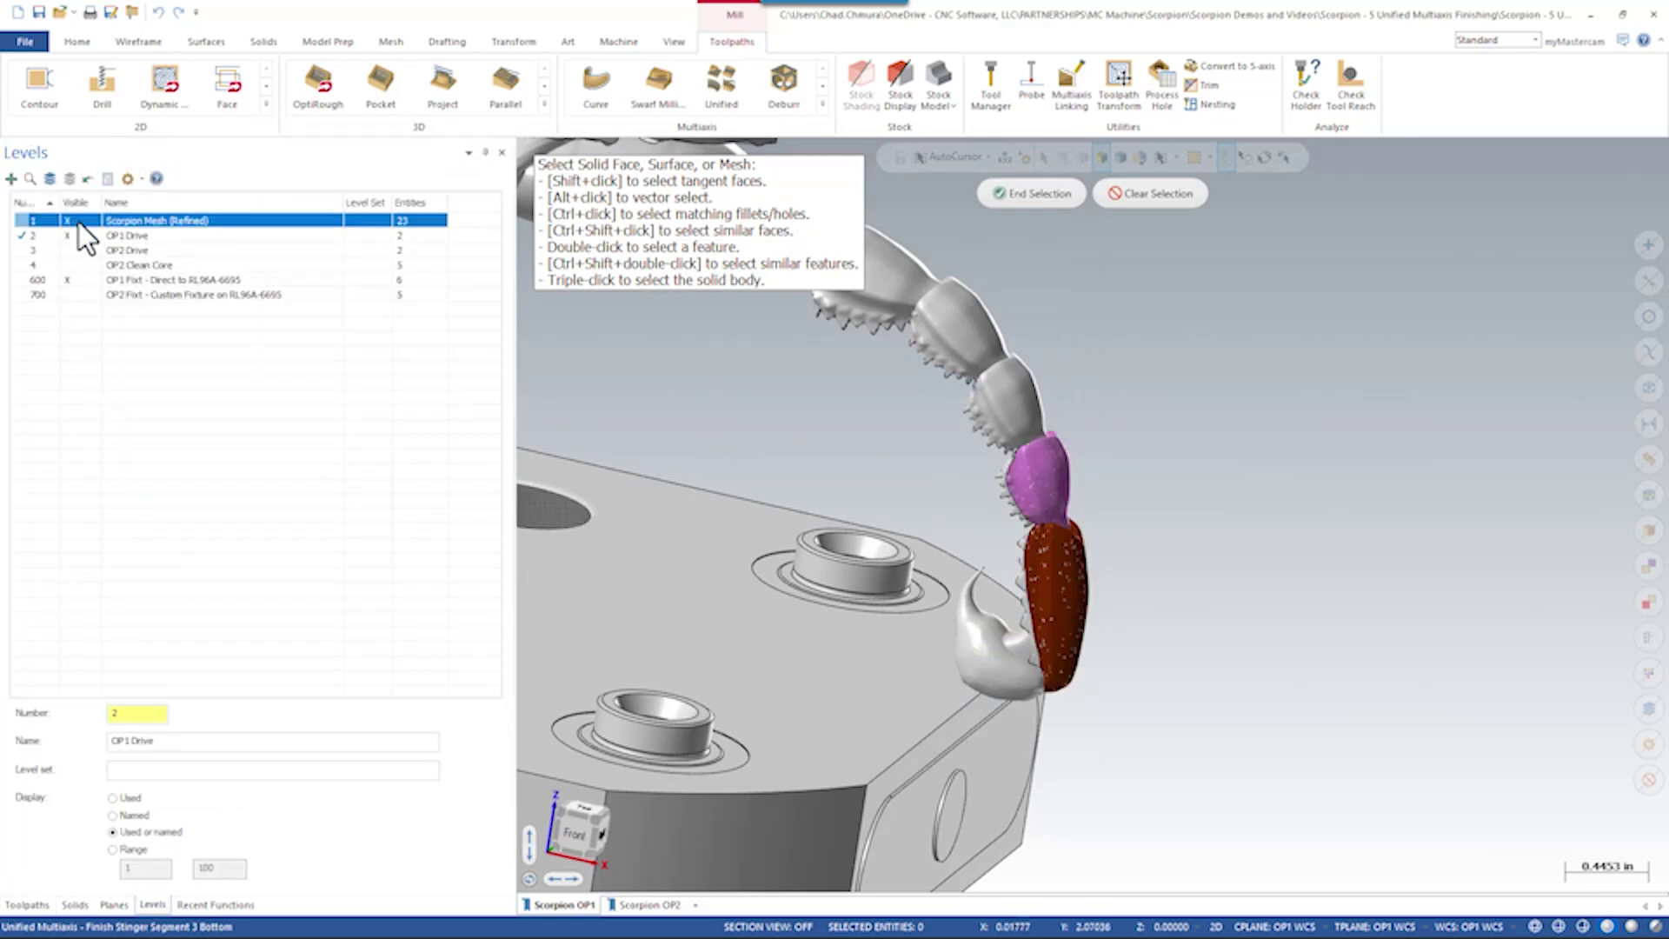
pyautogui.scroll(6, 1079, 447)
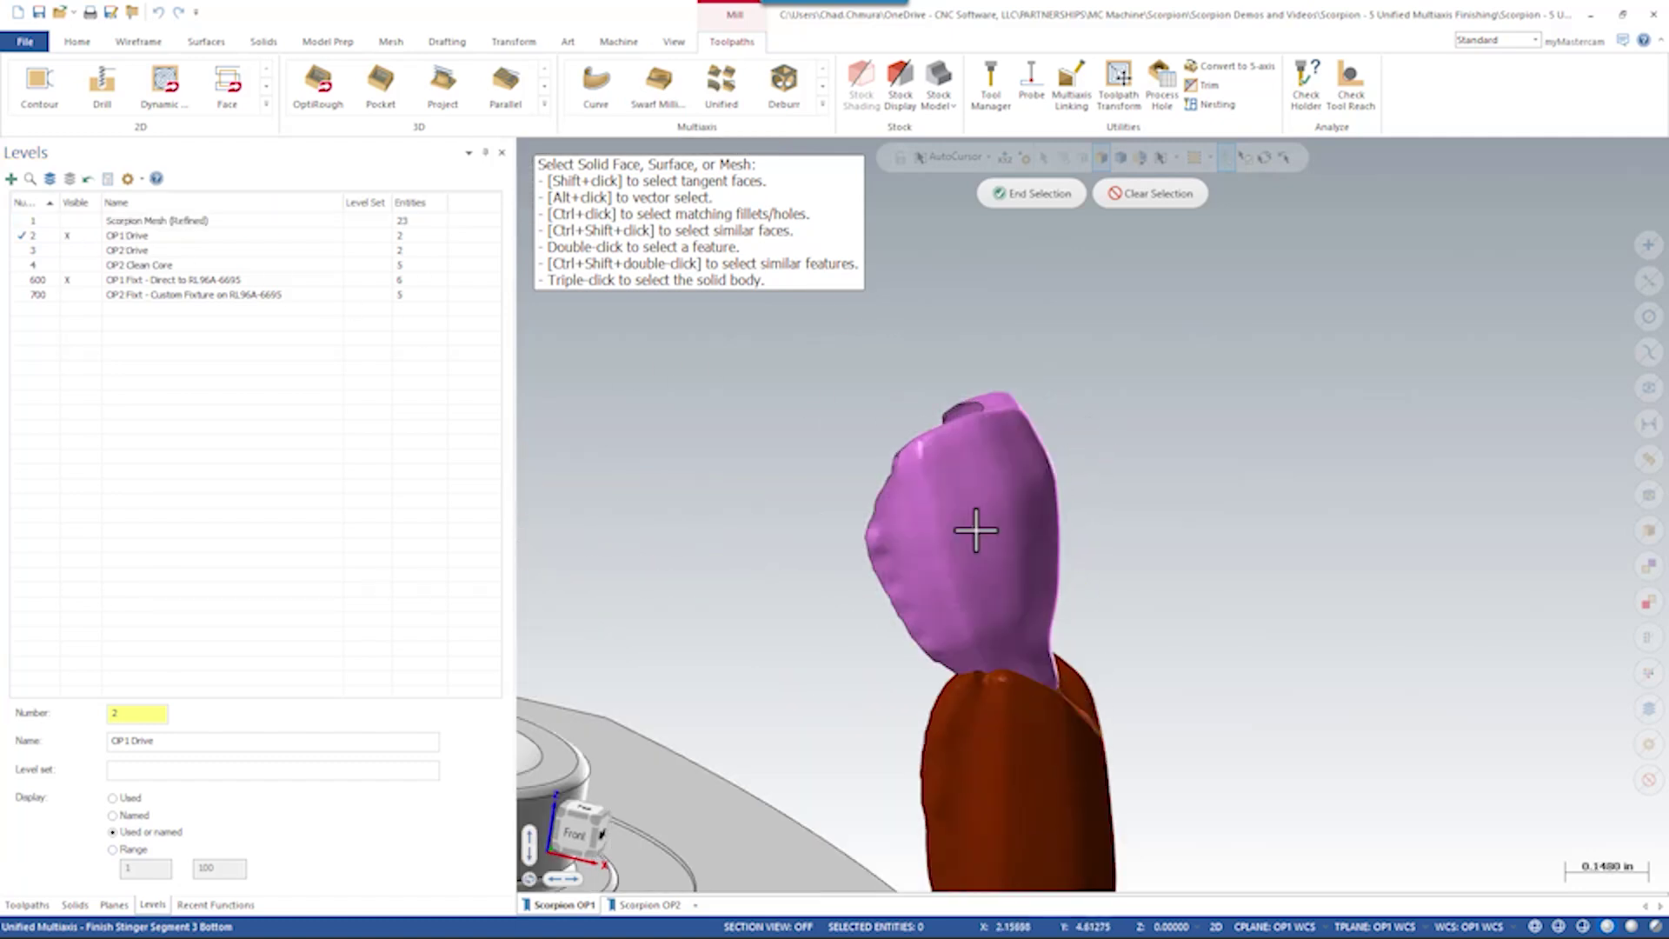
pyautogui.moveTo(977, 528); pyautogui.dragTo(830, 502, button='middle')
pyautogui.click(69, 222)
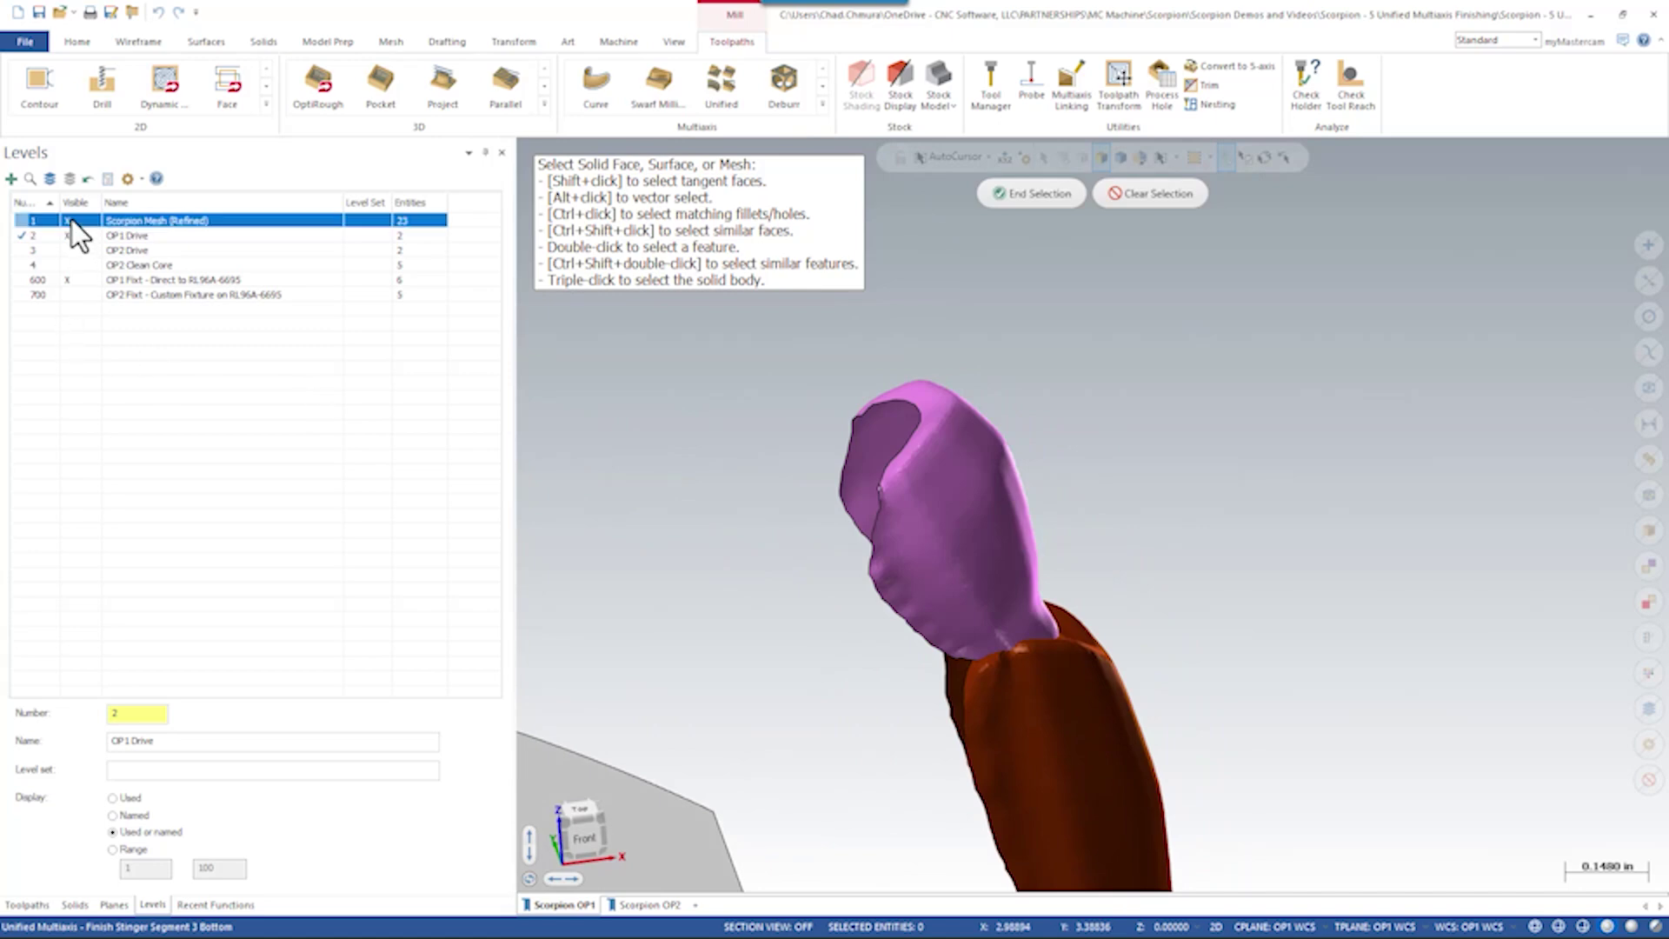
pyautogui.moveTo(609, 434); pyautogui.dragTo(1032, 526, button='middle')
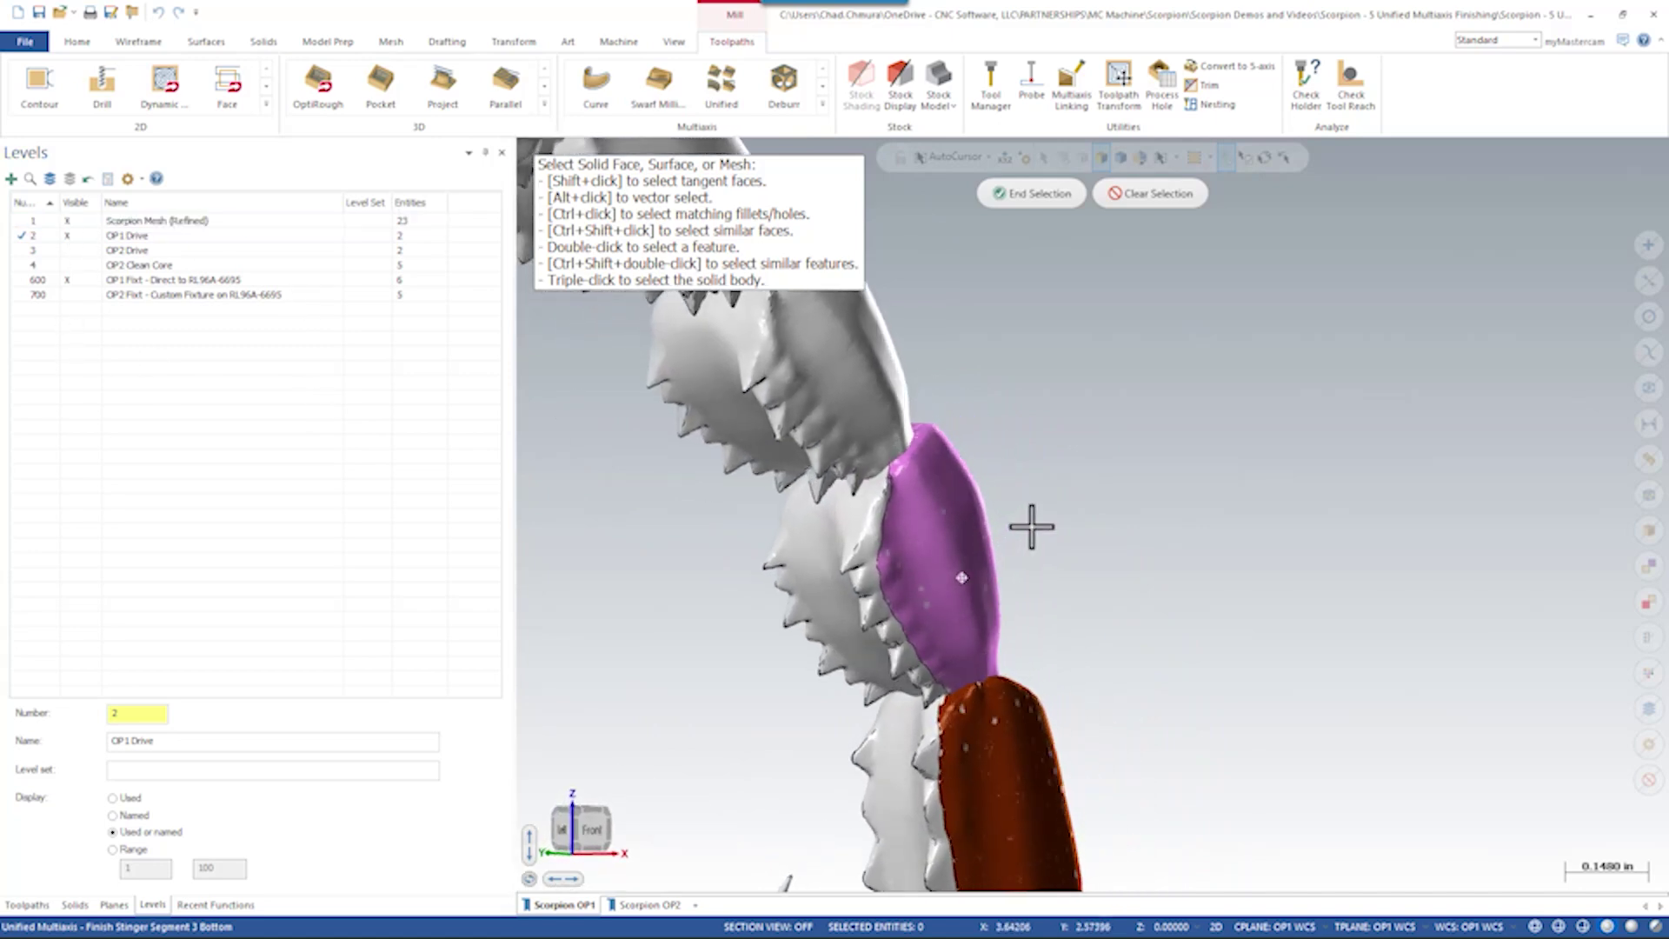
pyautogui.click(69, 222)
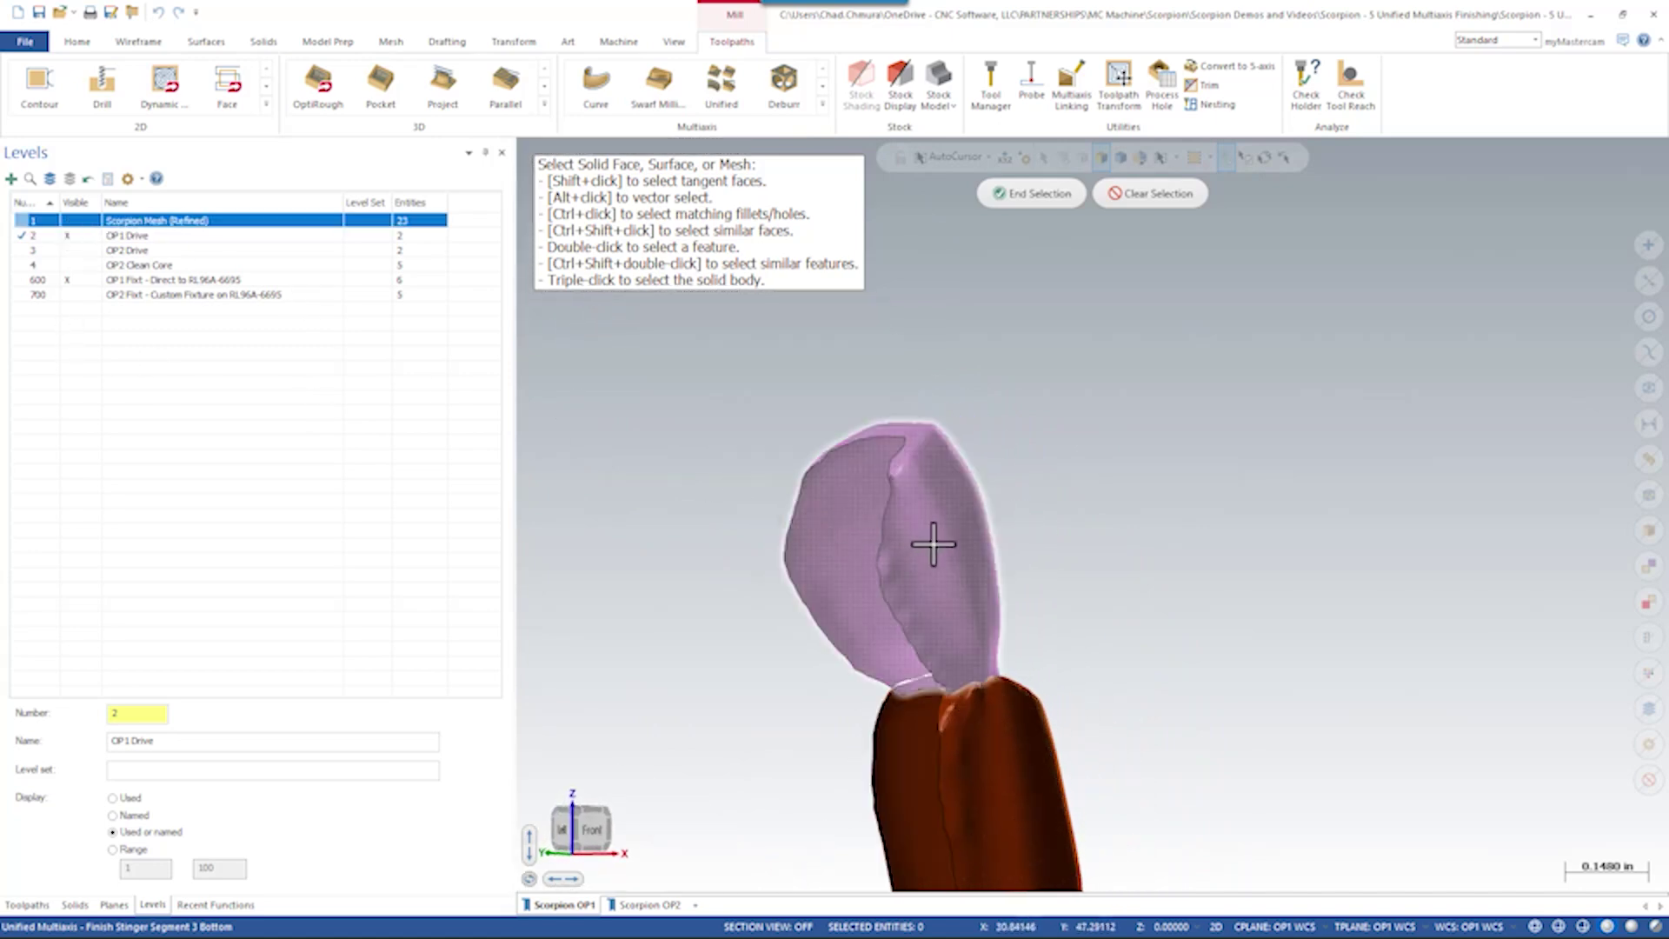
pyautogui.moveTo(967, 550); pyautogui.dragTo(824, 596, button='middle')
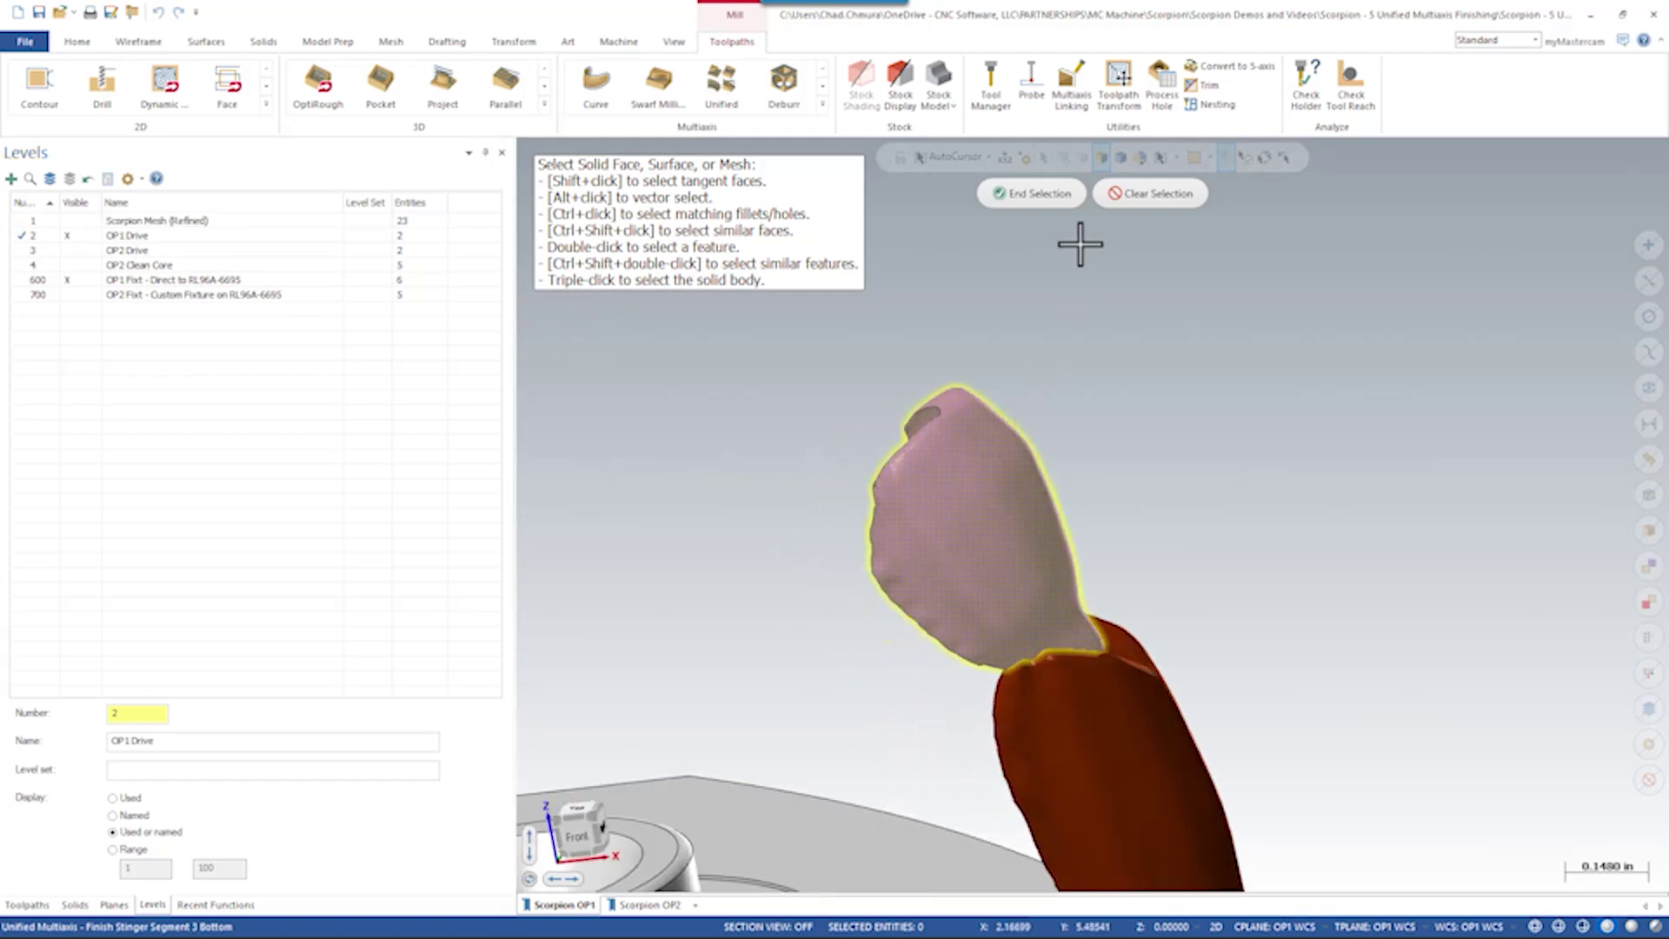
# Add an Automatic cut pattern row, regenerate operation 2 (891.9K), and make the mesh level current
pyautogui.click(1067, 191)
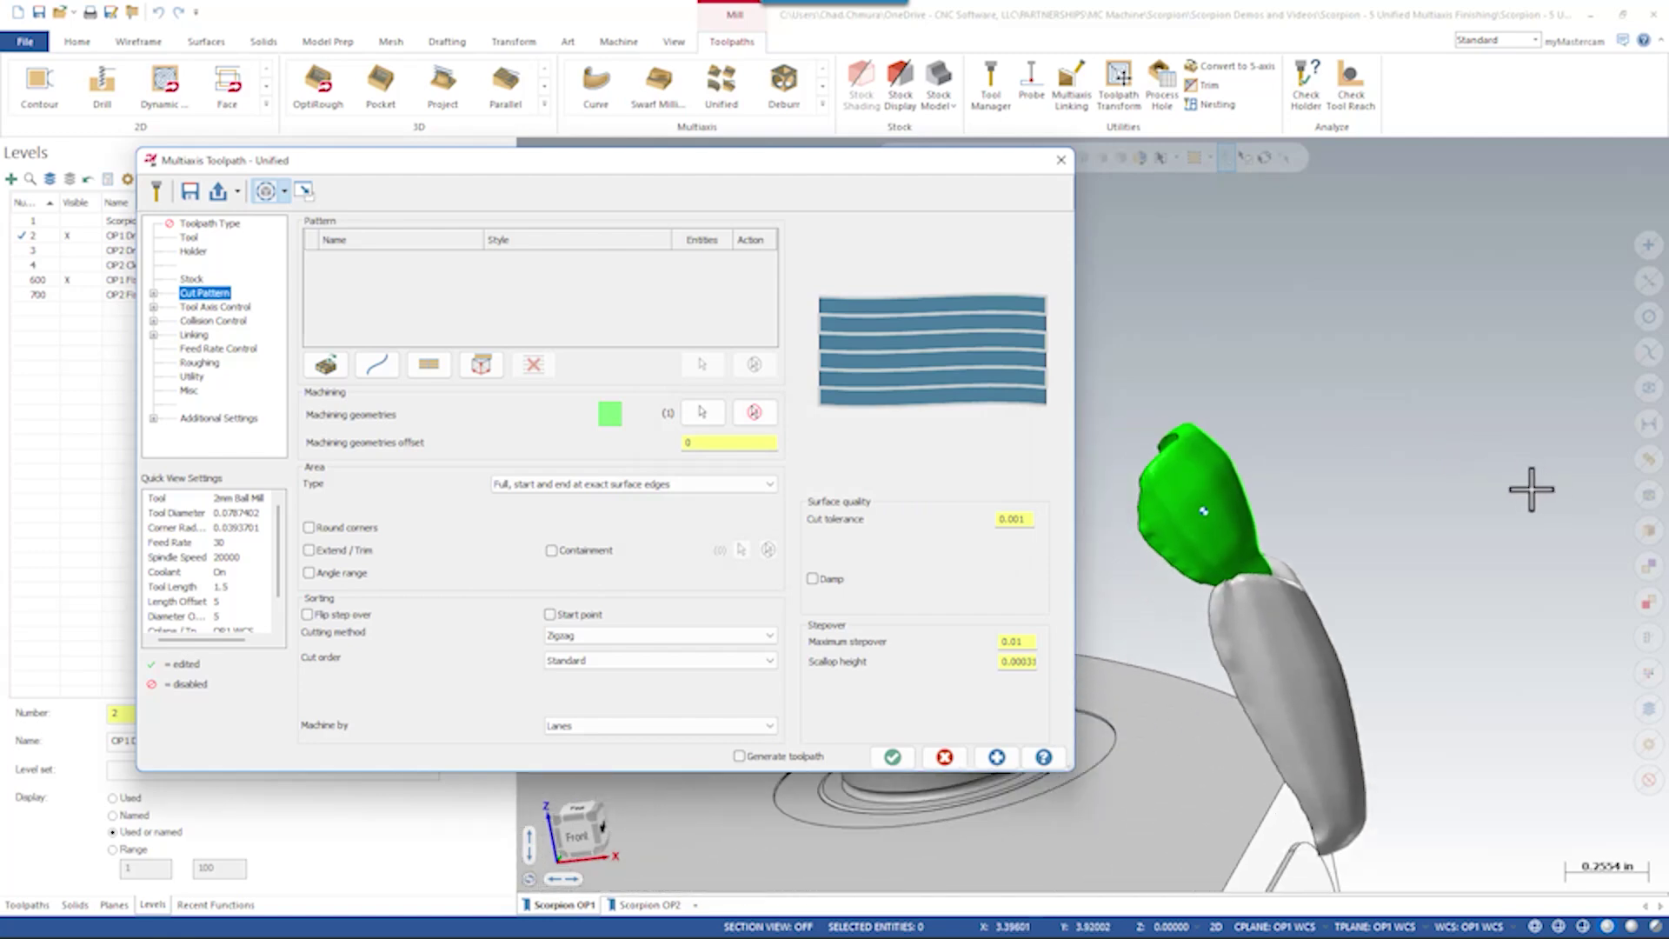
pyautogui.click(327, 365)
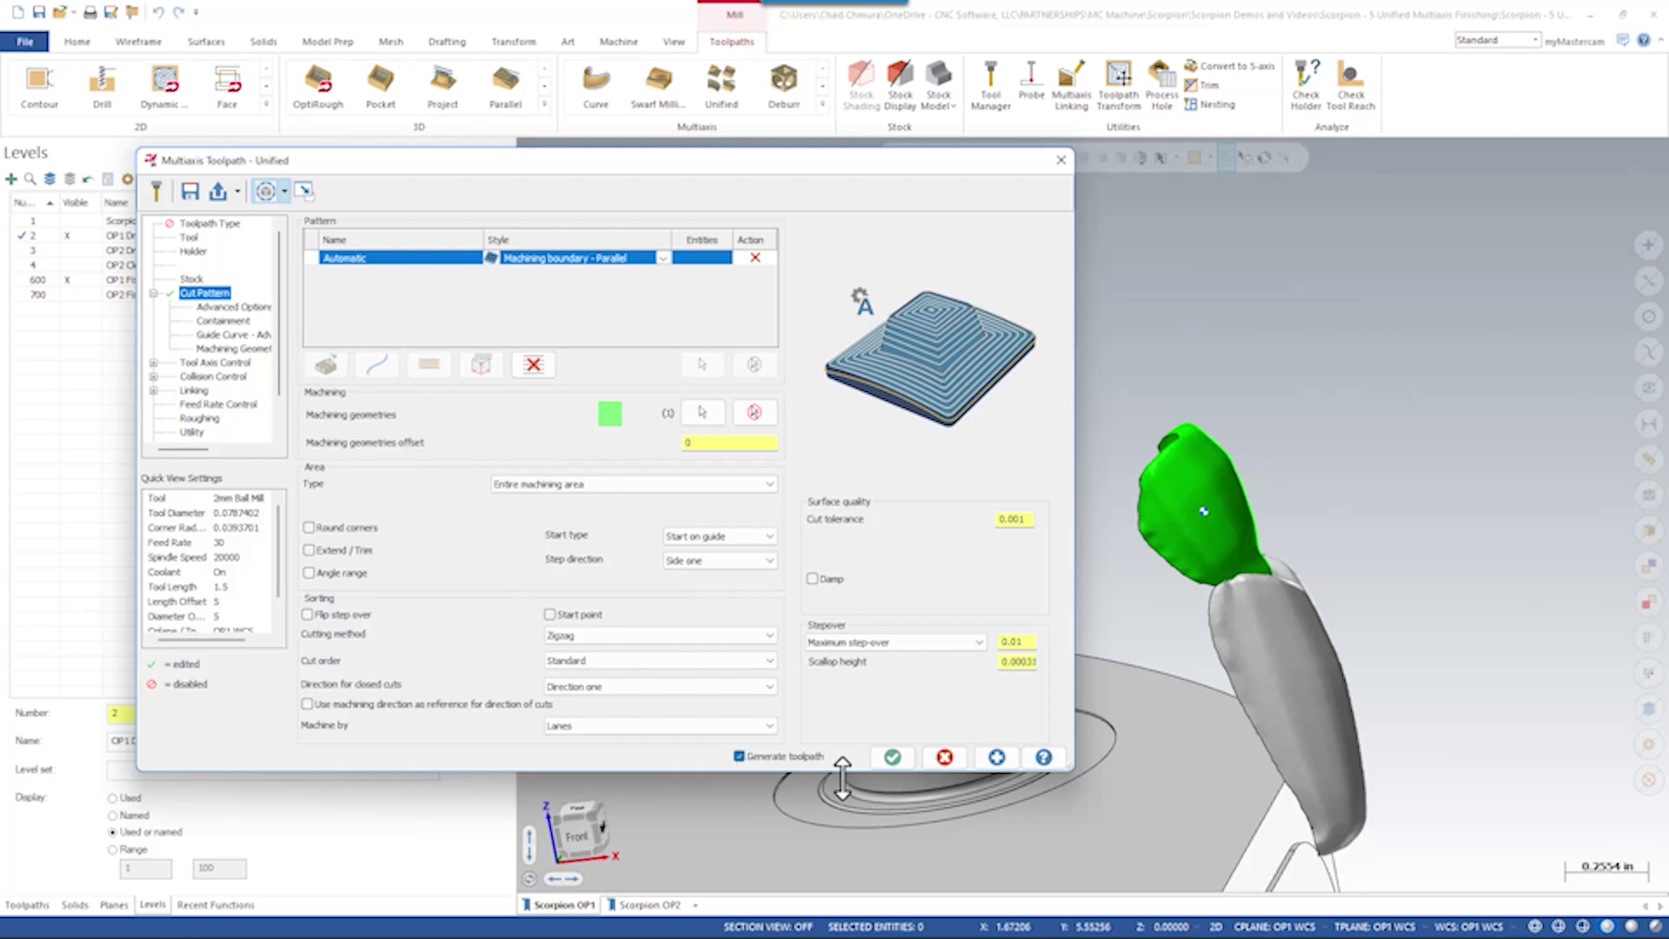
pyautogui.click(999, 757)
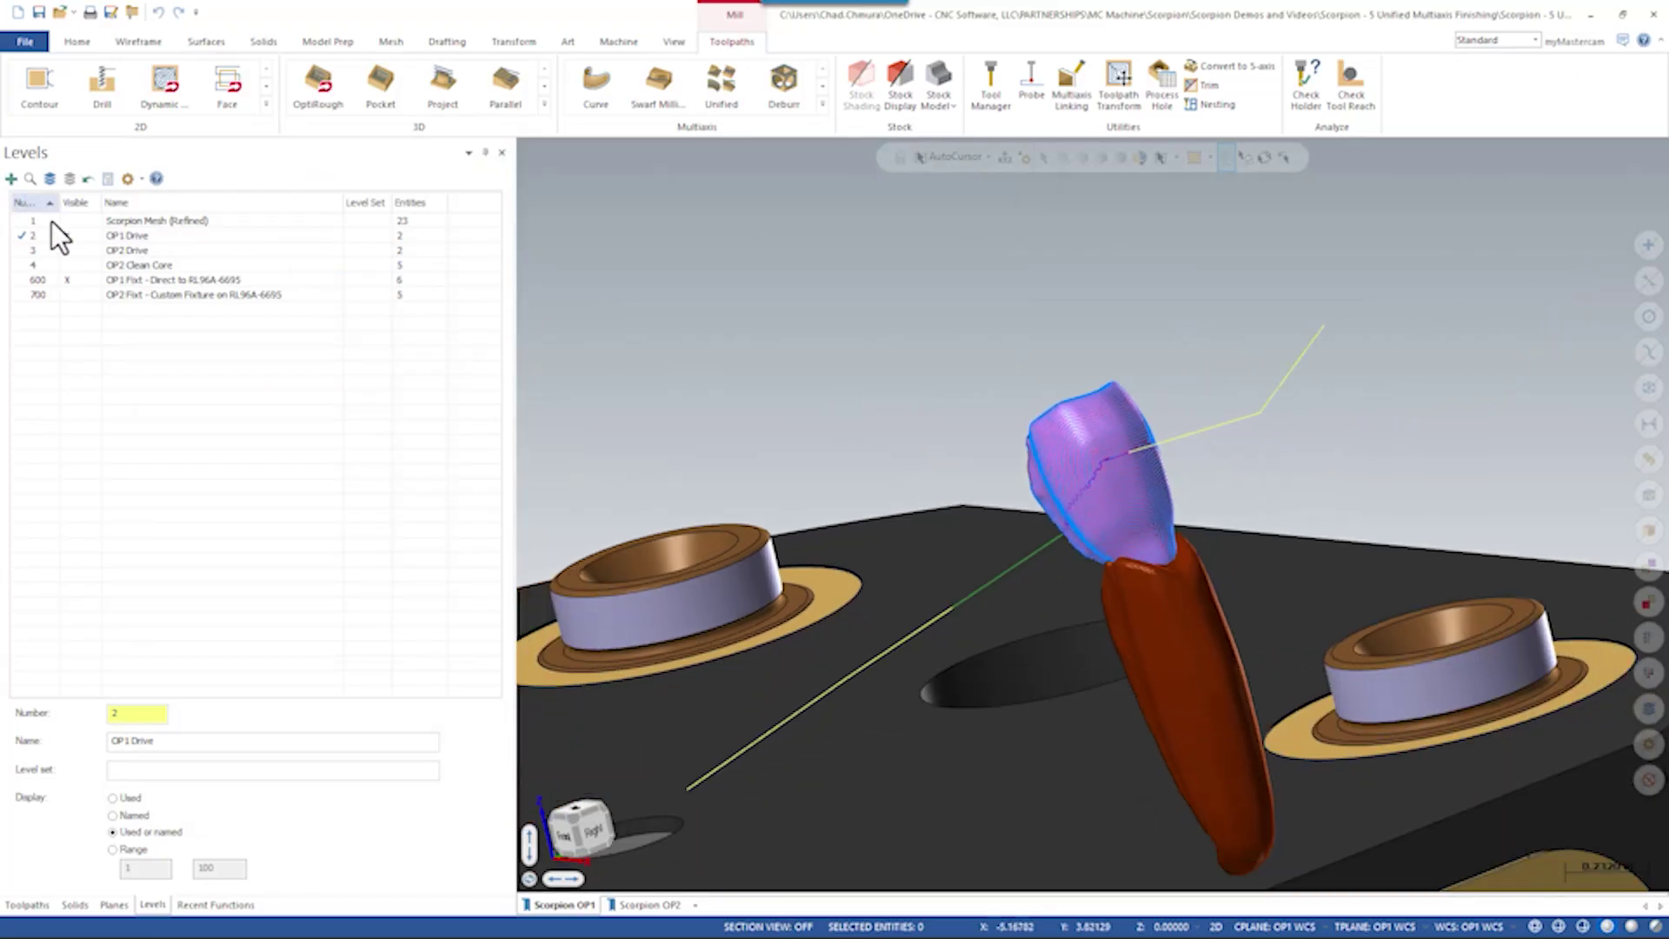
pyautogui.click(50, 221)
# Backplot the new toolpath, stepping the tool along the stinger in front view, then close it
pyautogui.click(17, 904)
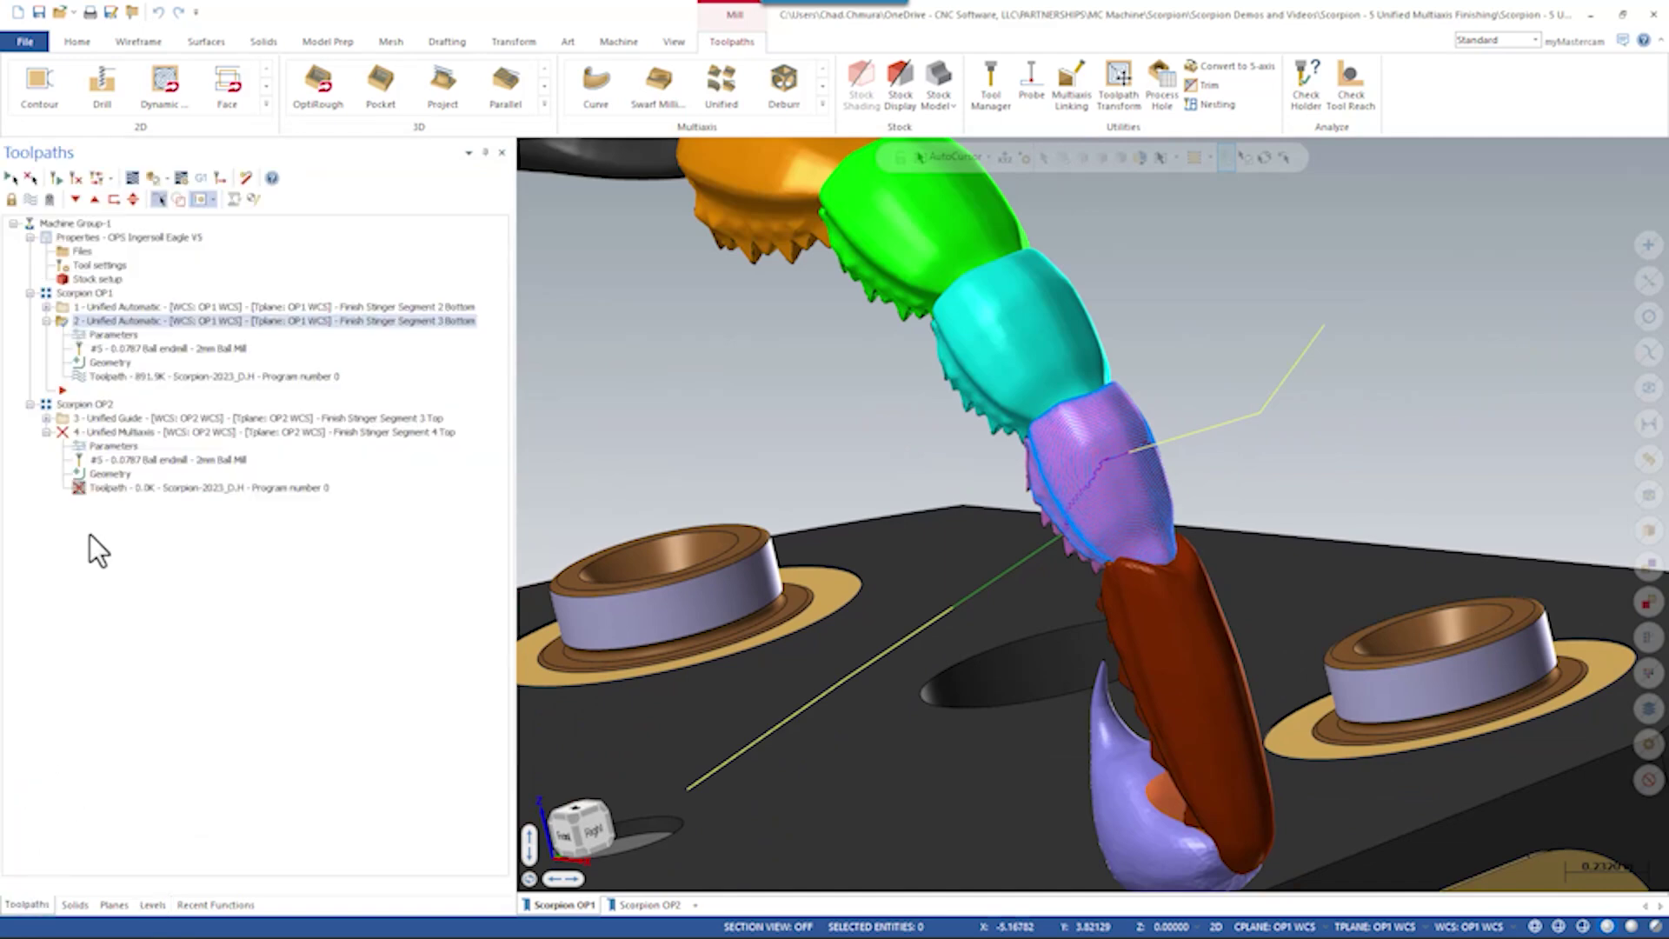
pyautogui.click(132, 178)
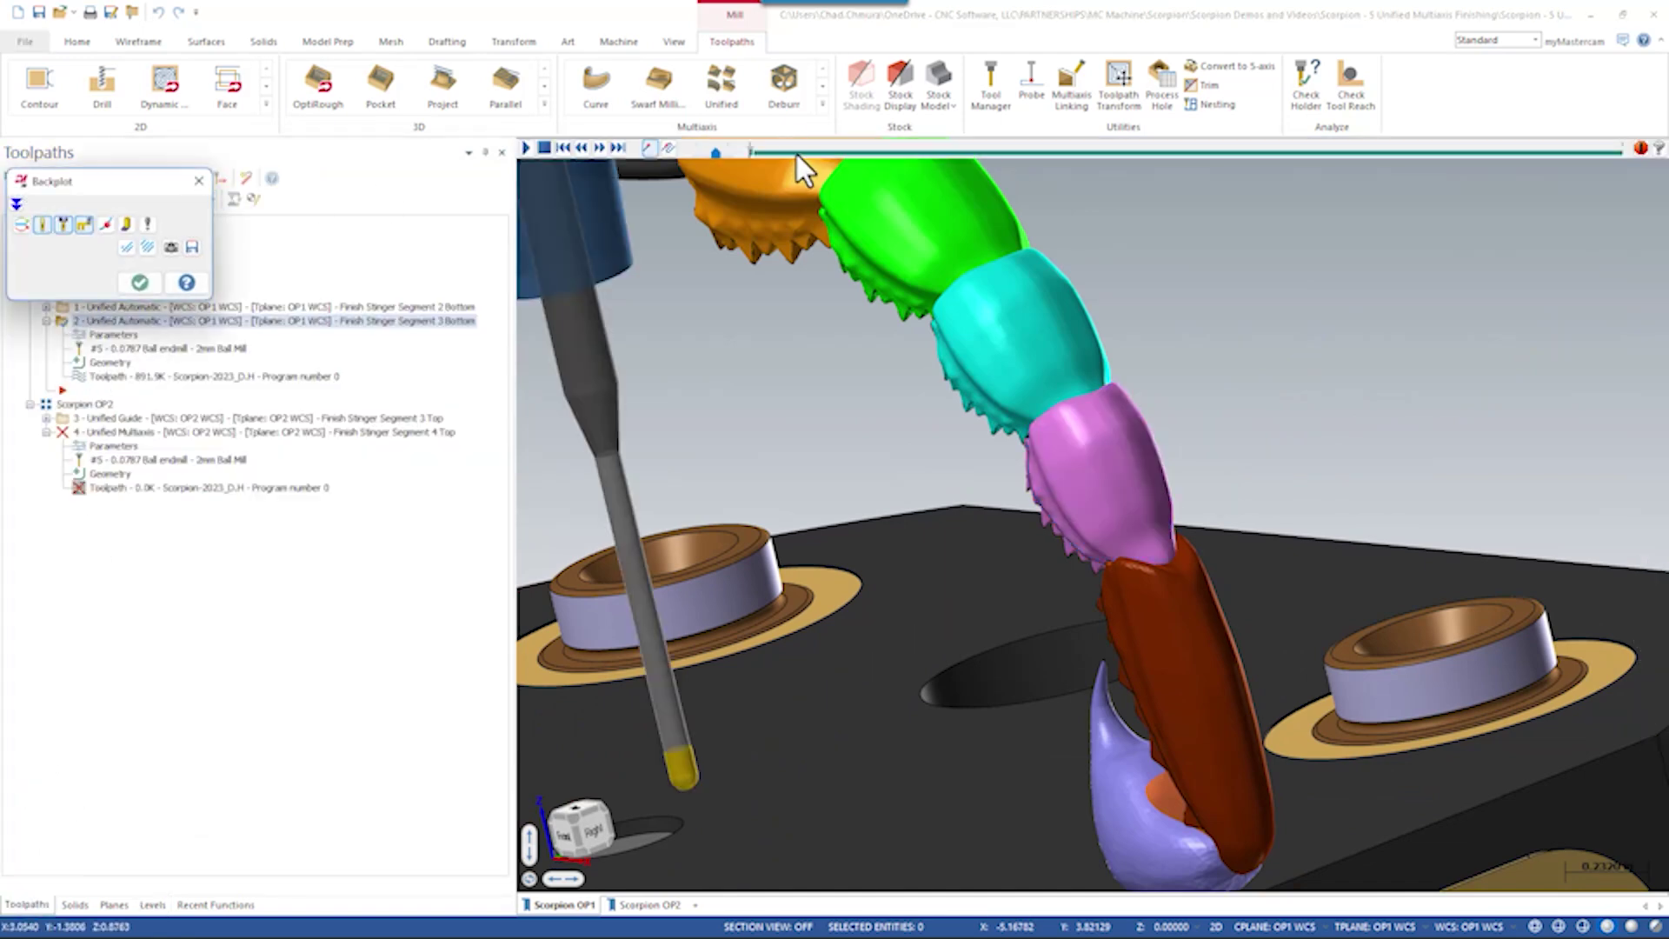
pyautogui.click(765, 150)
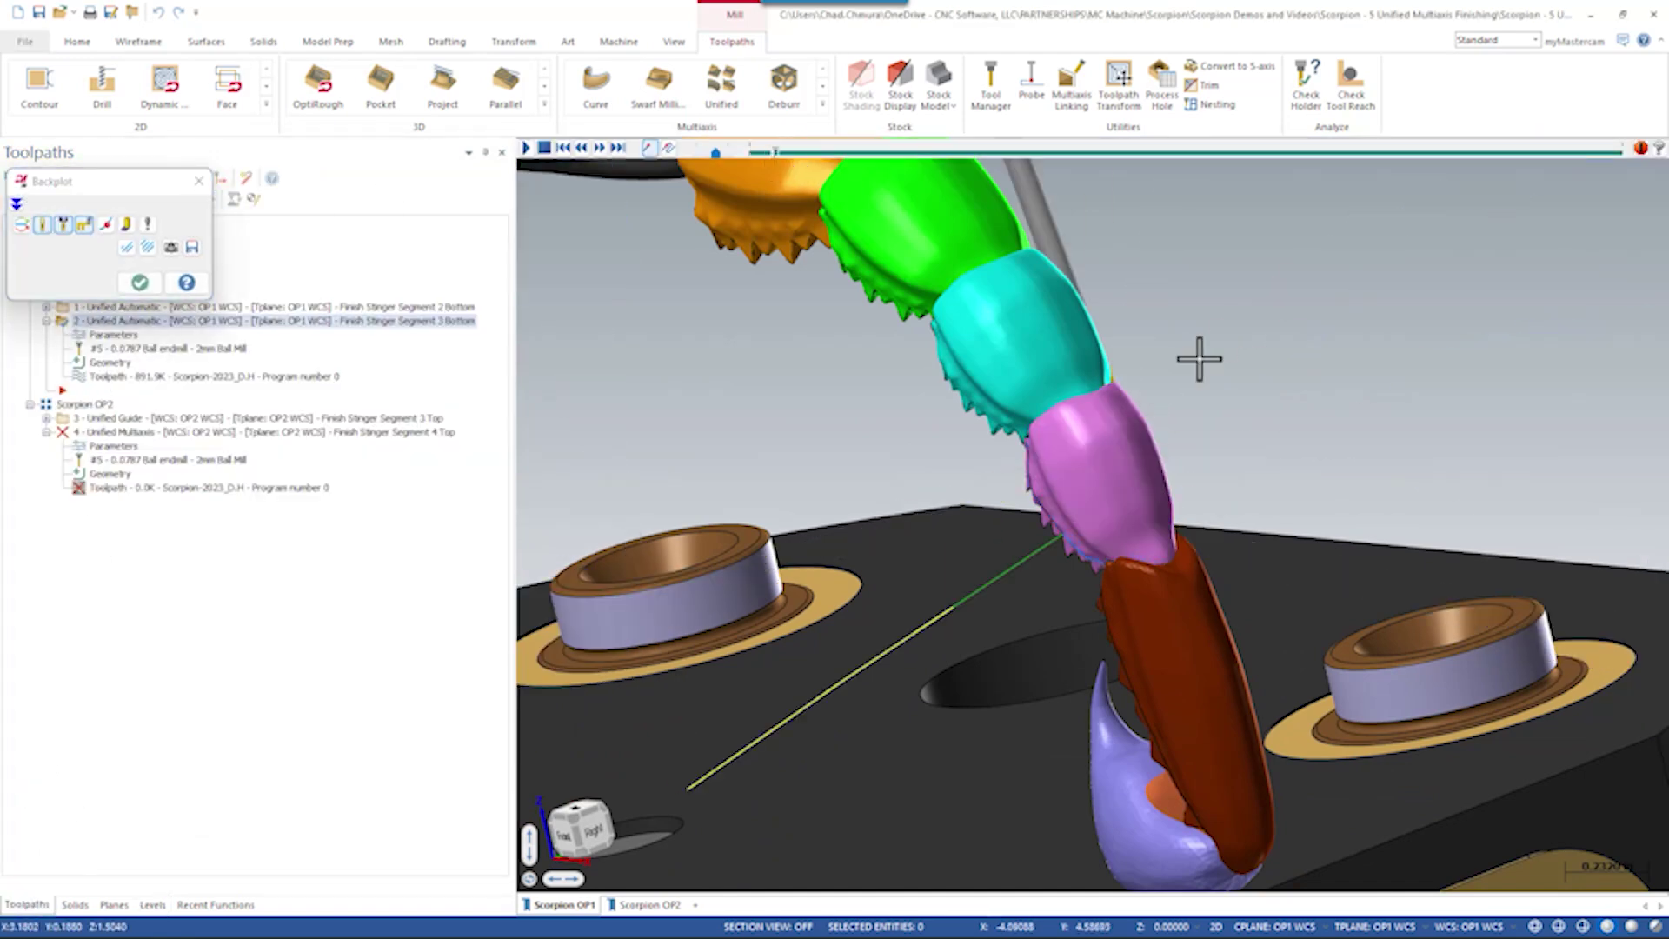
pyautogui.scroll(-5, 1200, 358)
pyautogui.scroll(5, 1218, 502)
pyautogui.scroll(-3, 1217, 503)
pyautogui.scroll(-2, 756, 518)
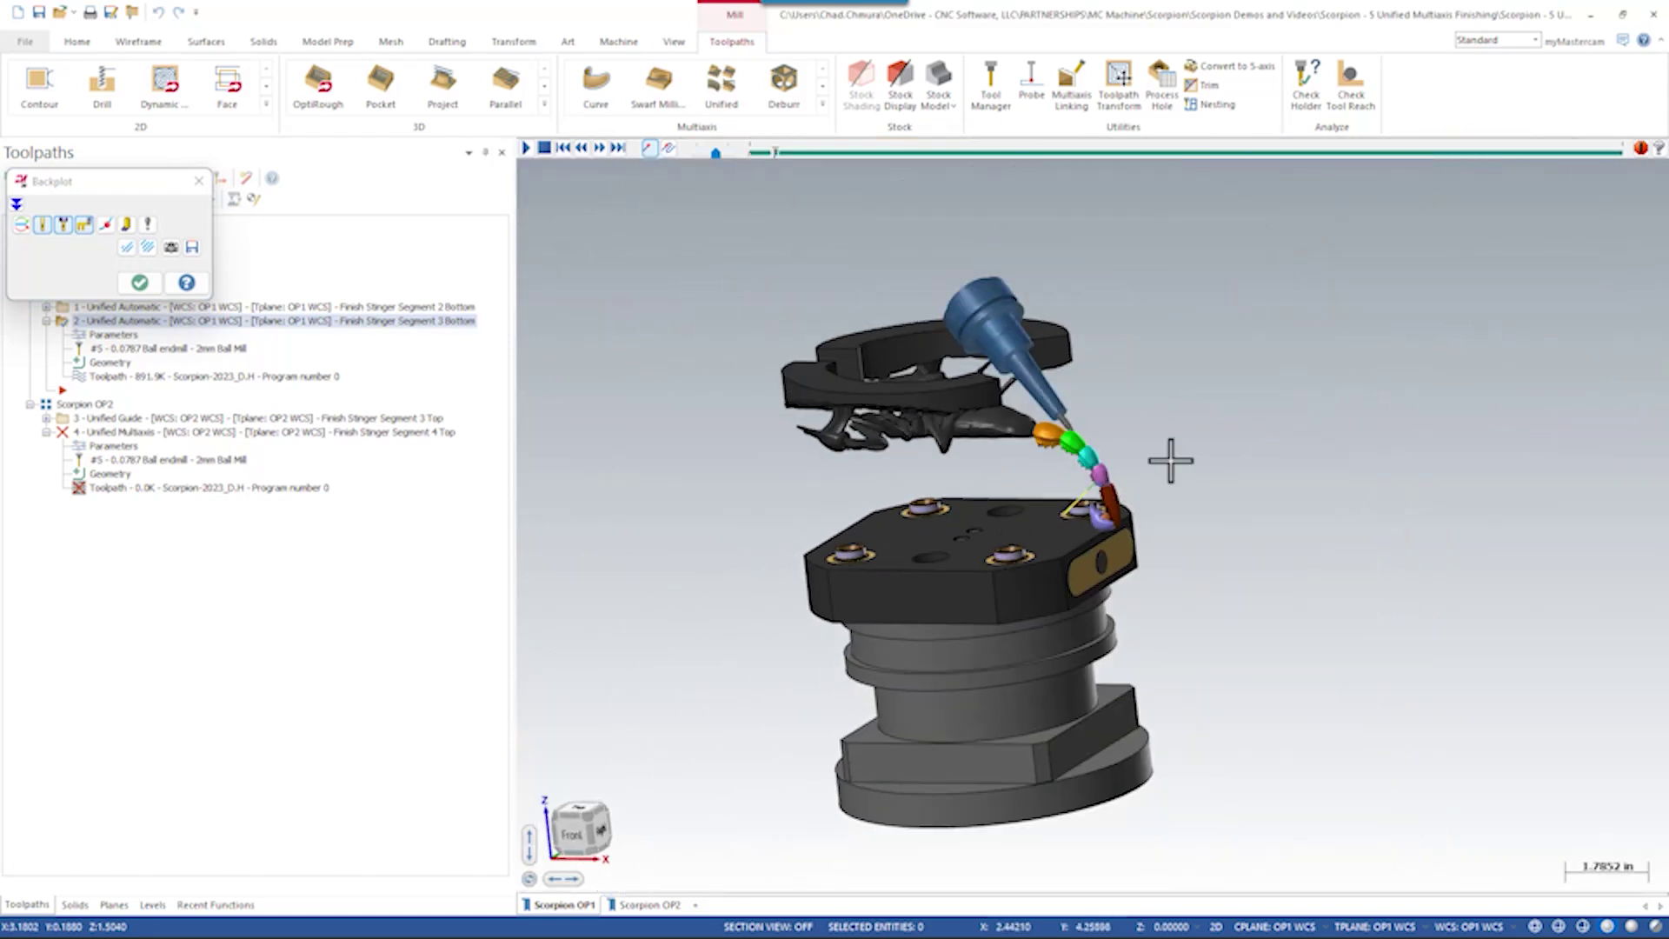
pyautogui.scroll(2, 1166, 462)
pyautogui.moveTo(775, 149)
pyautogui.mouseDown()
pyautogui.moveTo(1355, 190)
pyautogui.moveTo(1612, 184)
pyautogui.moveTo(1129, 143)
pyautogui.mouseUp()
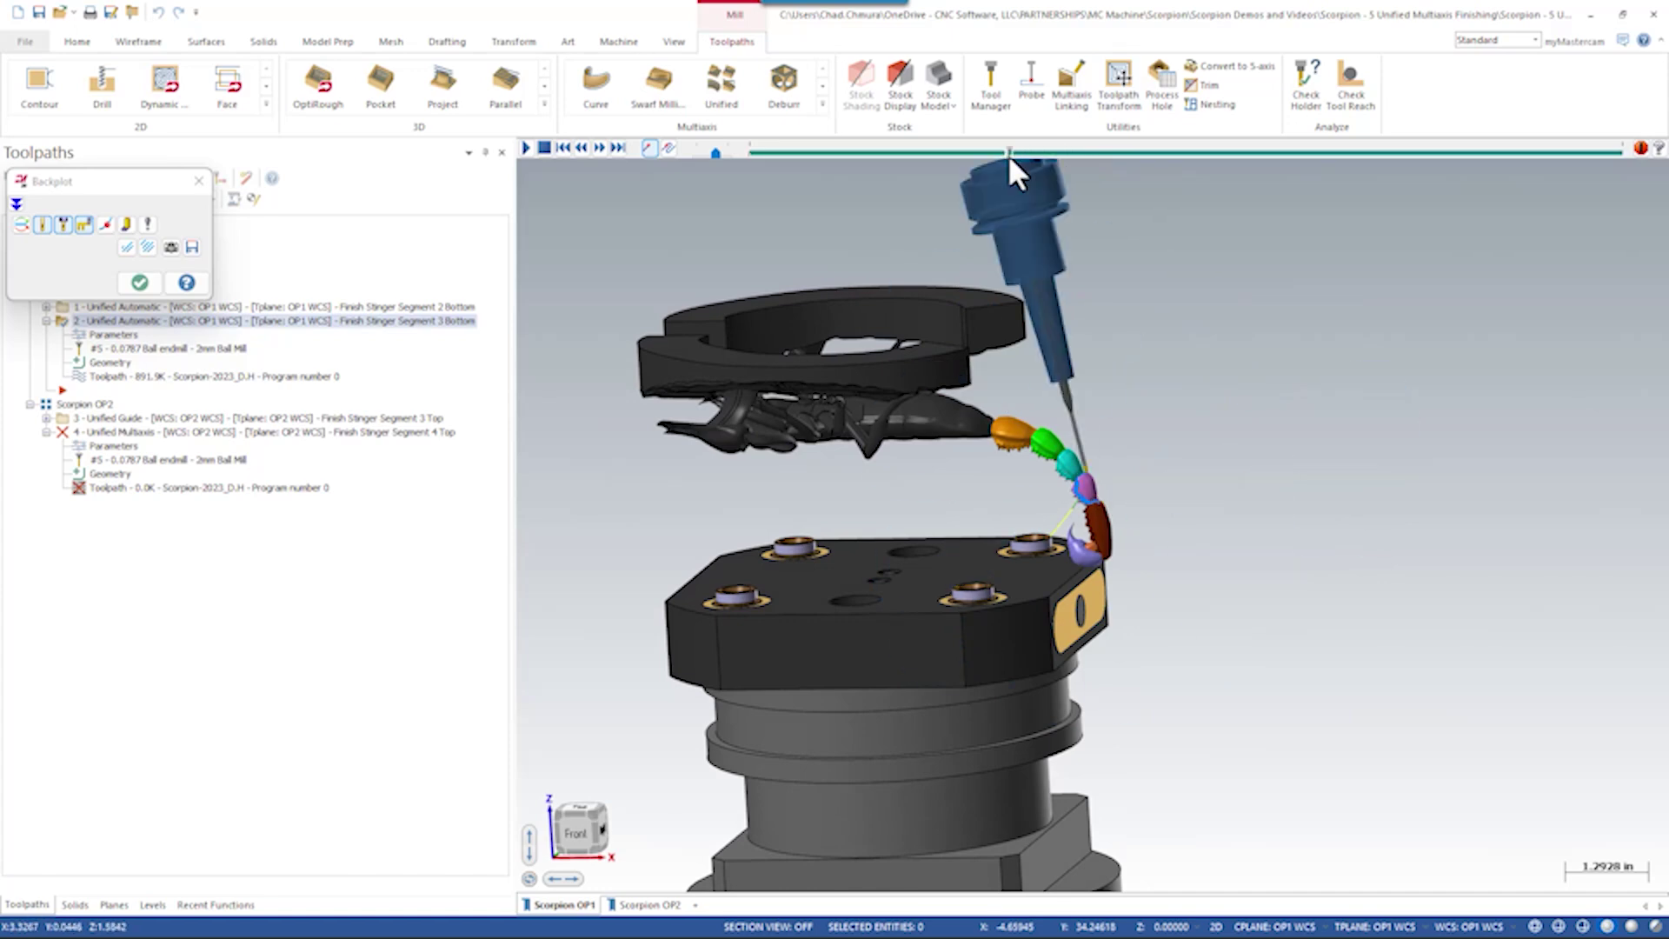
pyautogui.hotkey('alt', '2')
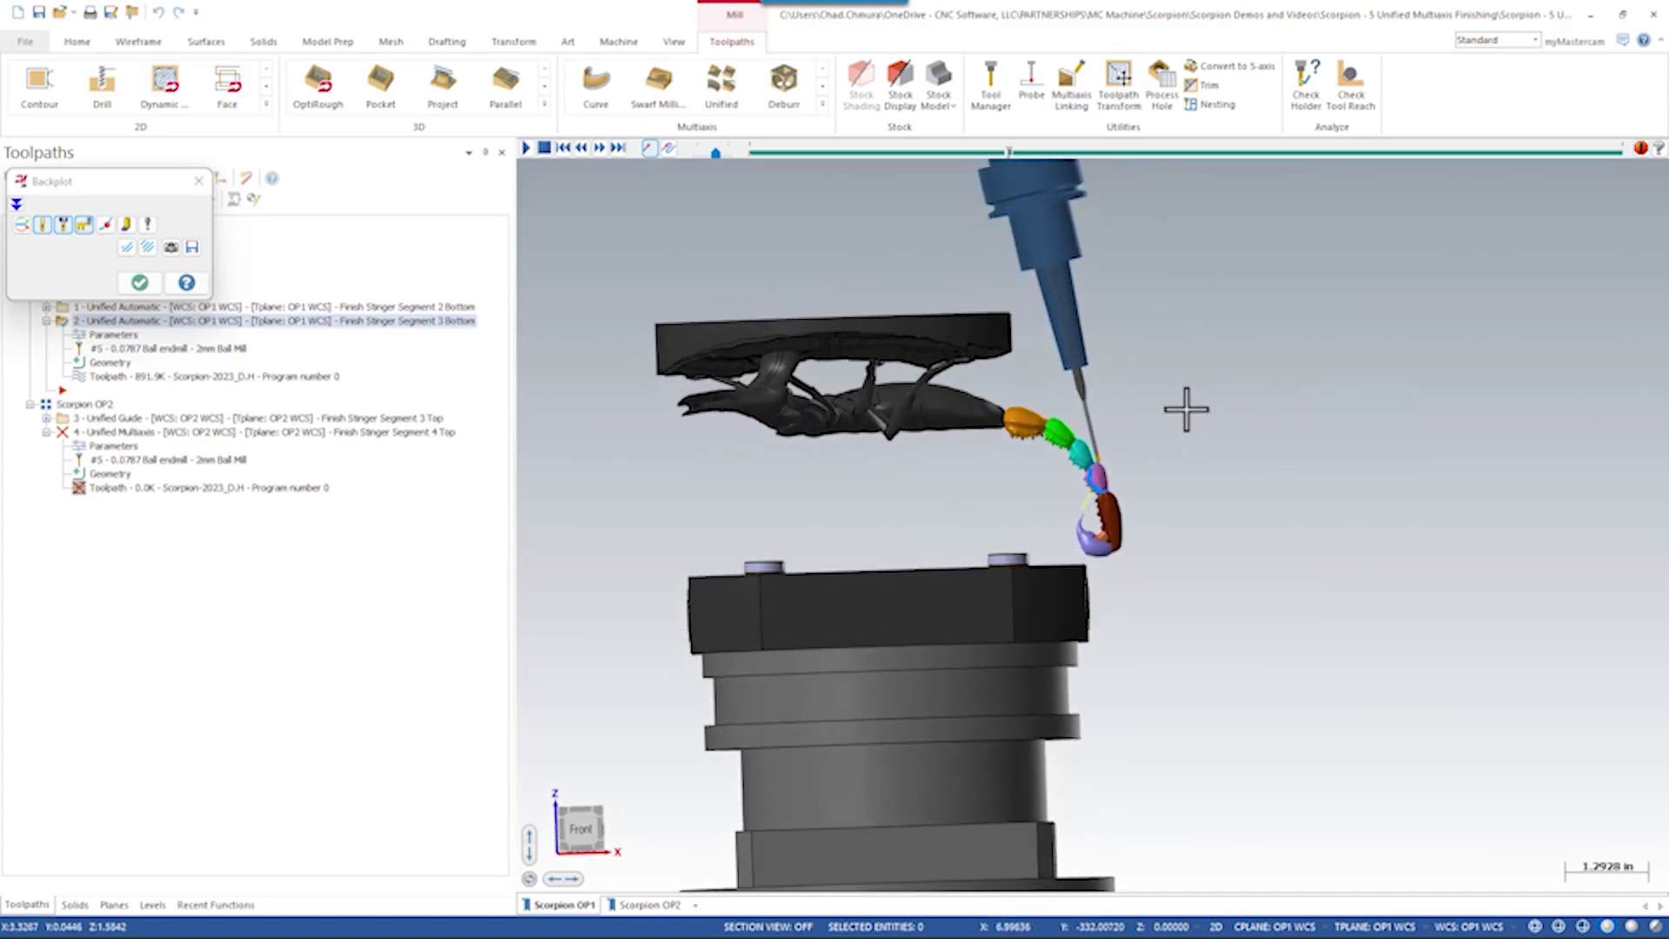
pyautogui.hotkey('alt', 'F1')
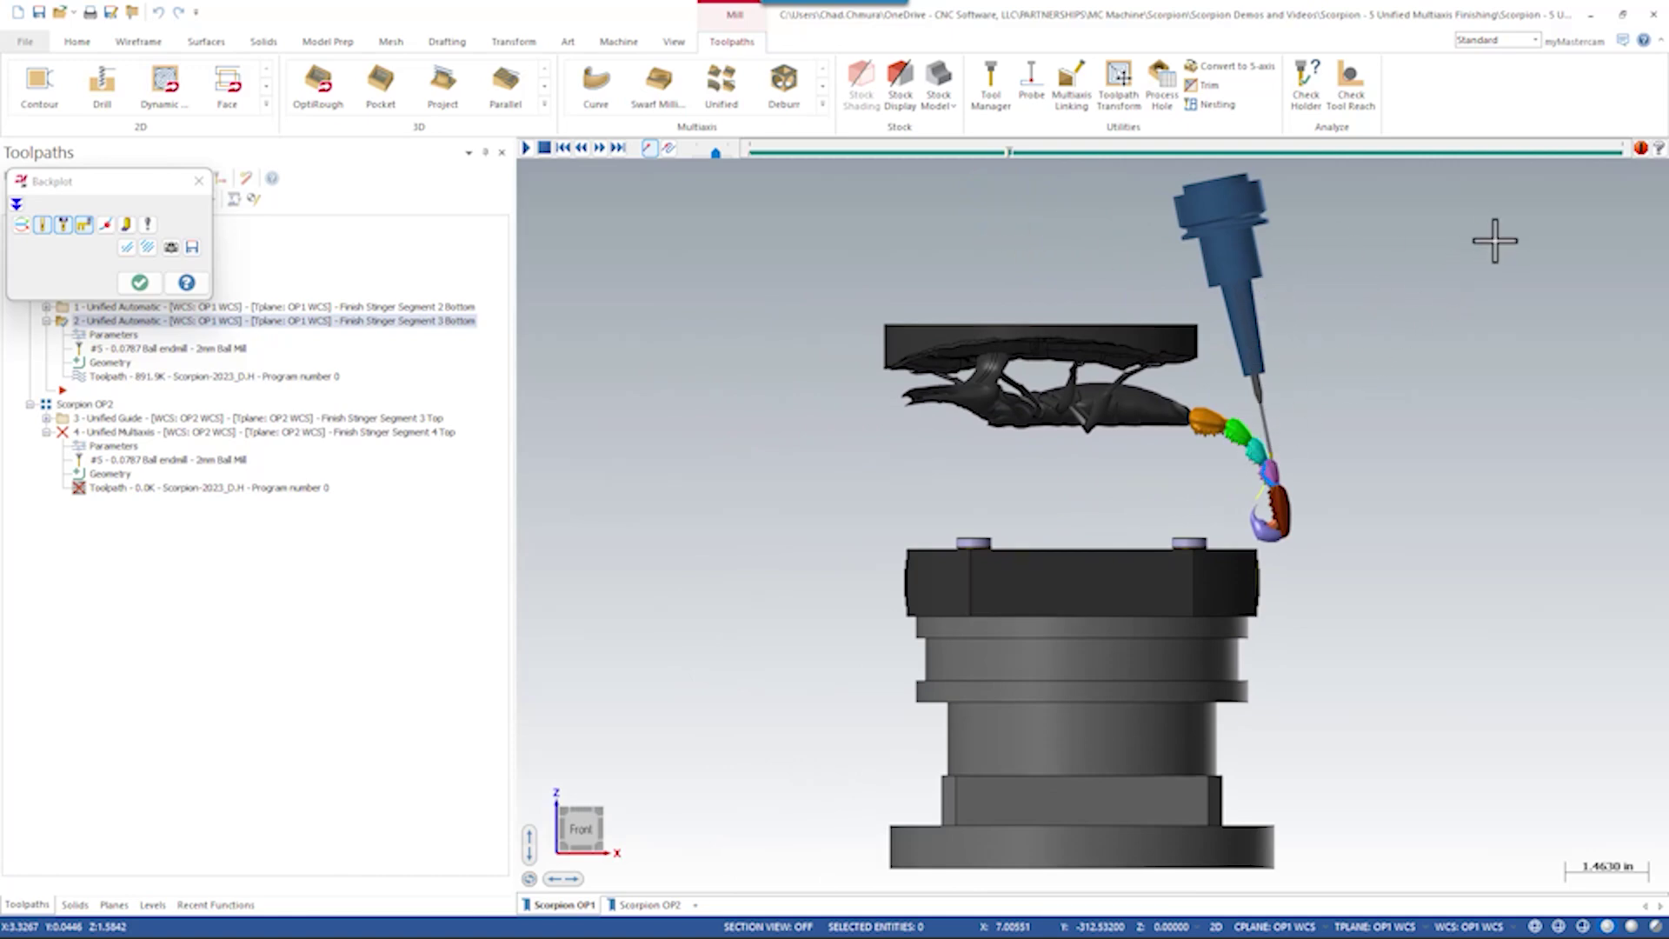
pyautogui.click(139, 282)
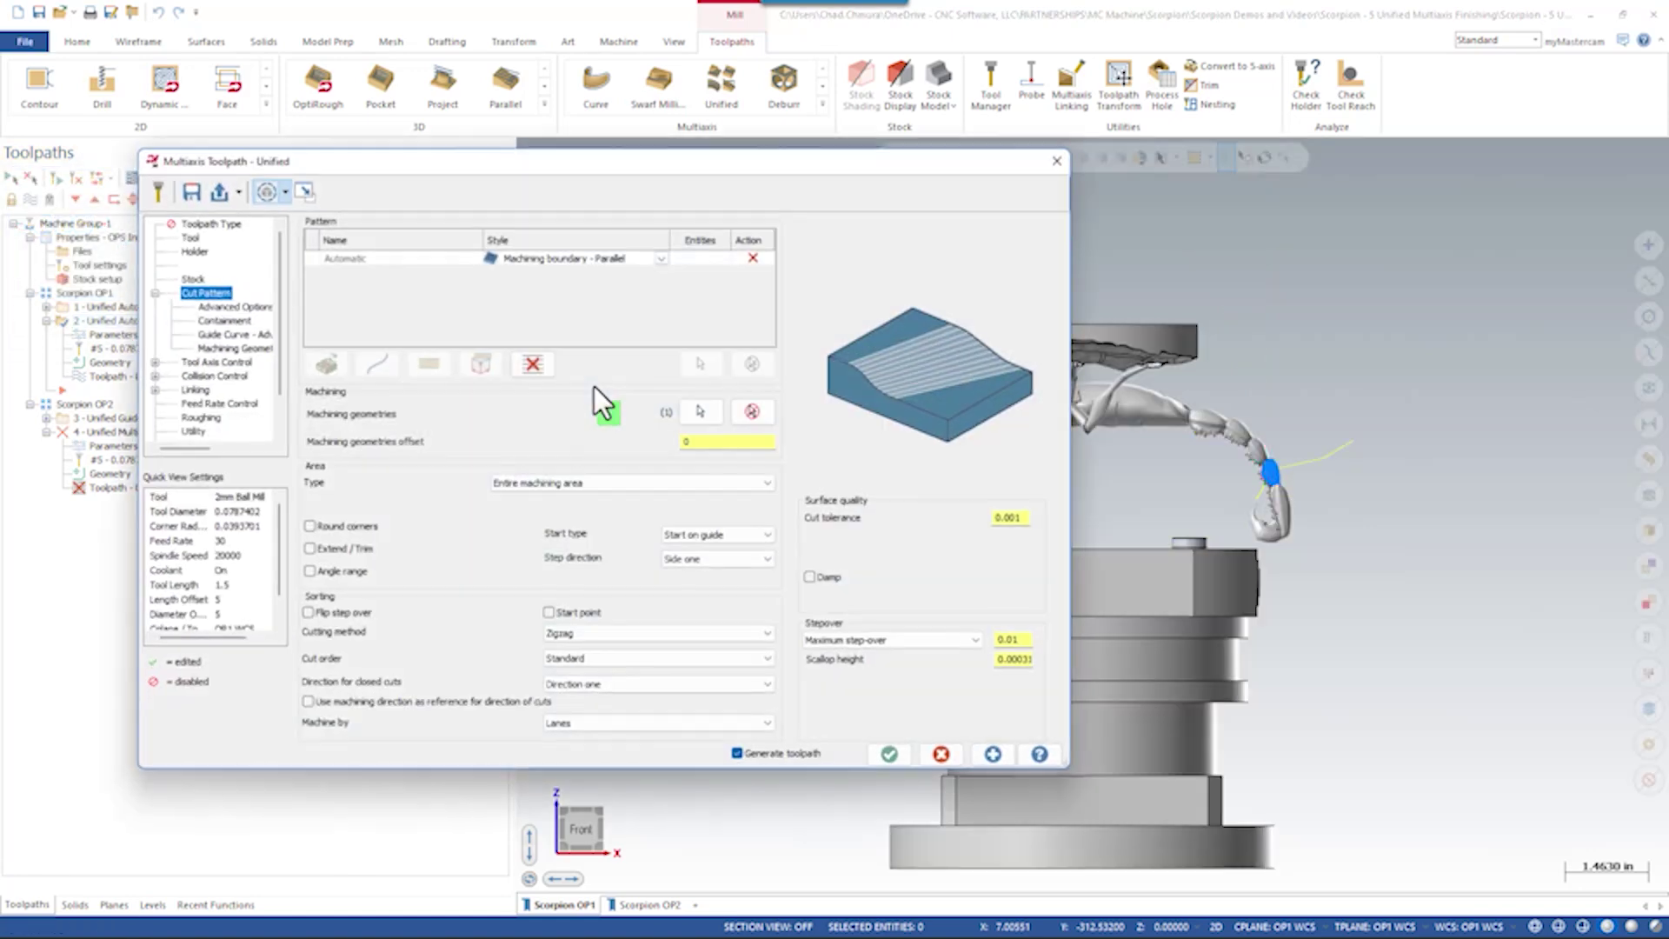
# Enable tool-axis limits in the XZ plane with b2 set to 45 degrees and regenerate
pyautogui.click(207, 363)
pyautogui.click(525, 586)
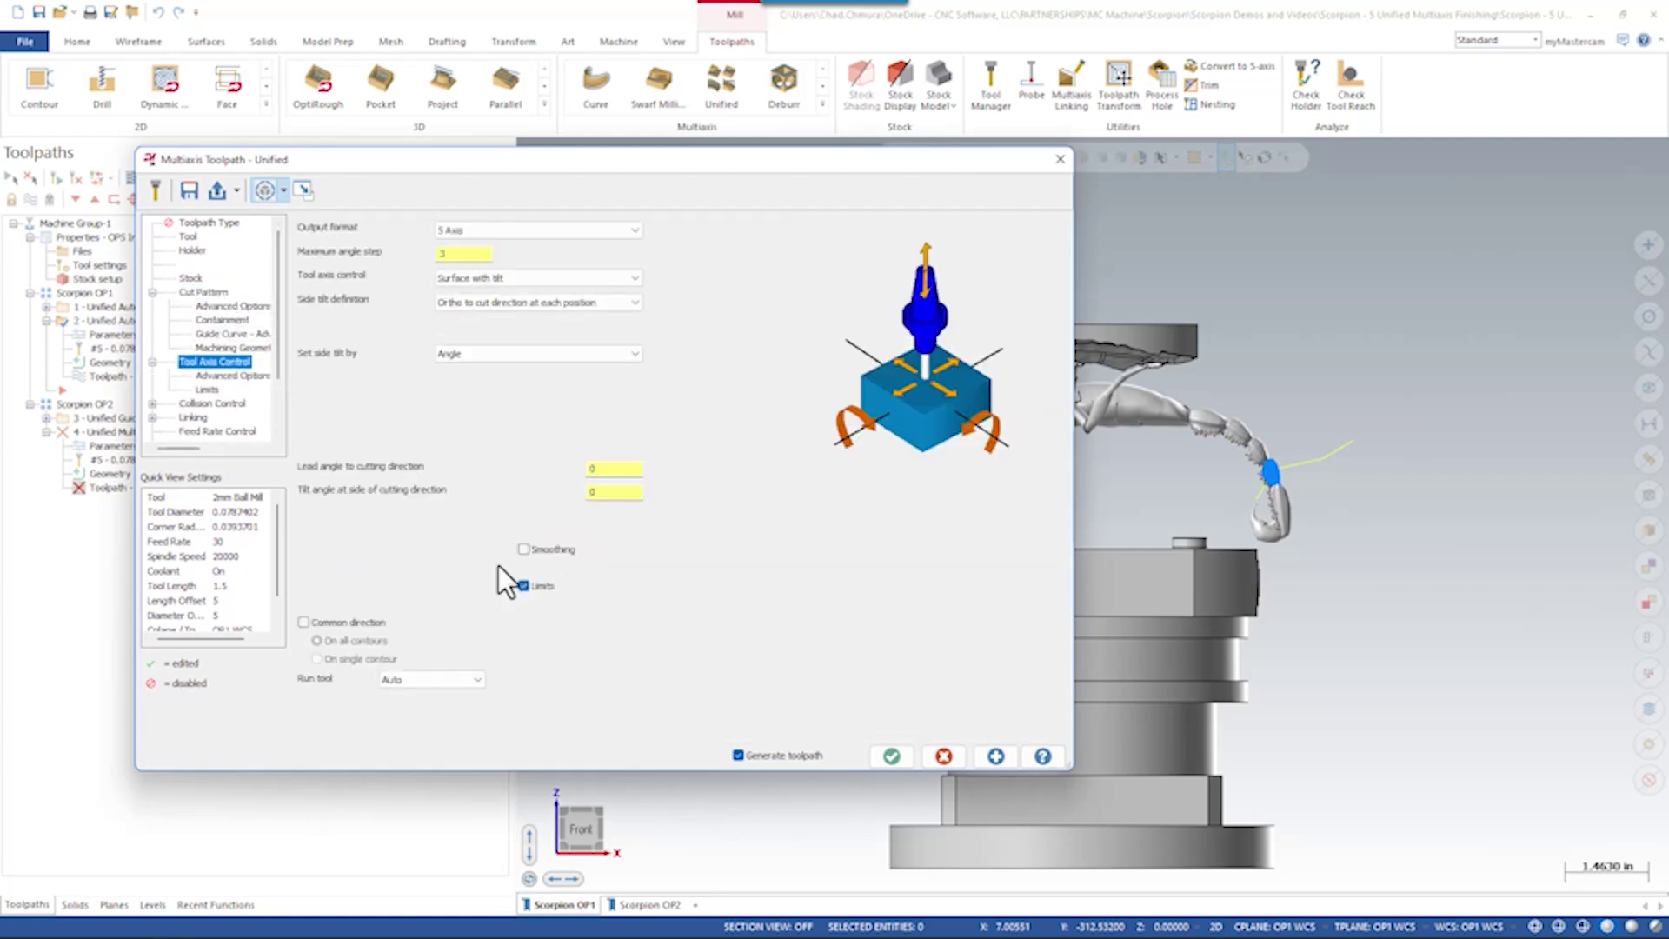
pyautogui.click(207, 389)
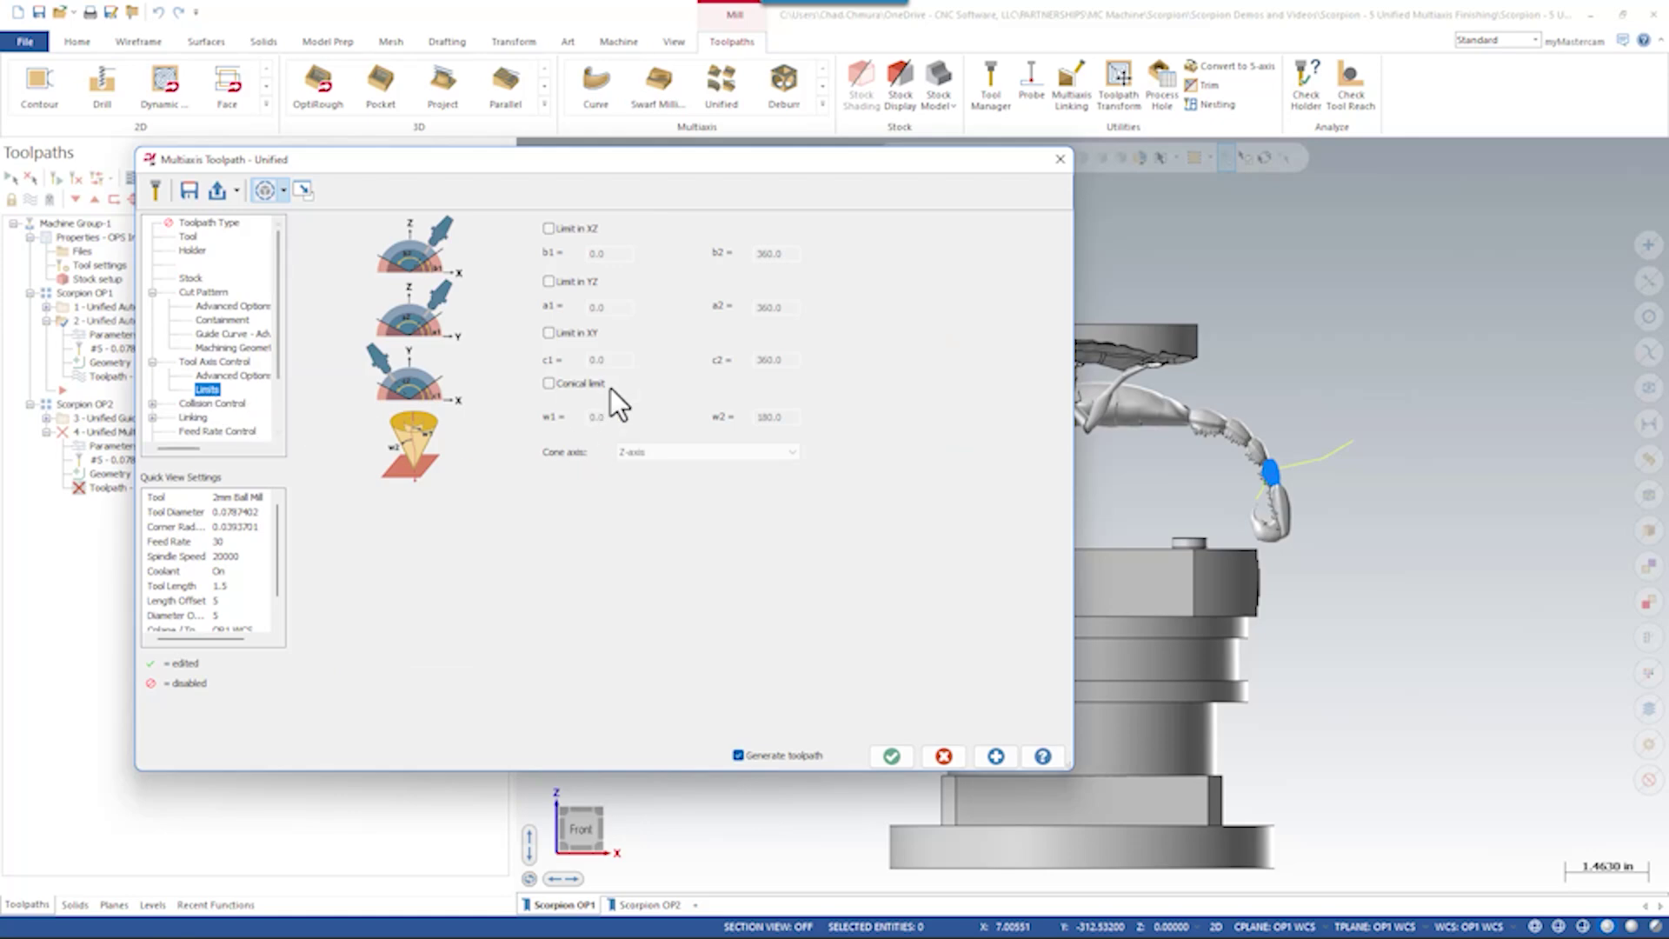
pyautogui.click(550, 228)
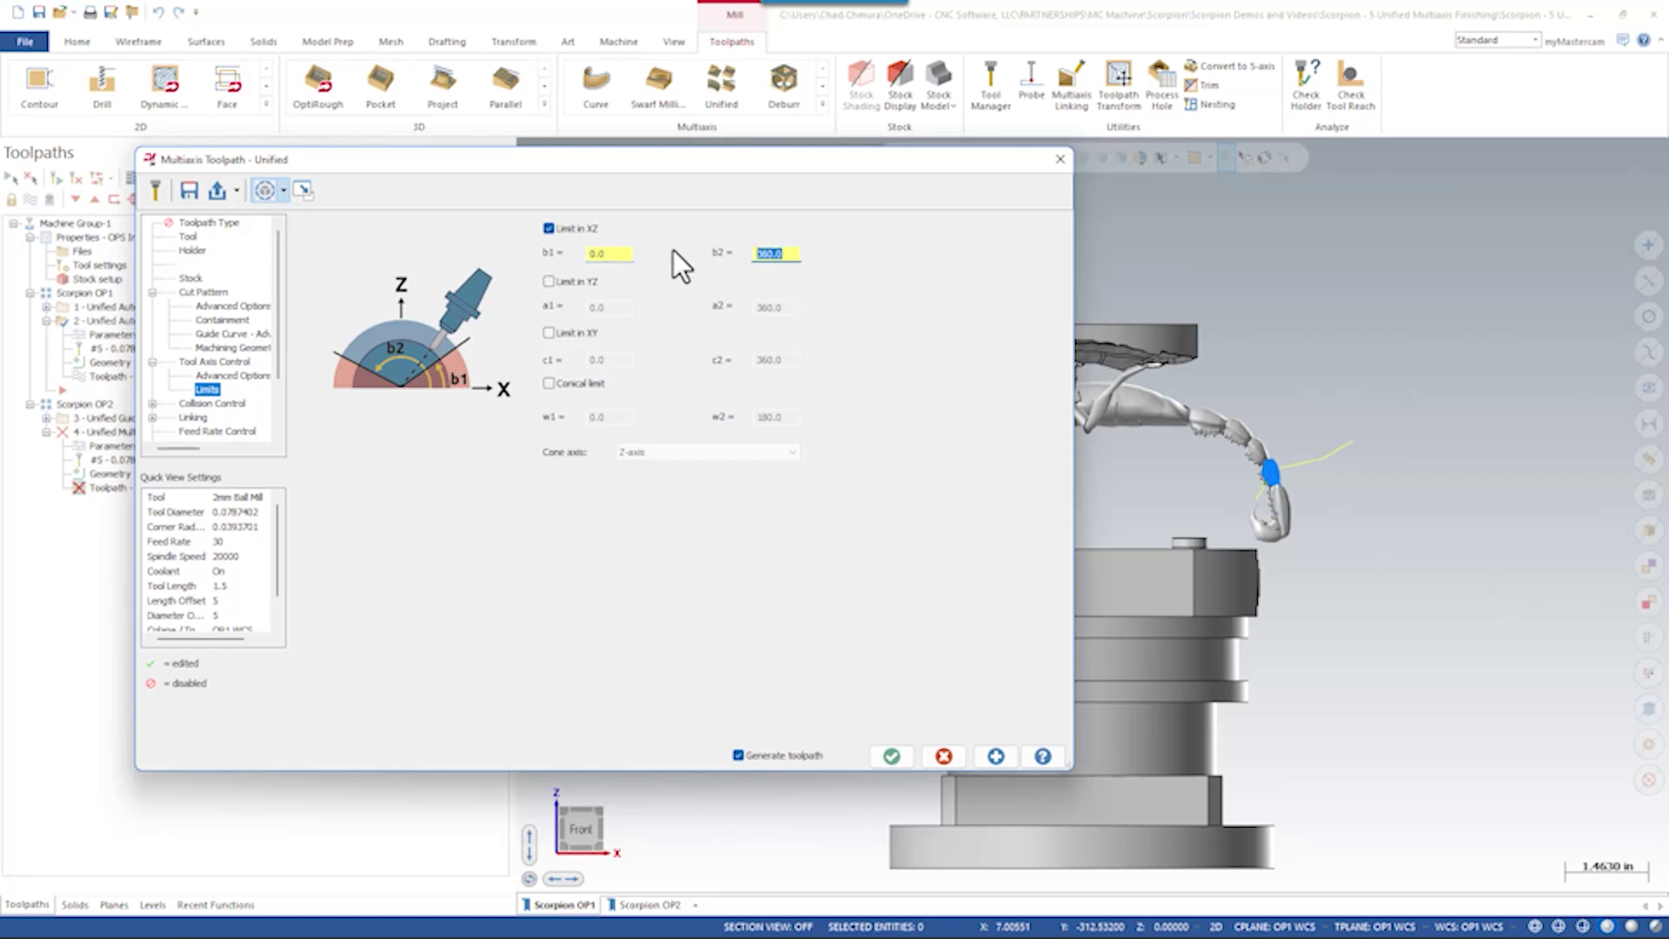
pyautogui.write('45')
pyautogui.click(892, 757)
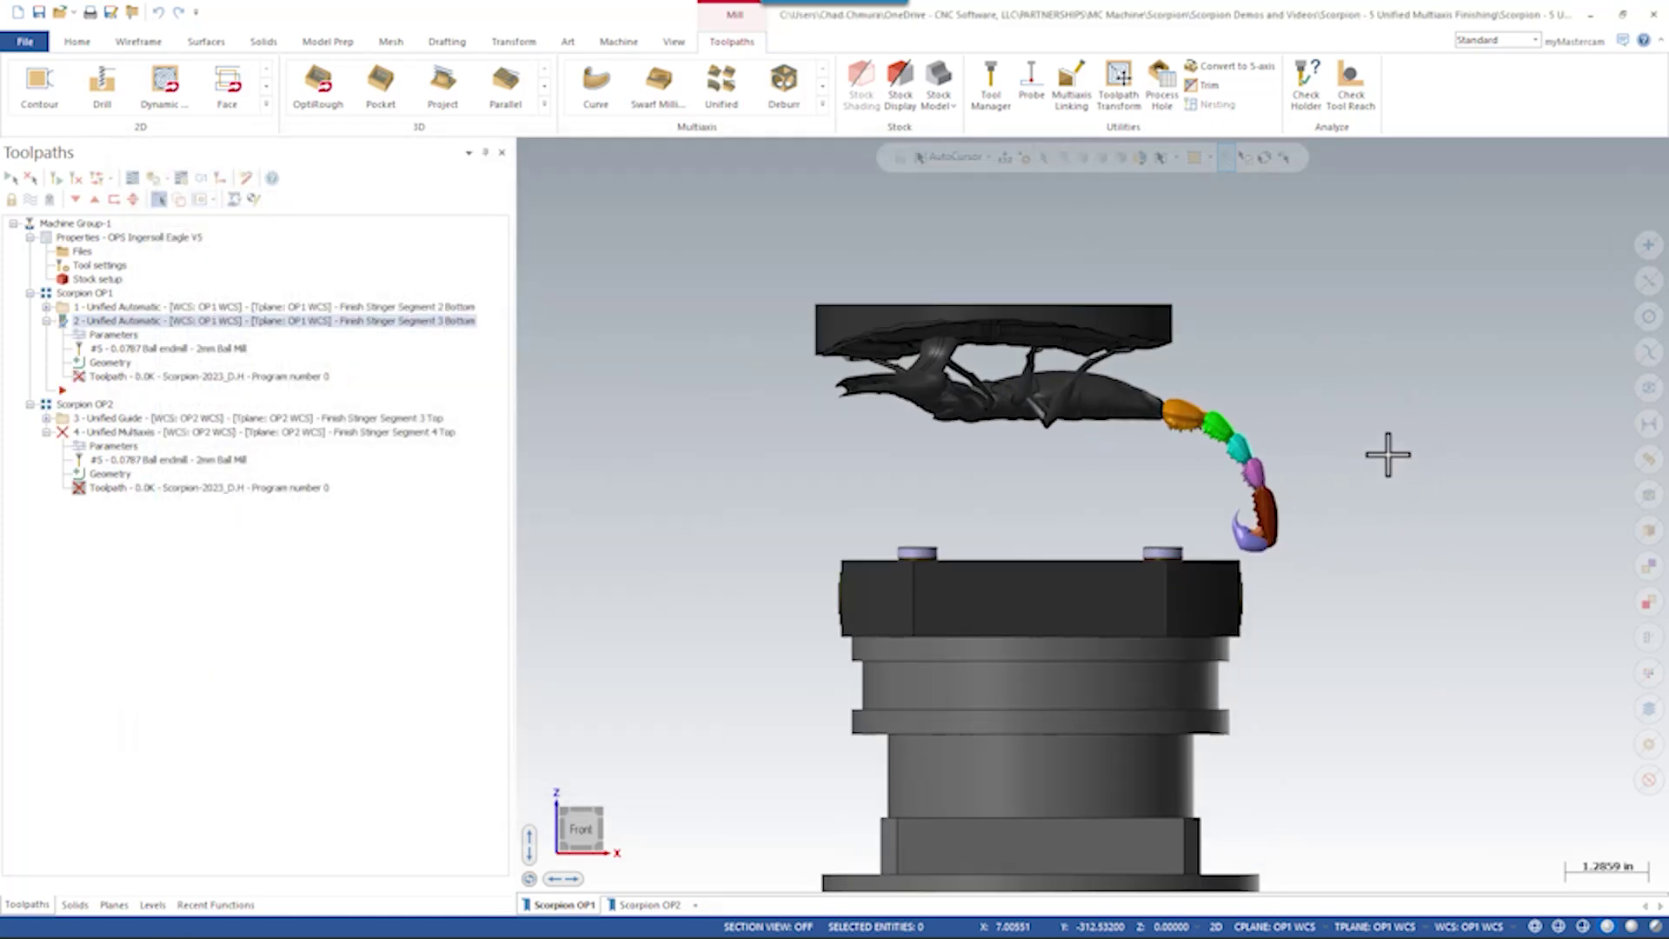
pyautogui.scroll(5, 922, 550)
pyautogui.click(200, 203)
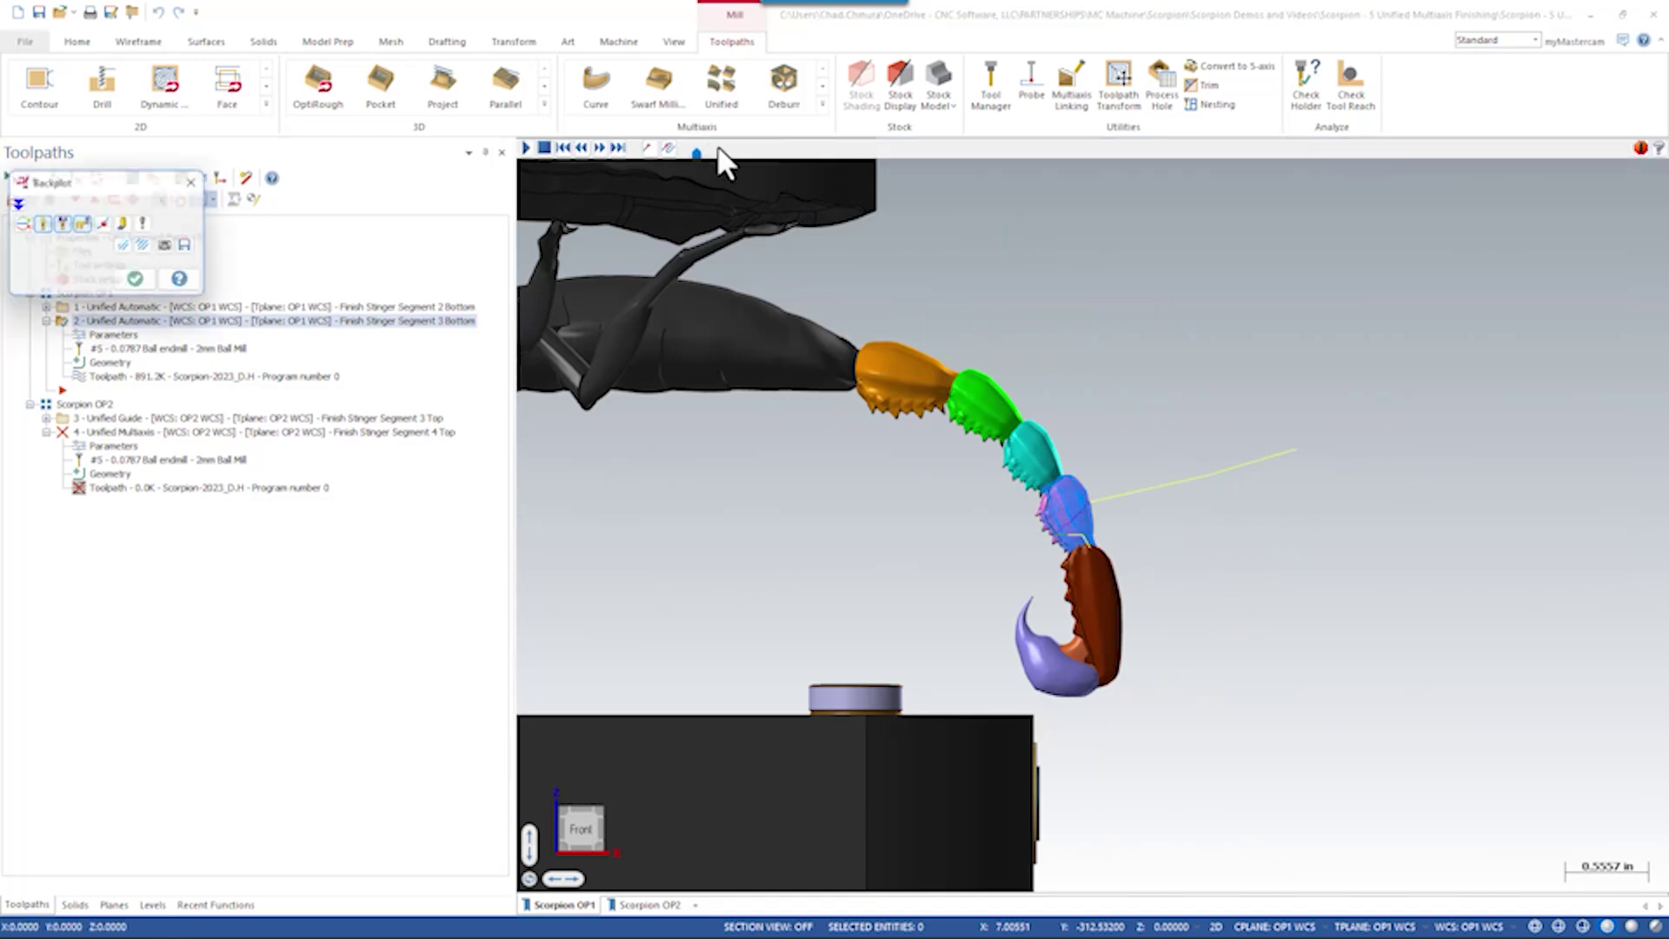
pyautogui.moveTo(753, 150); pyautogui.dragTo(783, 149)
pyautogui.scroll(-5, 890, 261)
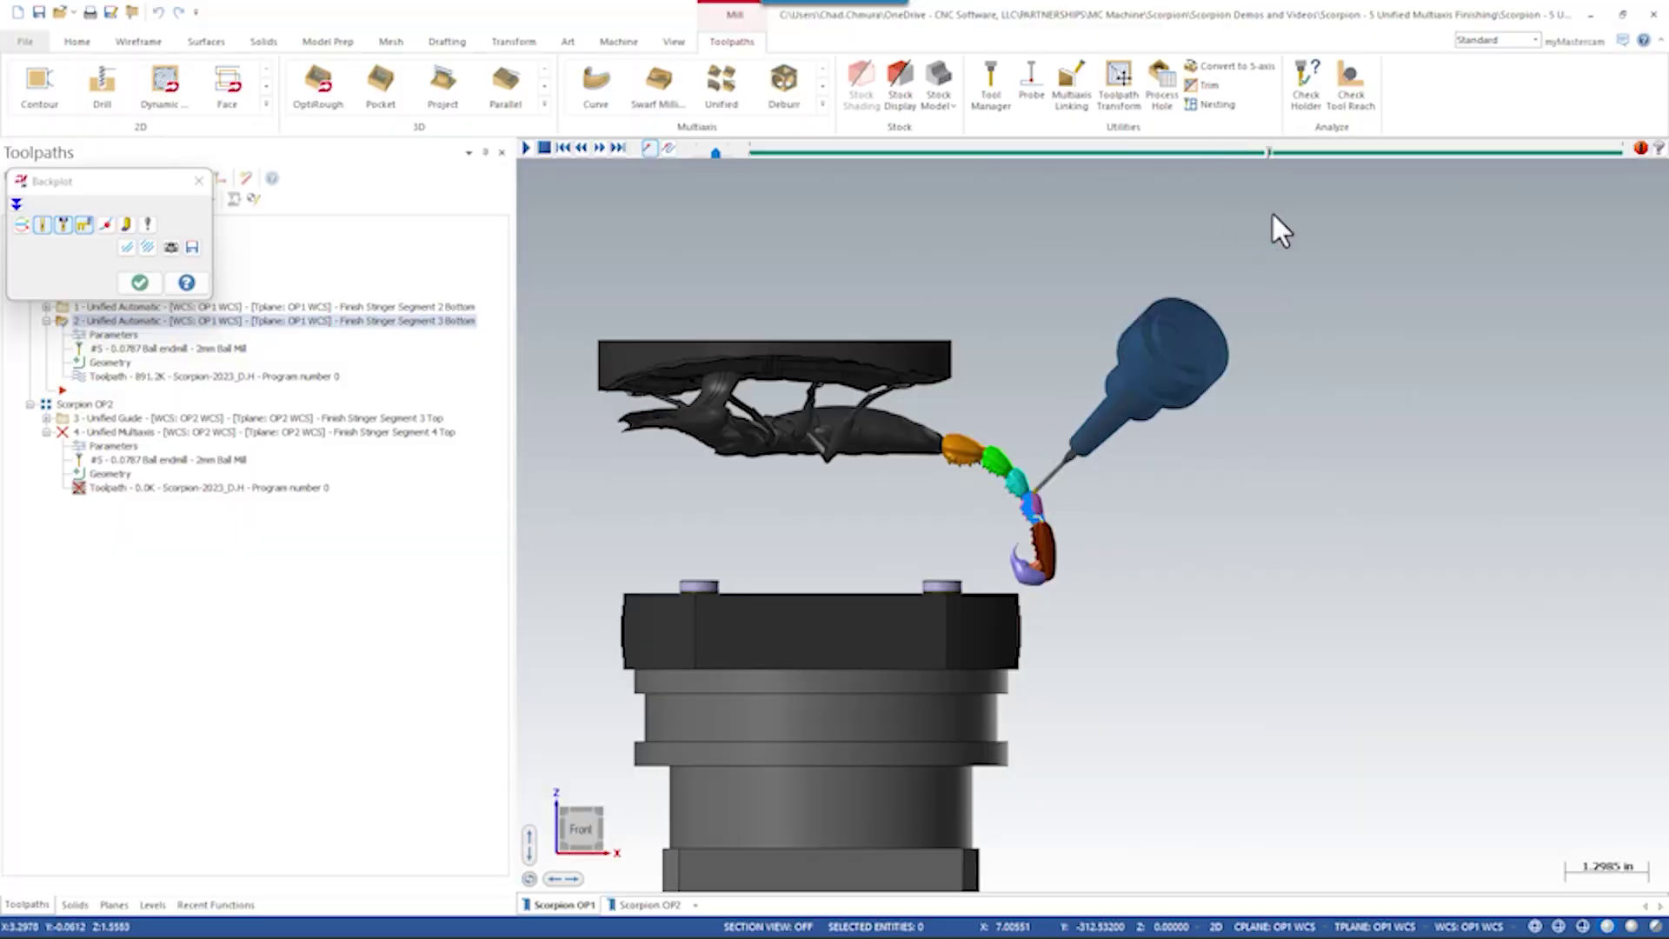
pyautogui.scroll(5, 1084, 540)
pyautogui.moveTo(1027, 485); pyautogui.dragTo(1223, 499, button='middle')
pyautogui.scroll(-2, 1223, 499)
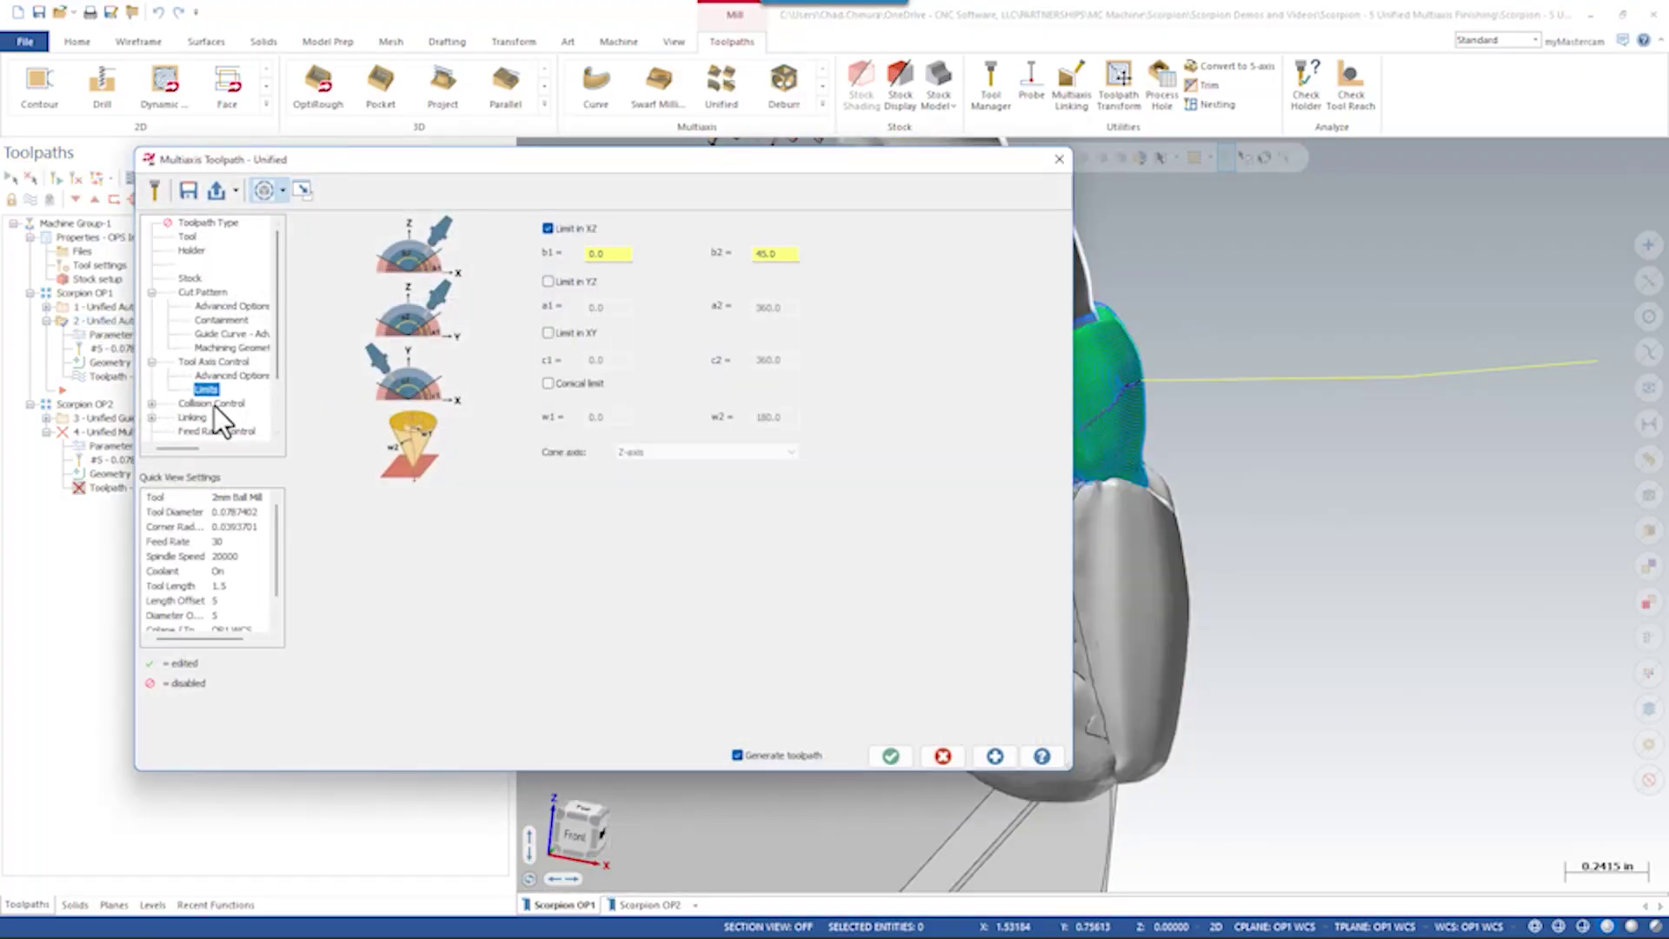
# In Collision Control, use avoidance geometry instead of machining geometry and pick the two neighbouring tail segments
pyautogui.click(213, 404)
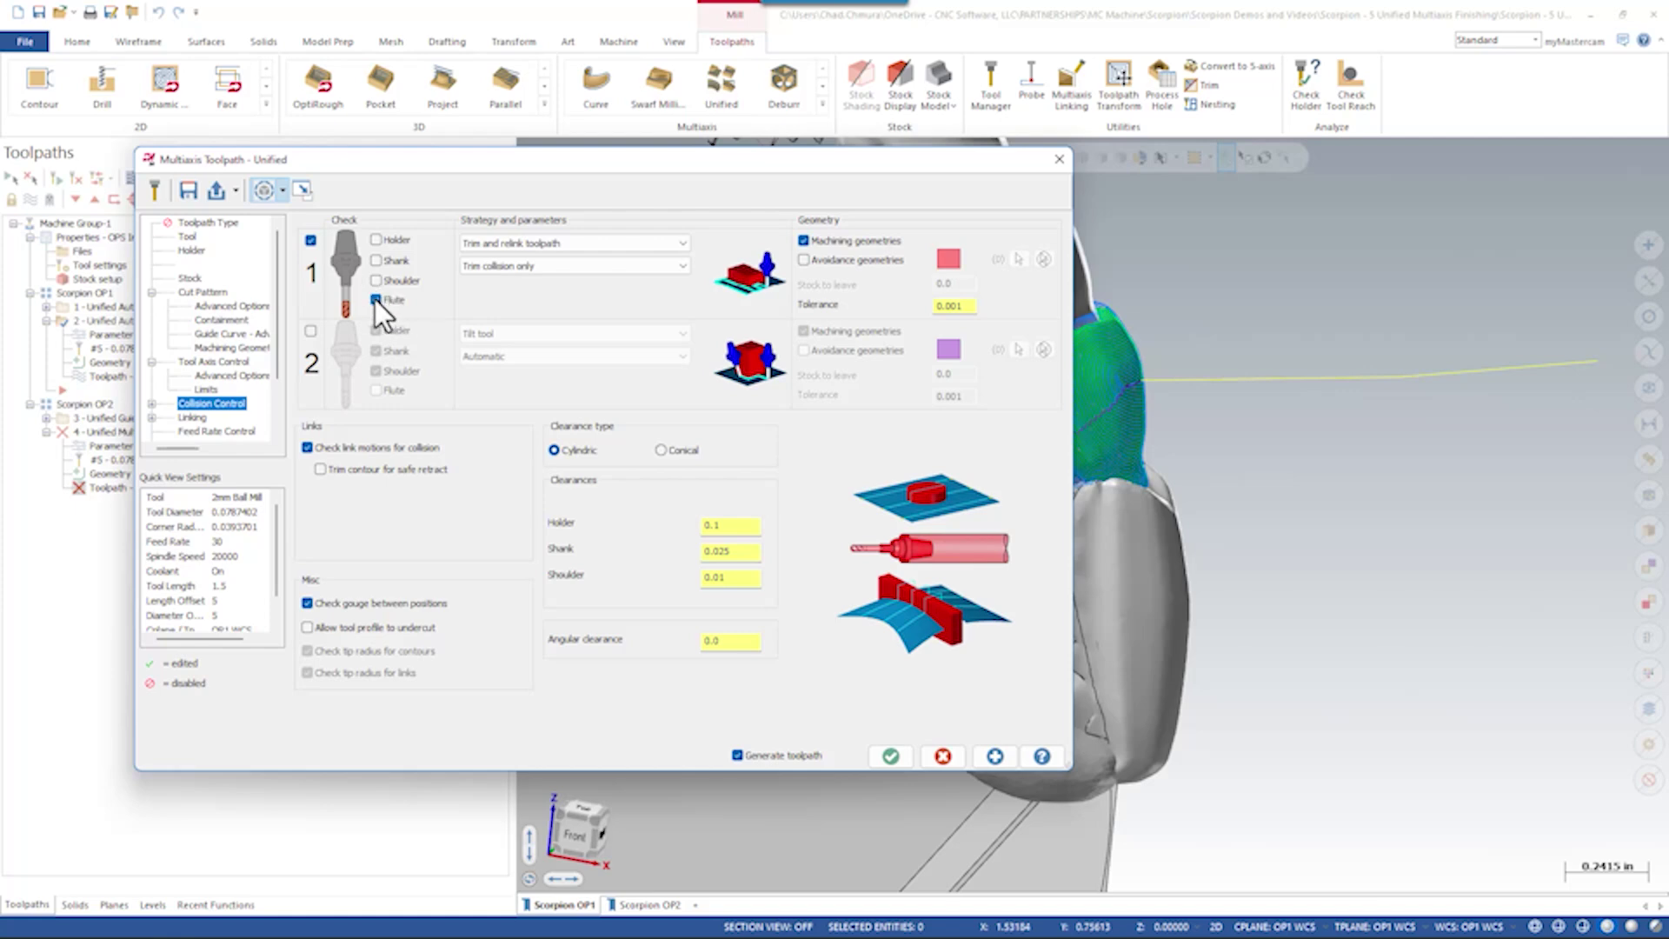
pyautogui.click(805, 260)
pyautogui.click(803, 241)
pyautogui.click(1019, 259)
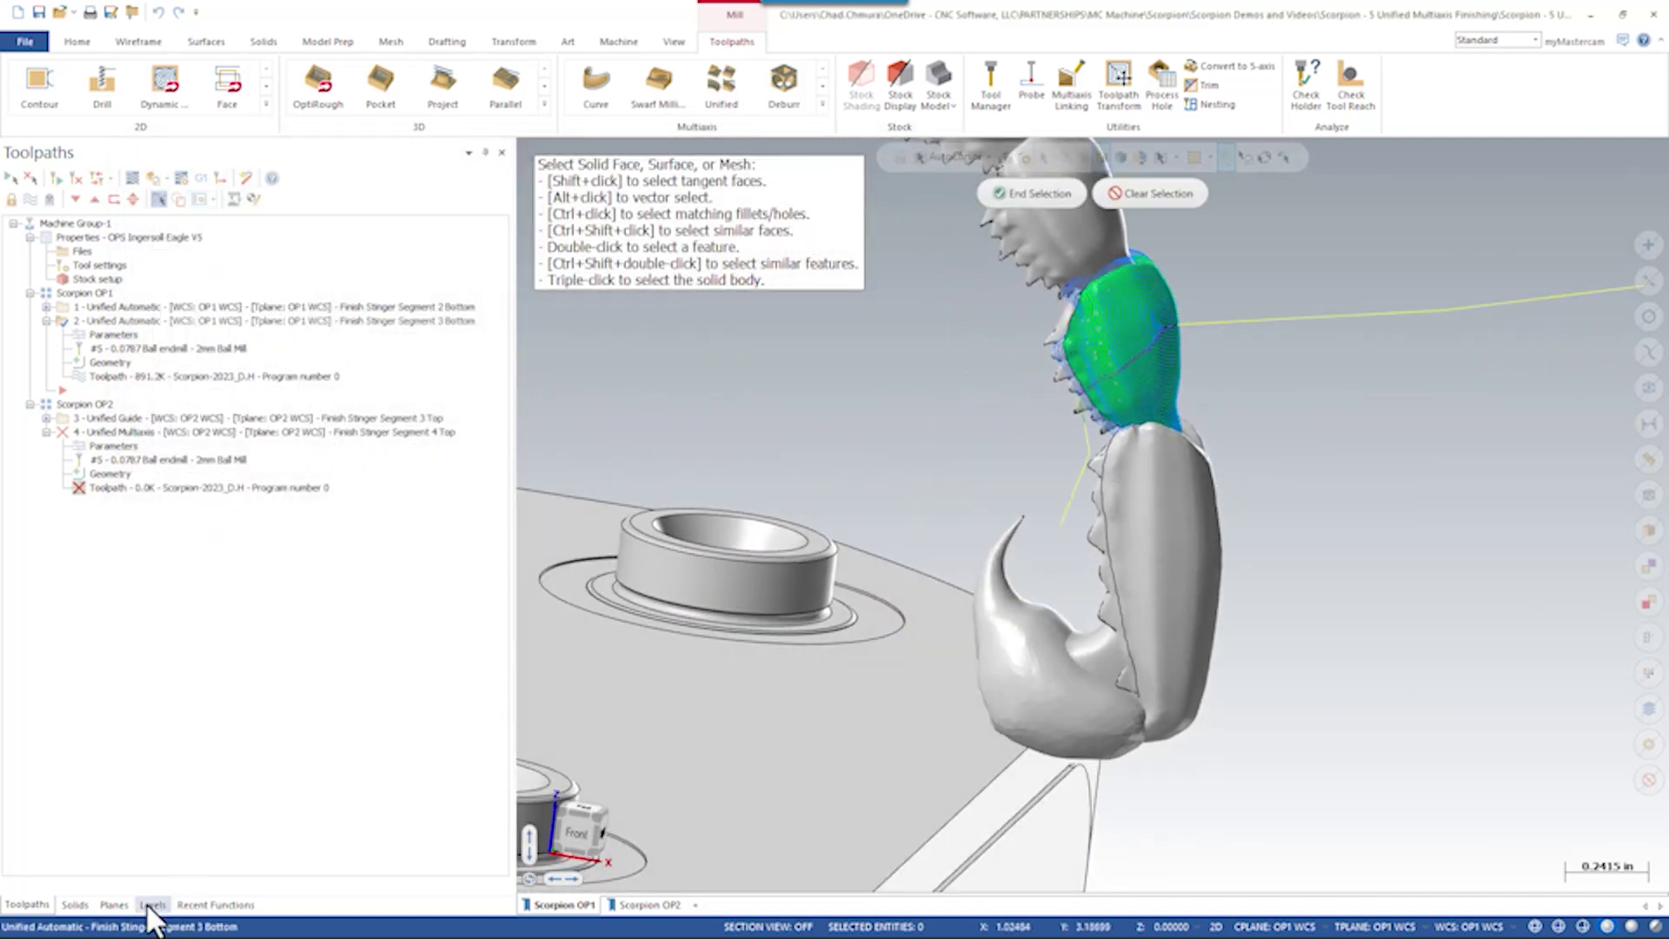
pyautogui.click(153, 905)
pyautogui.scroll(-1, 913, 366)
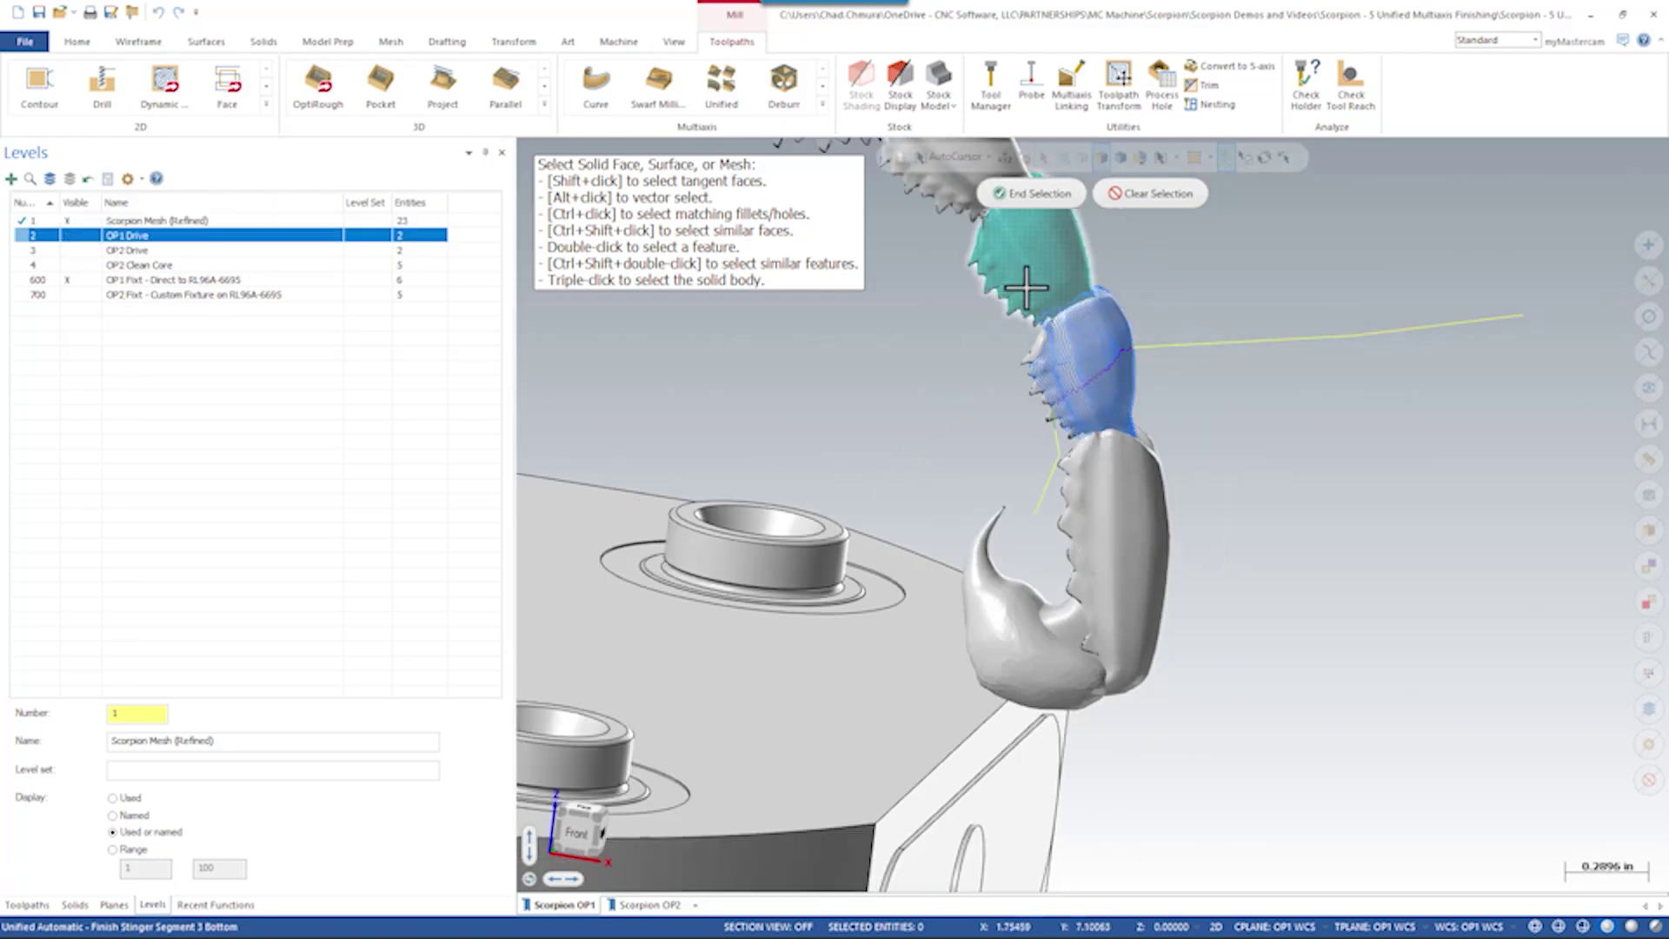
pyautogui.click(1042, 202)
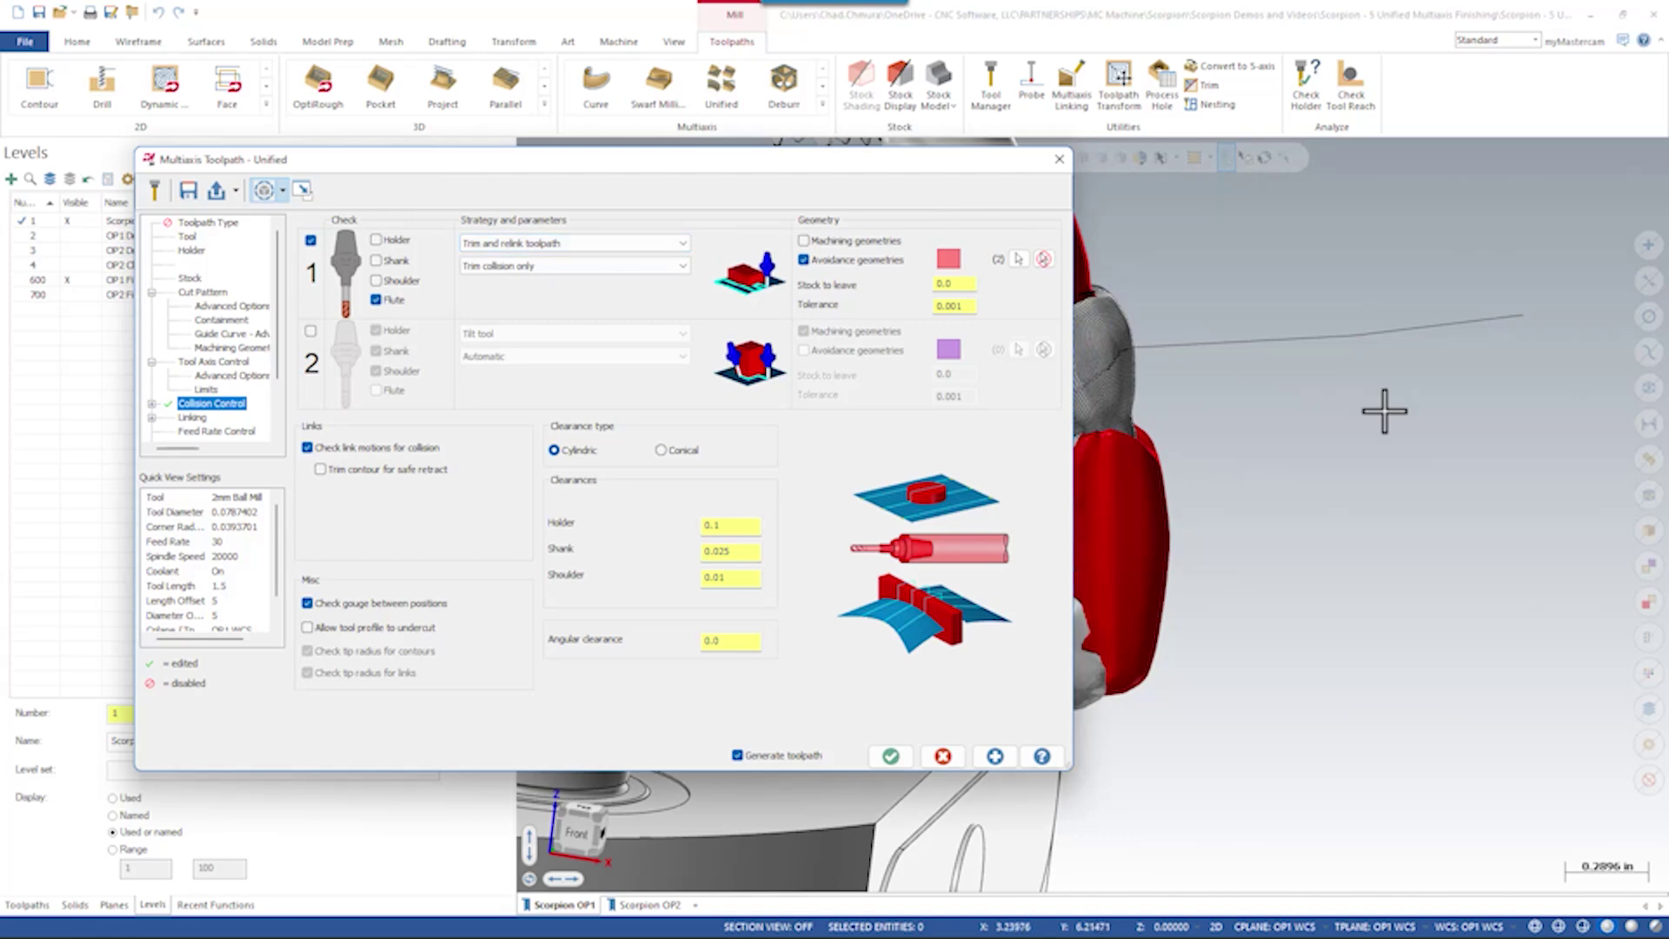
# Regenerate the toolpath at 813.3K and orbit around the tail to inspect its rapid move
pyautogui.click(890, 756)
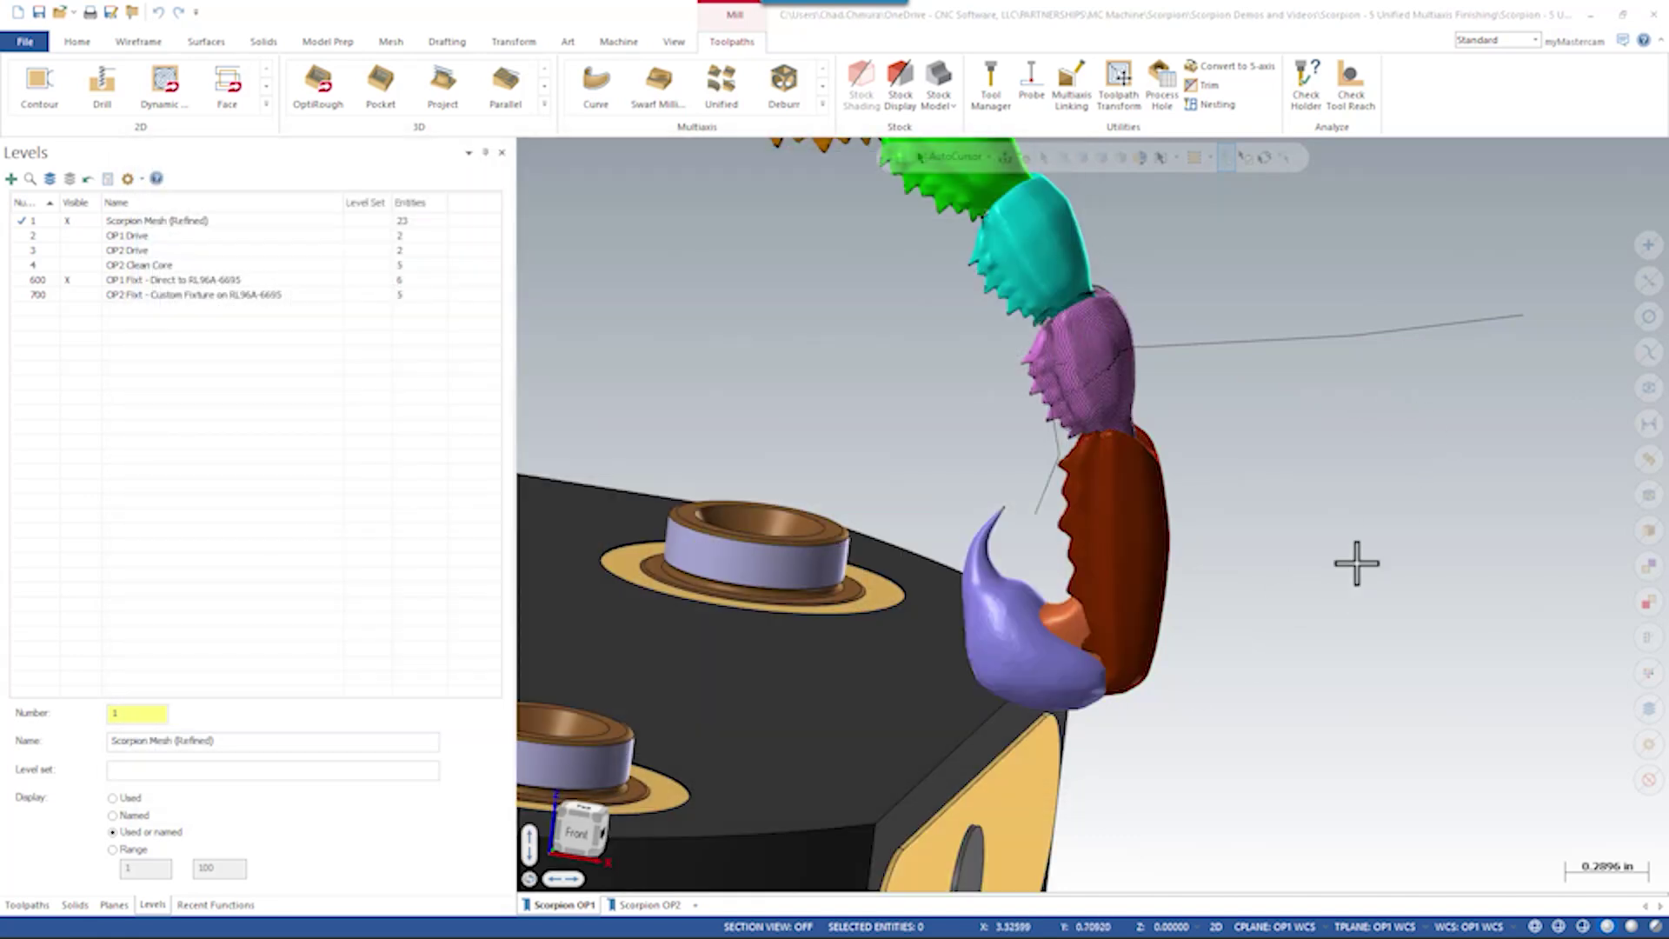
pyautogui.scroll(3, 1102, 400)
pyautogui.moveTo(1103, 400); pyautogui.dragTo(1051, 313, button='middle')
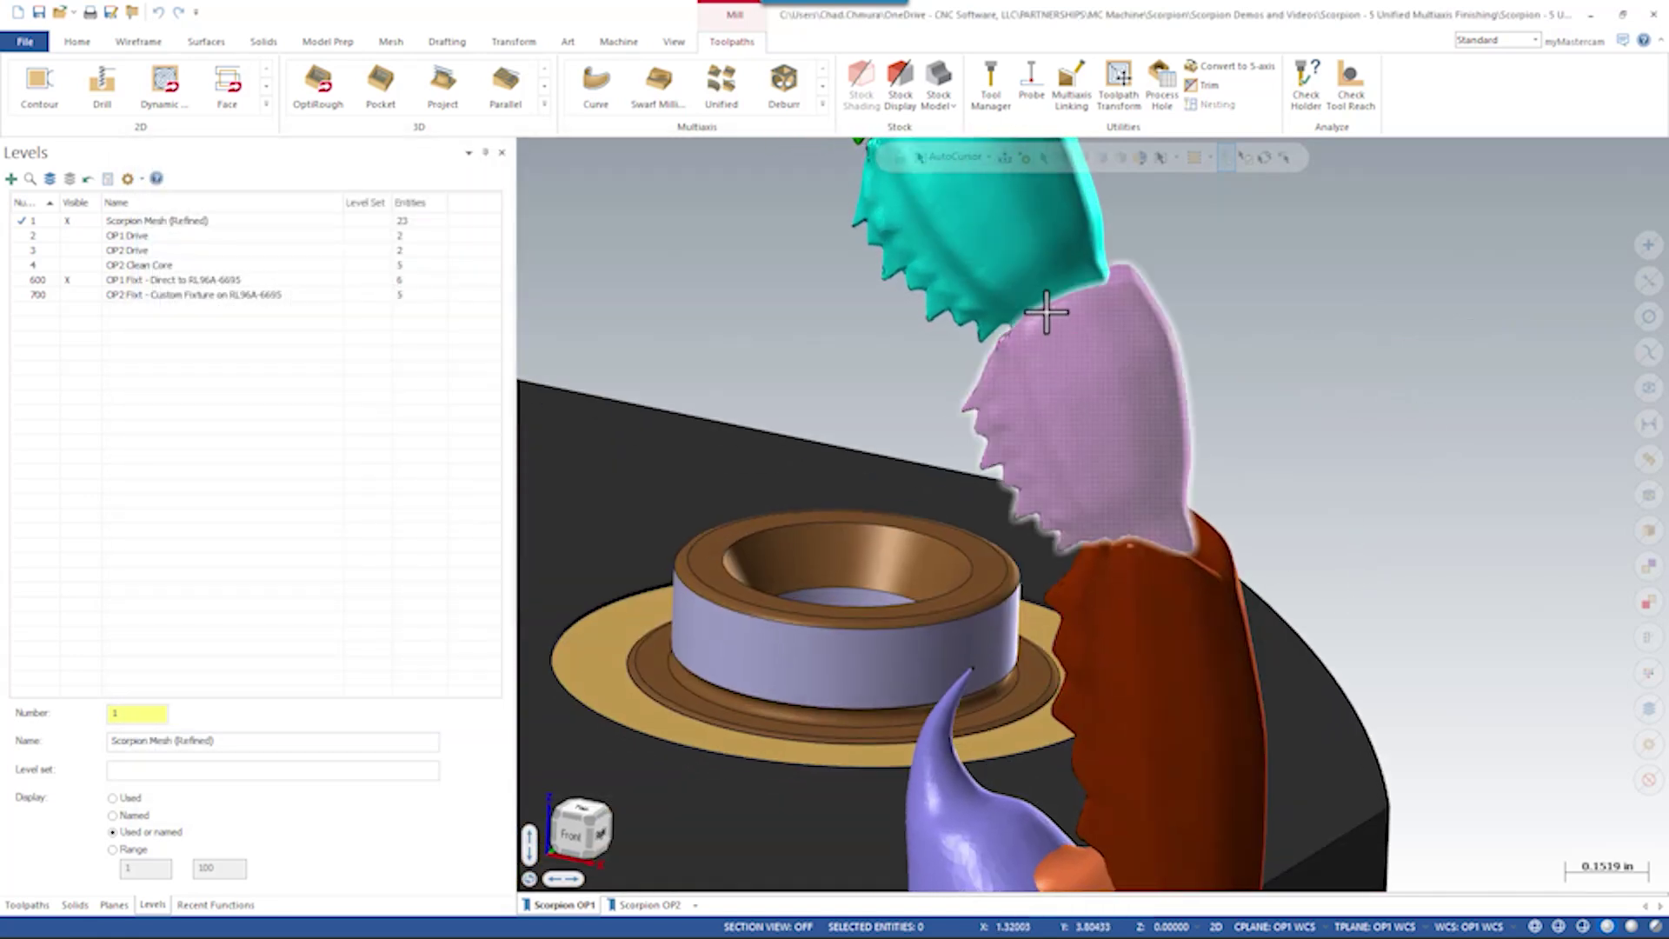
pyautogui.scroll(3, 1086, 406)
pyautogui.moveTo(1086, 406); pyautogui.dragTo(1283, 537, button='middle')
pyautogui.scroll(3, 1200, 540)
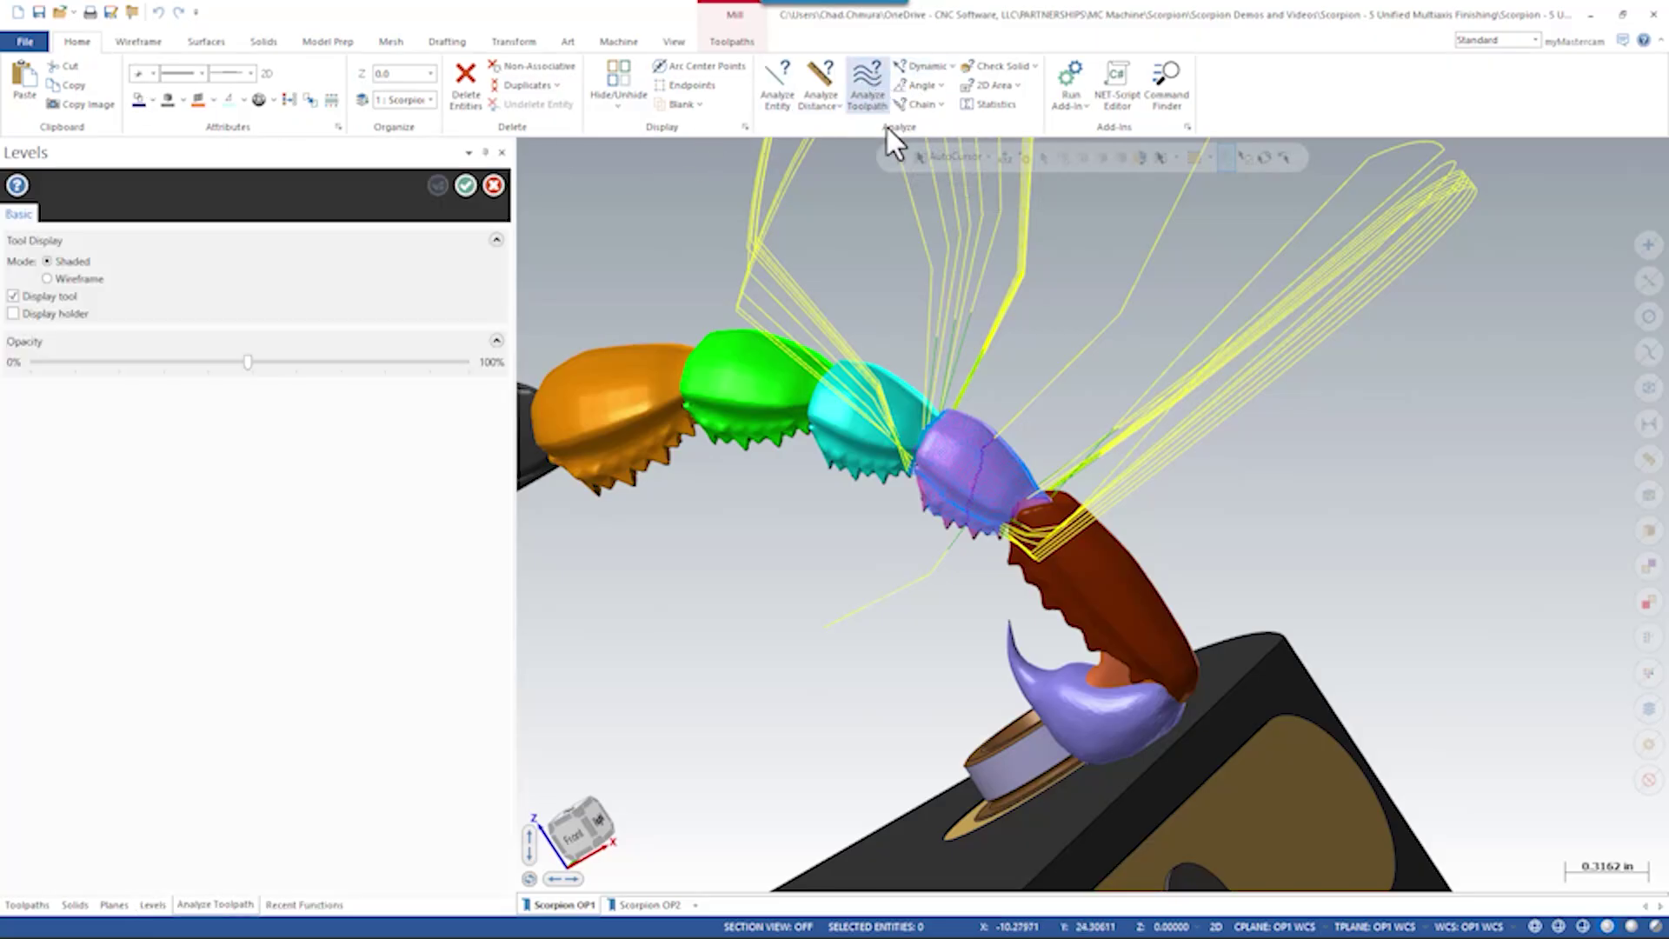
pyautogui.scroll(8, 997, 594)
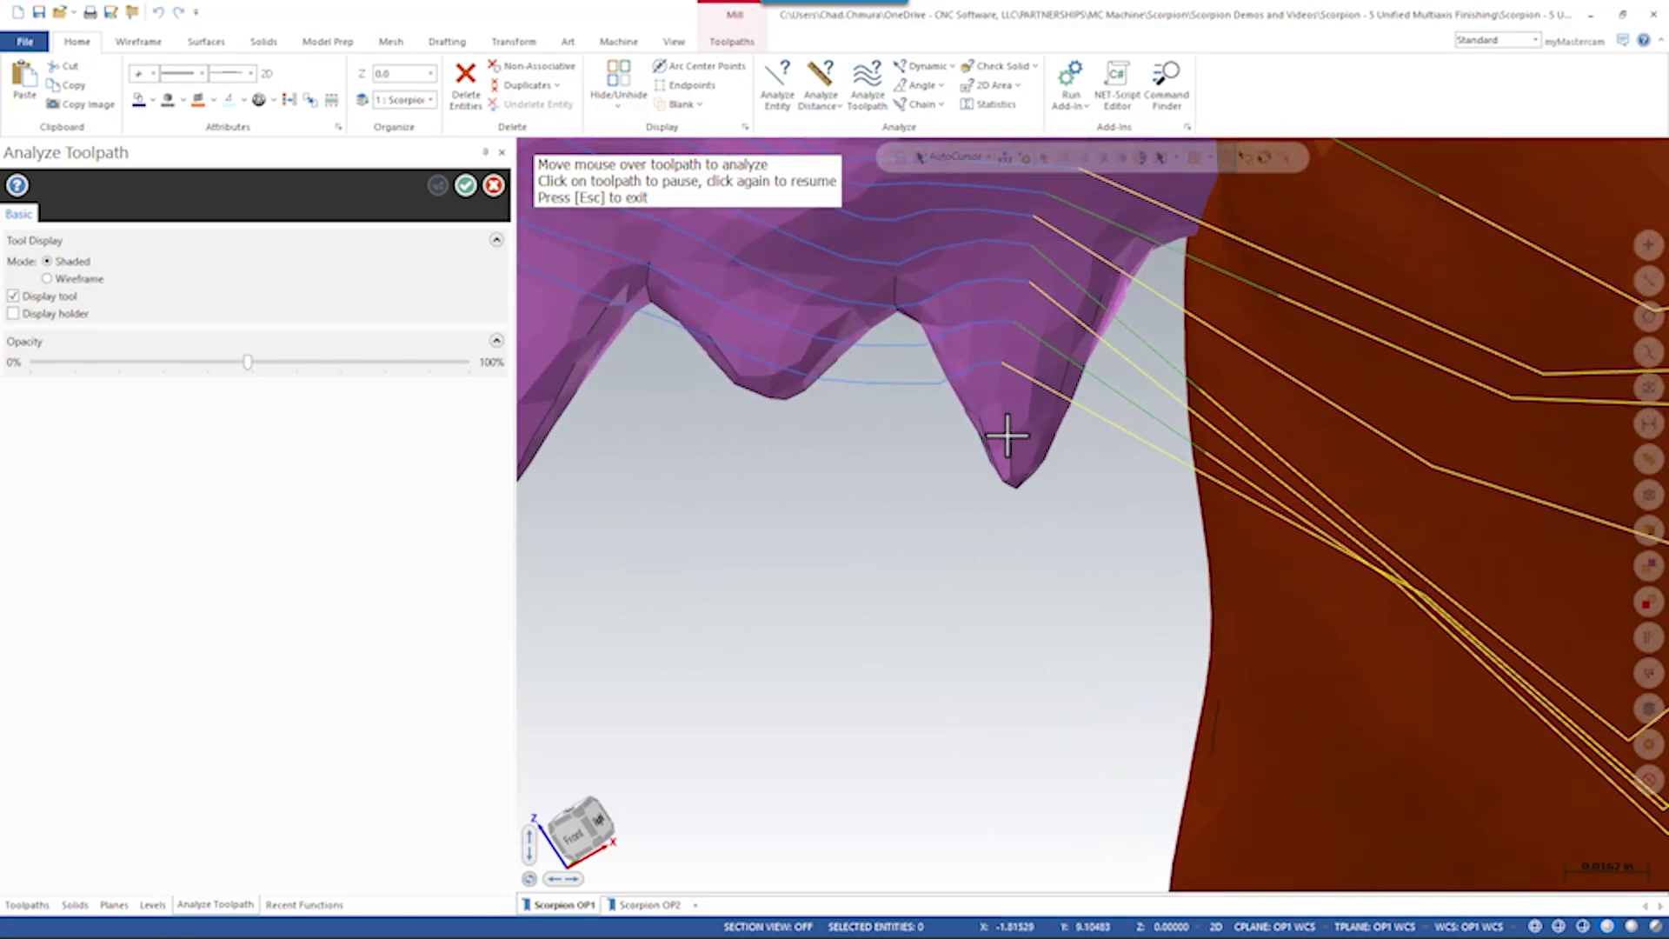
pyautogui.moveTo(992, 366)
pyautogui.moveTo(784, 298); pyautogui.dragTo(913, 365, button='middle')
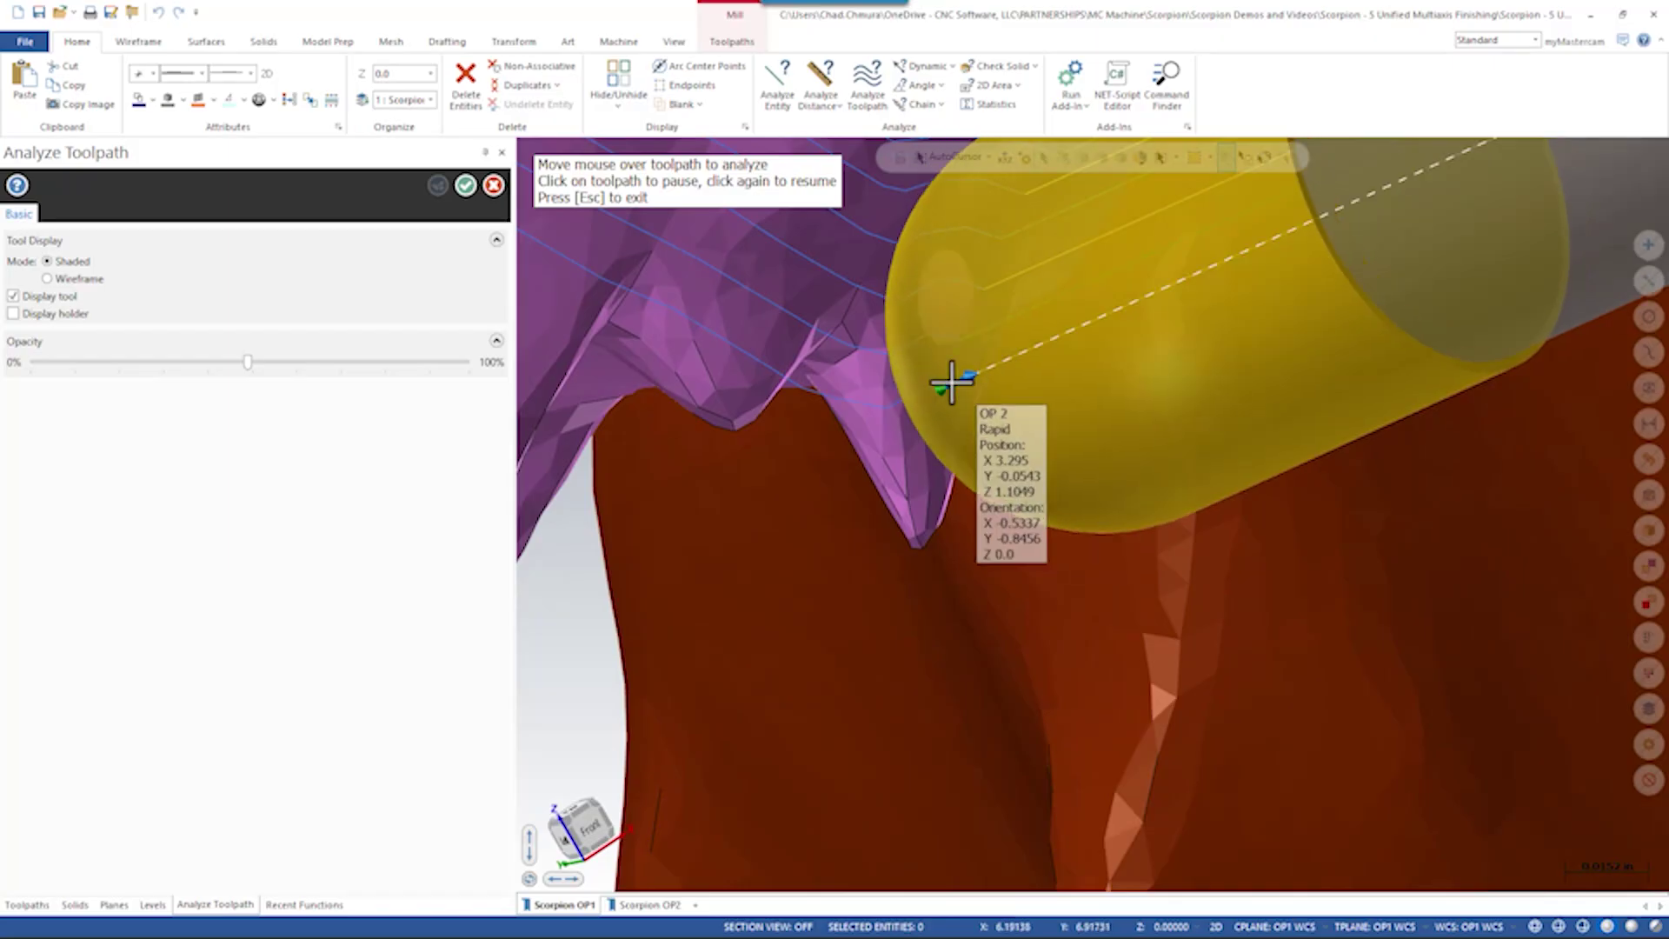
pyautogui.scroll(-3, 935, 435)
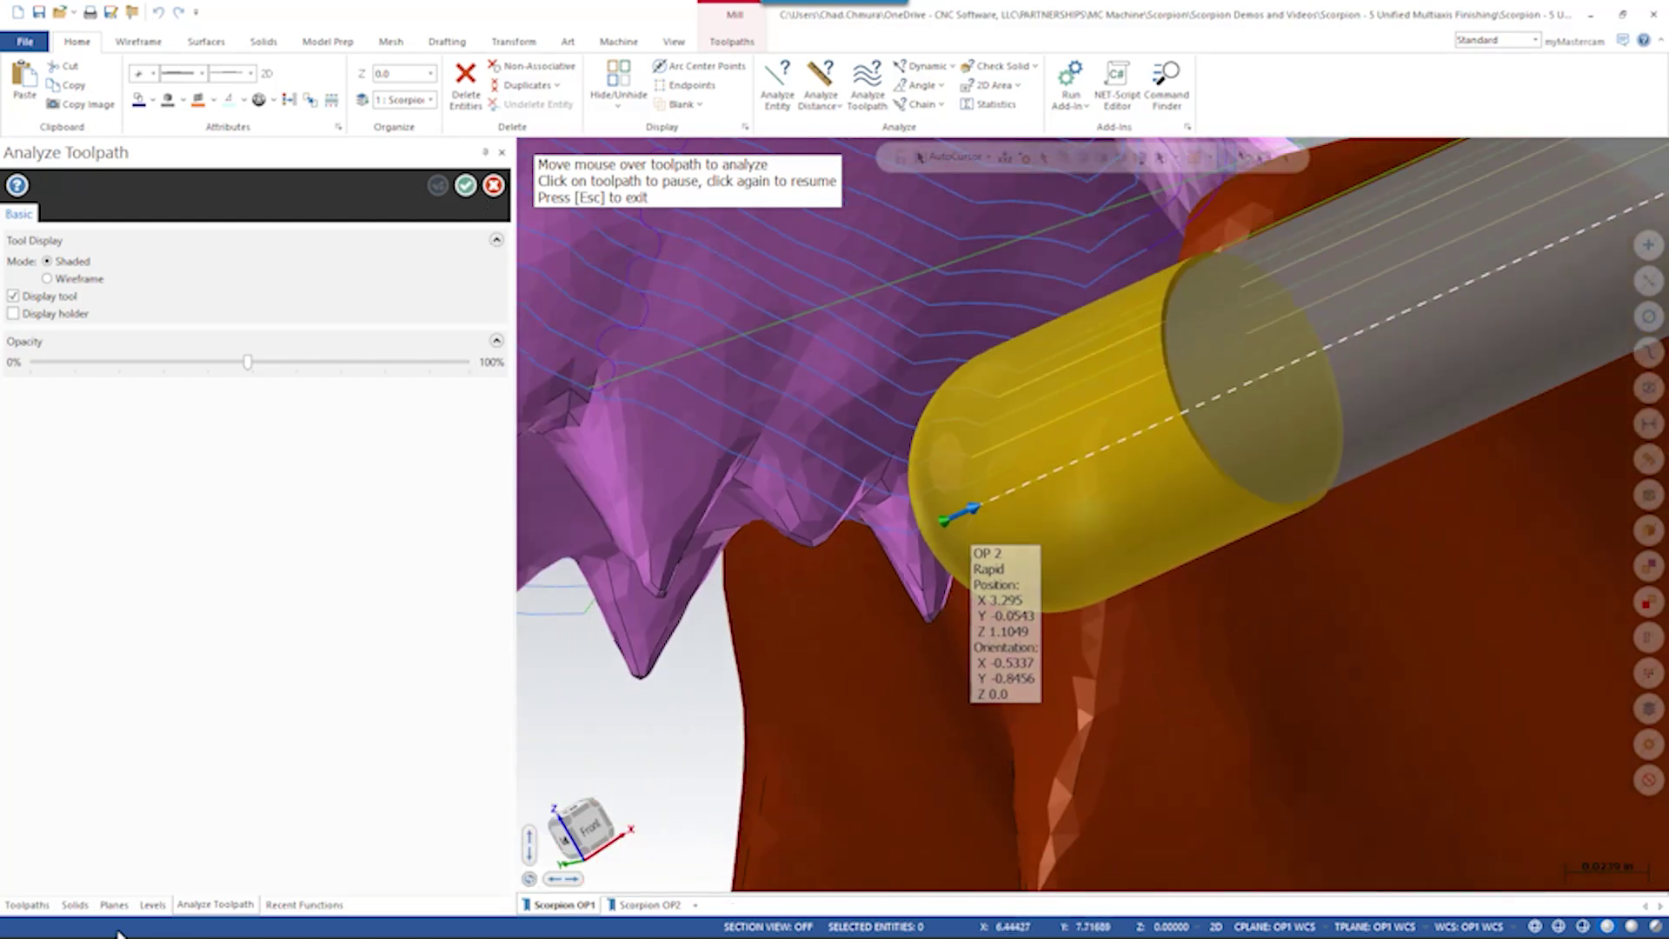
# Make OP1 Drive the working level, exit toolpath analysis, and reopen operation 2's parameters
pyautogui.click(152, 904)
pyautogui.click(45, 235)
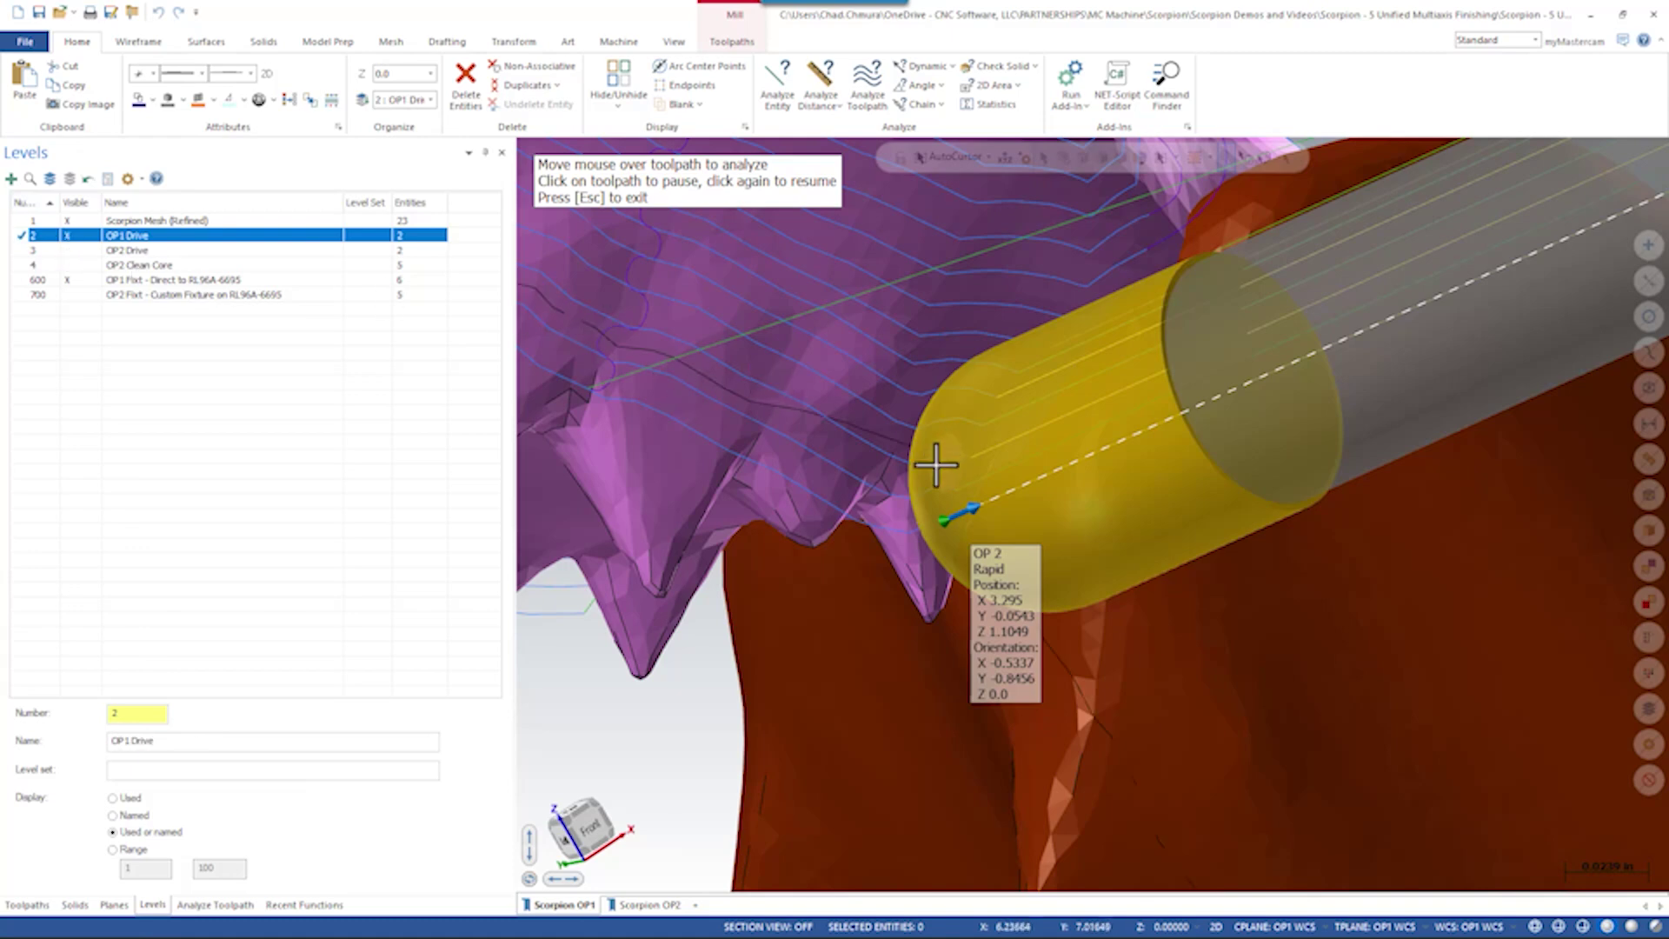
pyautogui.scroll(5, 934, 465)
pyautogui.click(106, 221)
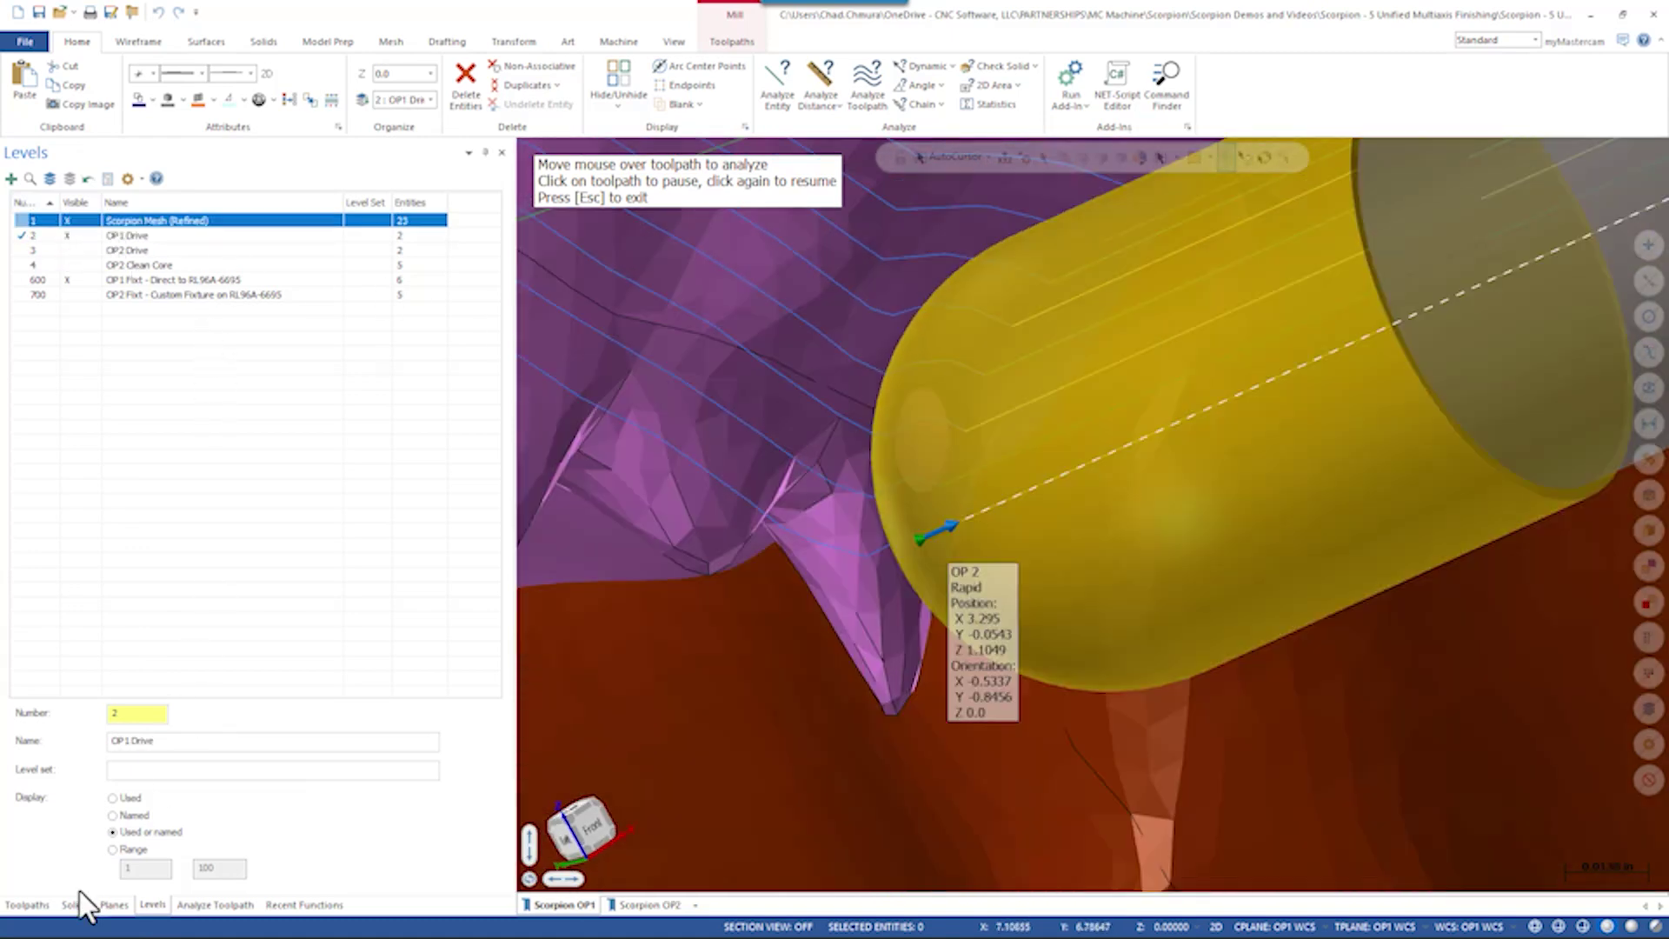
pyautogui.press('Escape')
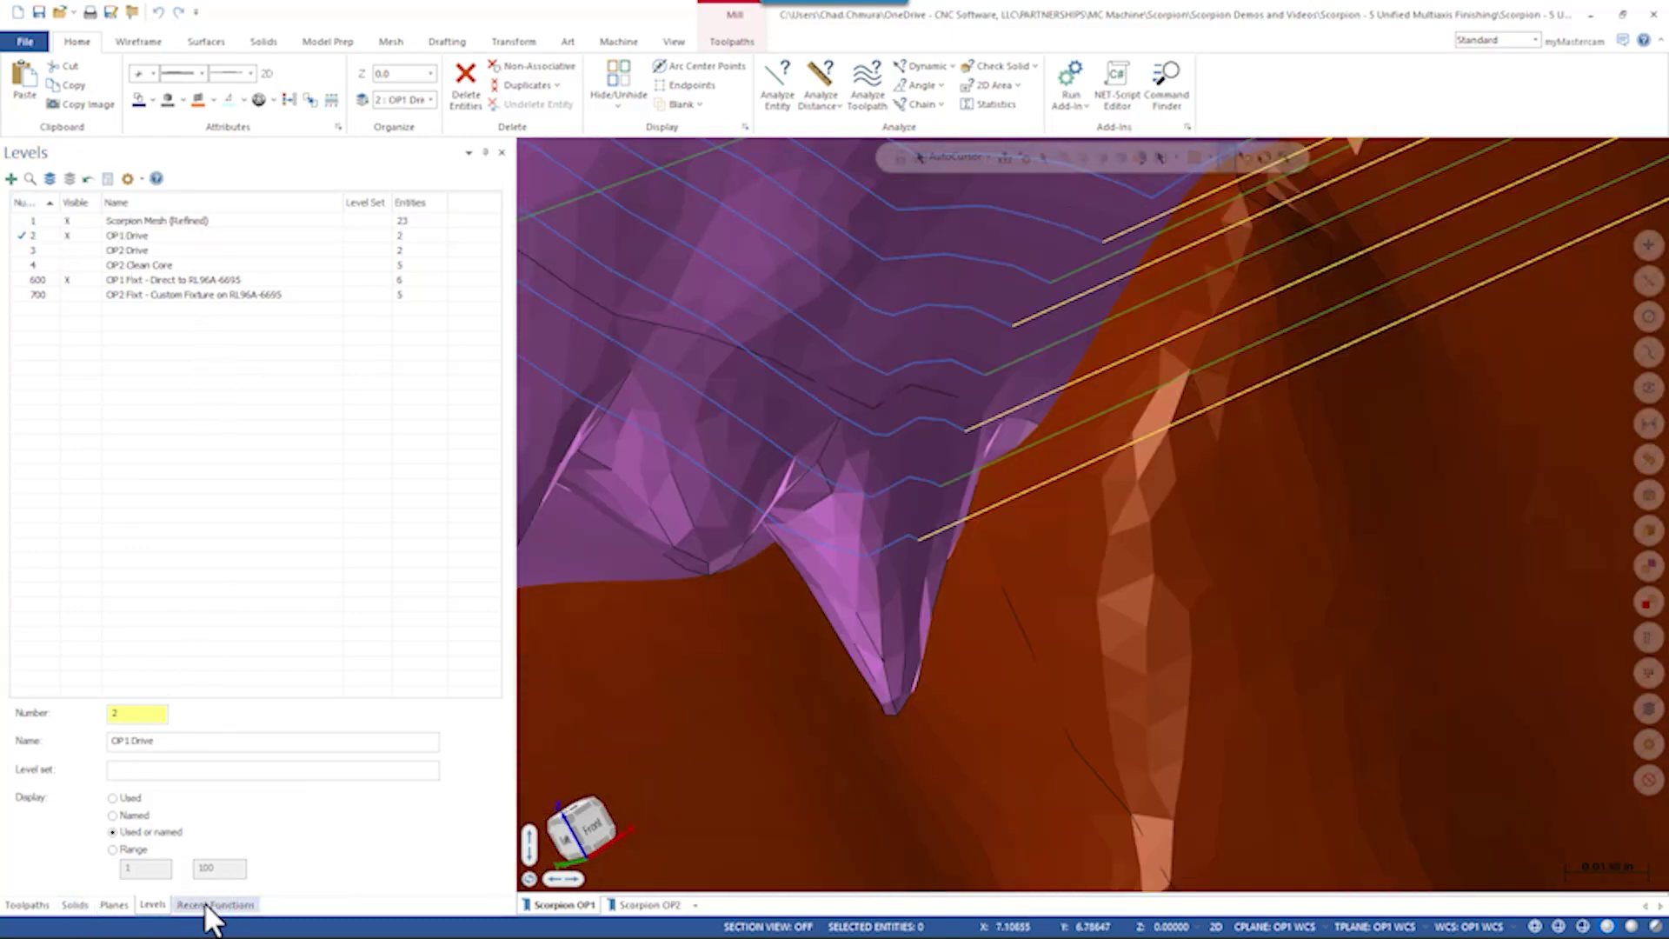
pyautogui.click(27, 905)
pyautogui.click(118, 336)
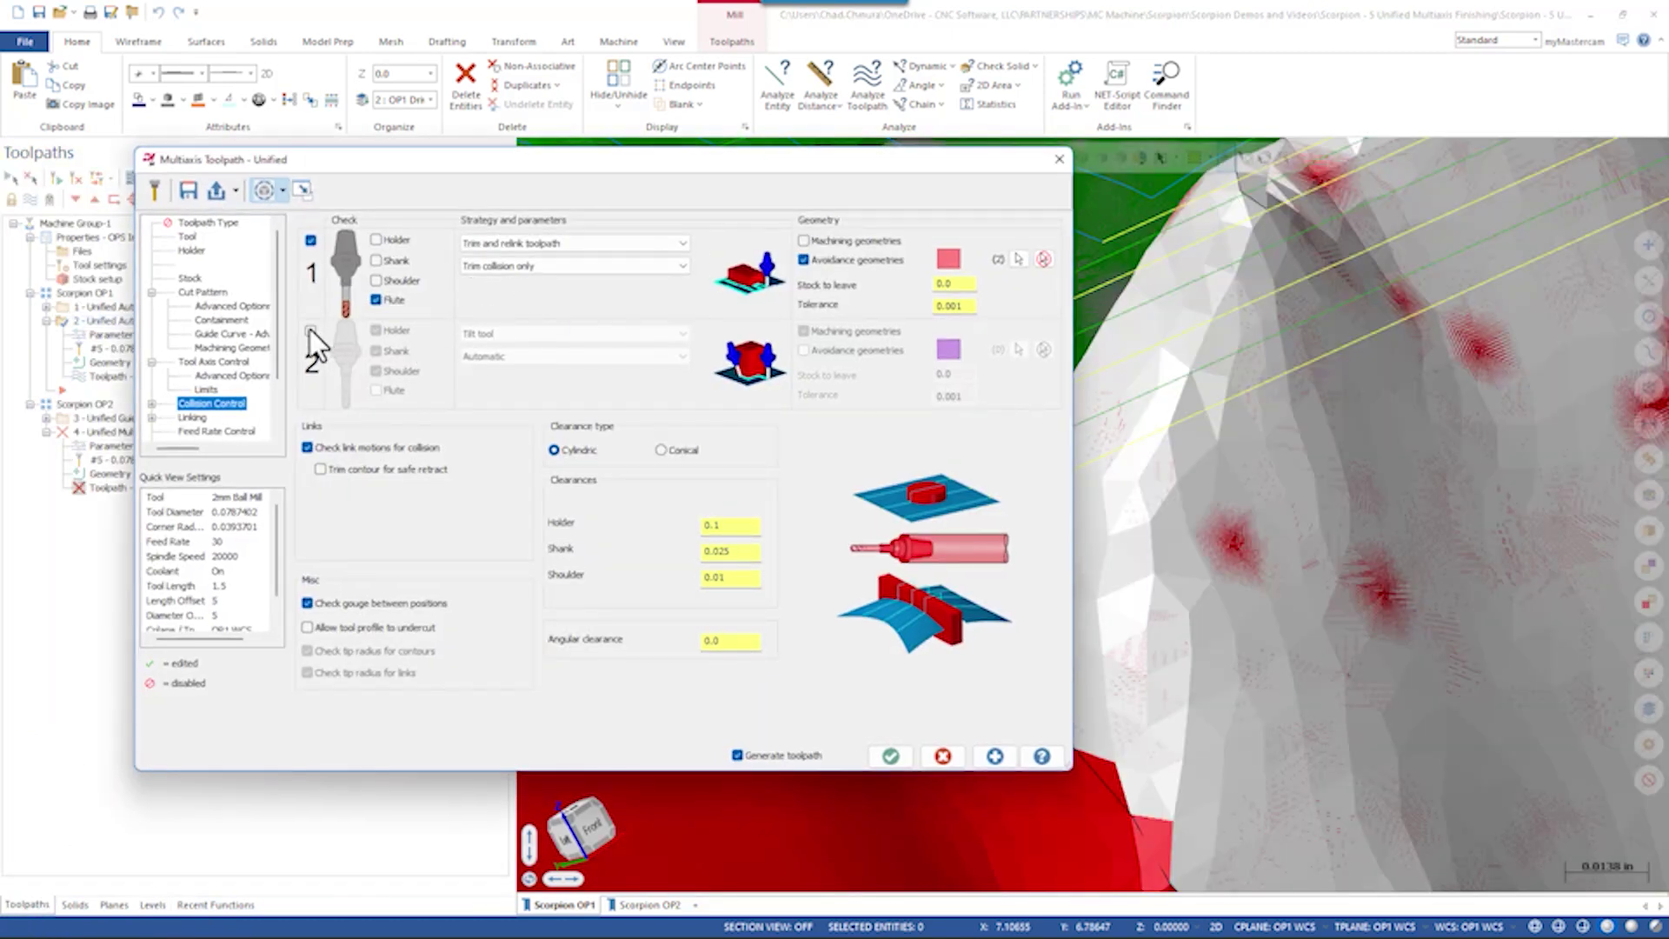
# Add a second flute-only check that retracts on collision, avoiding the adjacent tail segment, and regenerate
pyautogui.click(311, 331)
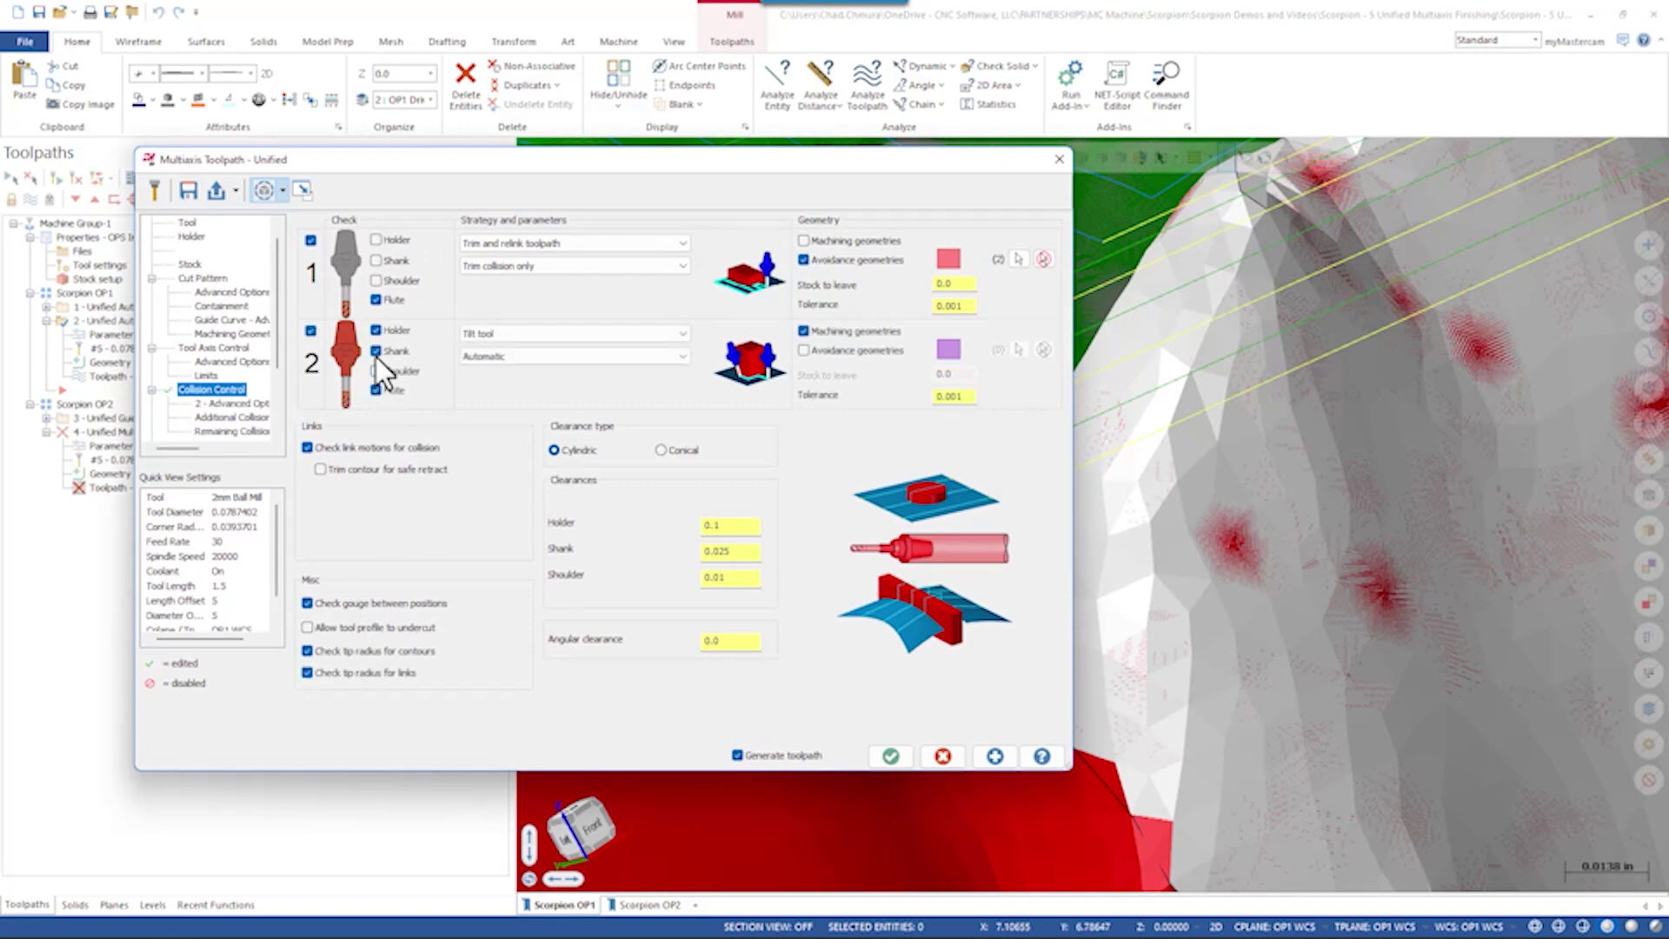
pyautogui.click(376, 332)
pyautogui.click(518, 336)
pyautogui.click(518, 348)
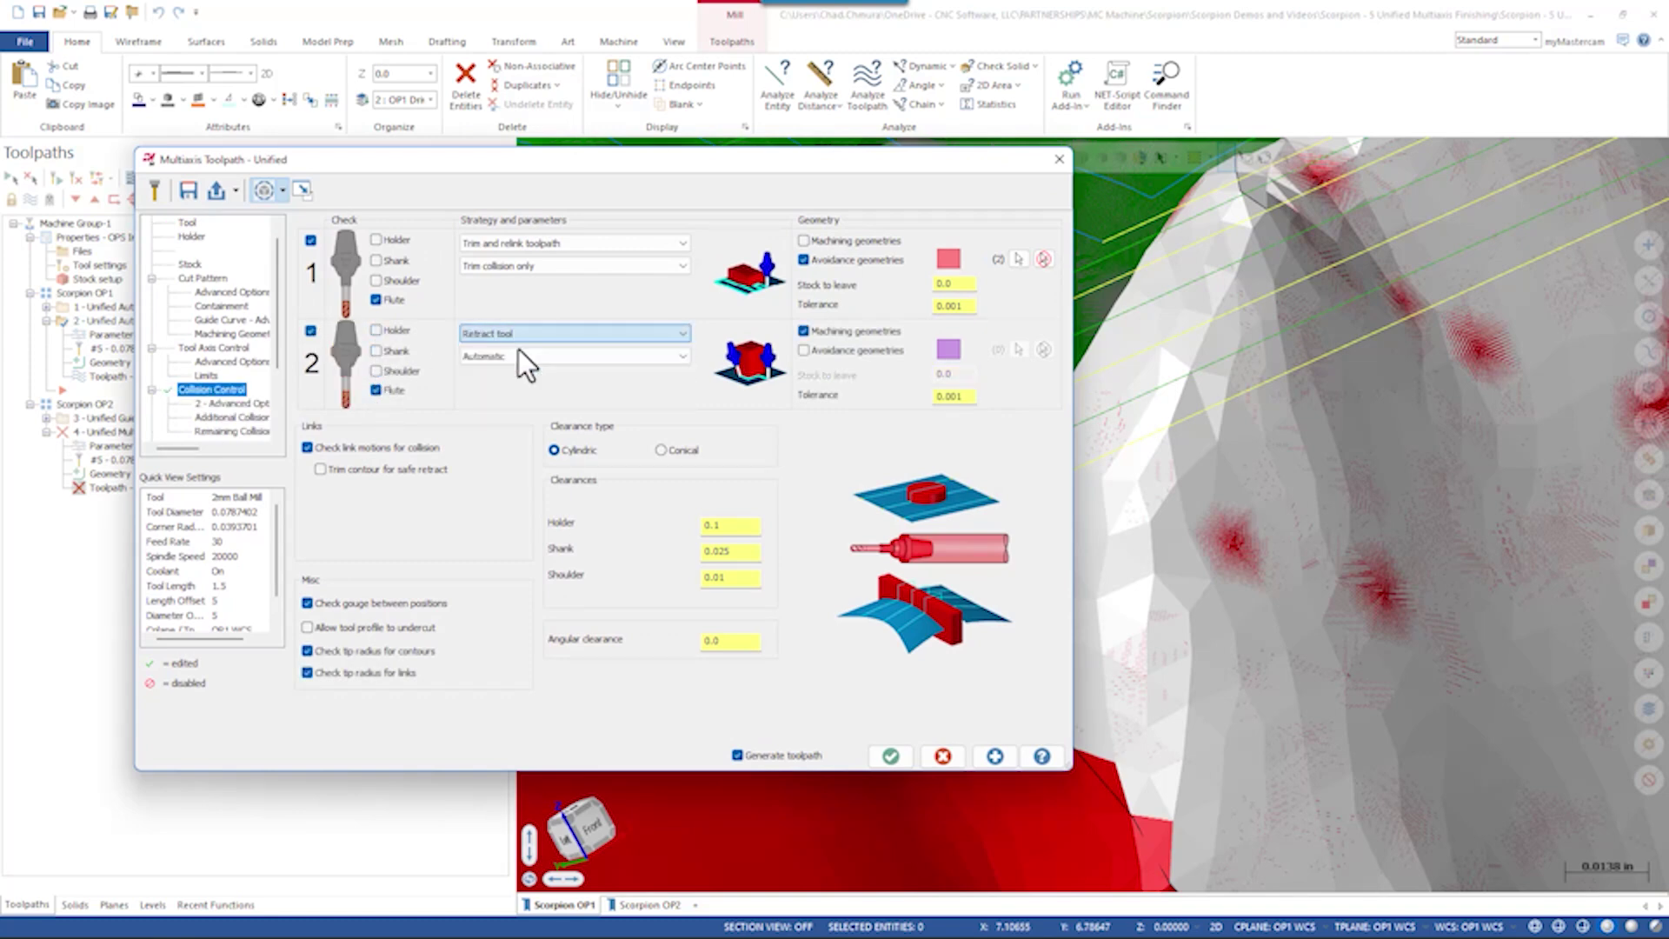
pyautogui.click(804, 351)
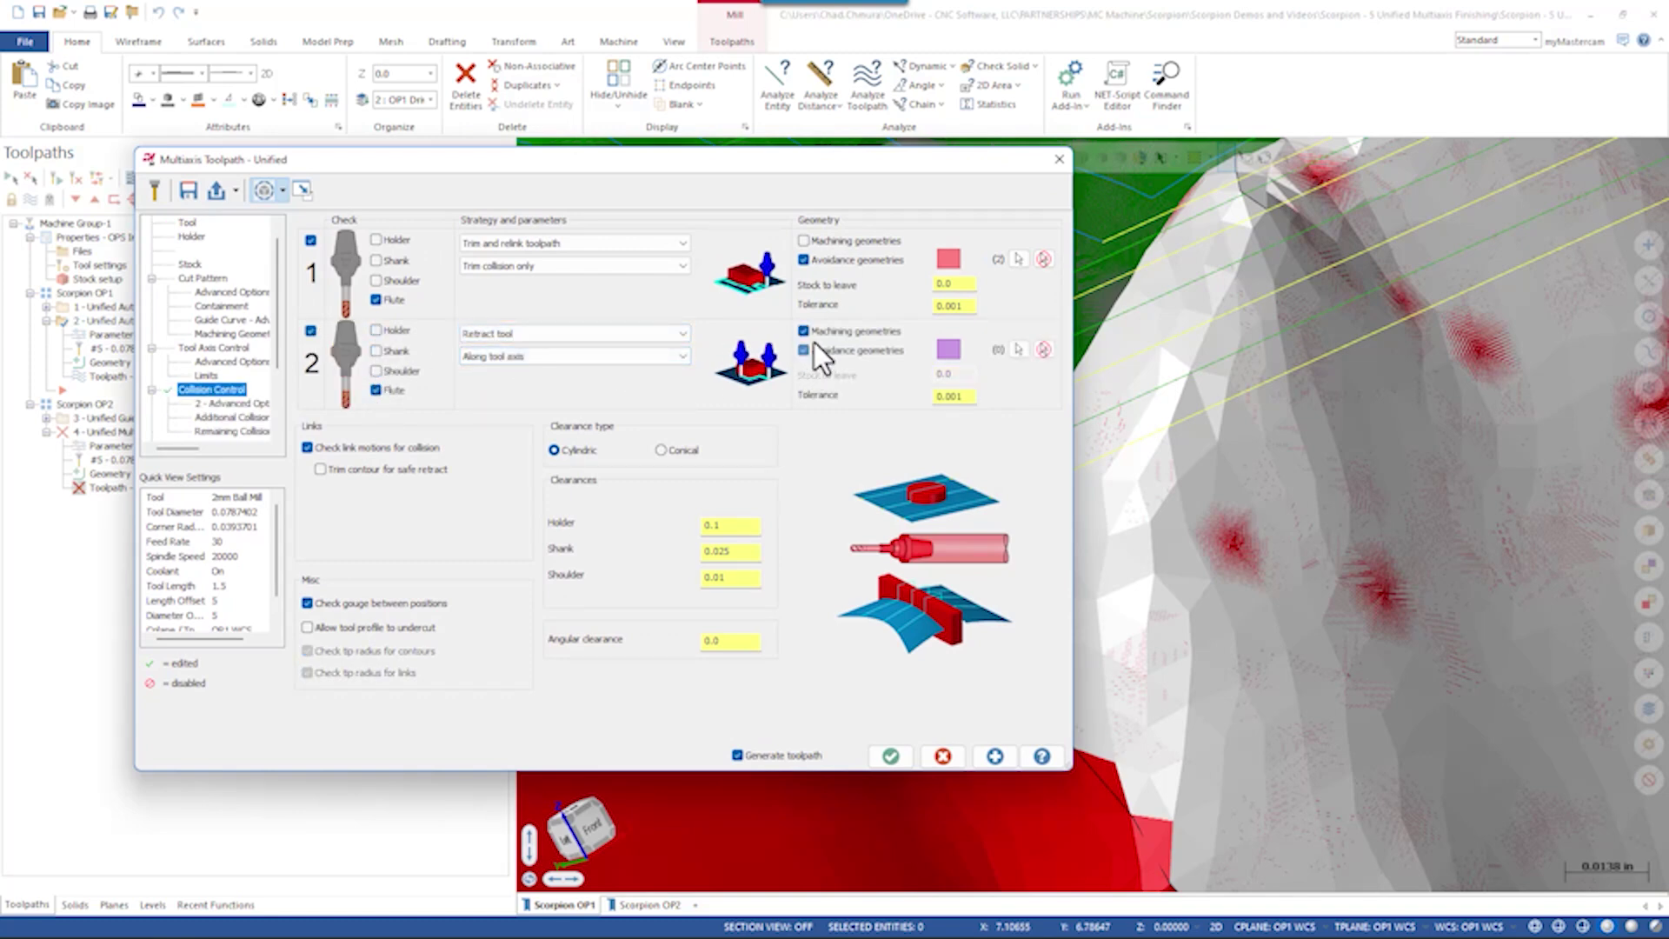
pyautogui.click(1020, 350)
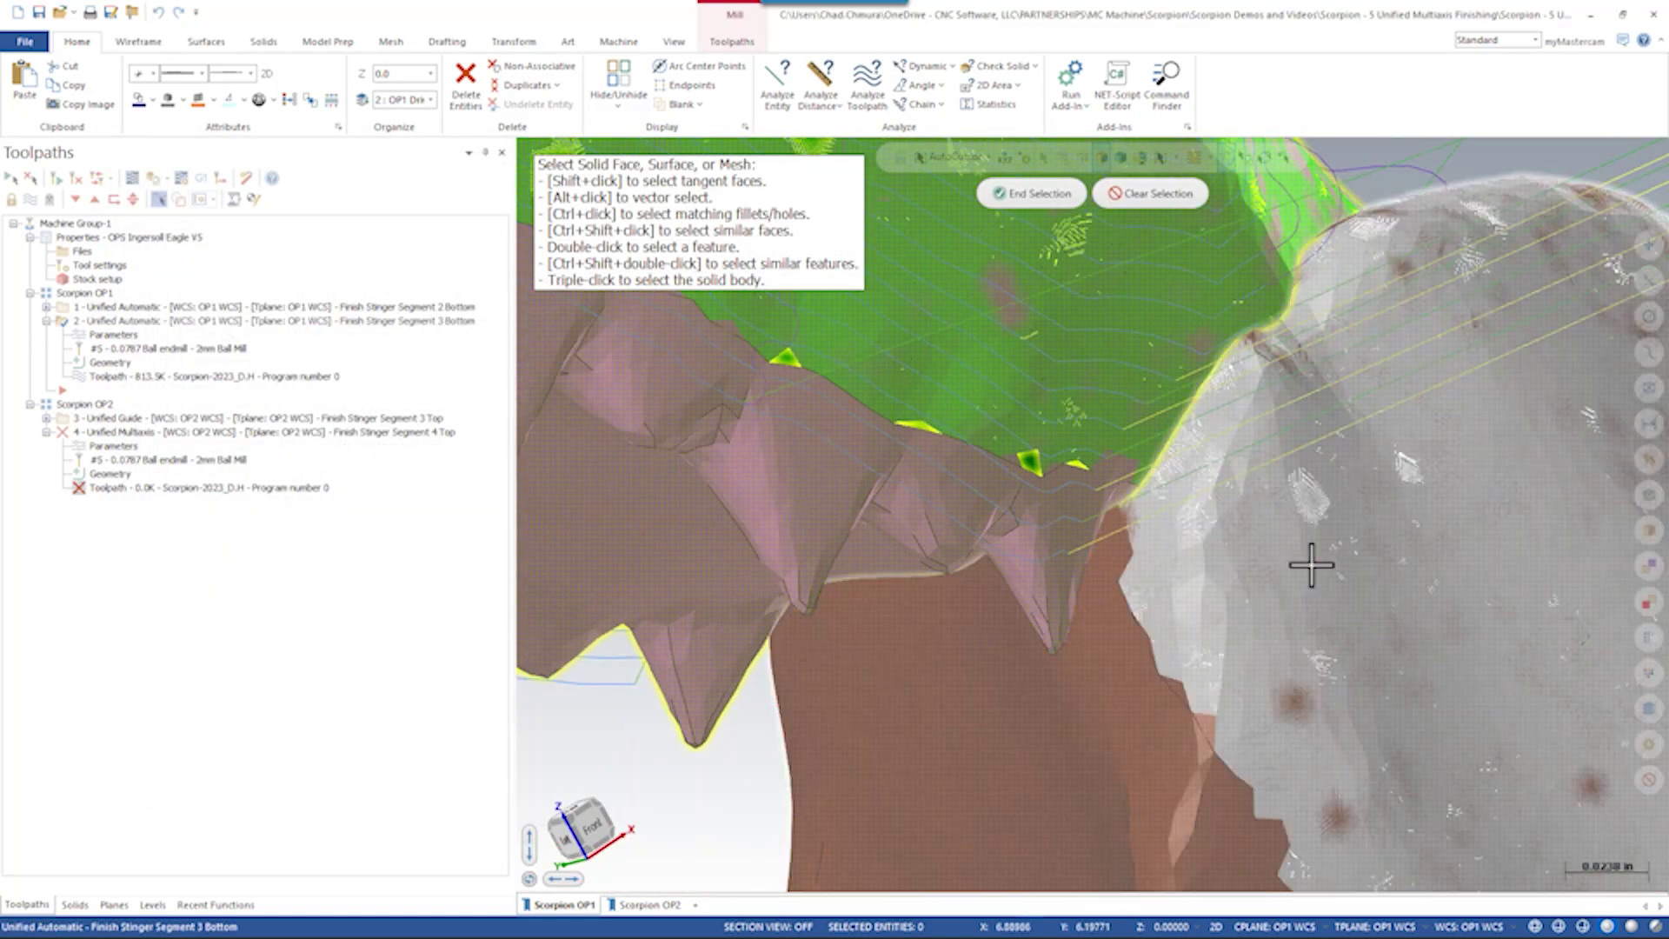
pyautogui.click(1033, 195)
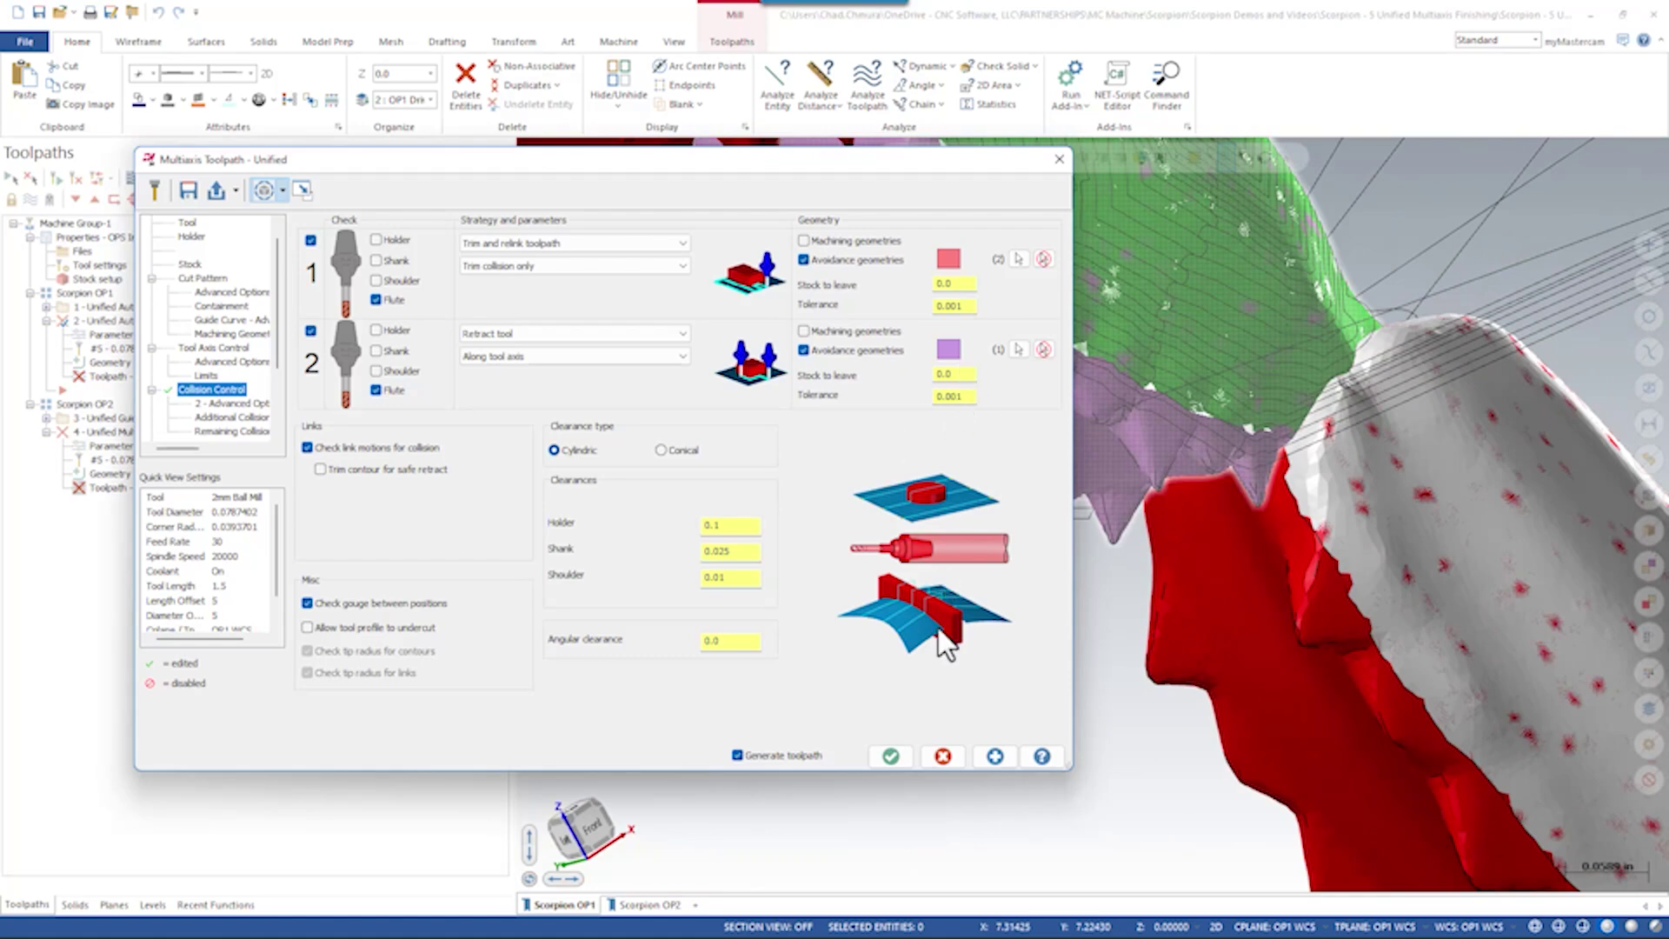
pyautogui.click(899, 759)
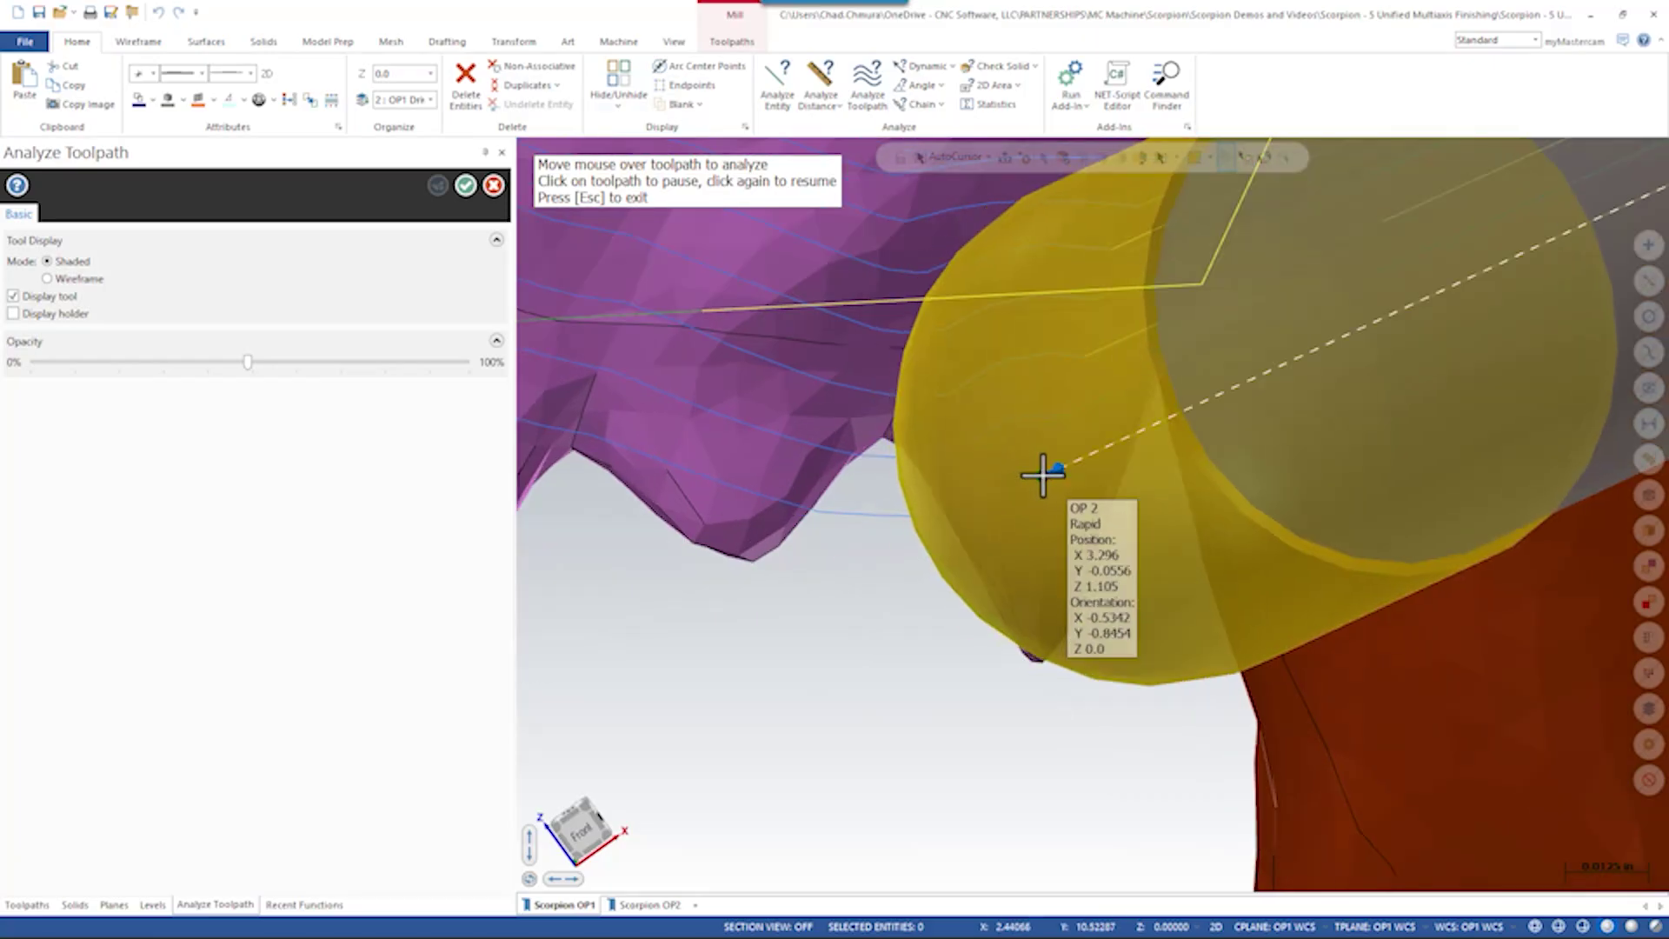
# Orbit the view to check the tool's clearance around the neighbouring tail segments
pyautogui.moveTo(957, 426); pyautogui.dragTo(788, 470, button='middle')
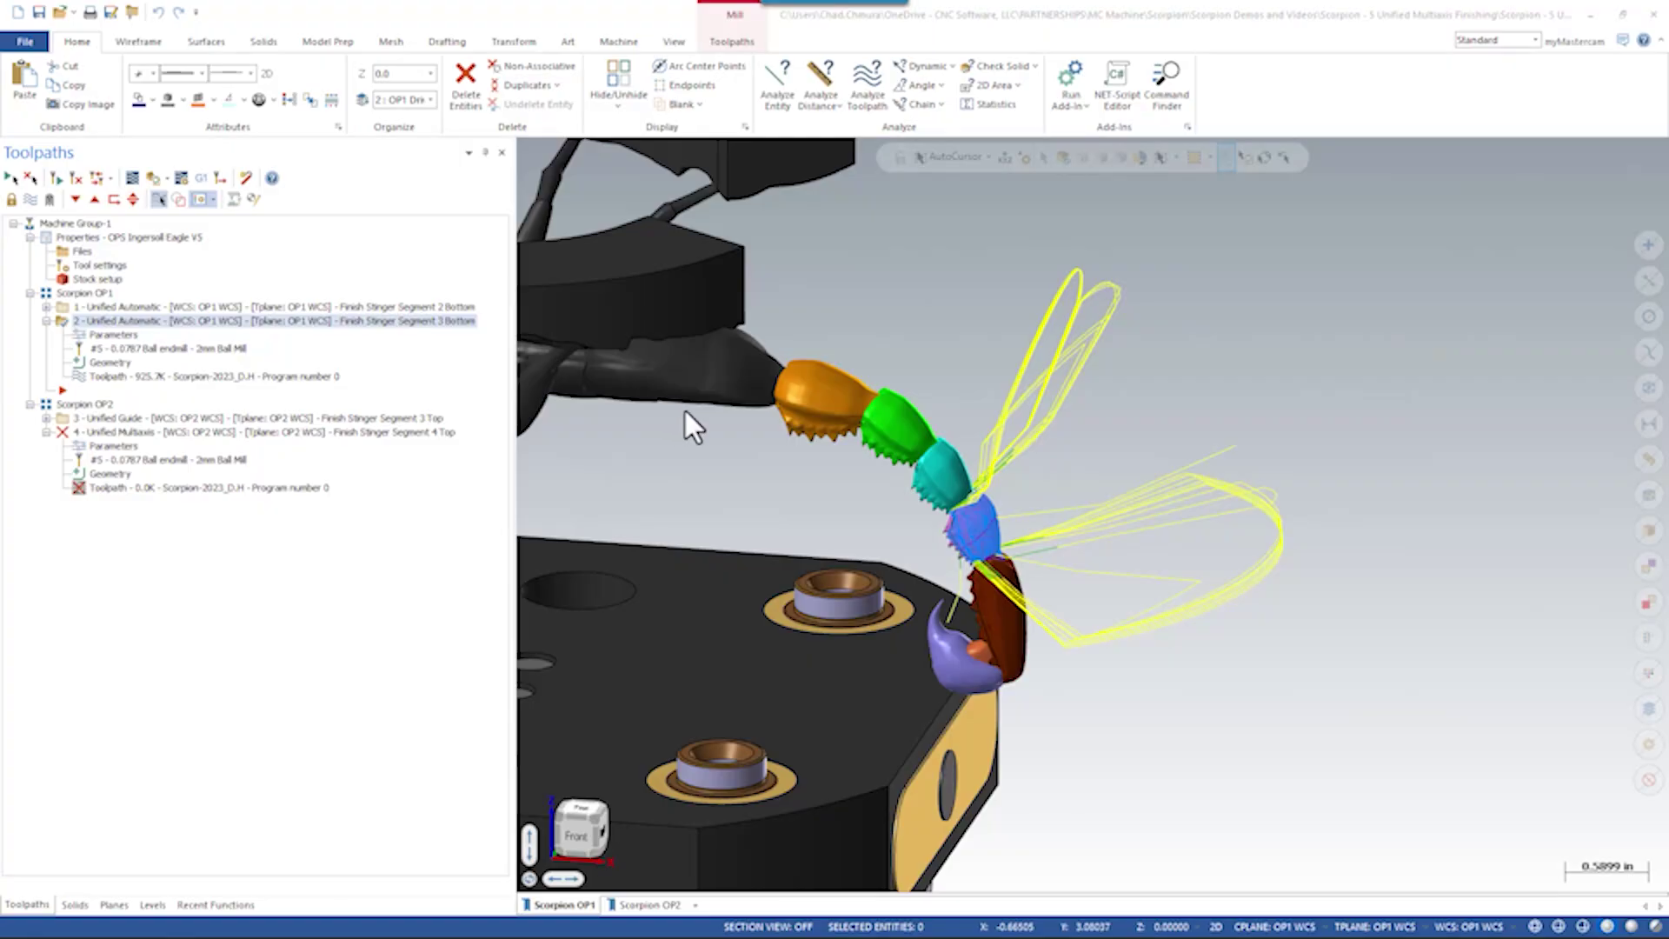
# Make the linking clearance area a sphere of radius 4.0 with 0.4 rapid and 0.1 air-move distances
pyautogui.click(108, 335)
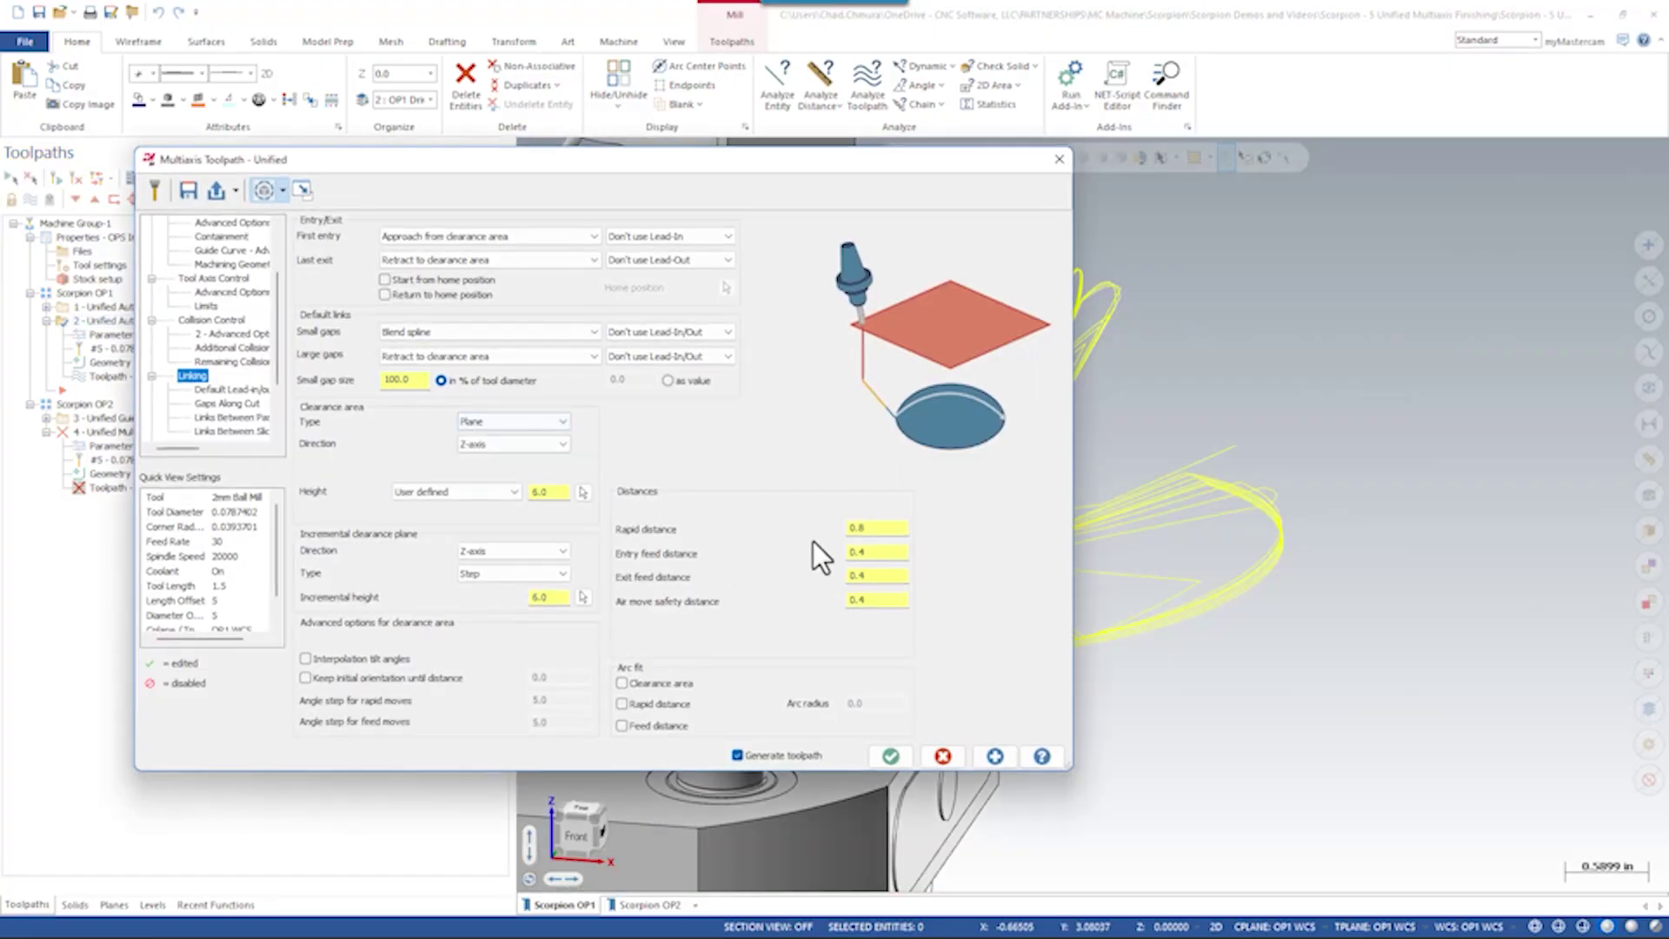
pyautogui.click(940, 753)
pyautogui.click(505, 423)
pyautogui.click(507, 462)
pyautogui.doubleClick(545, 488)
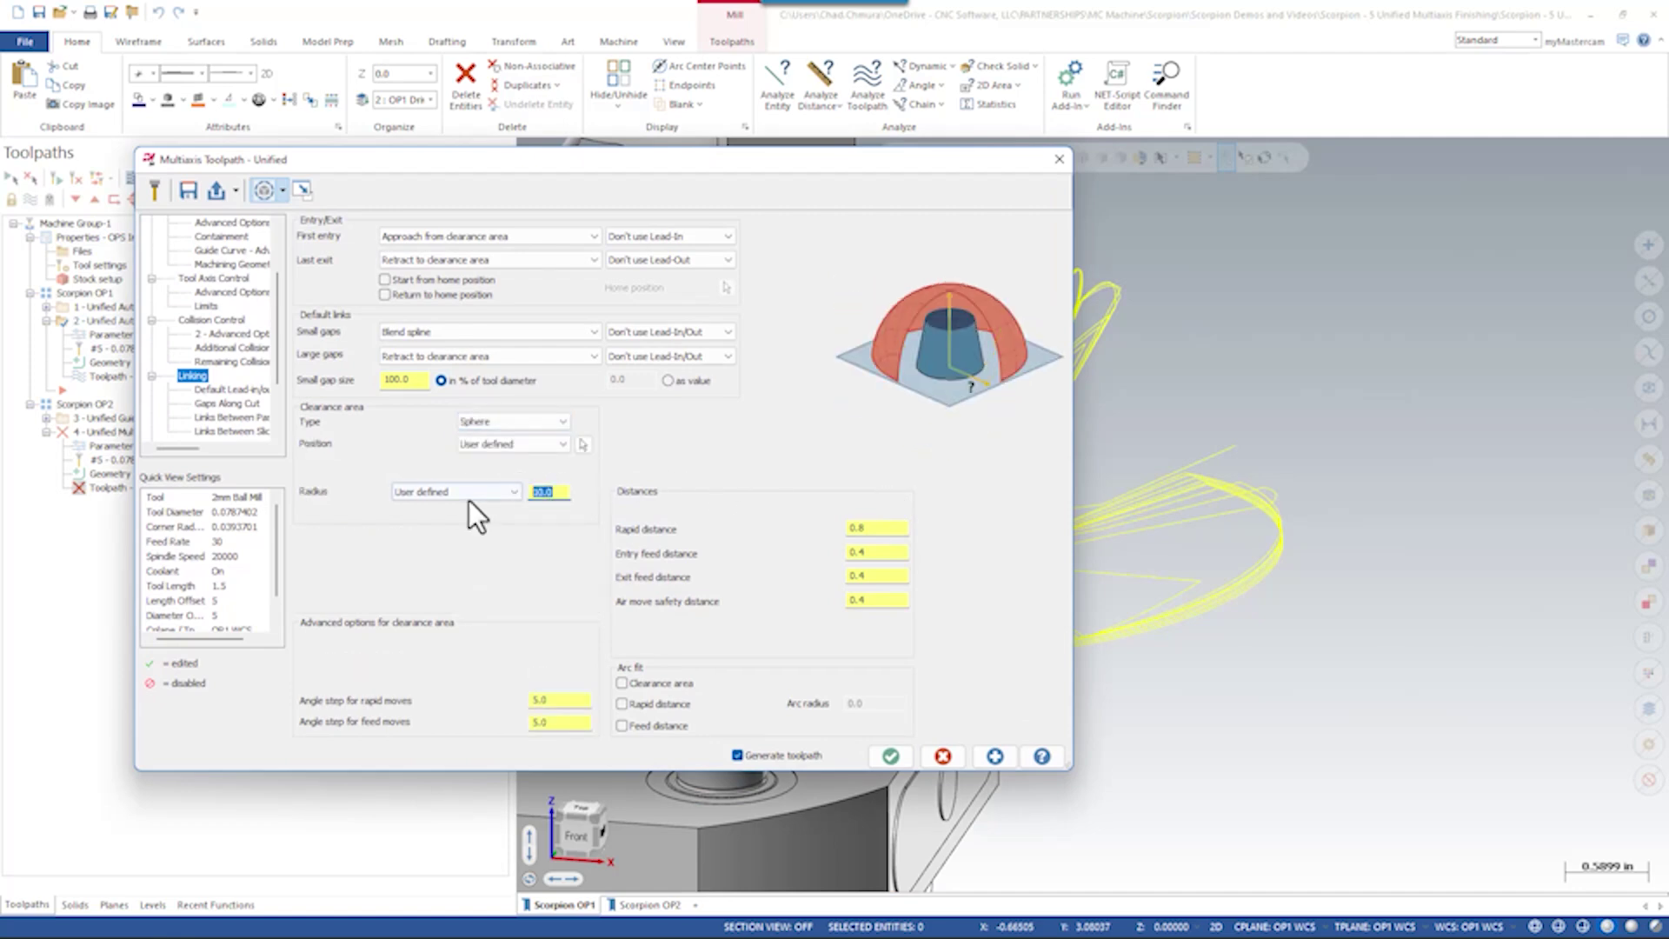
pyautogui.click(892, 529)
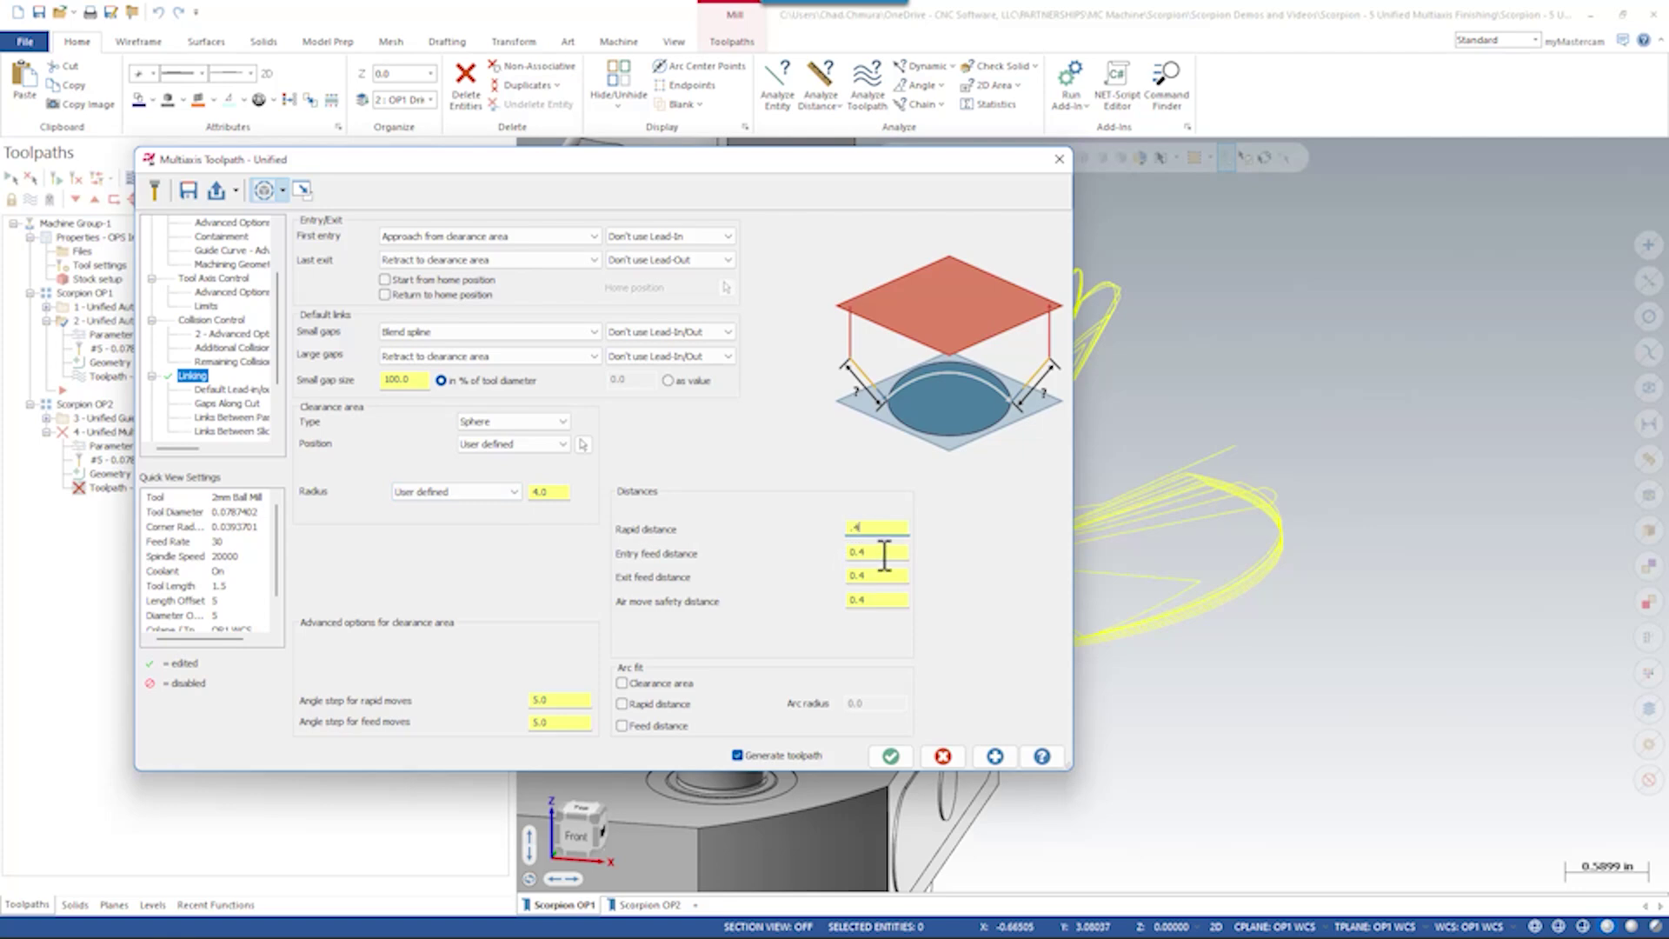
pyautogui.click(882, 600)
pyautogui.write('.1')
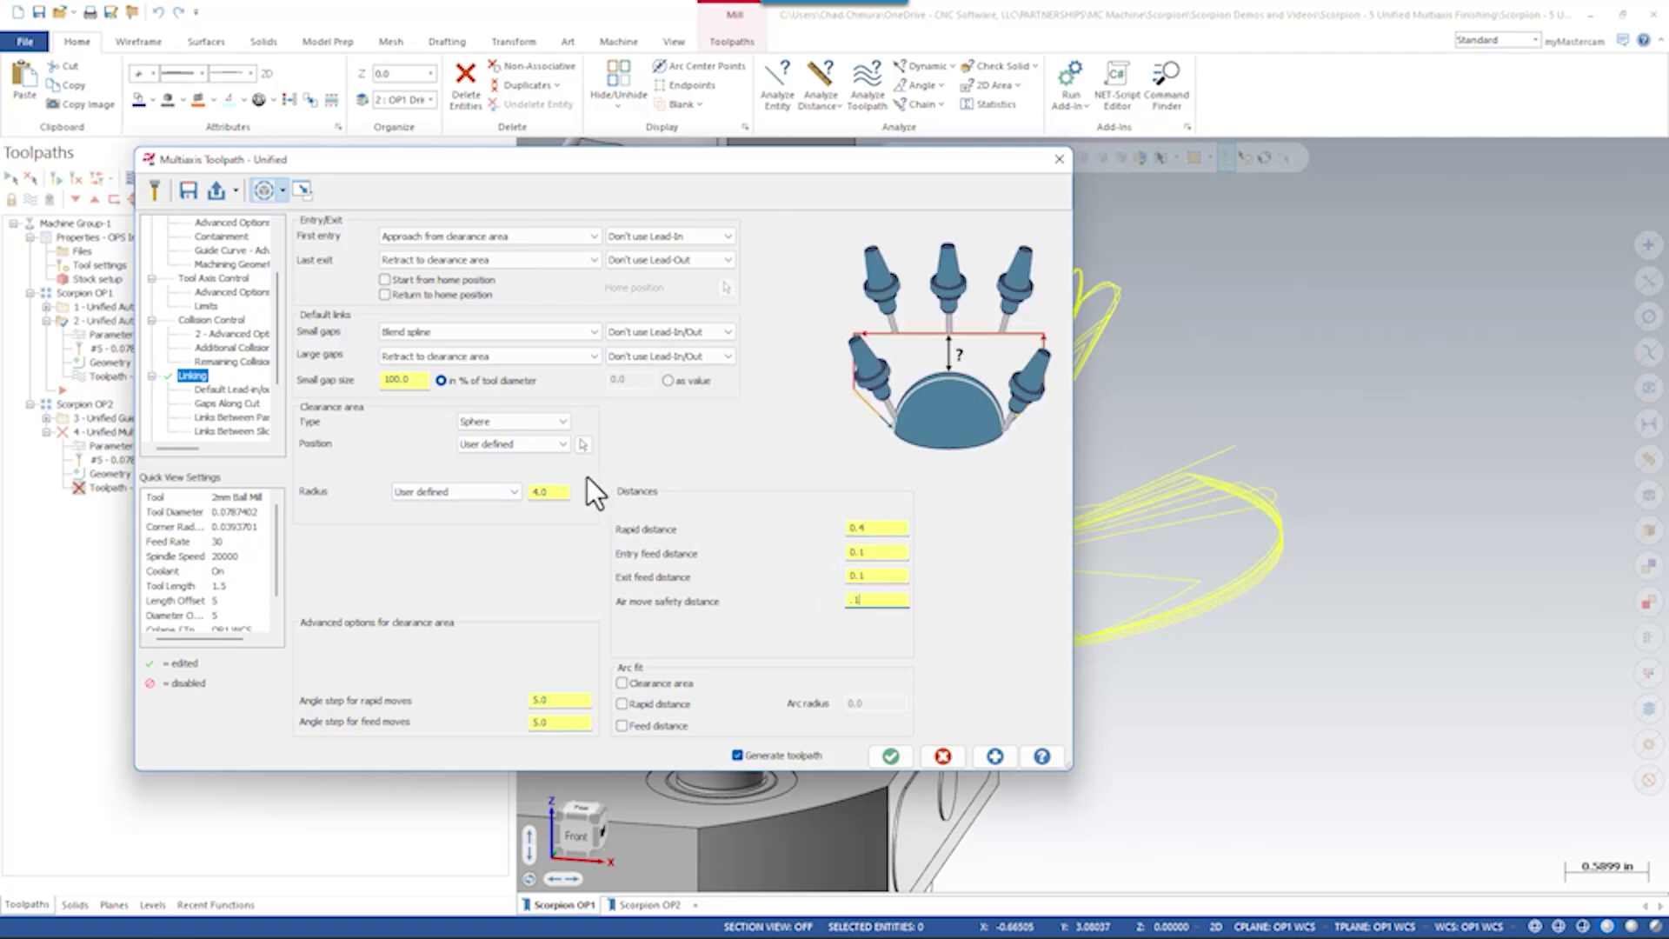
# Use a lead-in for the first entry and a lead-out for the last exit, with small gaps following surfaces
pyautogui.click(686, 235)
pyautogui.click(687, 250)
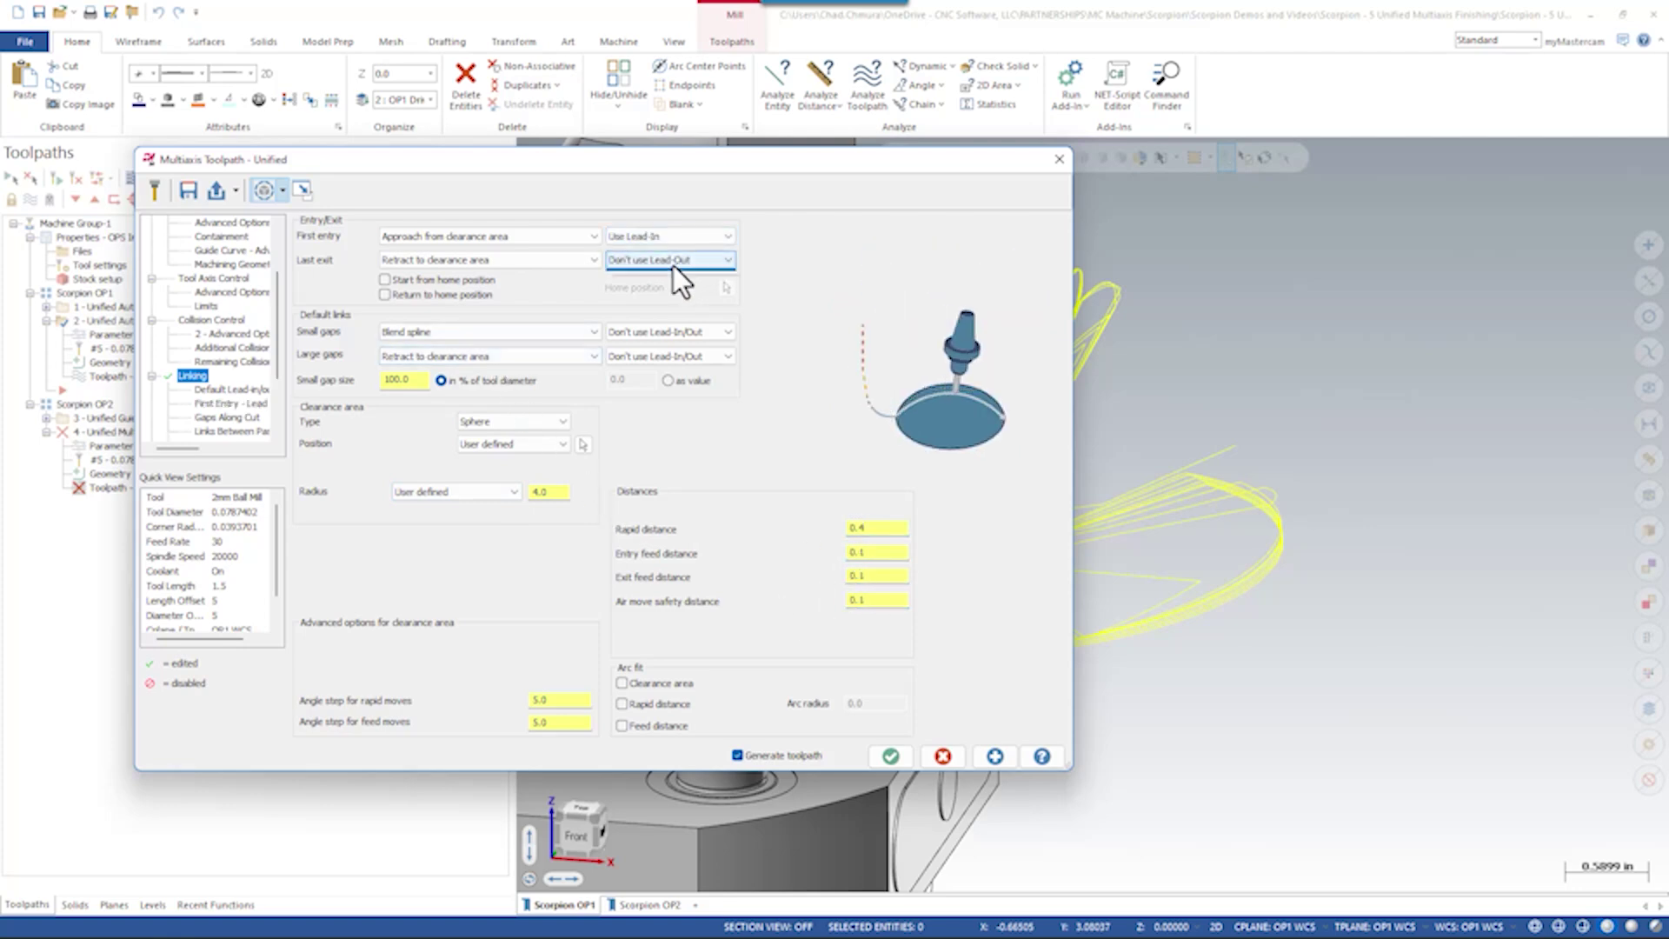
pyautogui.click(673, 262)
pyautogui.click(664, 280)
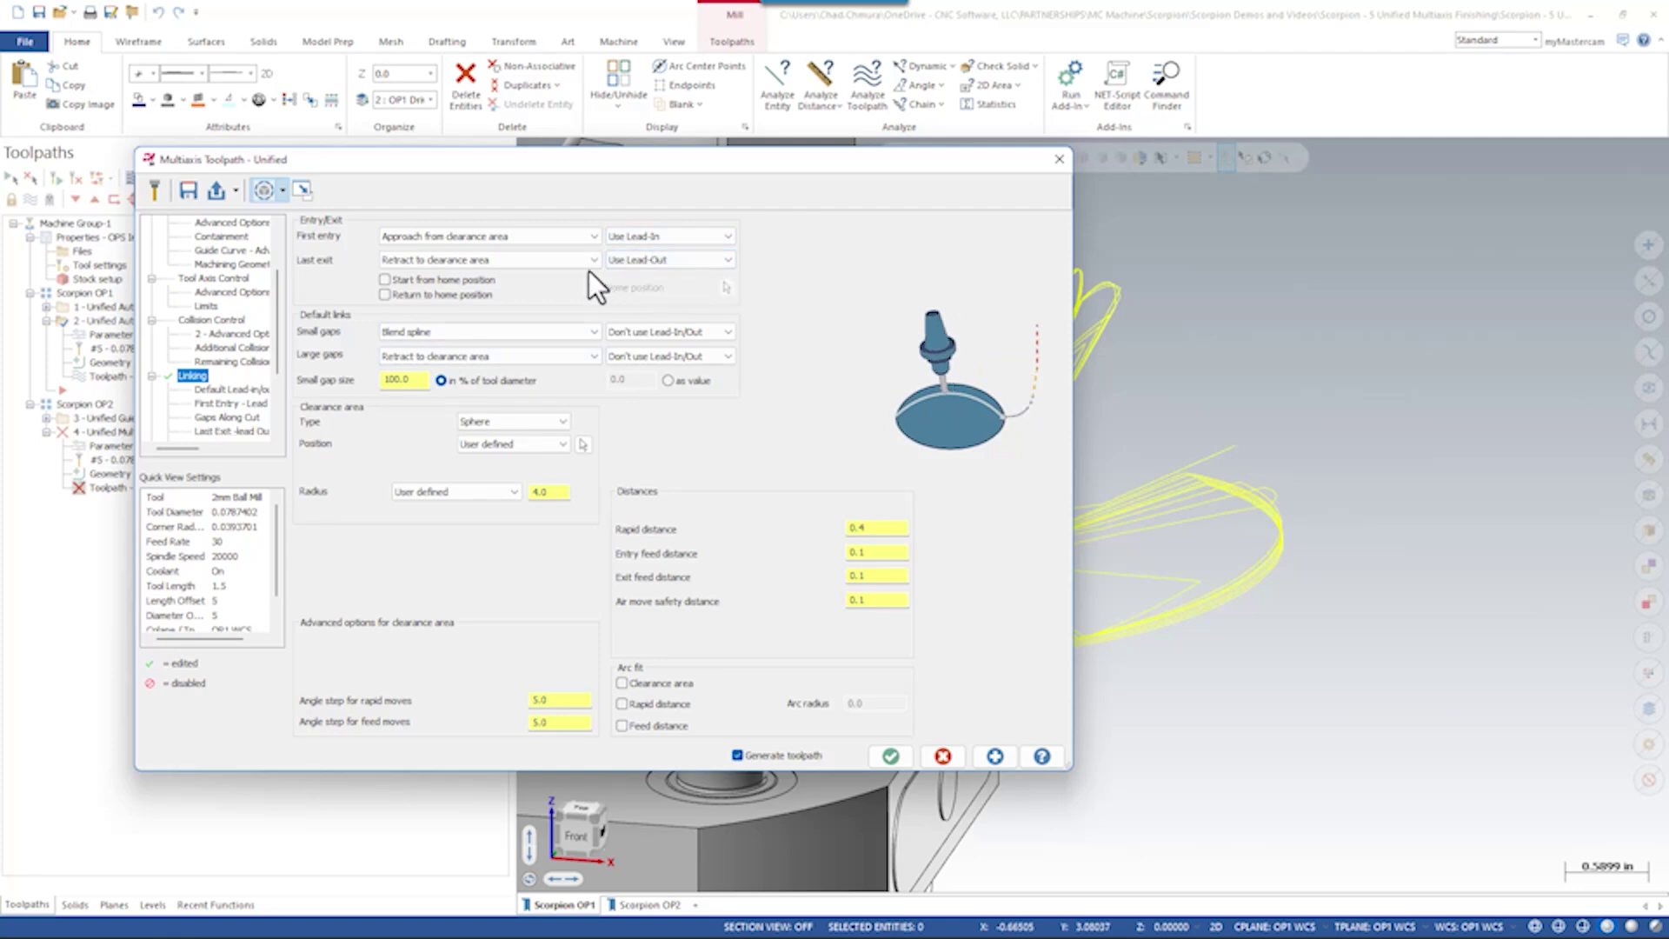
pyautogui.click(513, 332)
pyautogui.click(405, 360)
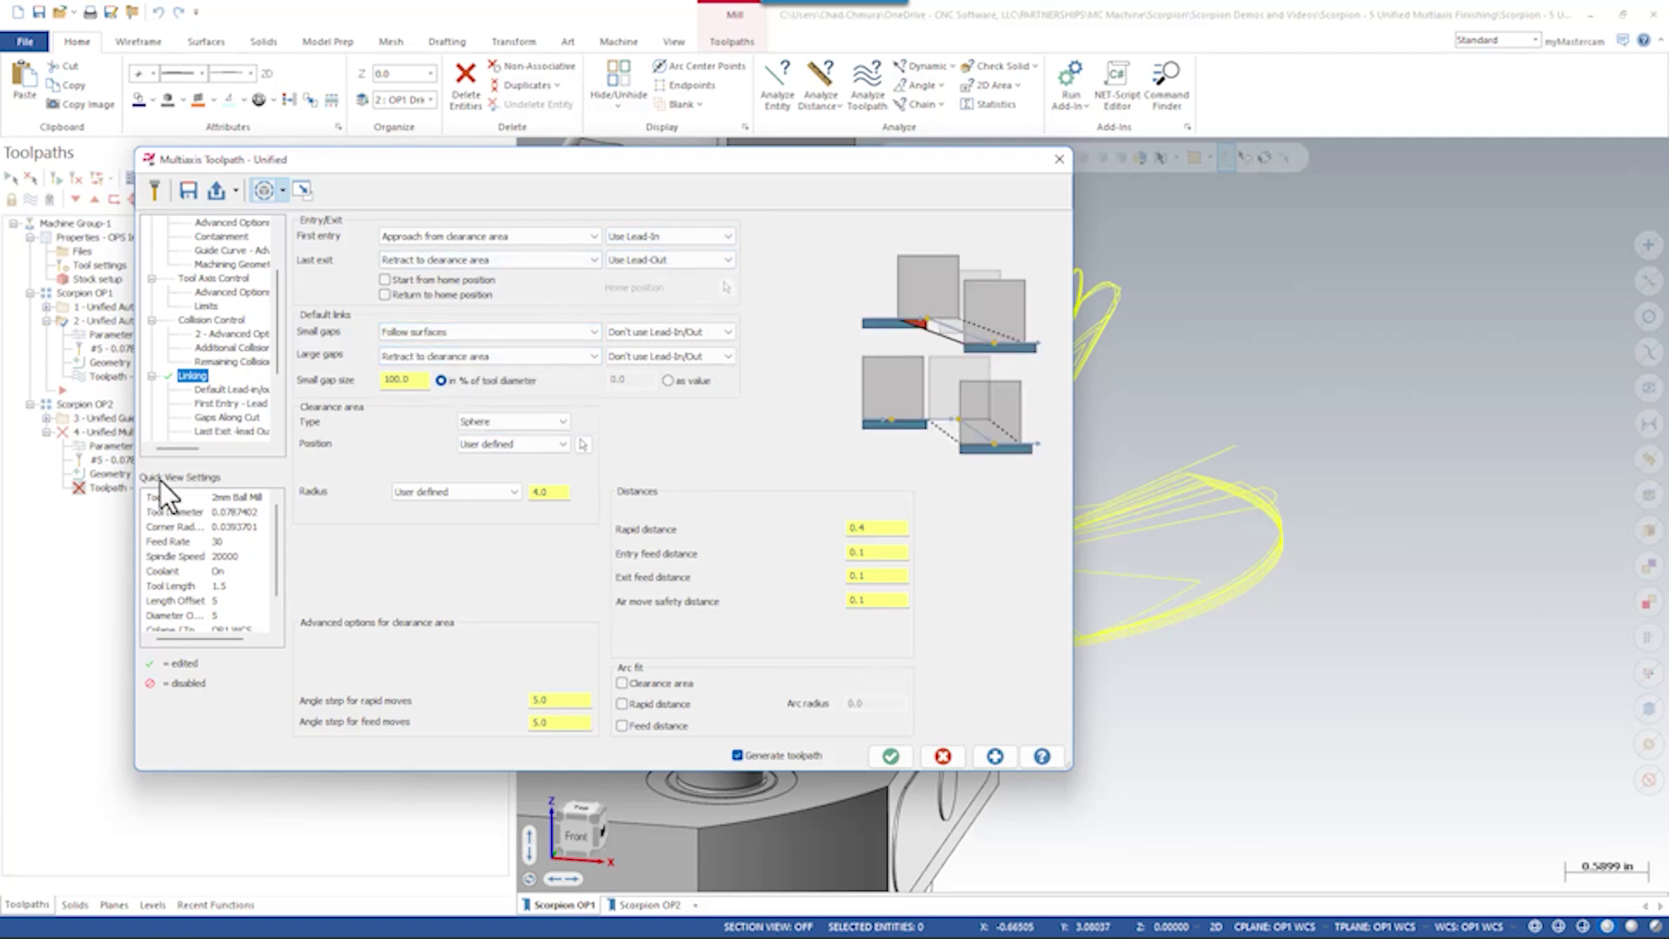
# Give the lead-in and lead-out arcs a 0.03 radius and 0.01 minimum, then accept the linking changes
pyautogui.click(219, 388)
pyautogui.doubleClick(470, 352)
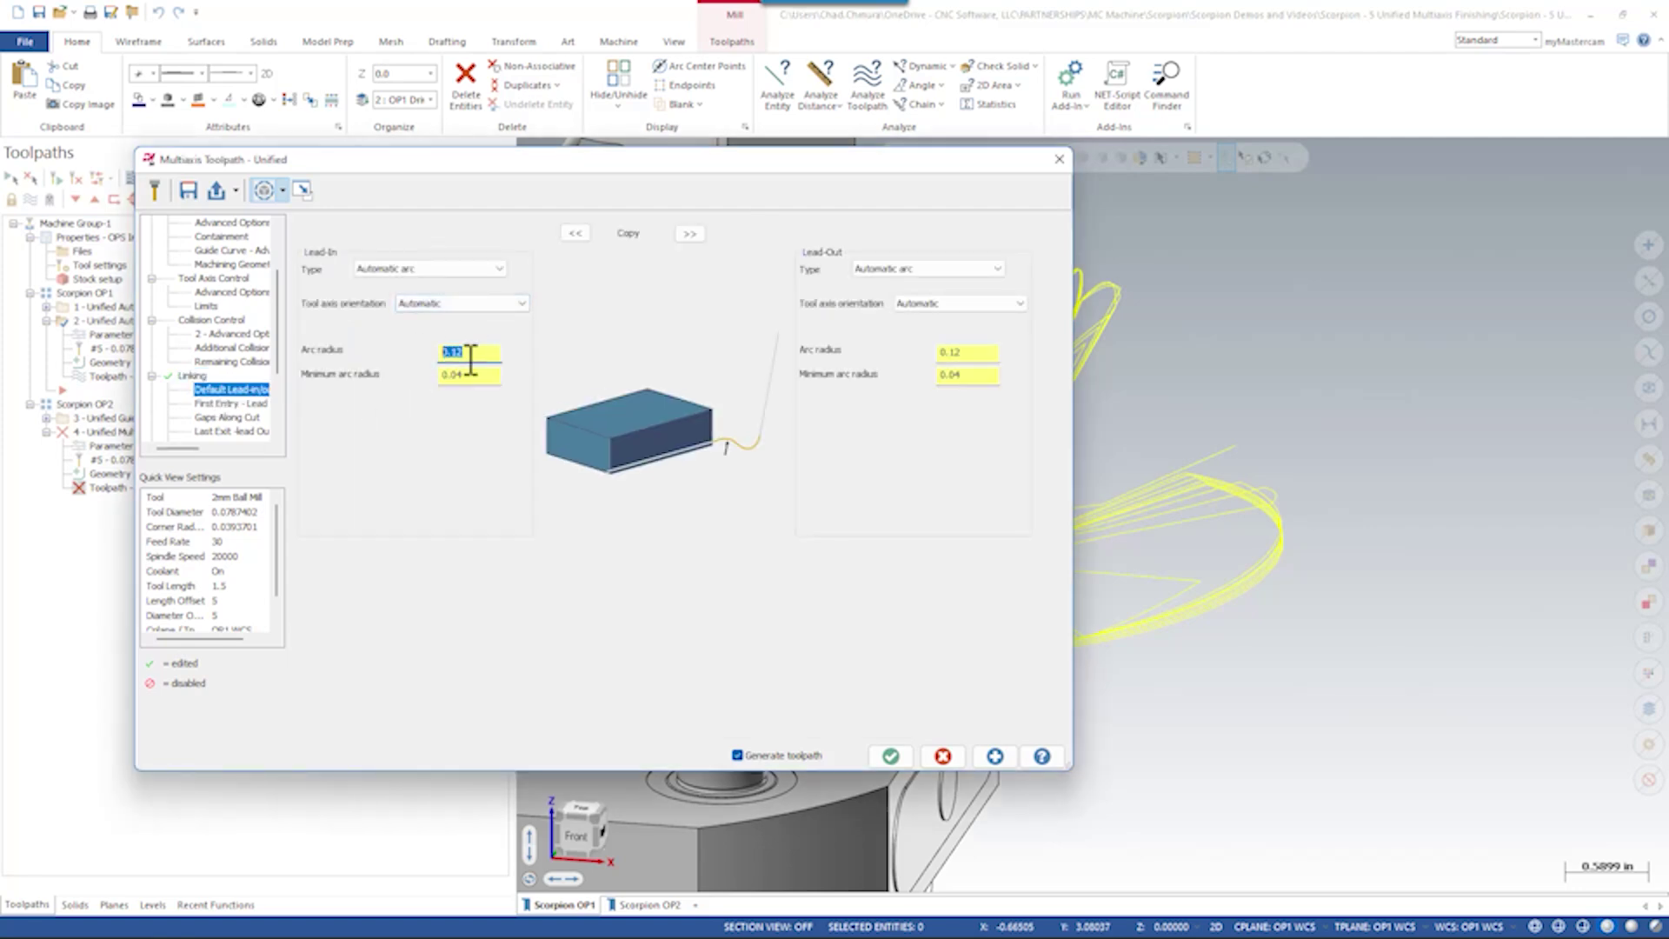
pyautogui.doubleClick(492, 374)
pyautogui.write('.0')
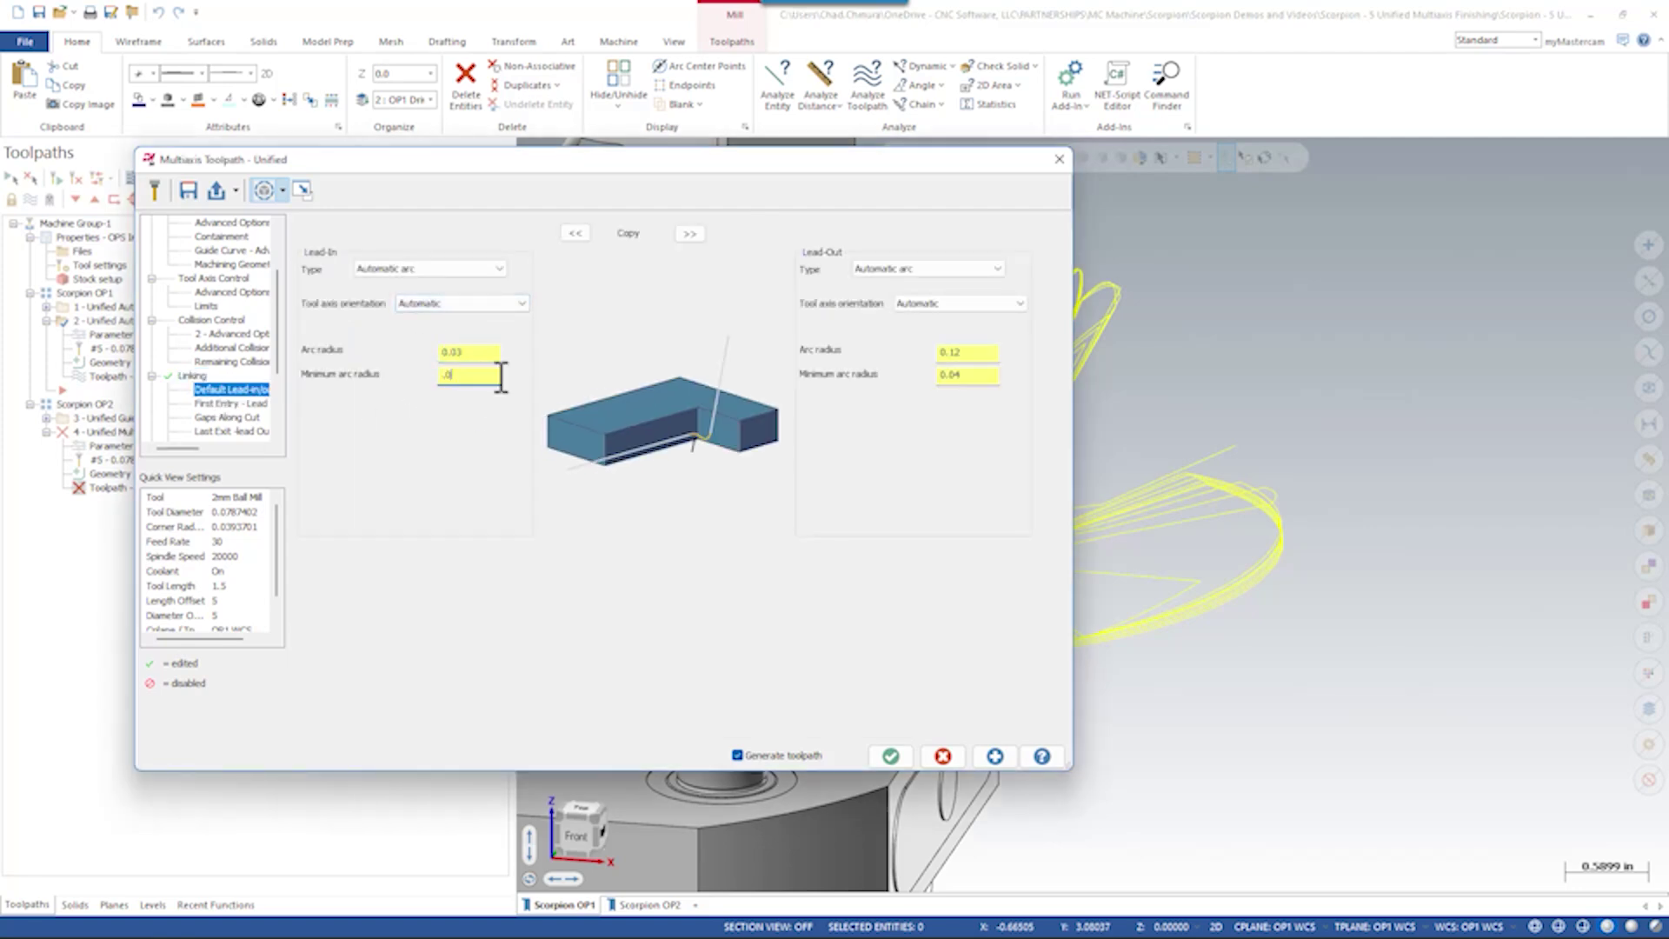
pyautogui.click(690, 233)
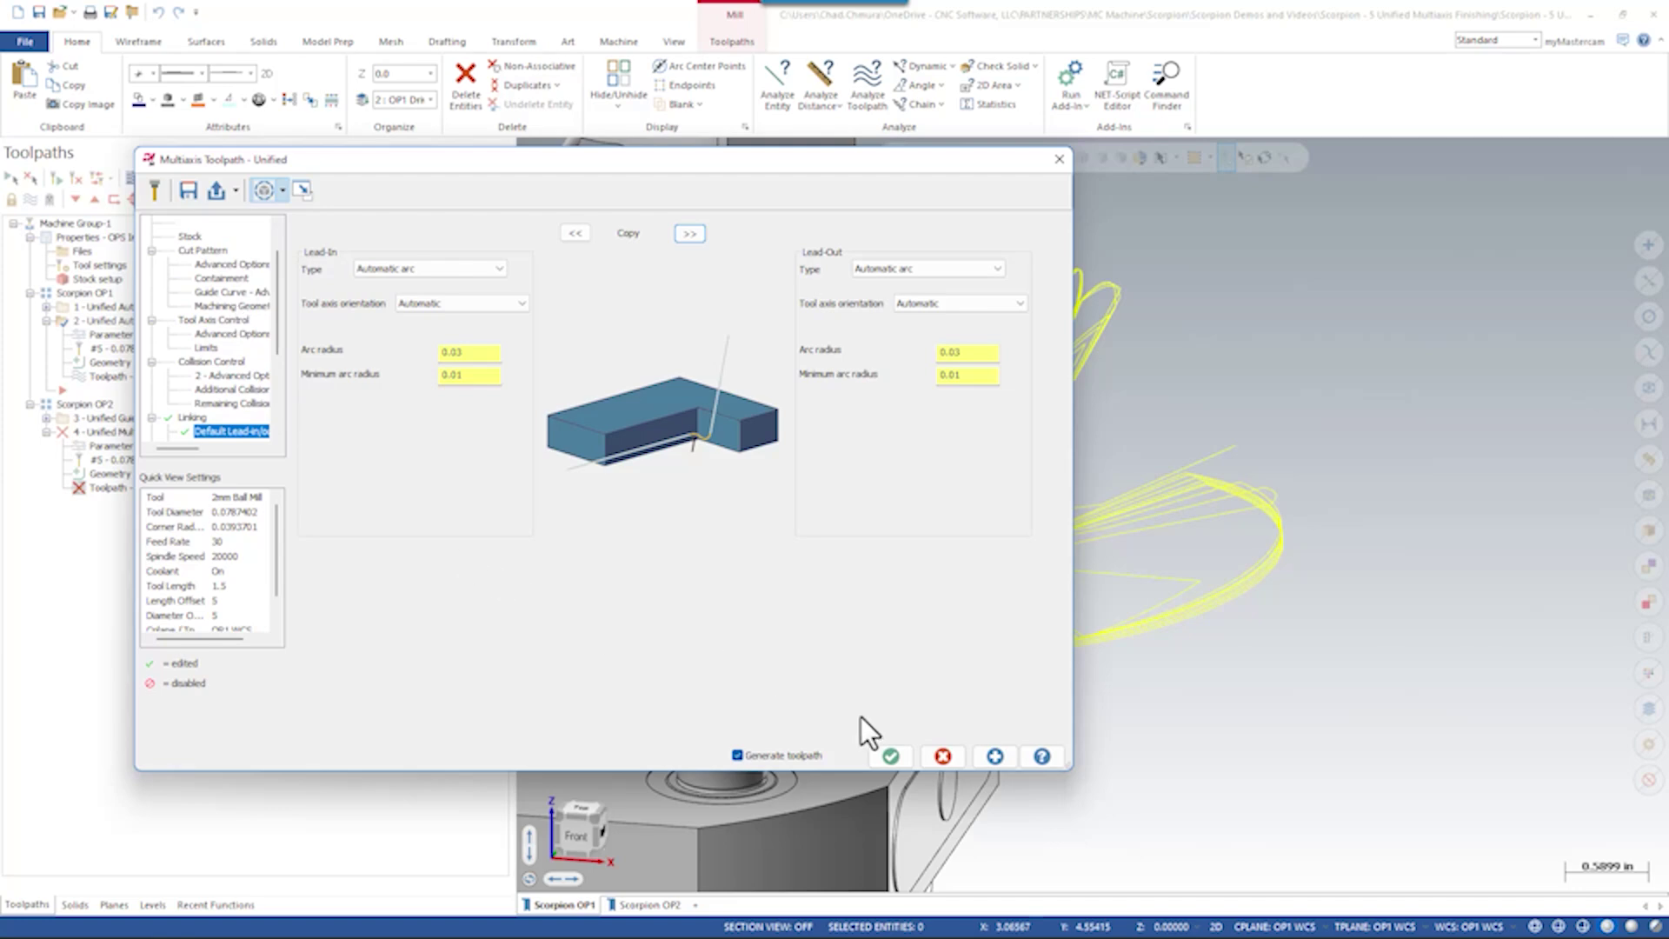
pyautogui.click(890, 755)
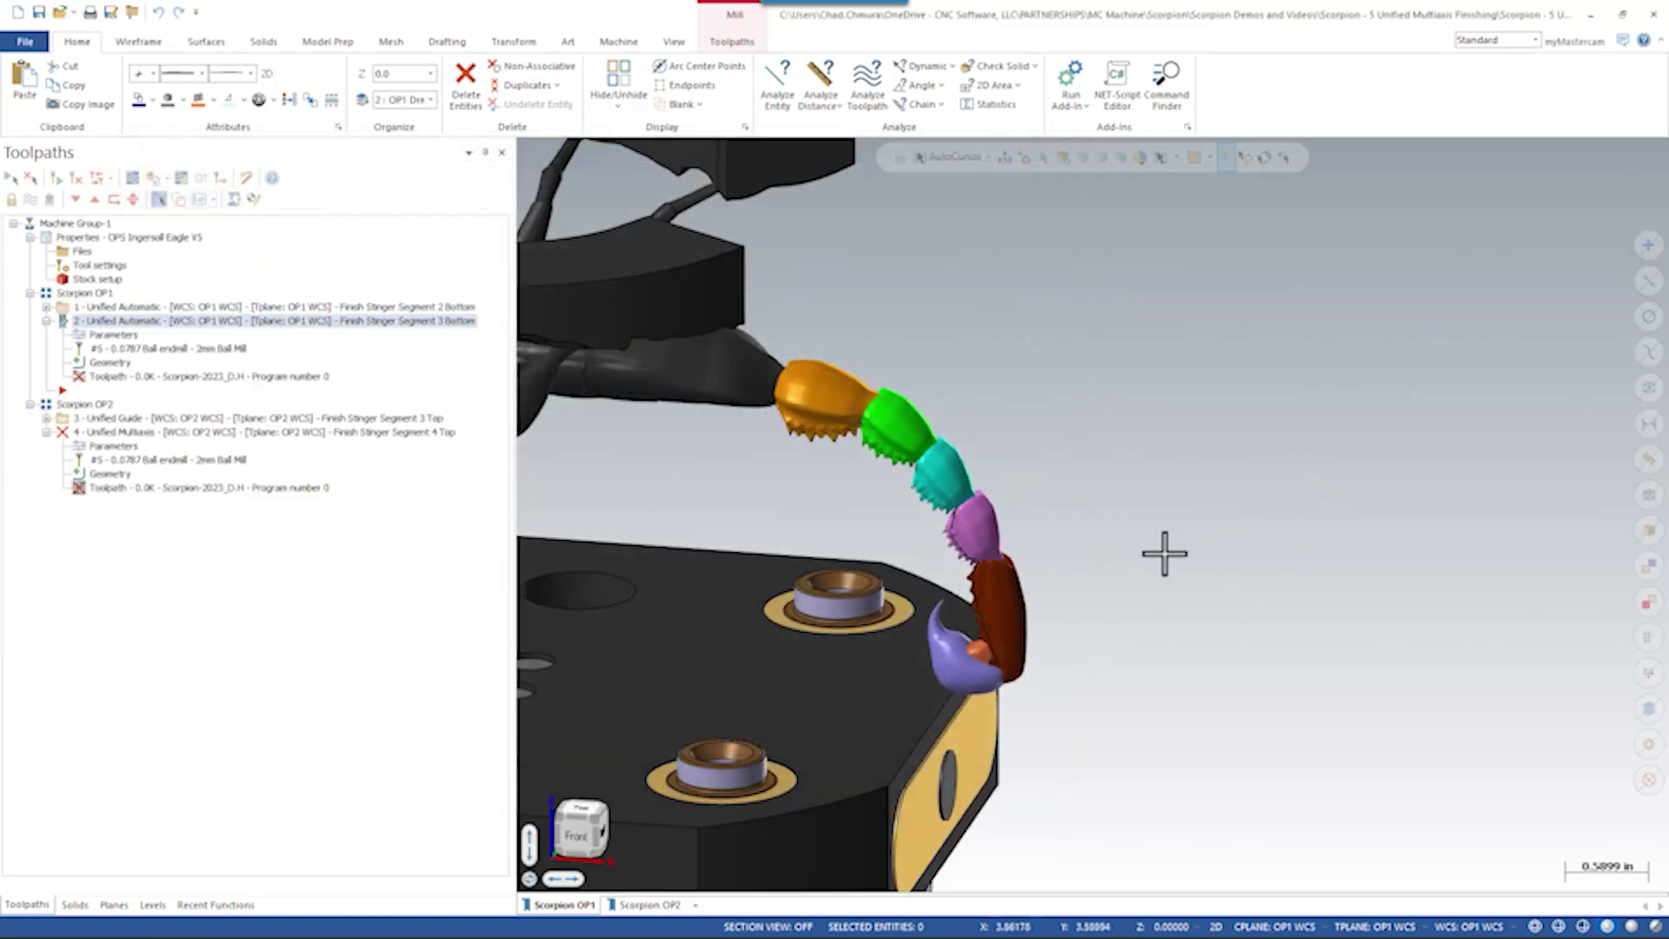
# Backplot the regenerated toolpath around the neighbouring tail segments, then switch to the Scorpion OP2 setup
pyautogui.scroll(2, 1060, 601)
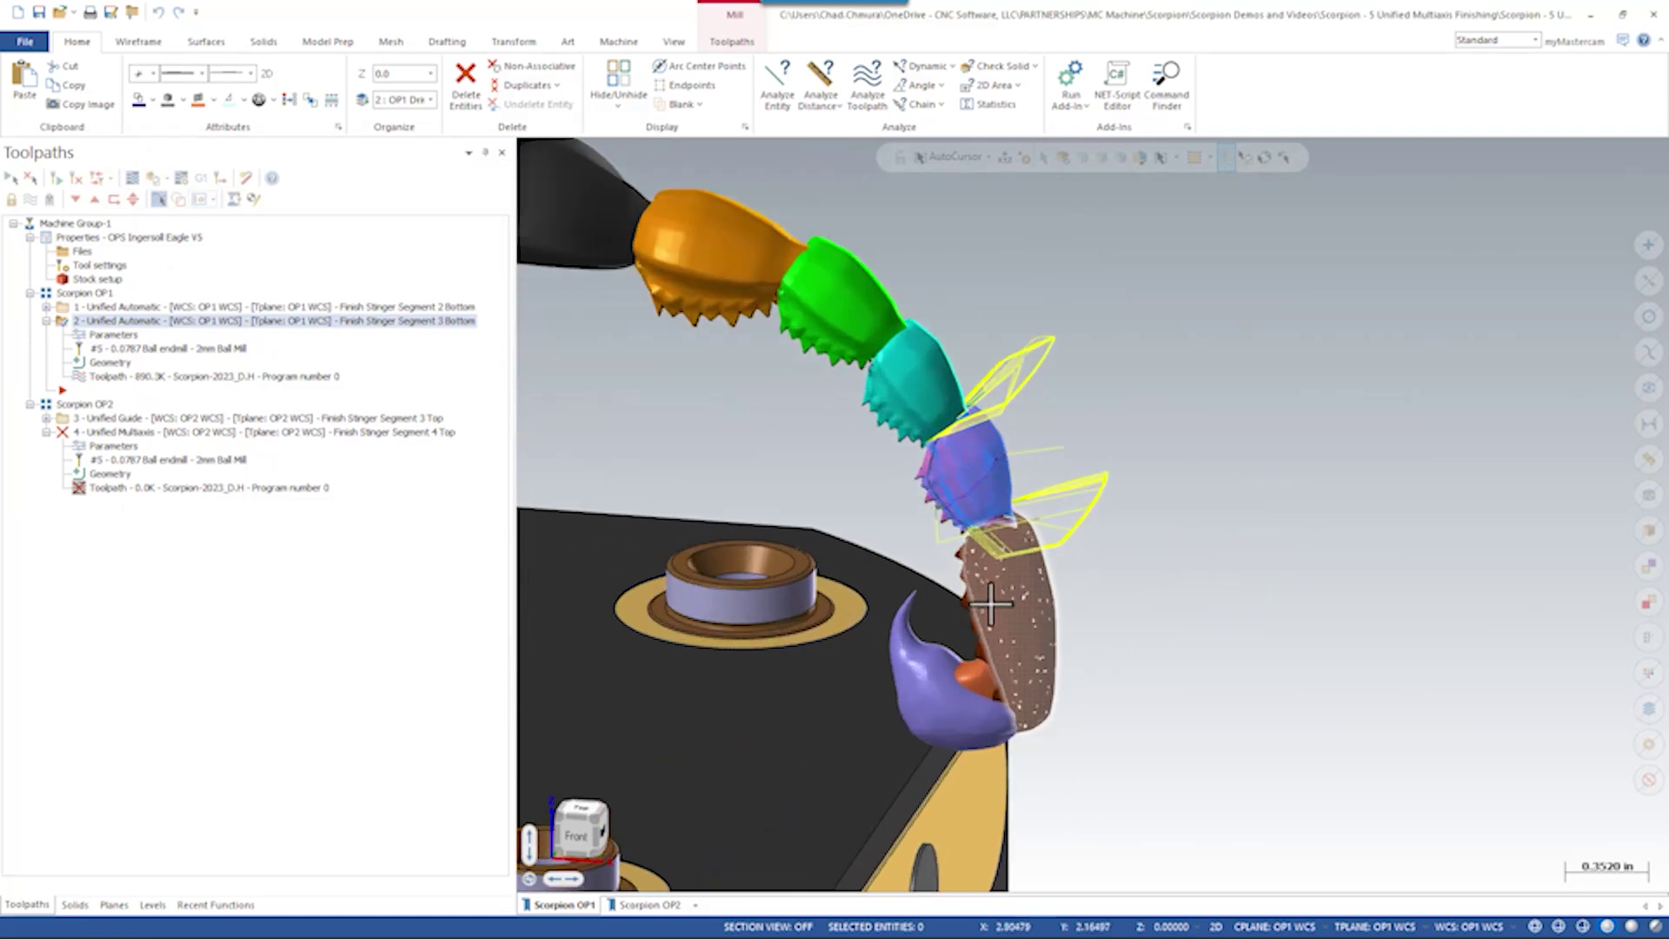
pyautogui.moveTo(1010, 589); pyautogui.dragTo(1056, 580, button='middle')
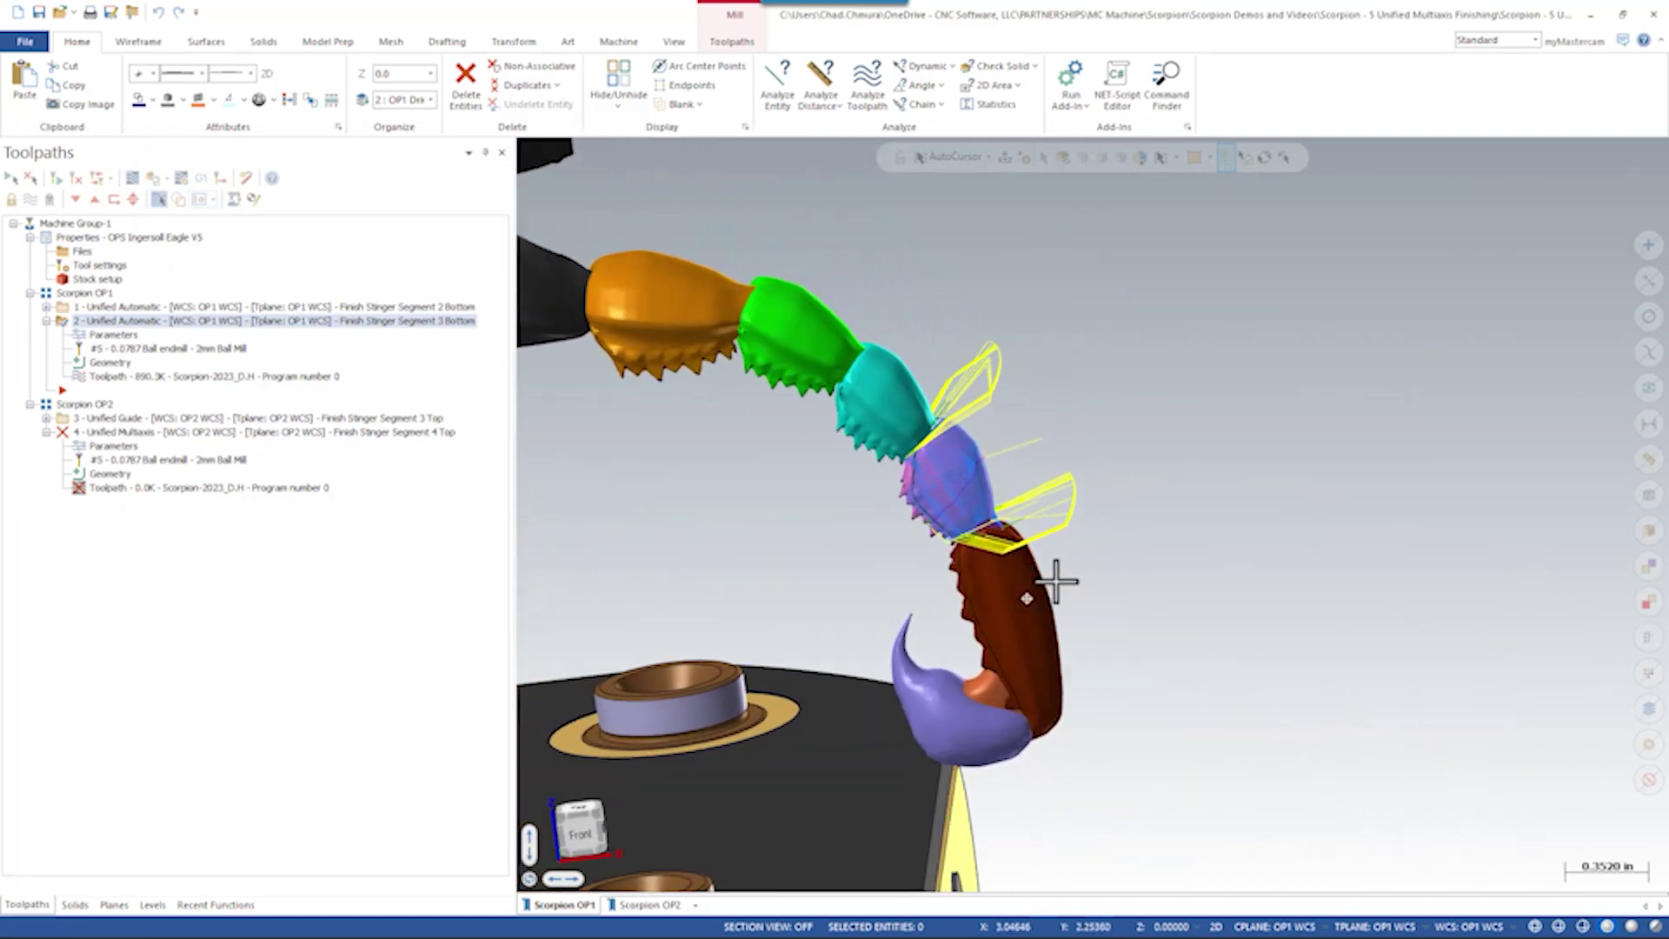
pyautogui.click(131, 177)
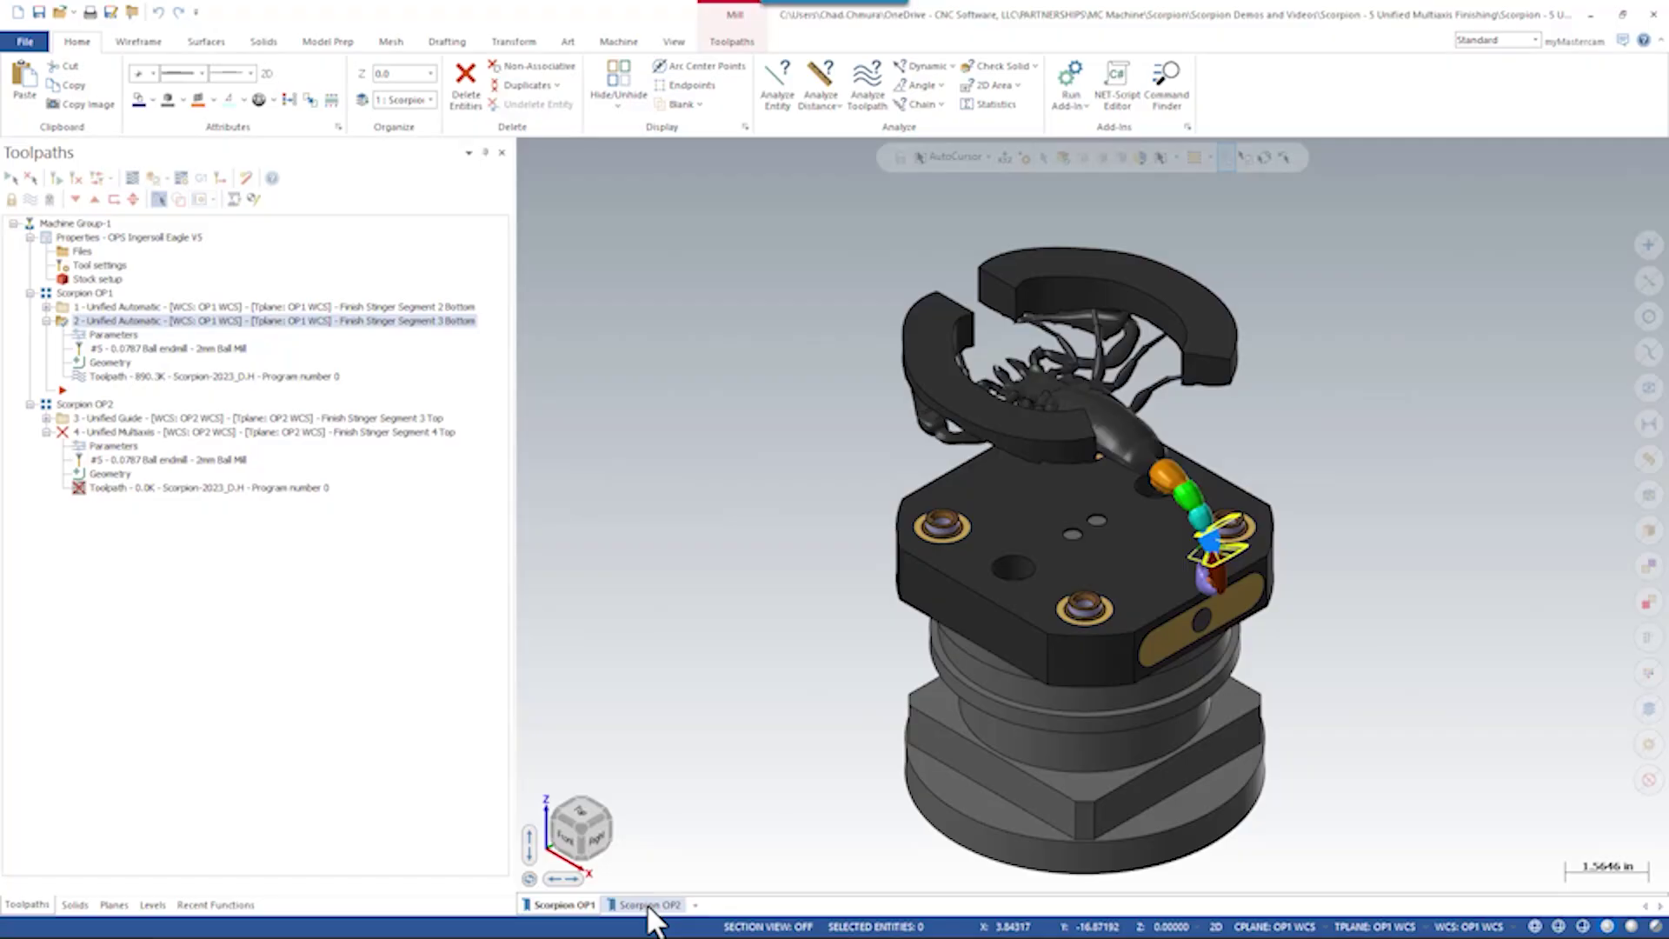
pyautogui.click(648, 905)
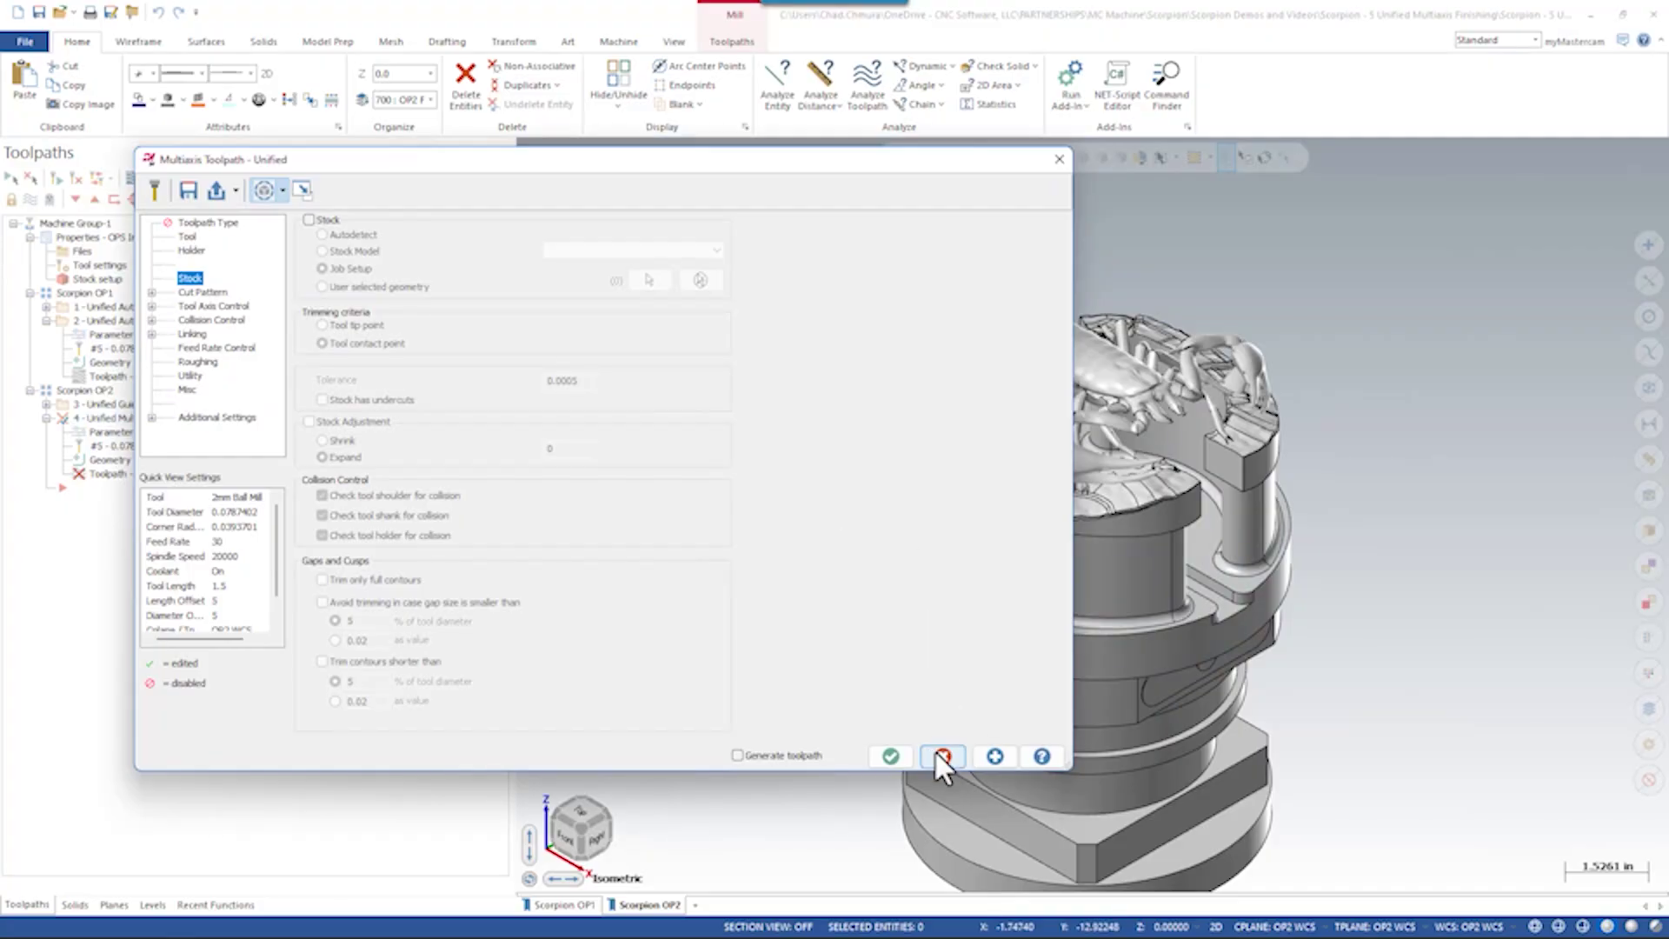
# Start picking machining geometry on operation 4's Cut Pattern page
pyautogui.click(942, 756)
pyautogui.click(212, 293)
pyautogui.click(725, 398)
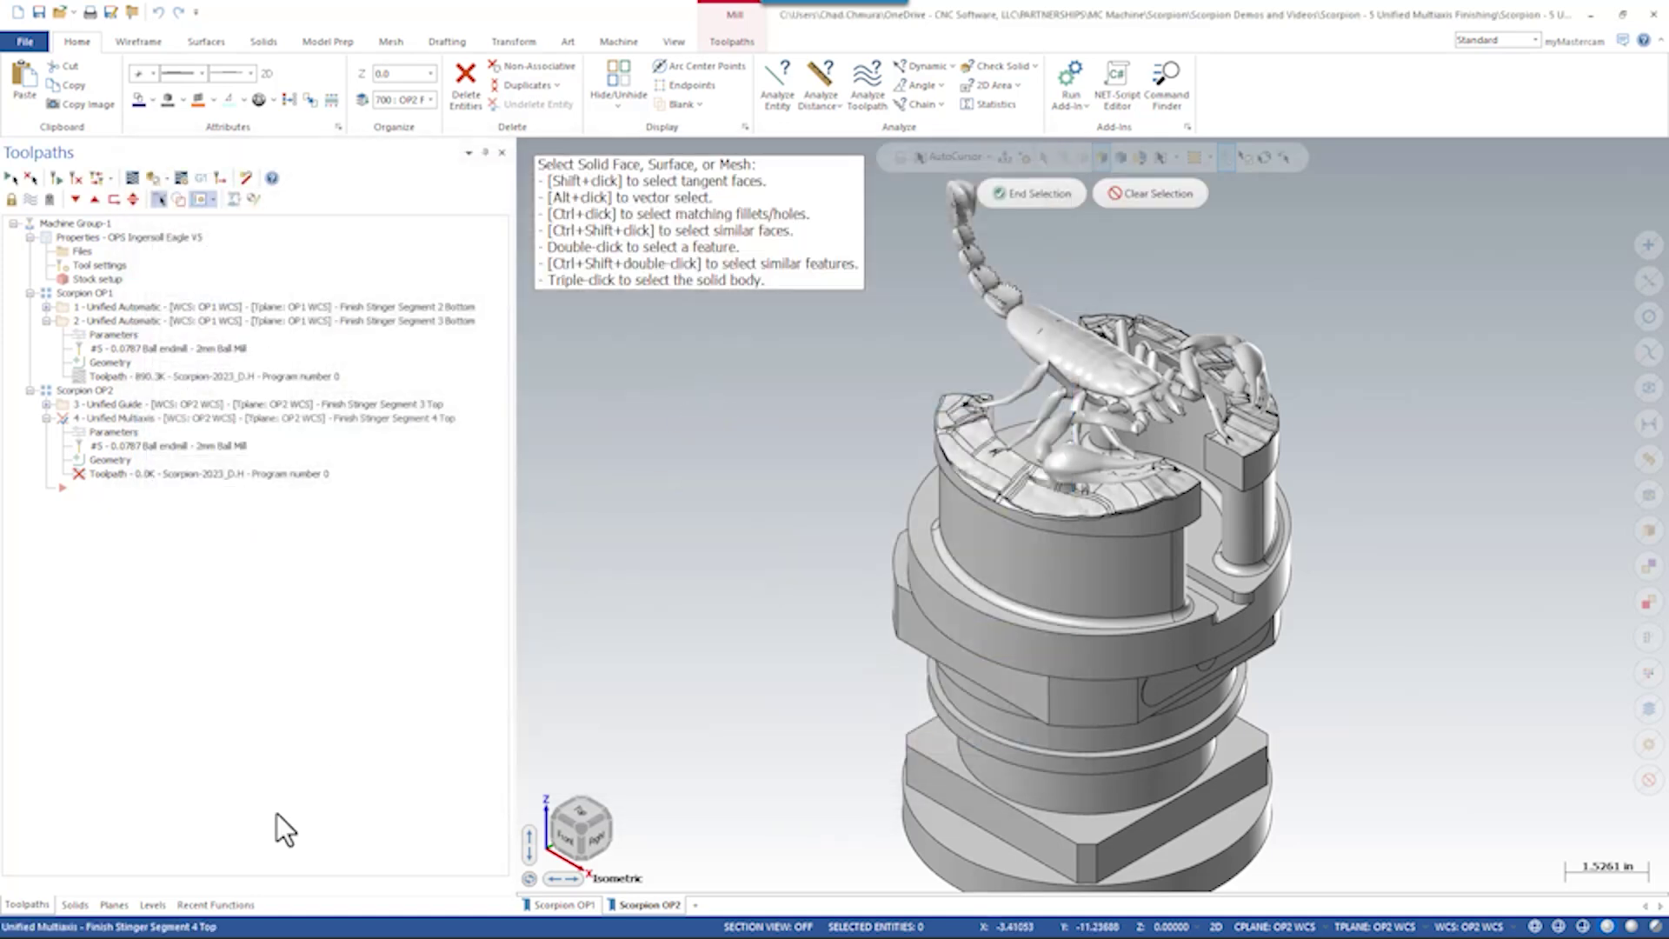
# Make OP2 Clean Core the main level and show the OP2 Drive level
pyautogui.click(152, 905)
pyautogui.click(42, 264)
pyautogui.click(73, 250)
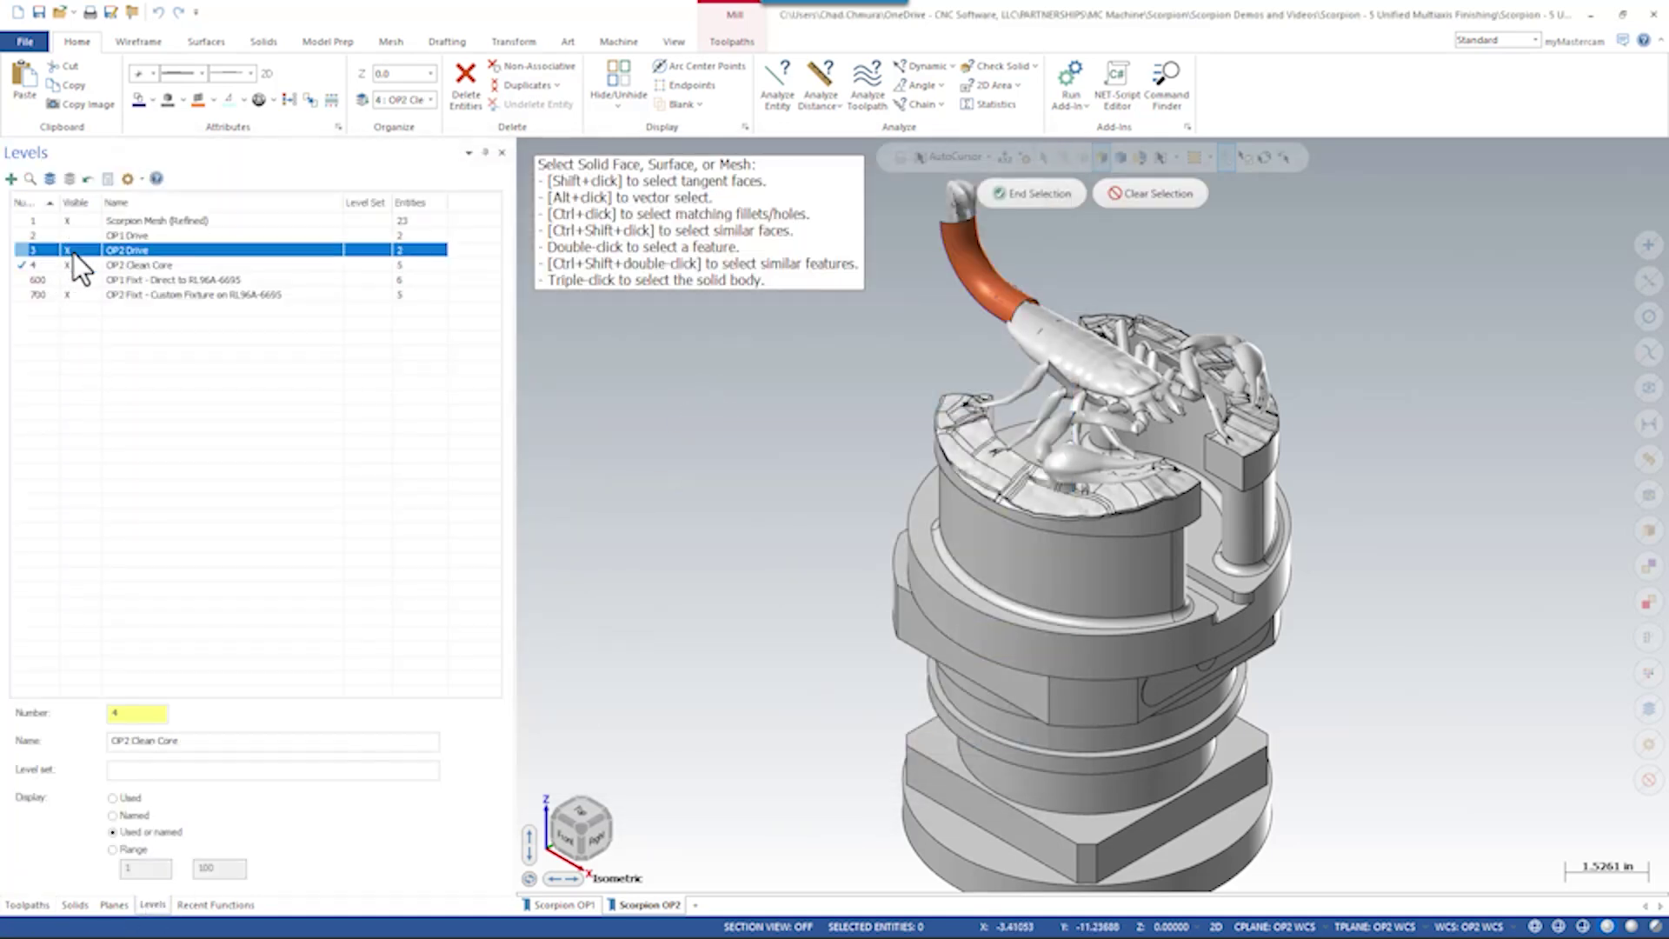
pyautogui.scroll(2, 994, 236)
# Finish the machining geometry and chain the tail edges as the cut pattern's guide curves
pyautogui.click(1033, 195)
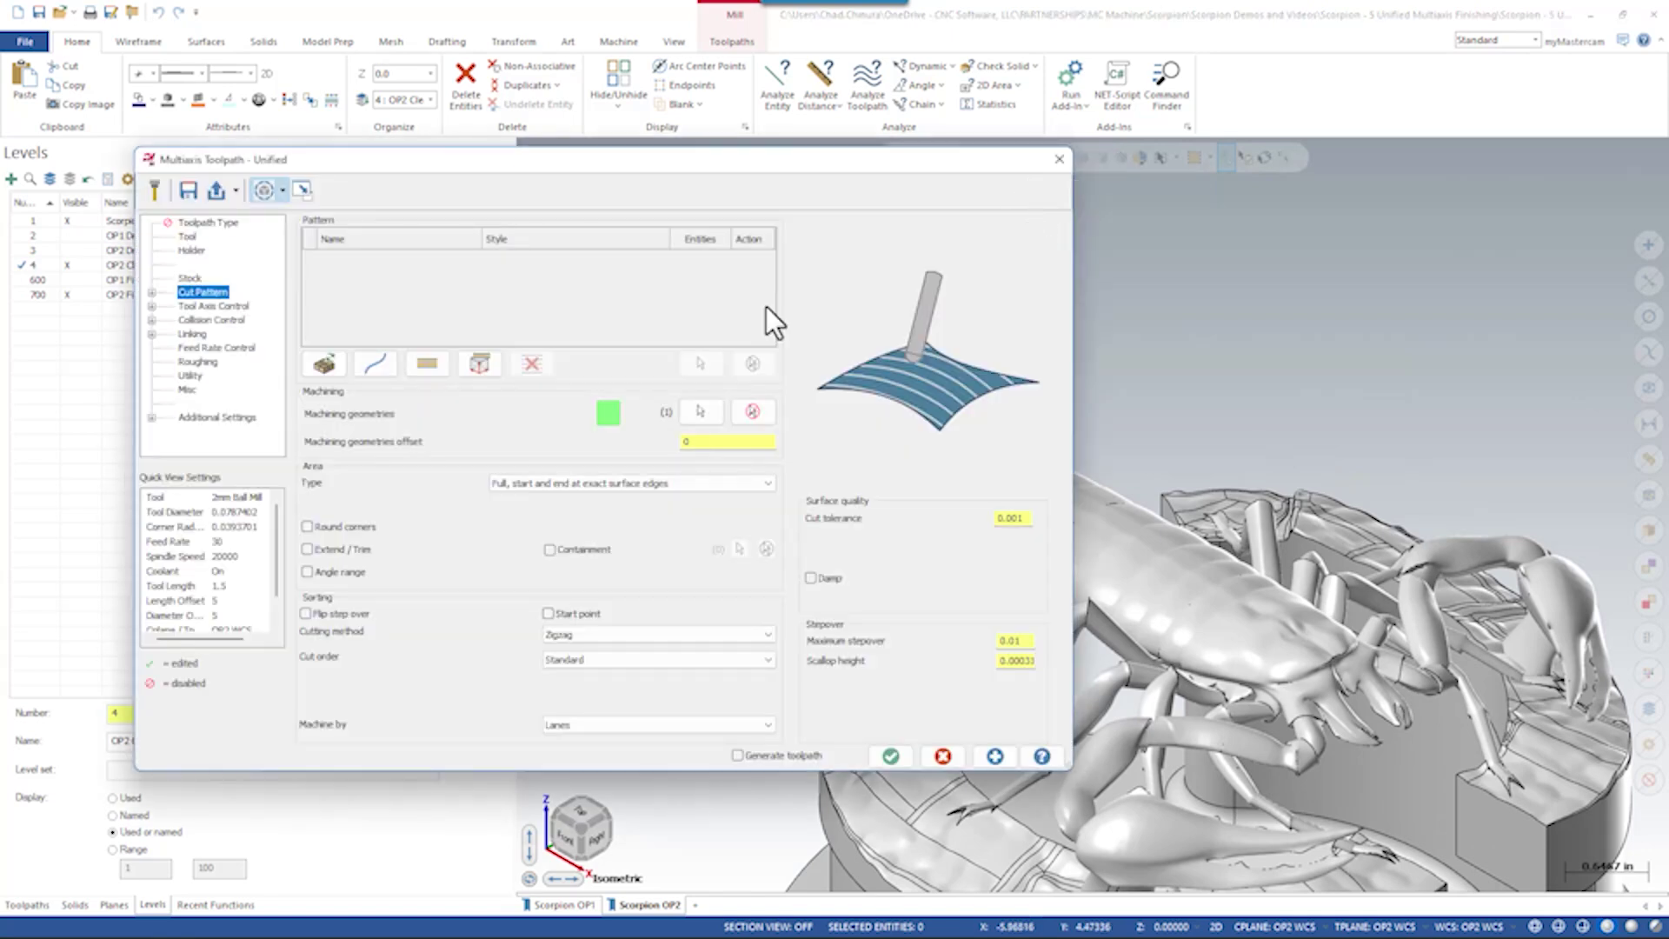
pyautogui.click(373, 360)
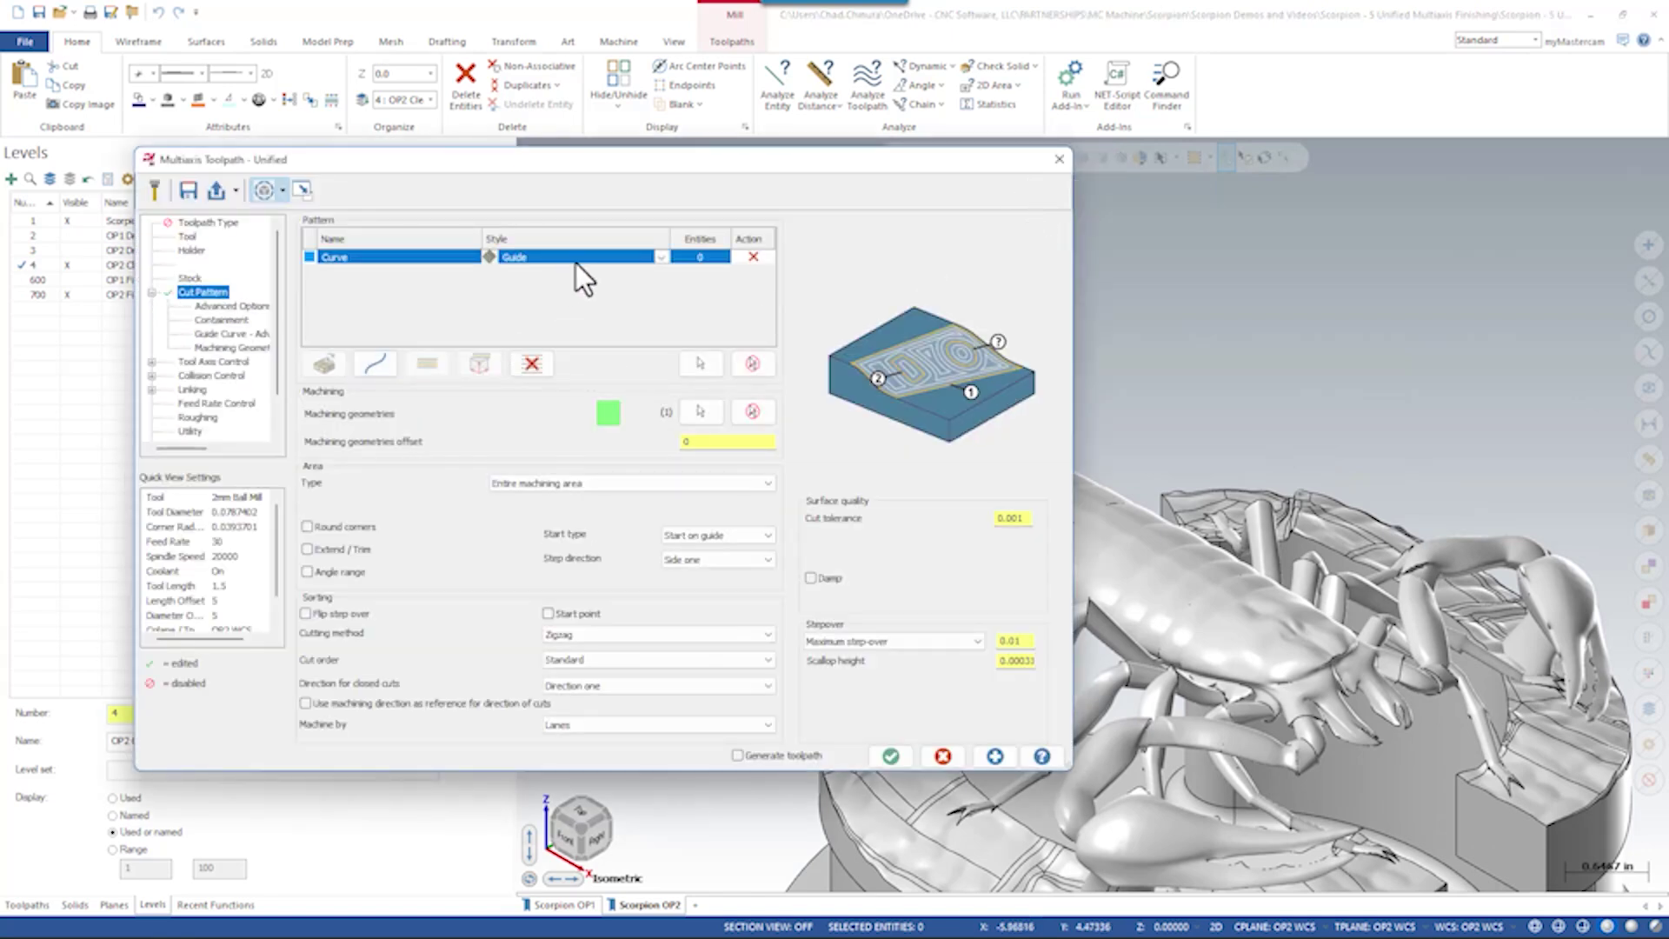
pyautogui.click(699, 362)
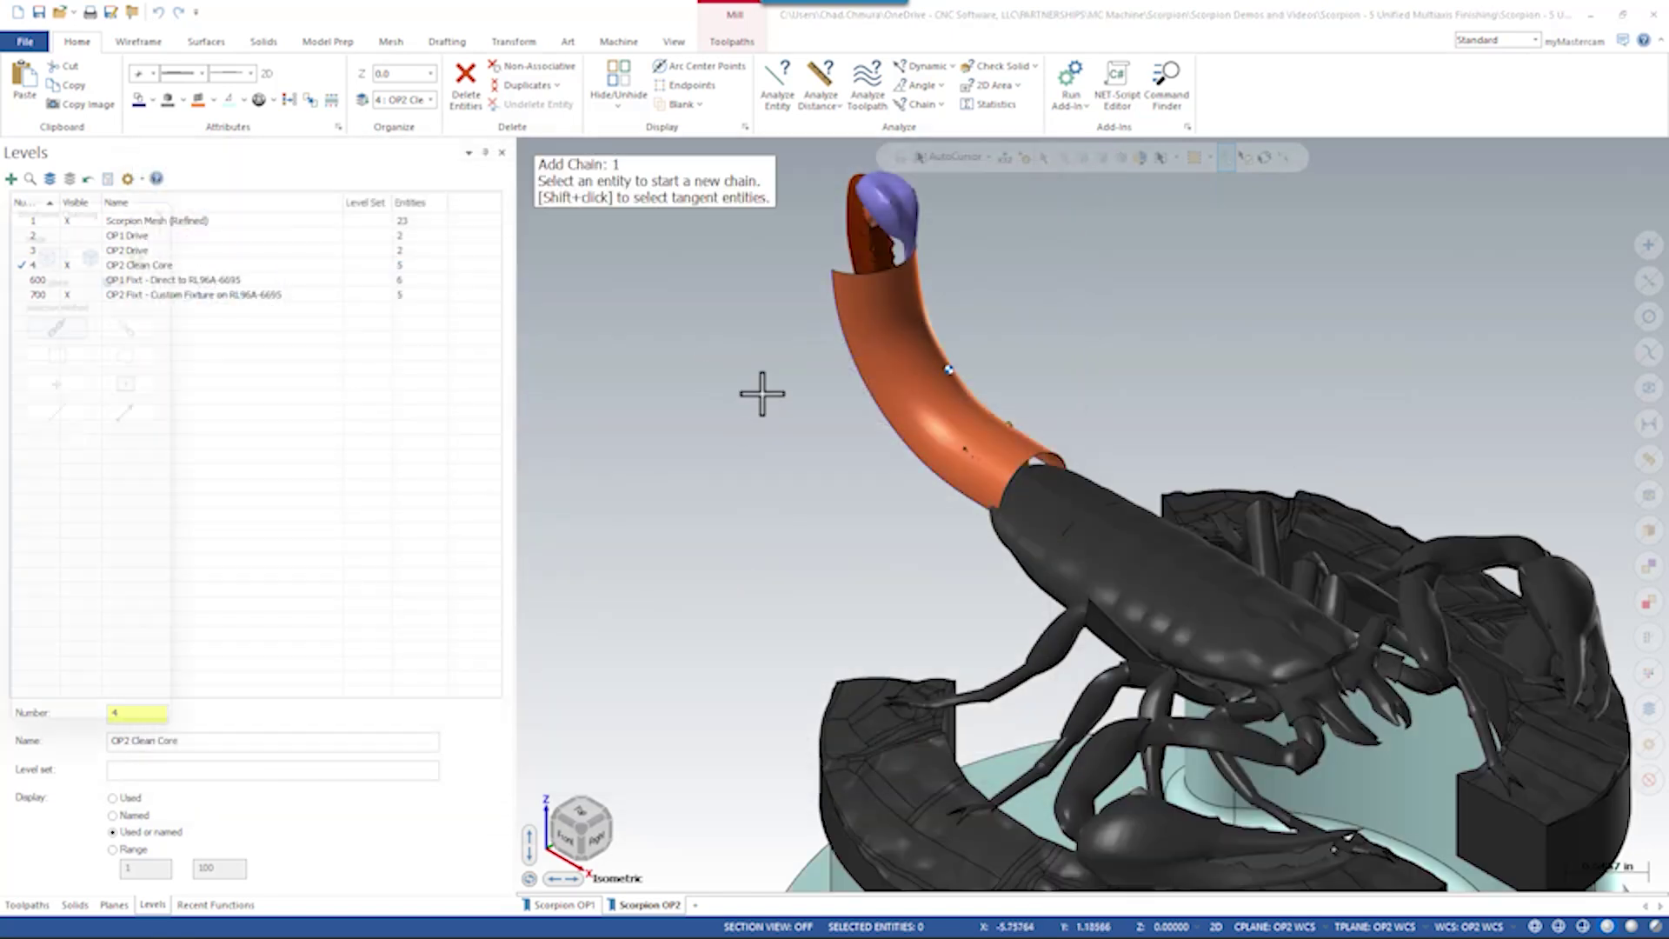
pyautogui.click(824, 272)
pyautogui.moveTo(980, 310); pyautogui.dragTo(835, 253, button='middle')
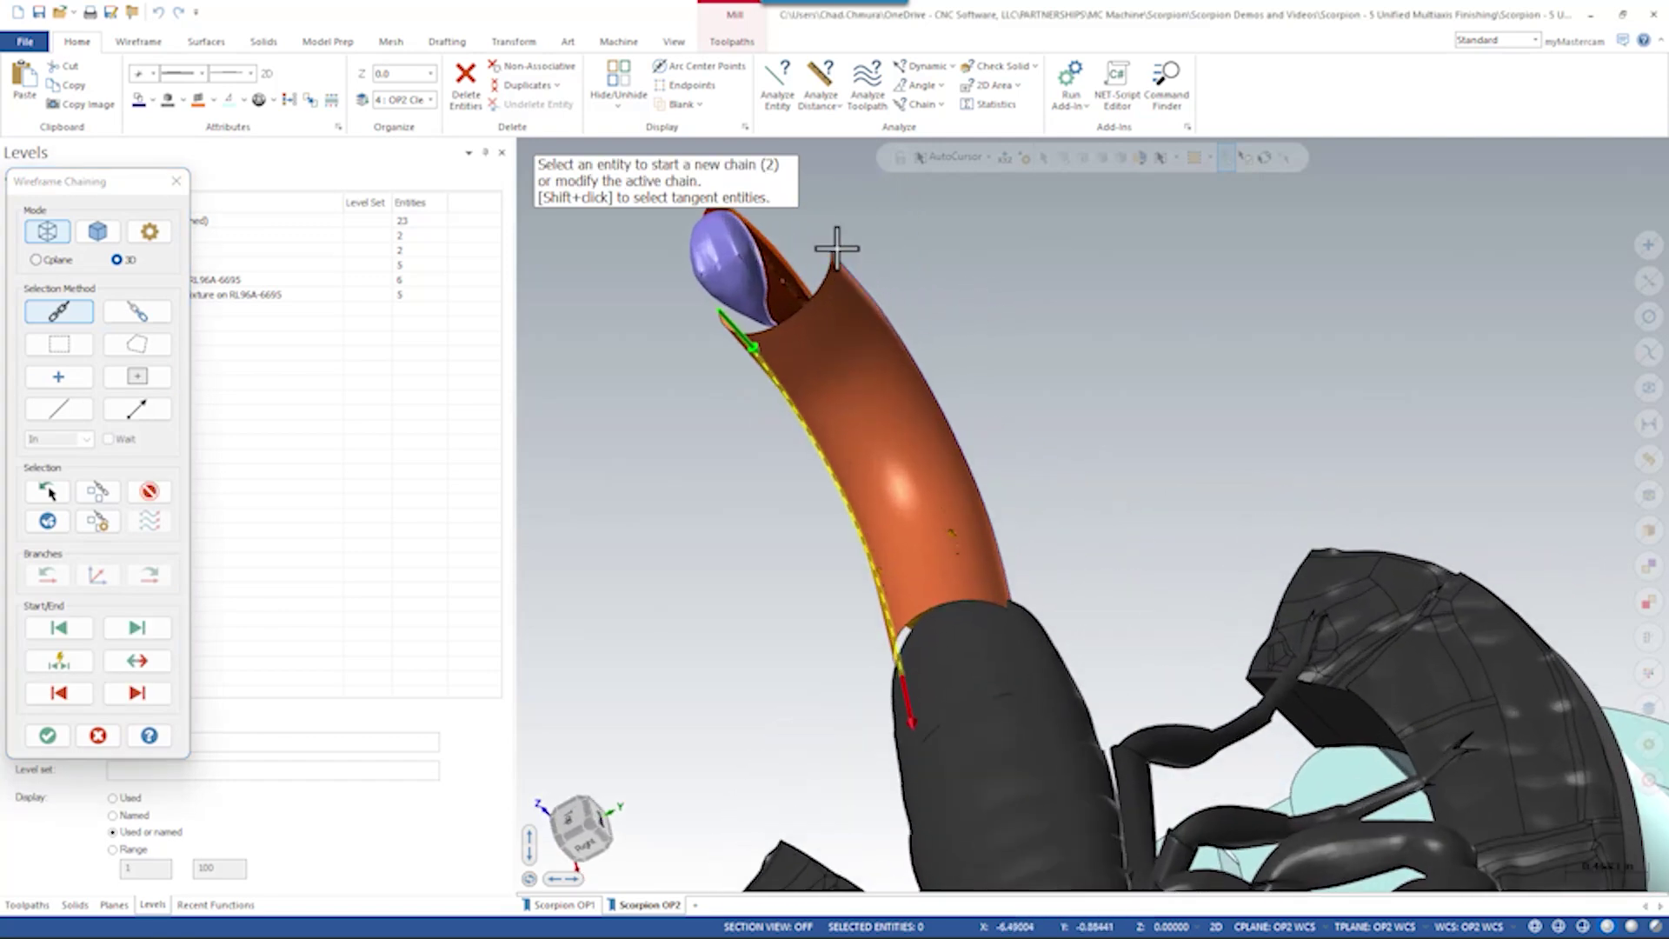
pyautogui.press('Return')
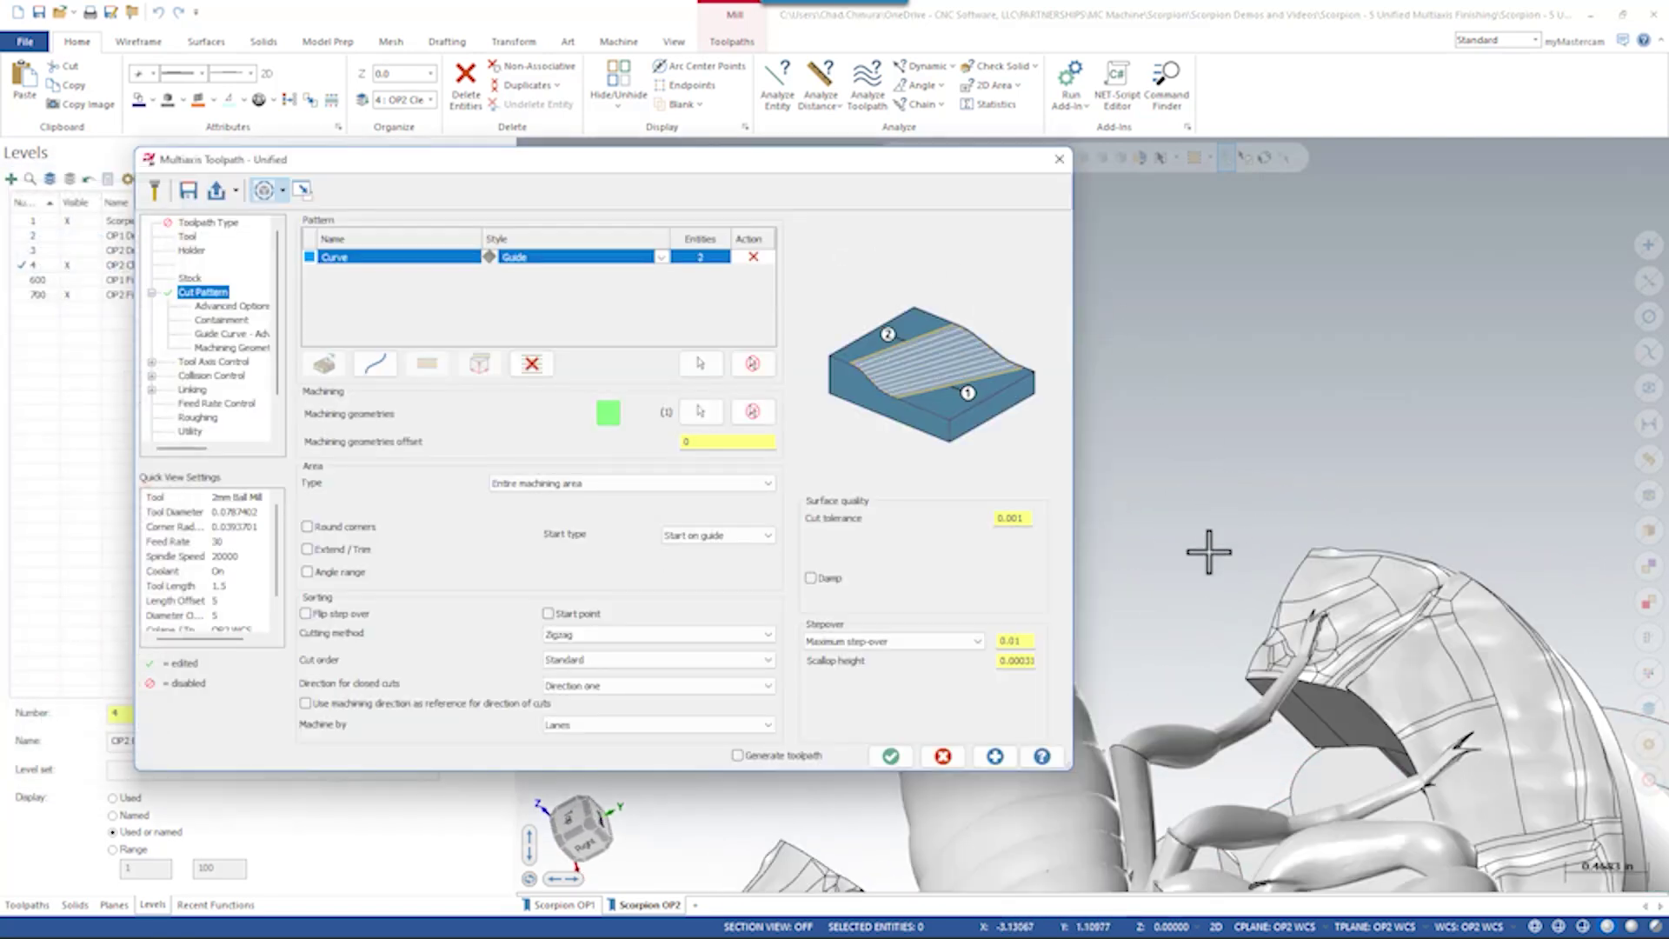
# Generate the guide-curve toolpath and orbit around the stinger tail surface to inspect it
pyautogui.scroll(-3, 1305, 521)
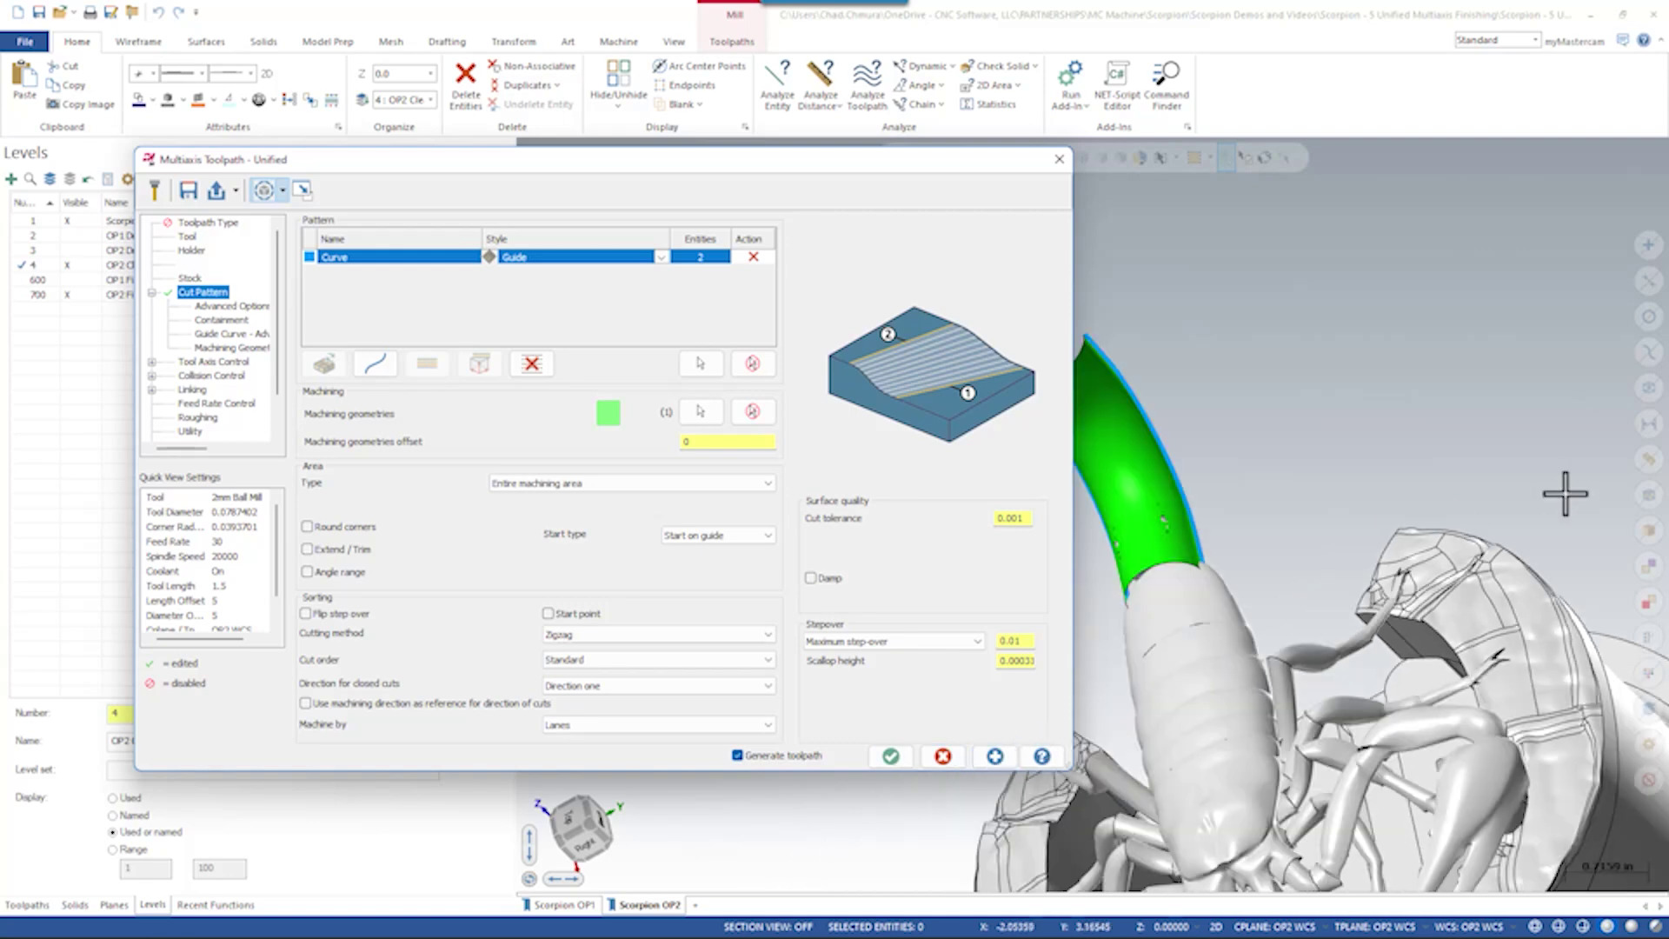
pyautogui.moveTo(1342, 522); pyautogui.dragTo(951, 760, button='middle')
pyautogui.click(995, 756)
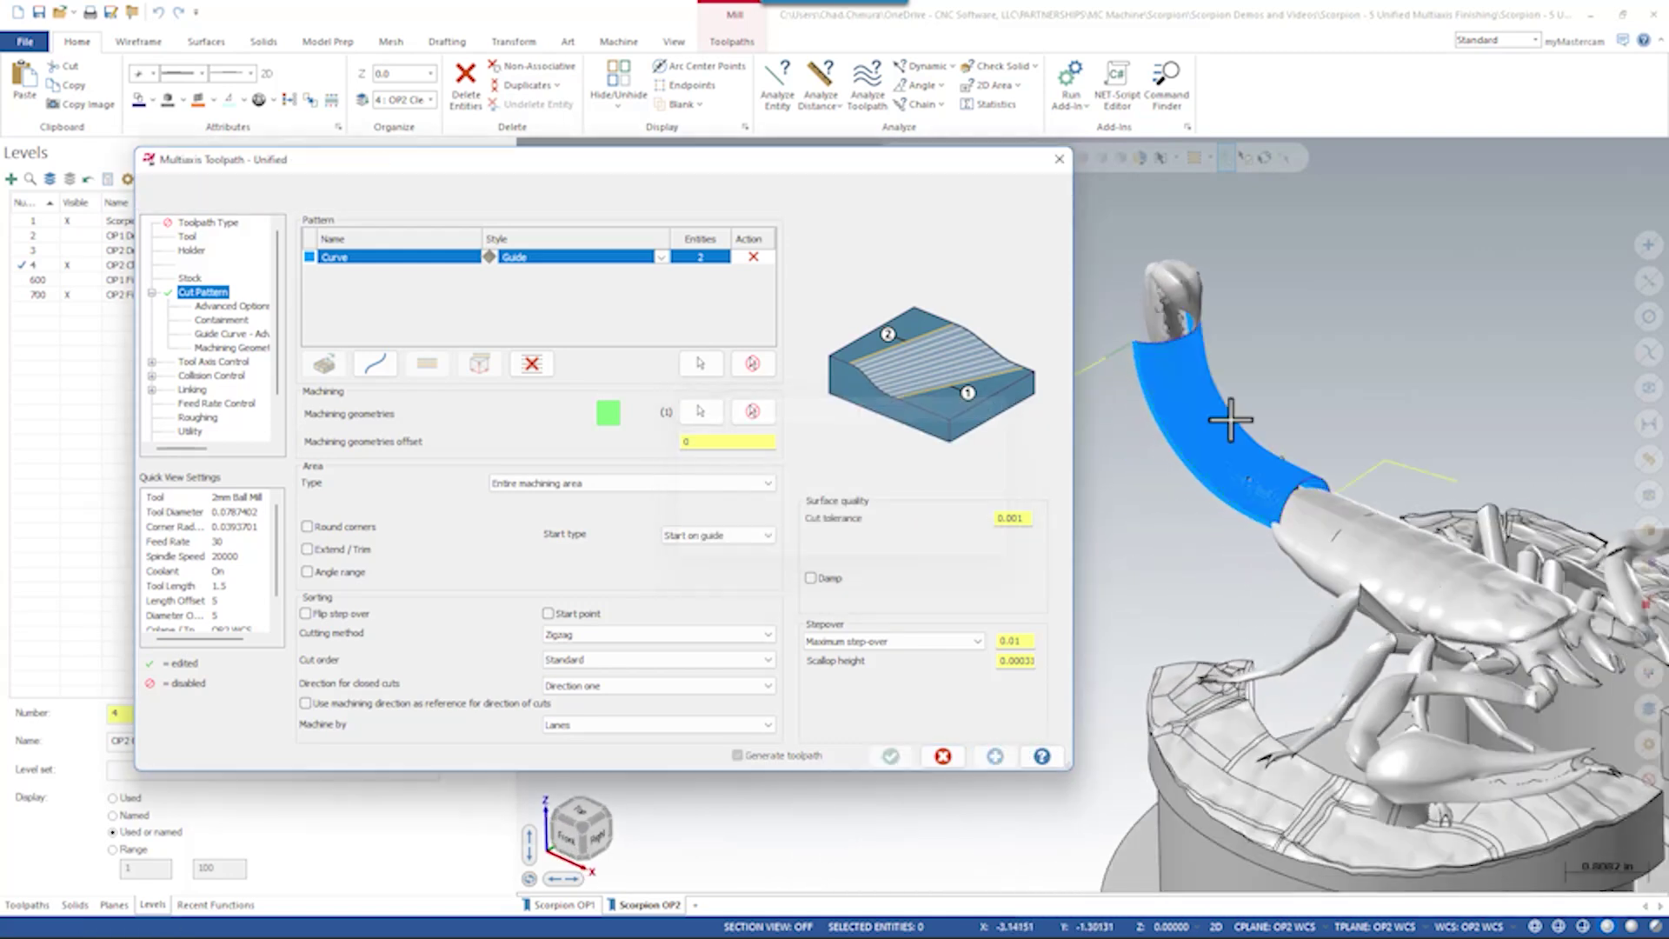
pyautogui.scroll(5, 1218, 374)
pyautogui.moveTo(1163, 409); pyautogui.dragTo(1206, 376, button='middle')
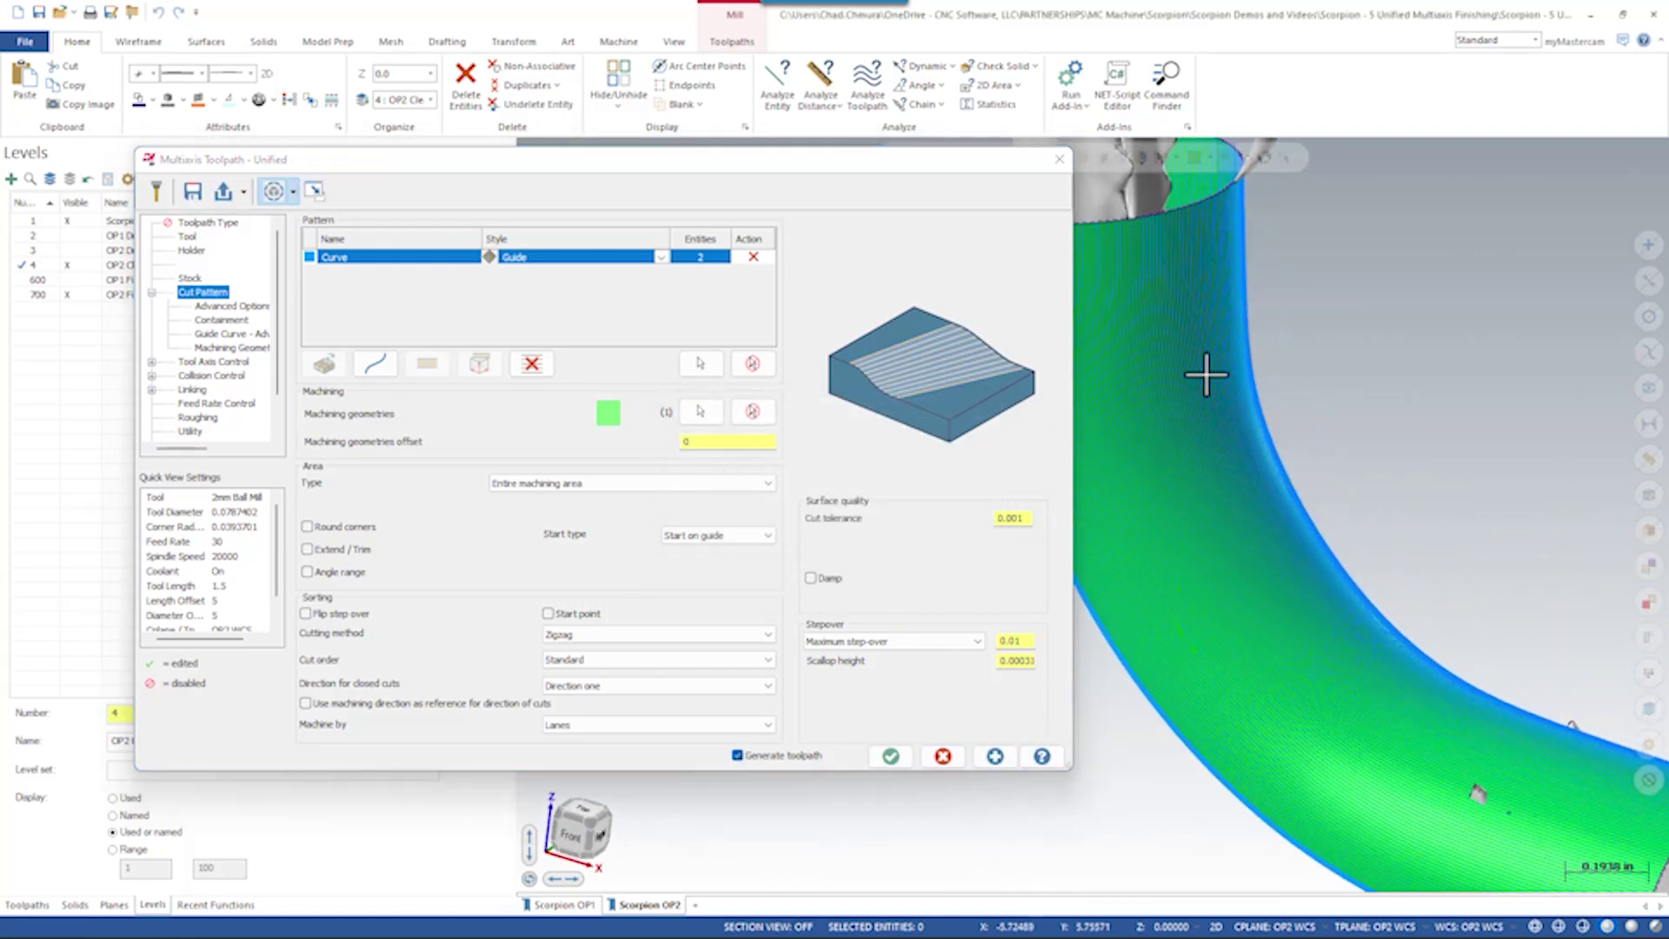
pyautogui.scroll(-2, 1165, 325)
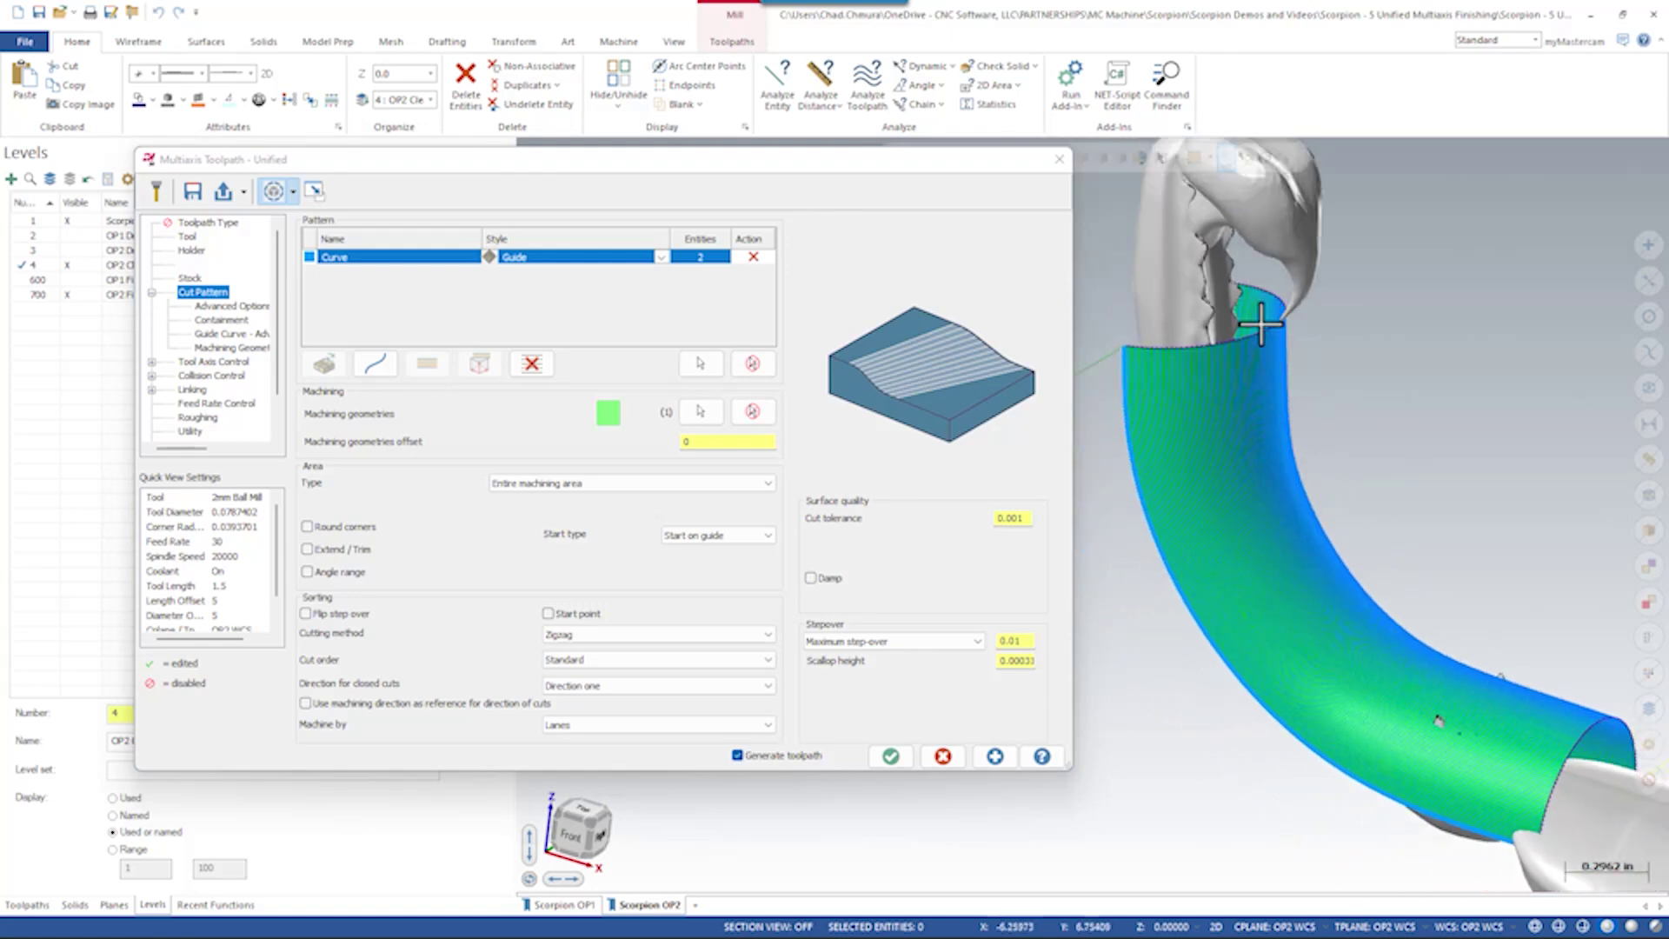
pyautogui.scroll(-2, 1234, 327)
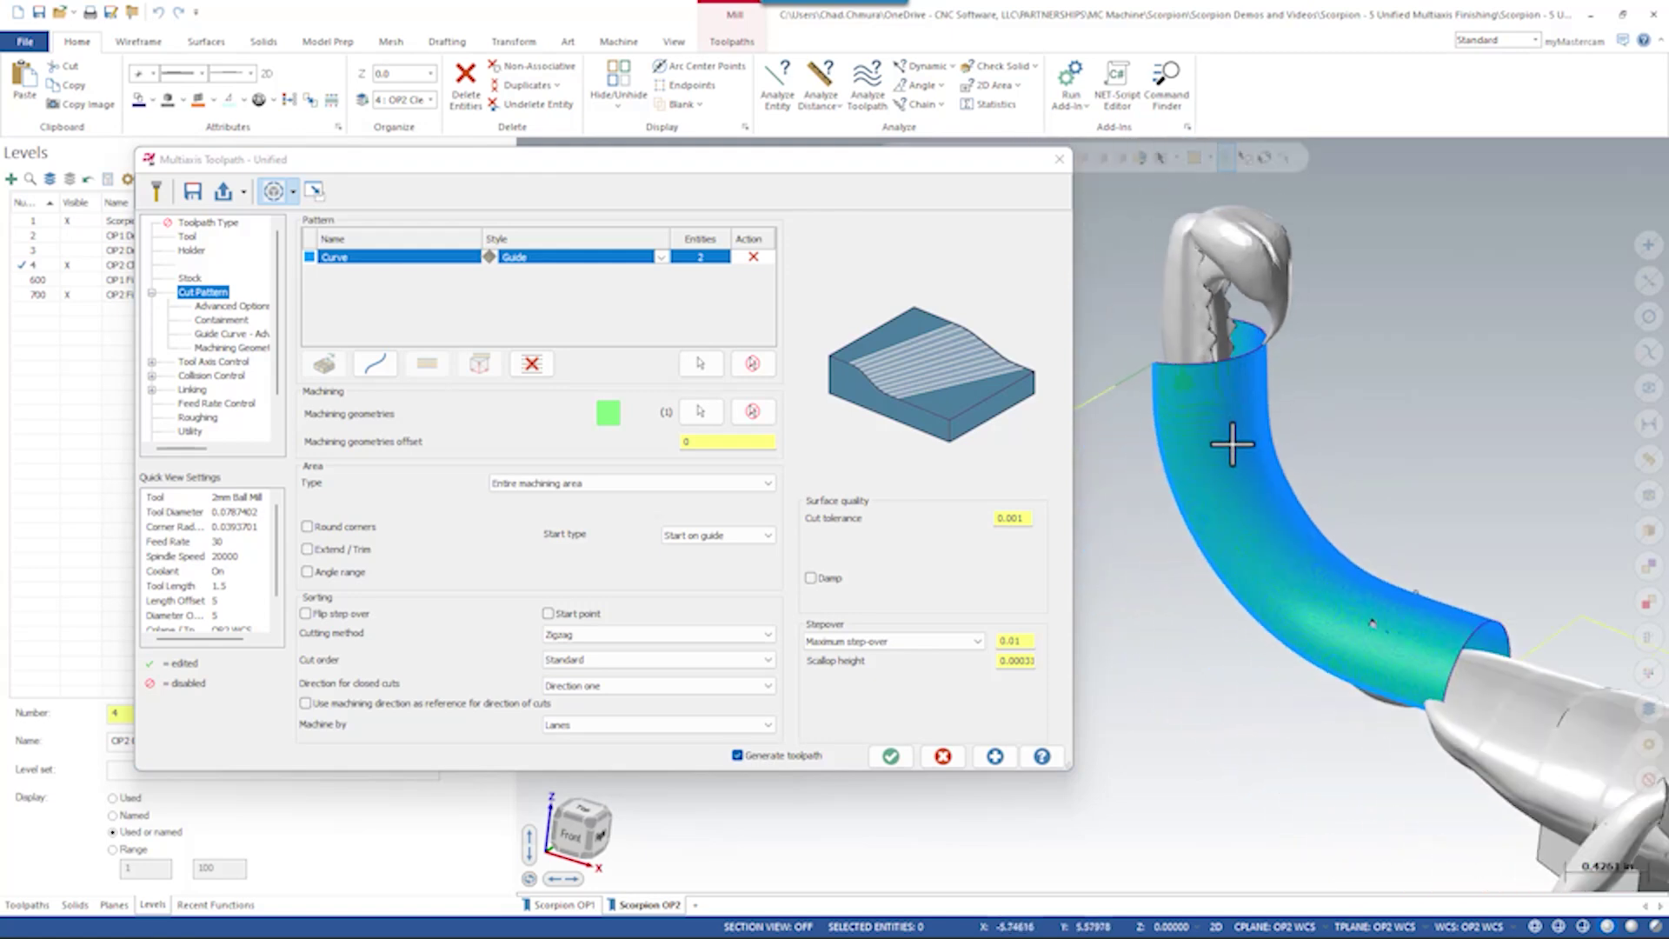
pyautogui.moveTo(1232, 445); pyautogui.dragTo(1250, 474, button='middle')
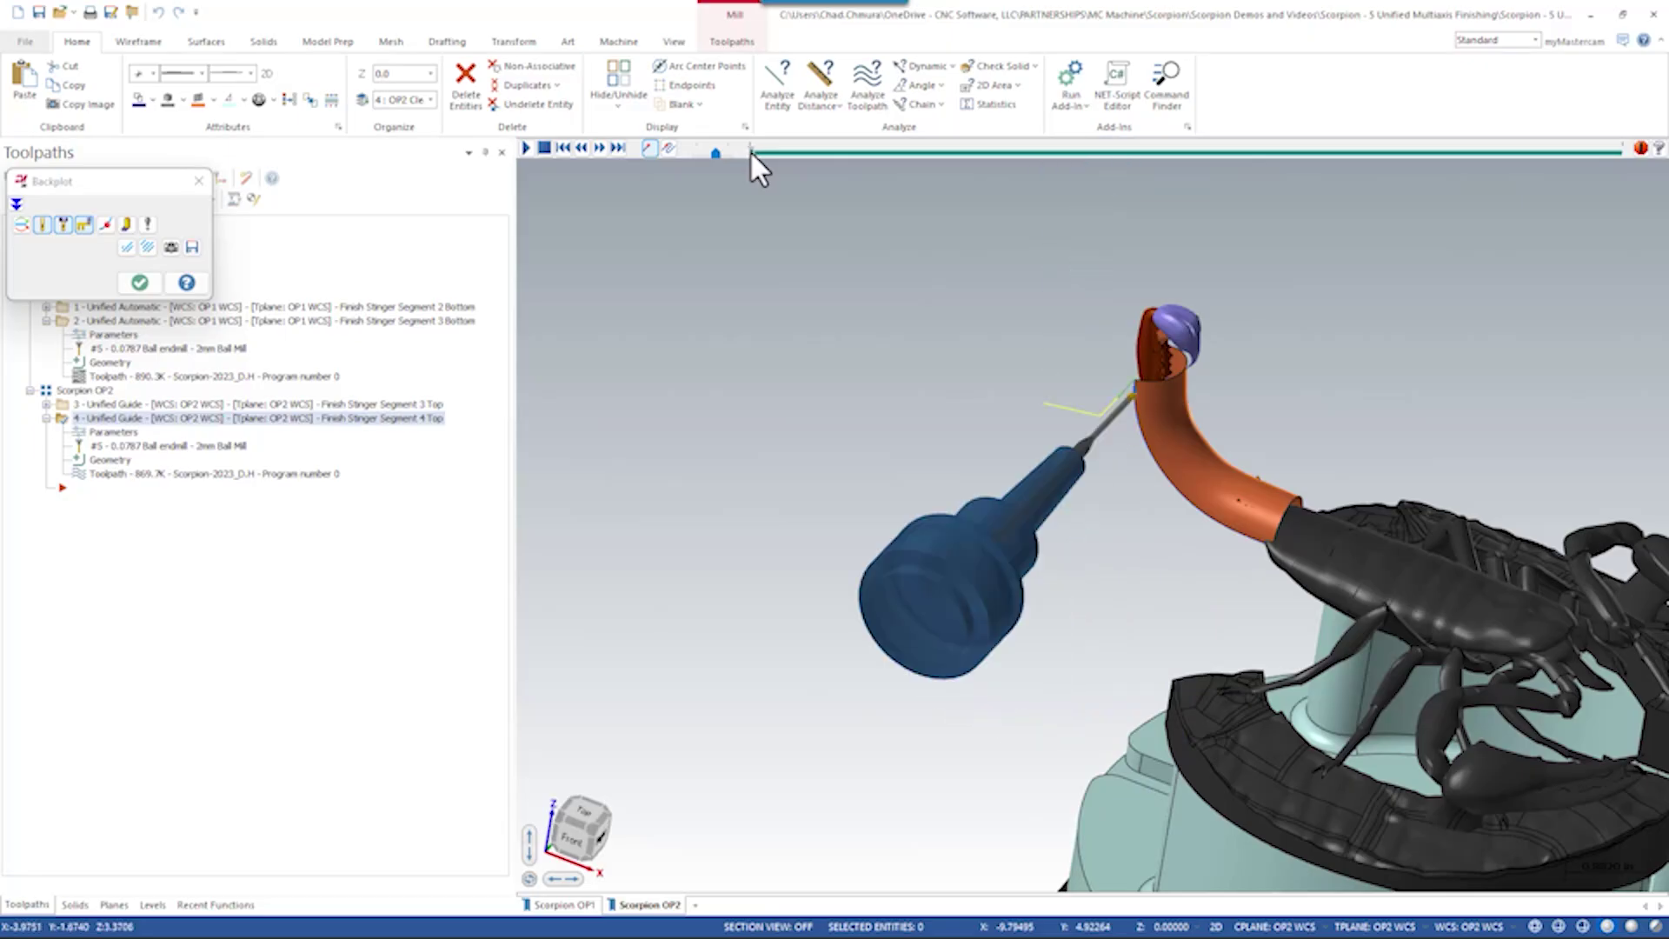
# Scrub the backplot to run the tool partway along the stinger toolpath, then close it
pyautogui.moveTo(753, 153); pyautogui.dragTo(1400, 207)
pyautogui.click(139, 283)
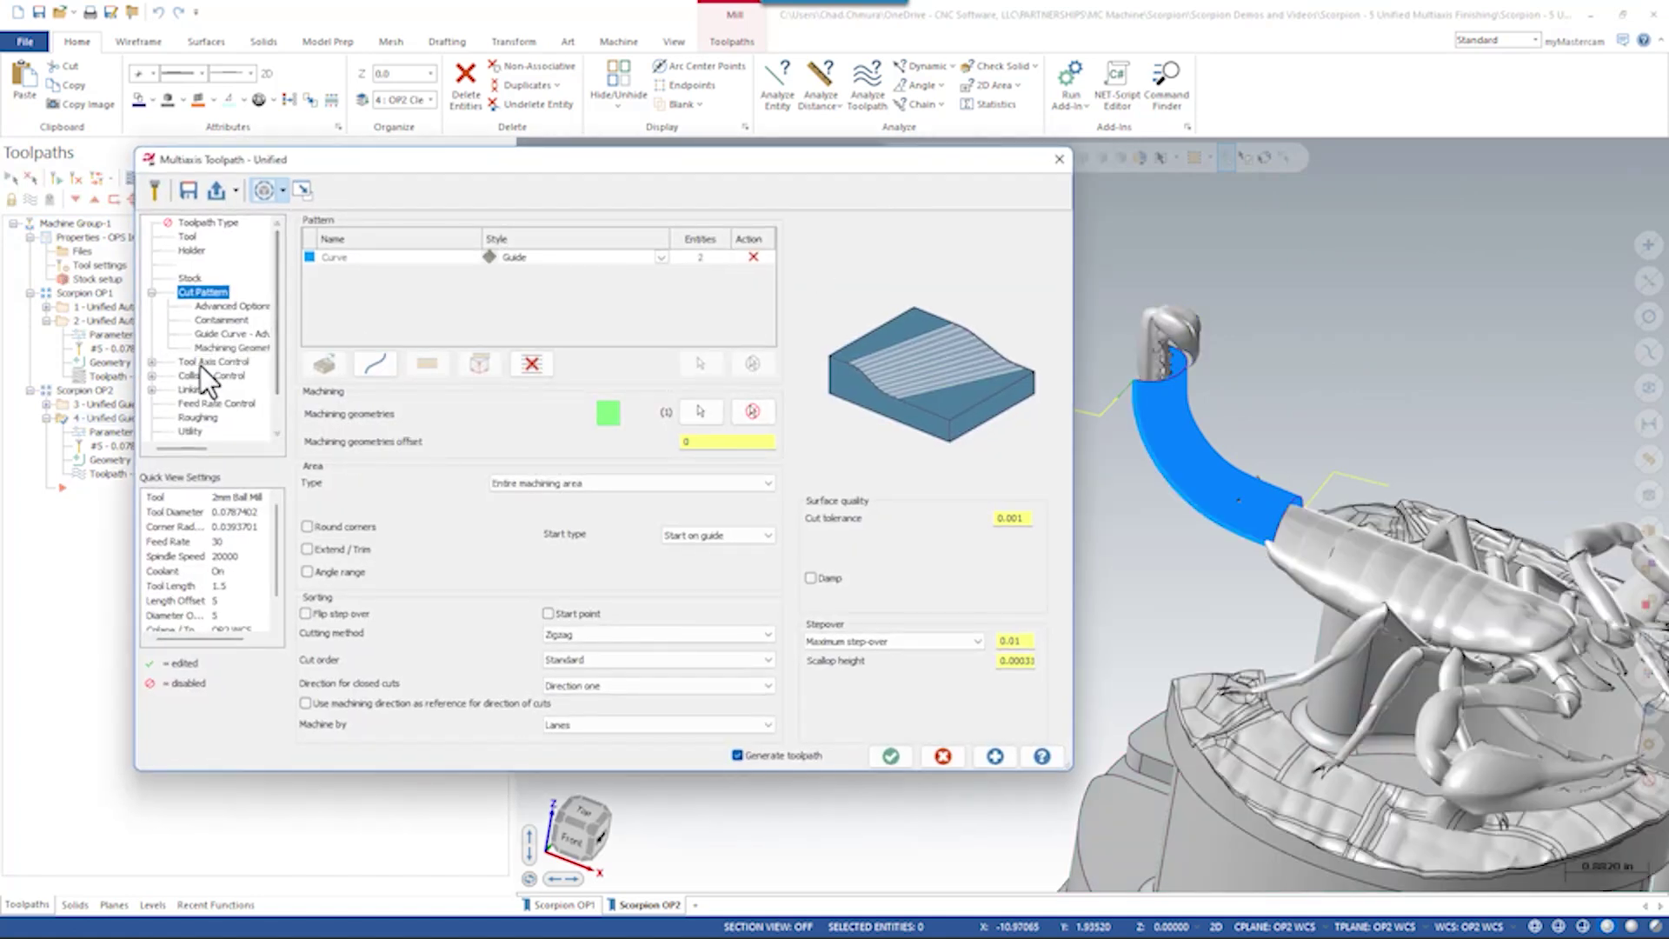
# Add a 0–45 degree conical tool-axis limit about Z and regenerate the stinger toolpath
pyautogui.click(216, 362)
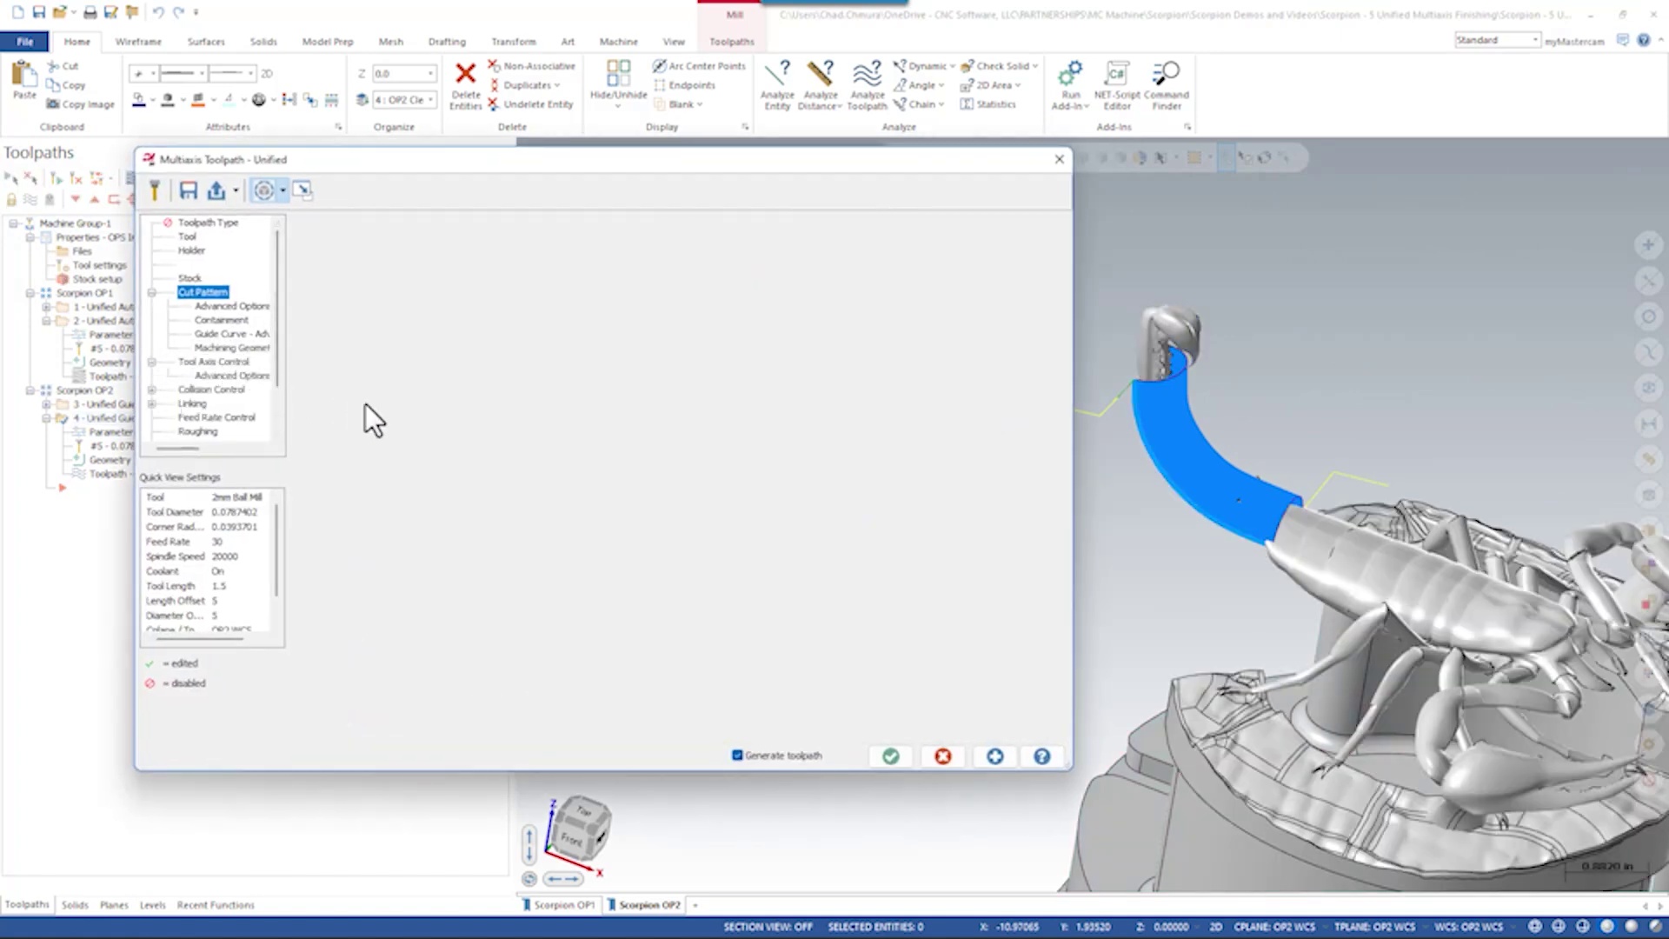
pyautogui.click(522, 586)
pyautogui.click(206, 389)
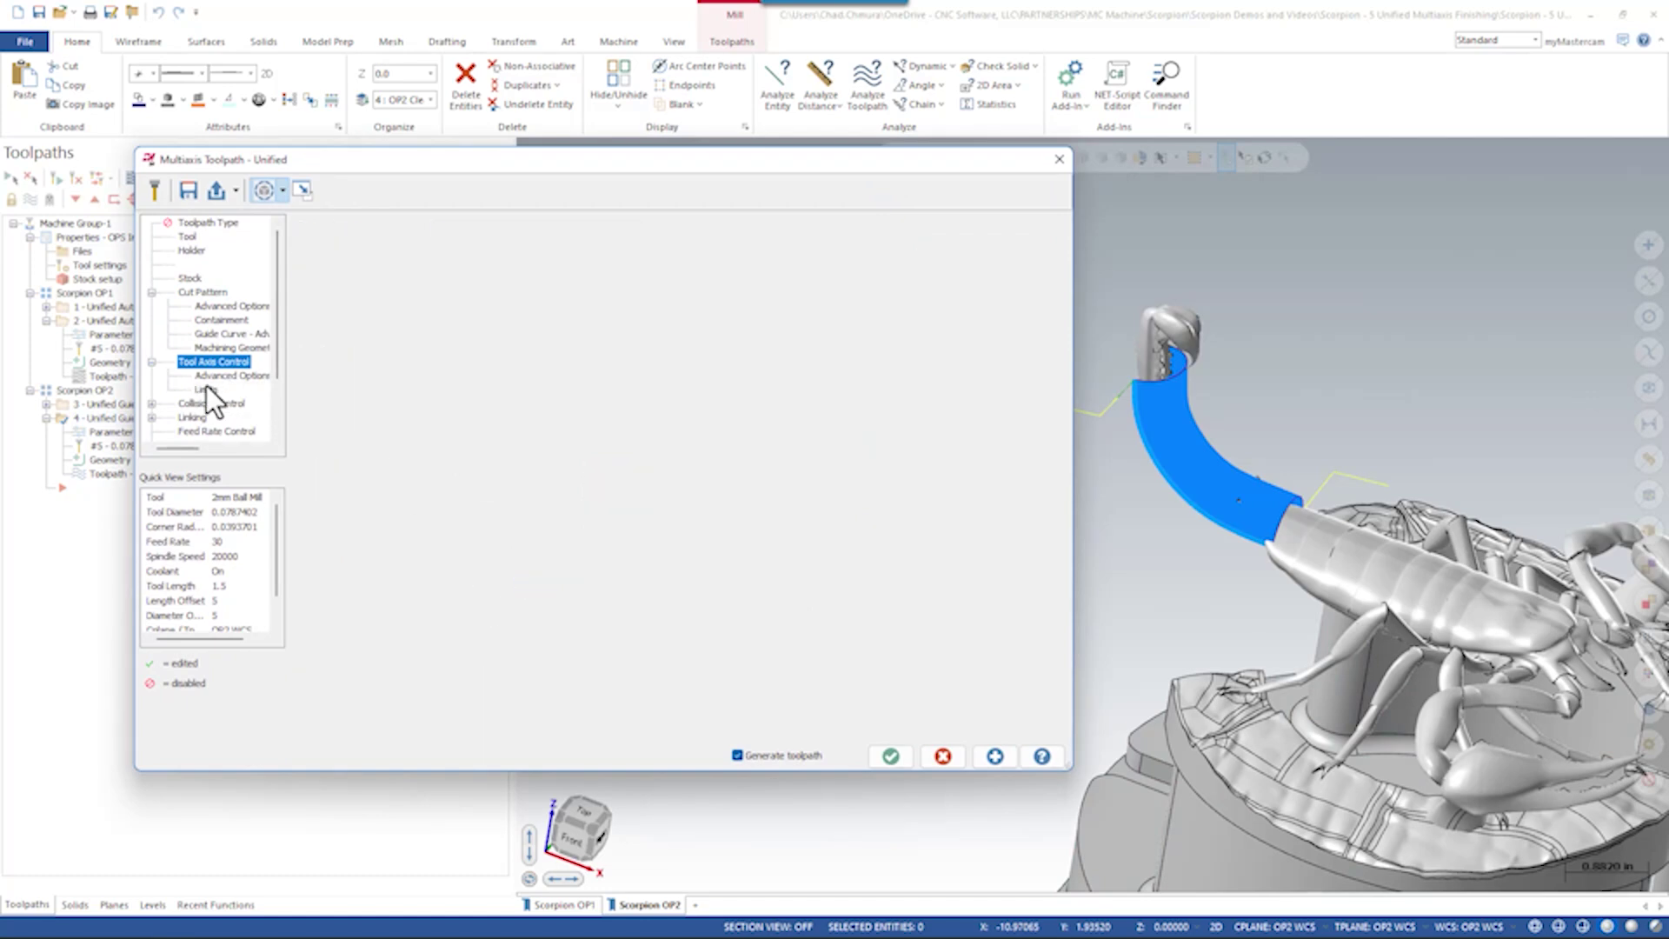
pyautogui.click(550, 382)
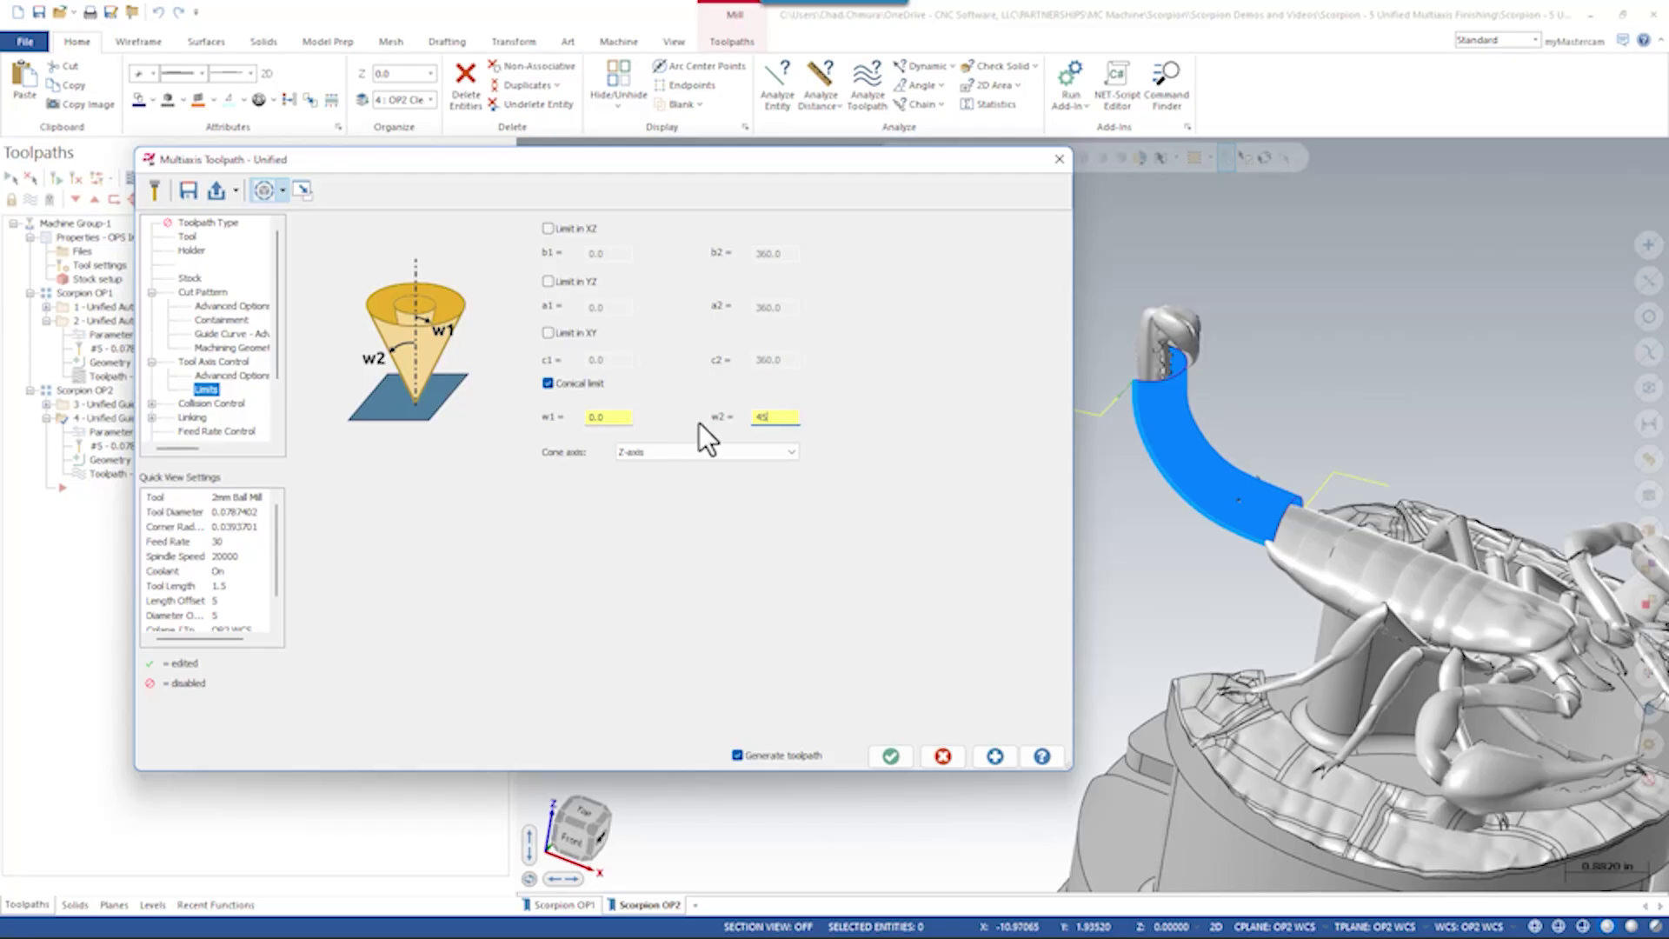
pyautogui.click(892, 756)
# Backplot the regenerated stinger toolpath, orbit to the neighbouring segments, and show the levels list
pyautogui.click(133, 177)
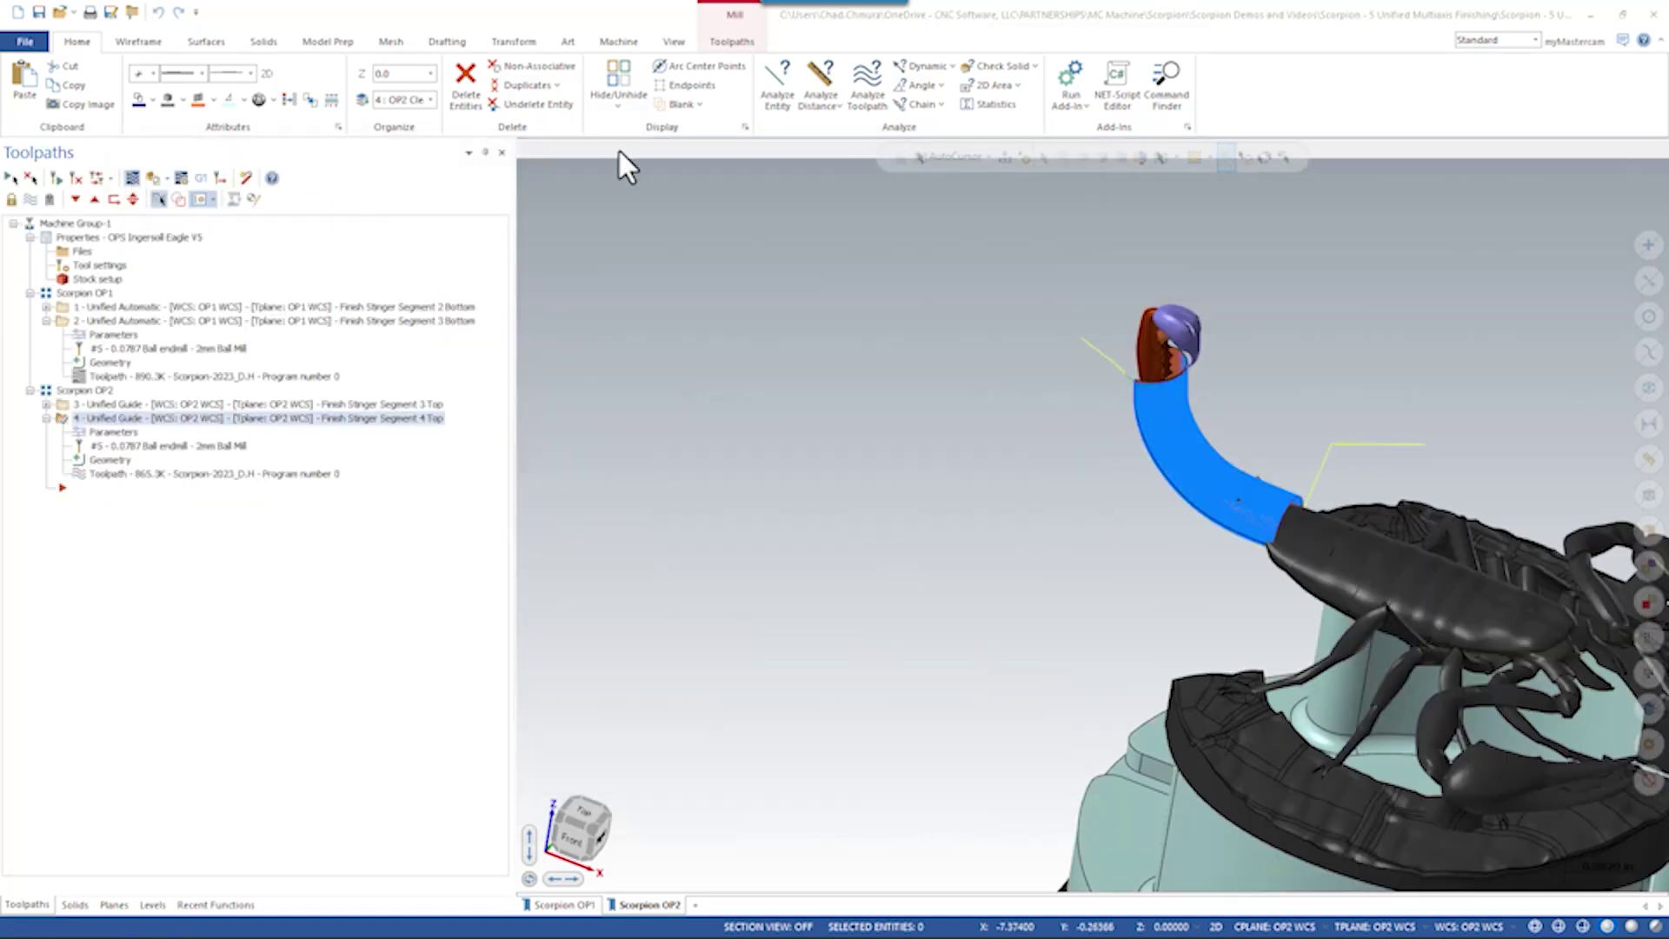
pyautogui.moveTo(757, 153); pyautogui.dragTo(777, 153)
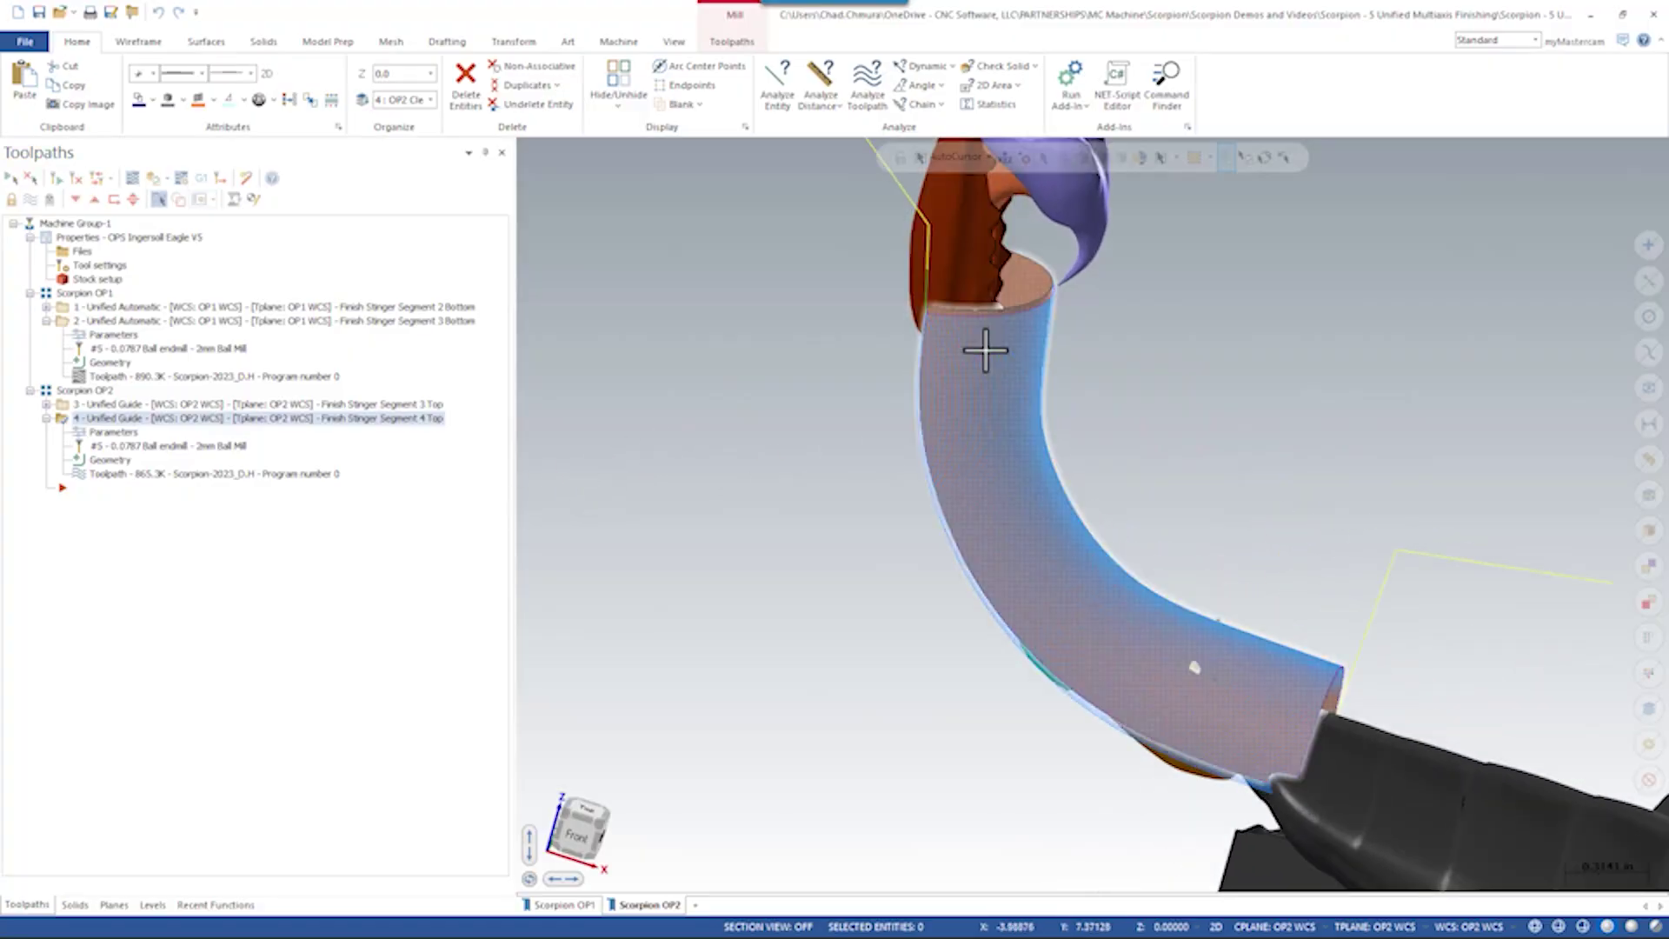
pyautogui.moveTo(1010, 429); pyautogui.dragTo(859, 407, button='middle')
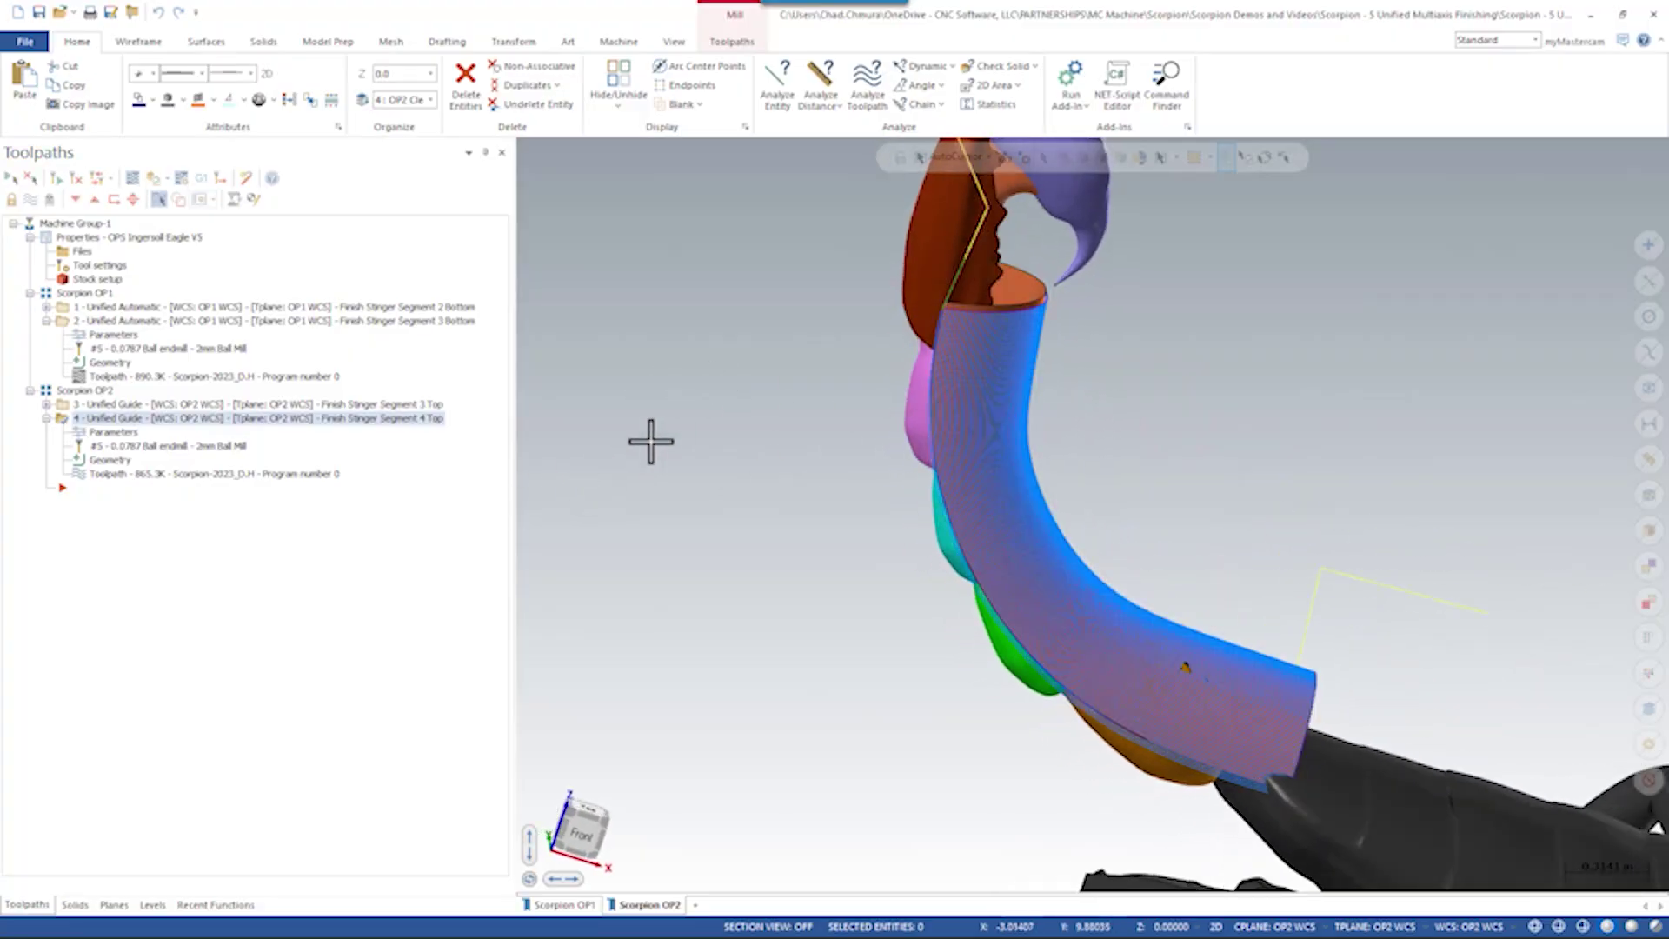
pyautogui.click(152, 905)
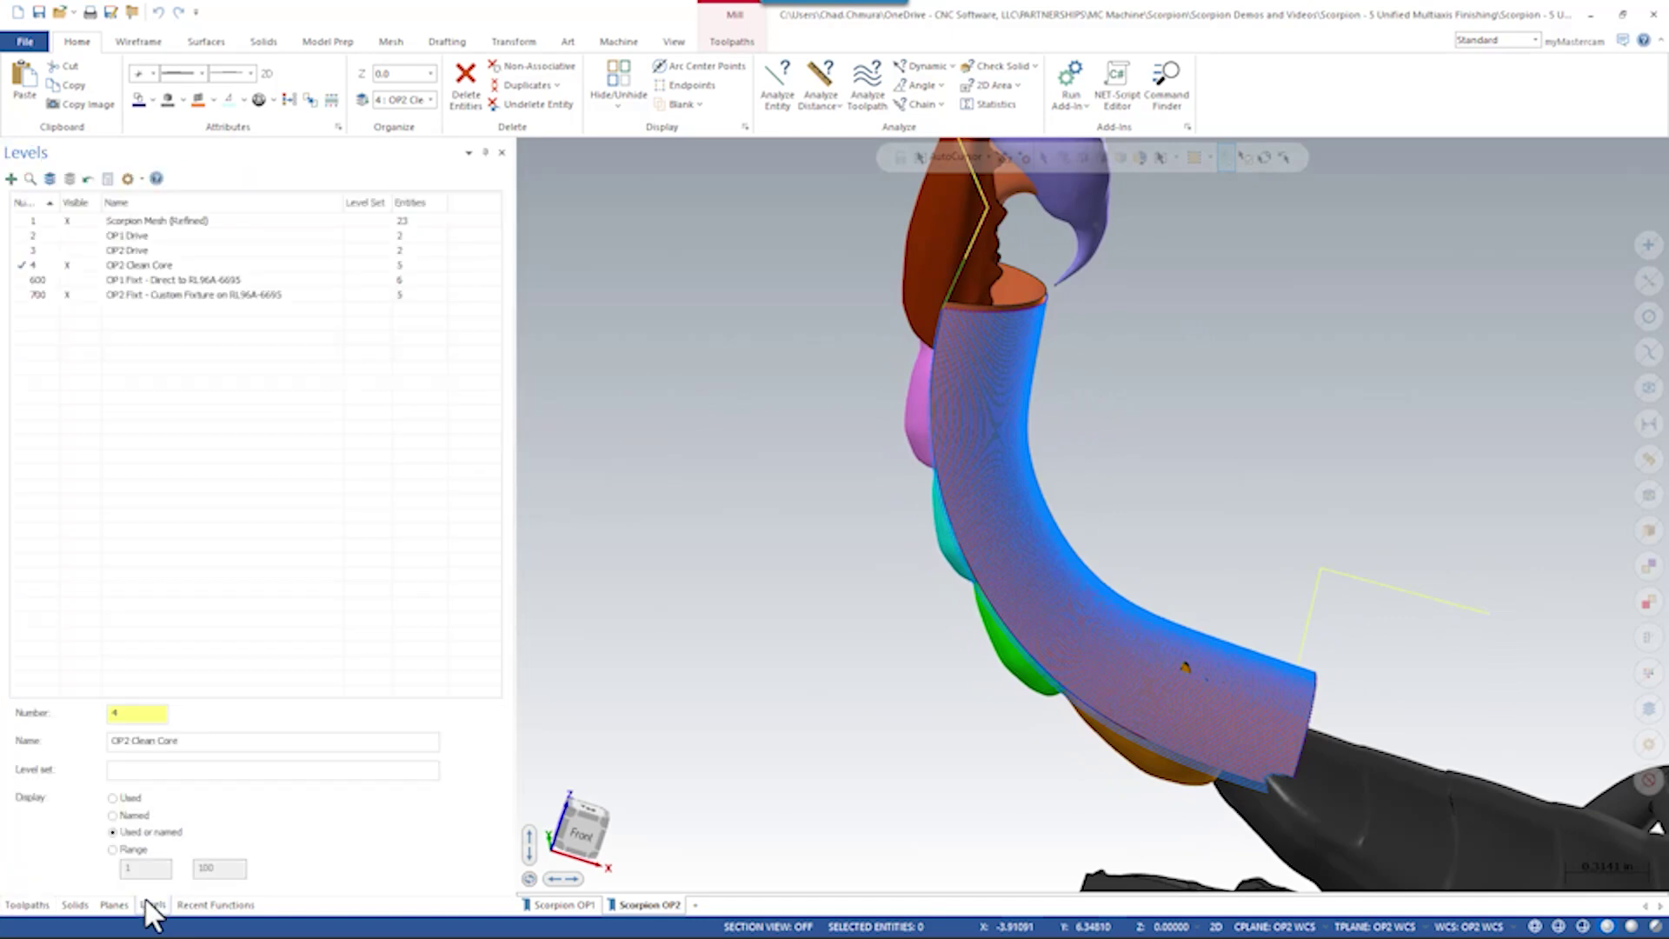
# Activate OP2 Drive, hide OP2 Clean Core and Scorpion Mesh (Refined), then return to the operations list
pyautogui.click(51, 250)
pyautogui.click(71, 266)
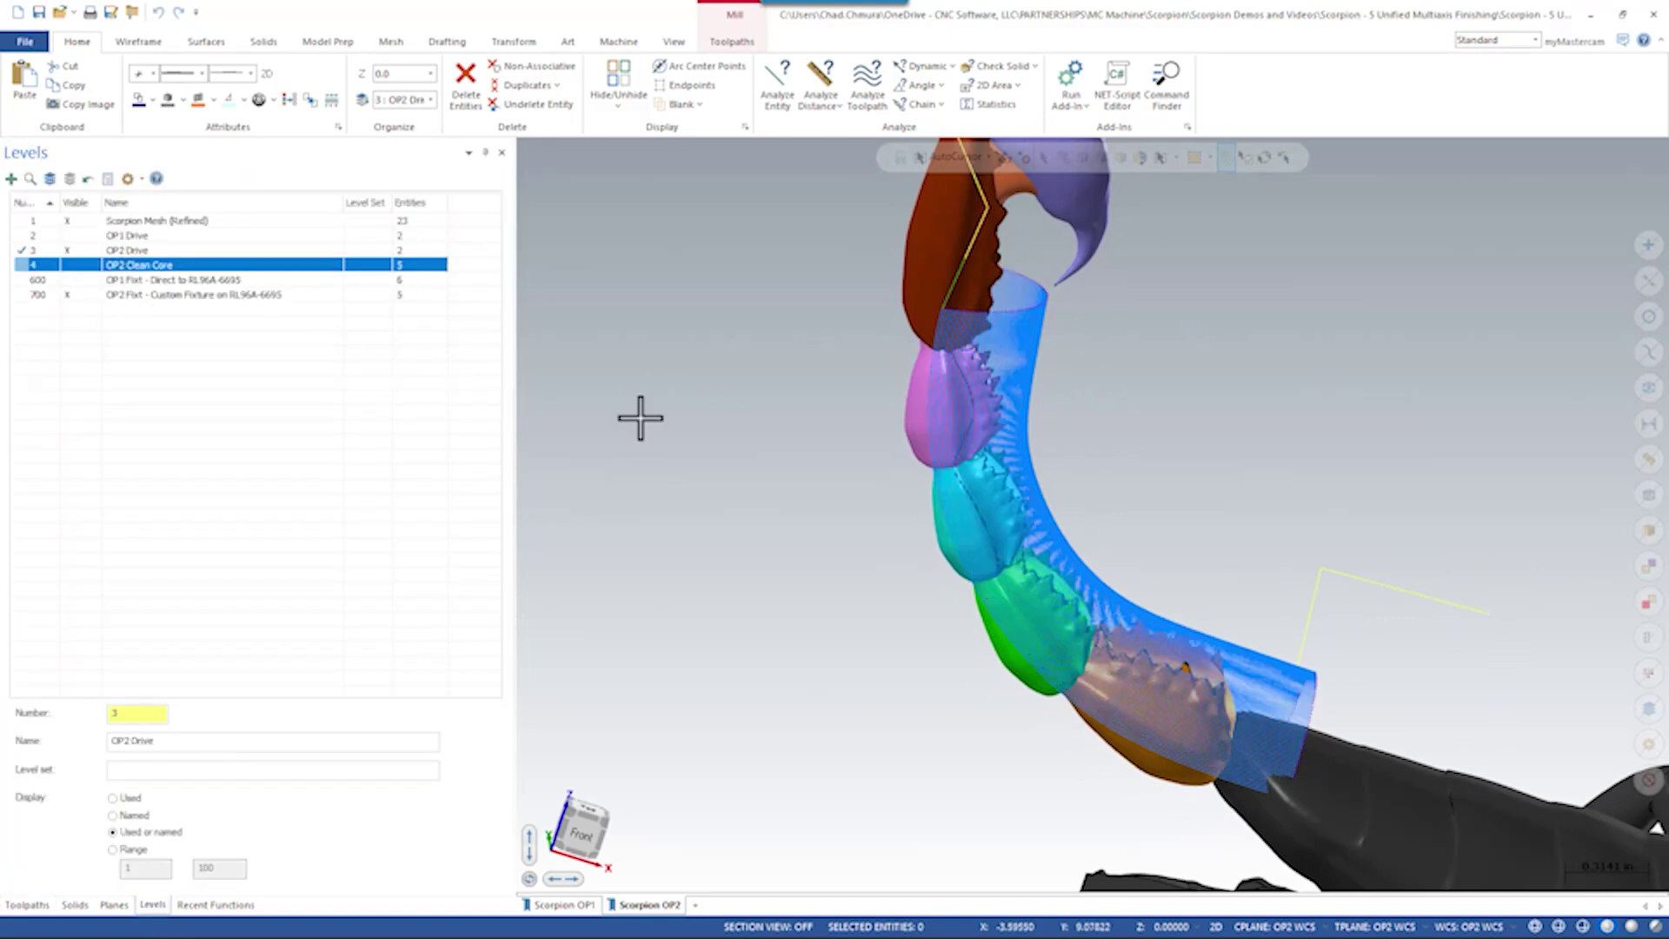
pyautogui.moveTo(888, 475); pyautogui.dragTo(834, 473, button='middle')
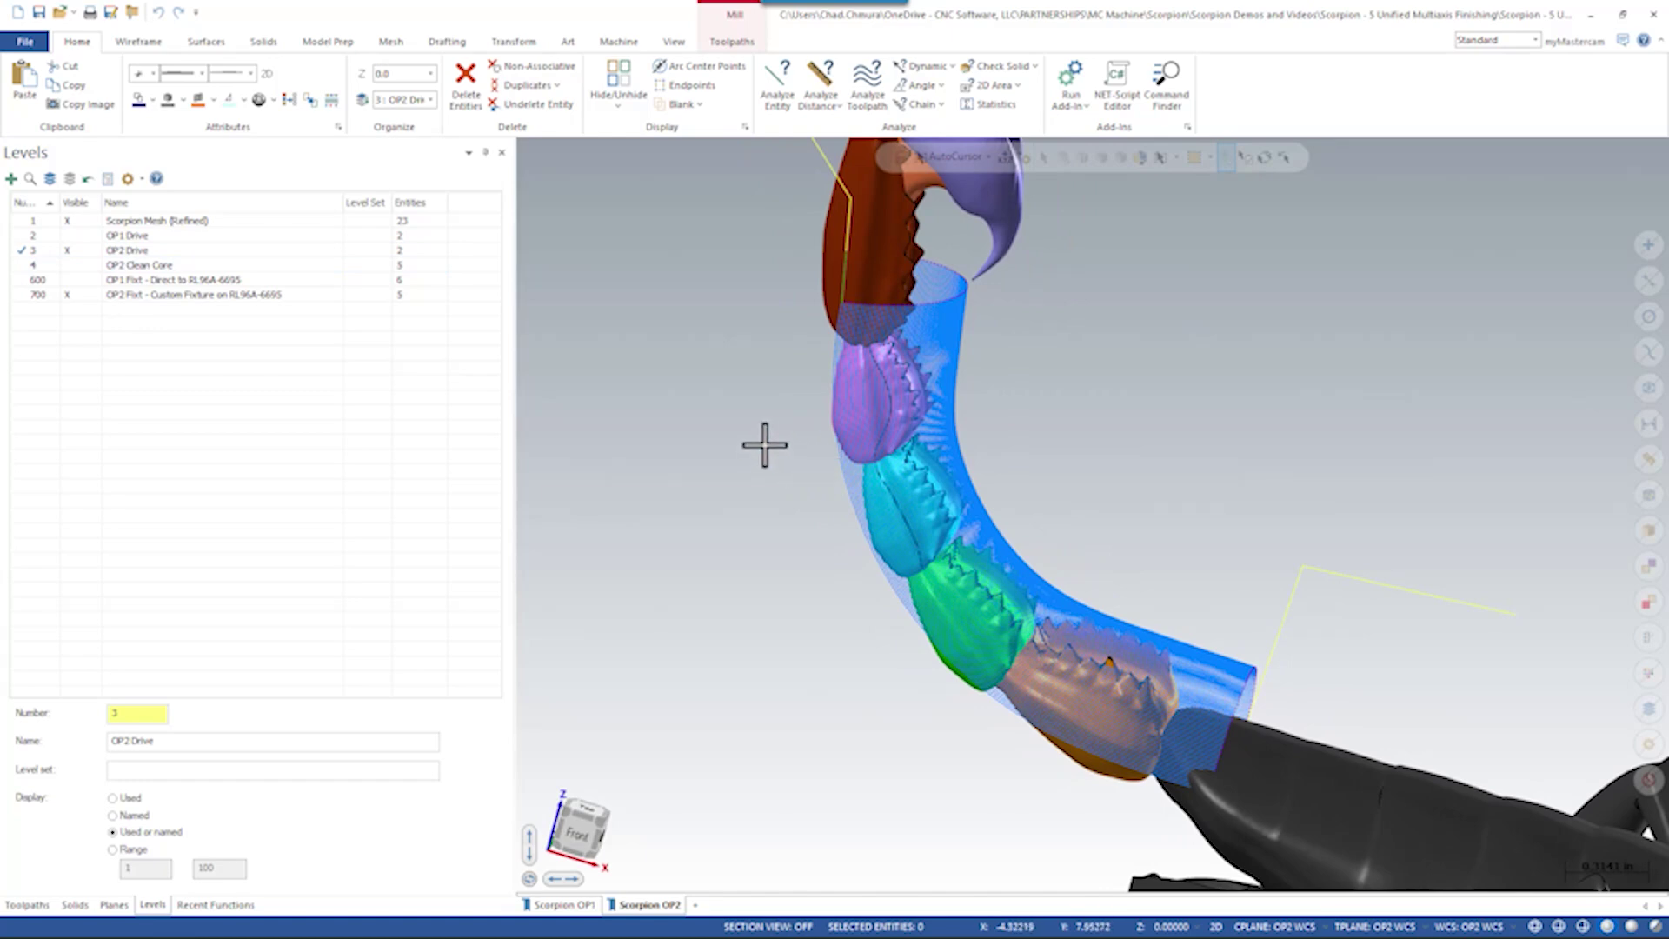
pyautogui.moveTo(1087, 435); pyautogui.dragTo(1060, 406, button='middle')
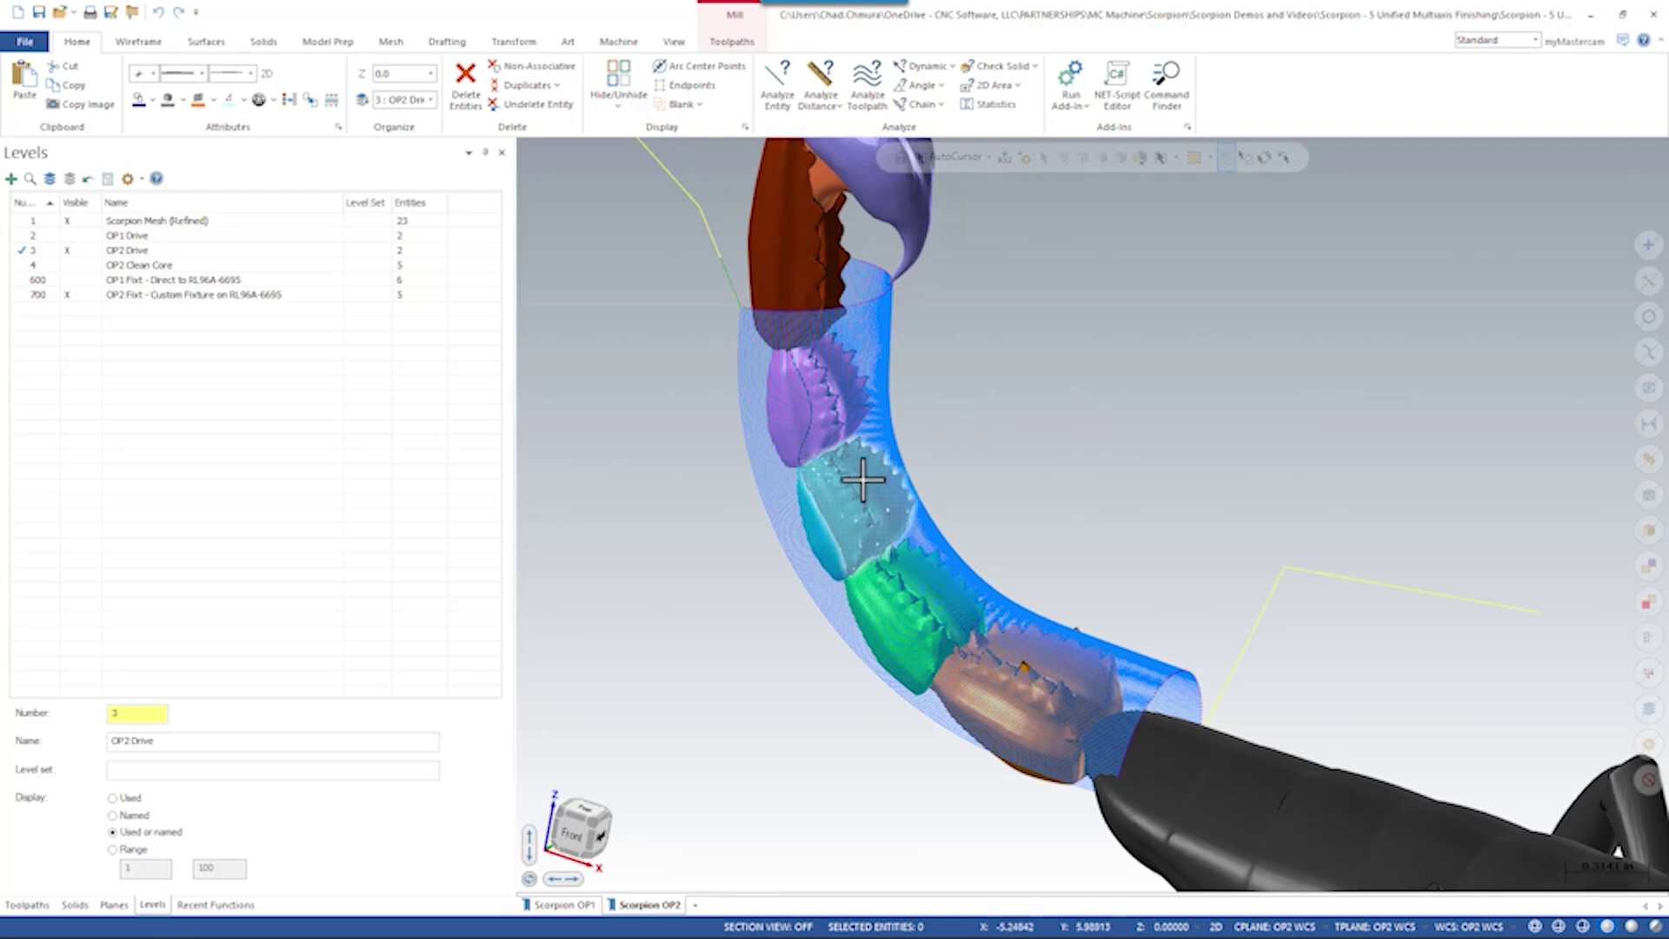
pyautogui.click(77, 221)
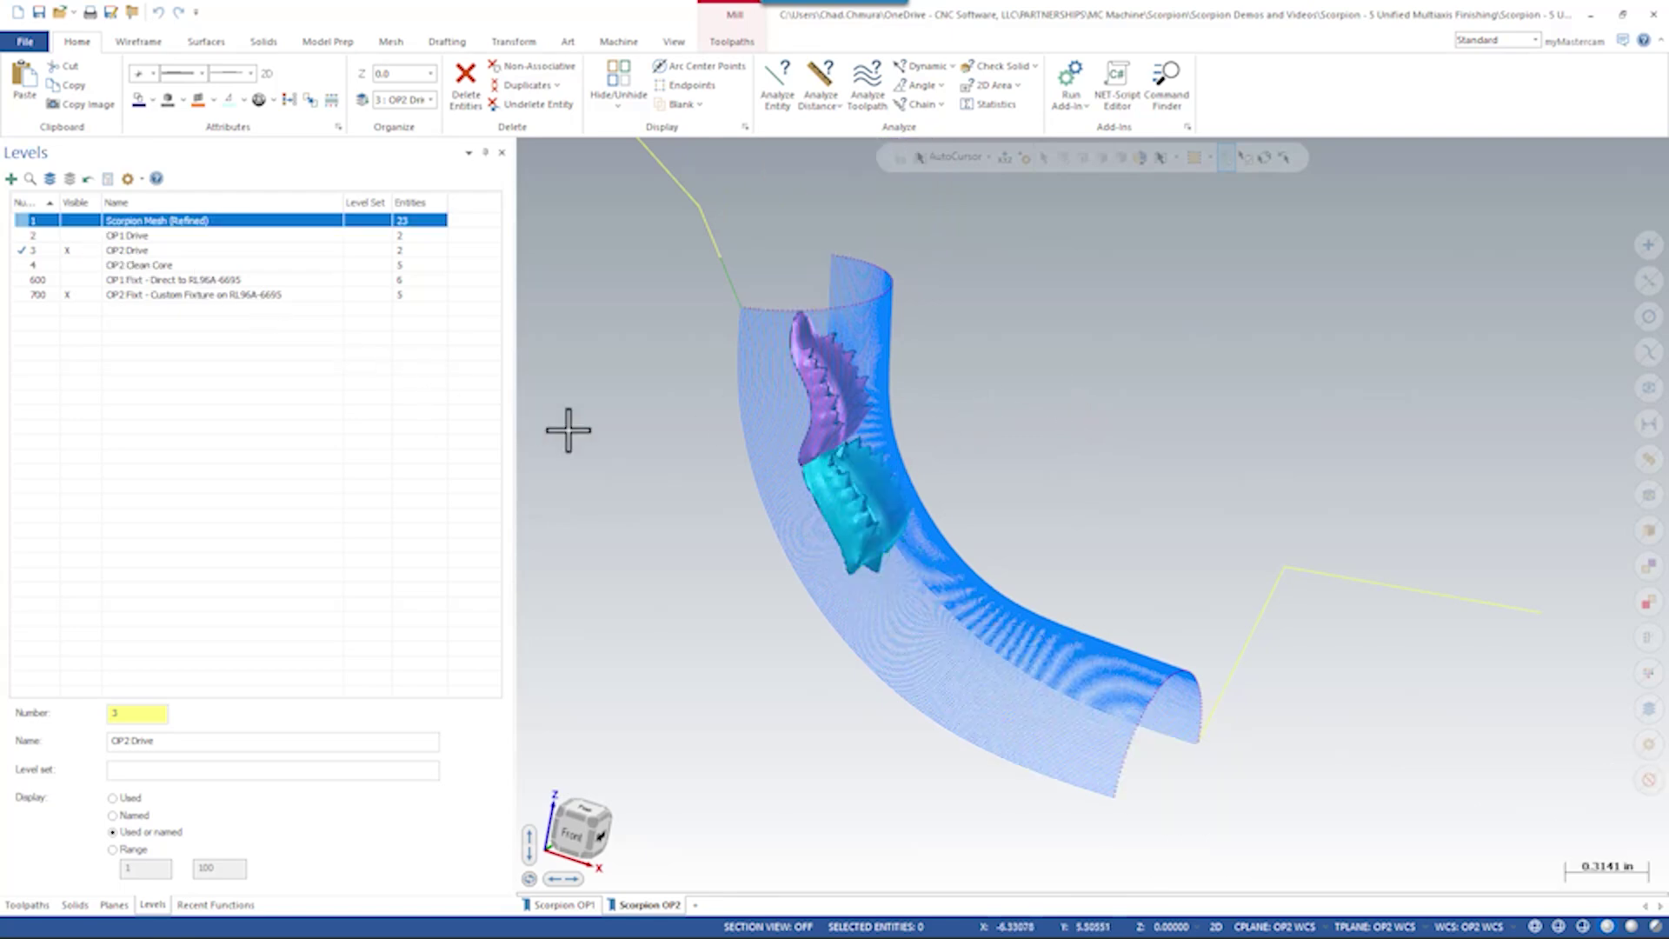
pyautogui.scroll(2, 799, 435)
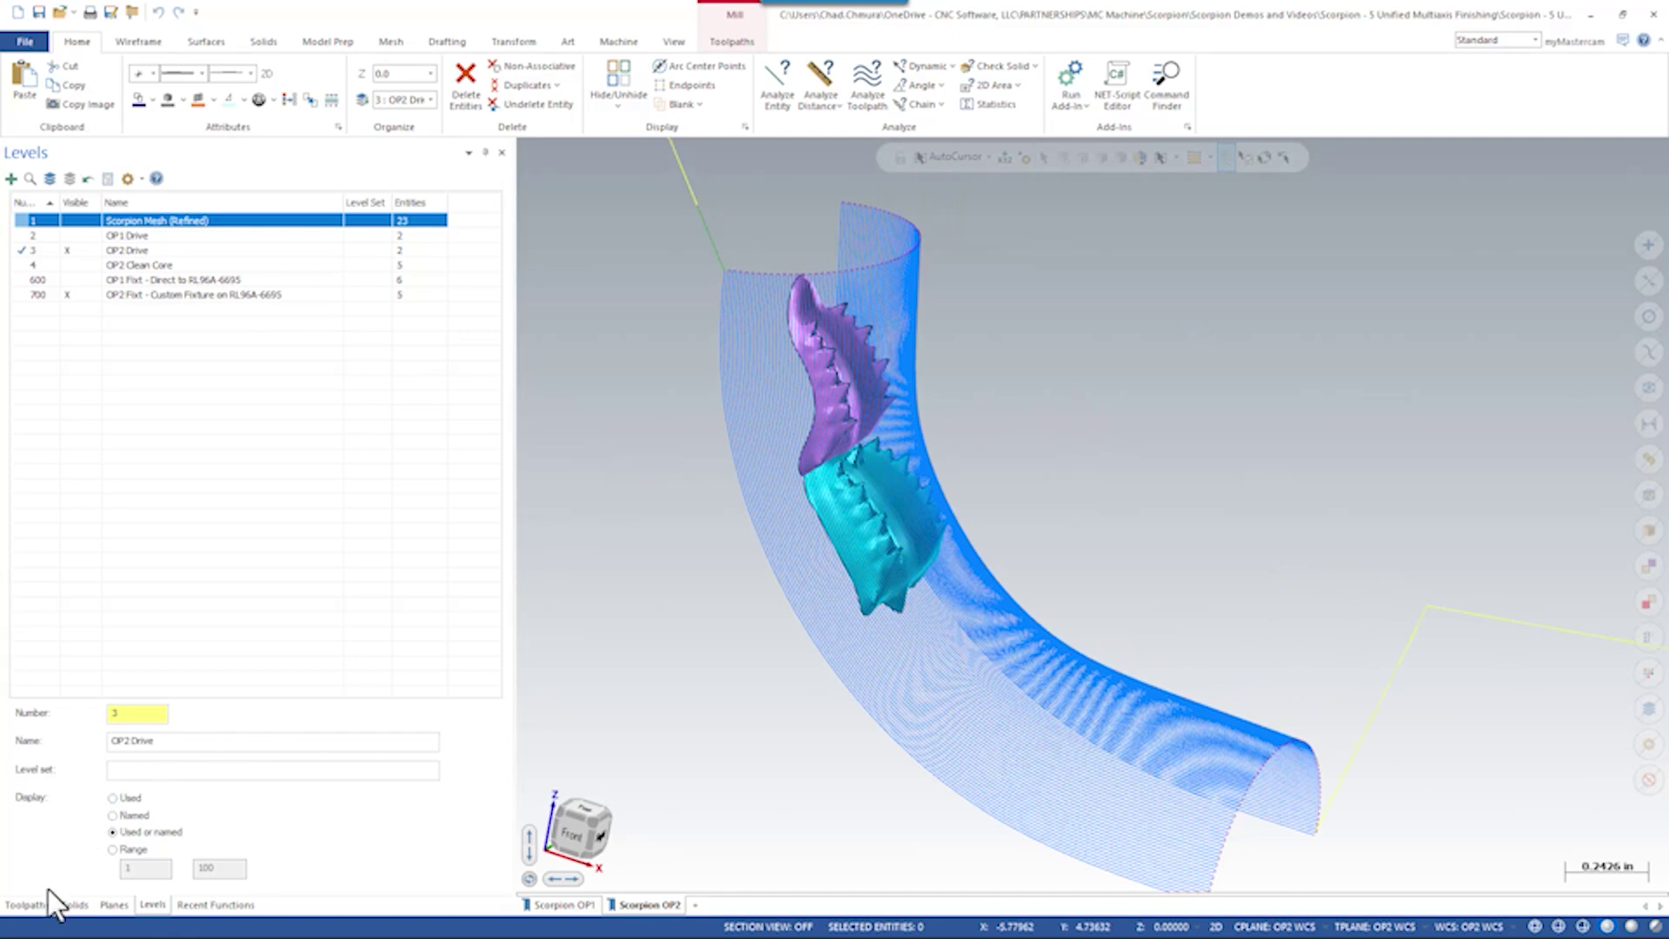
pyautogui.click(27, 905)
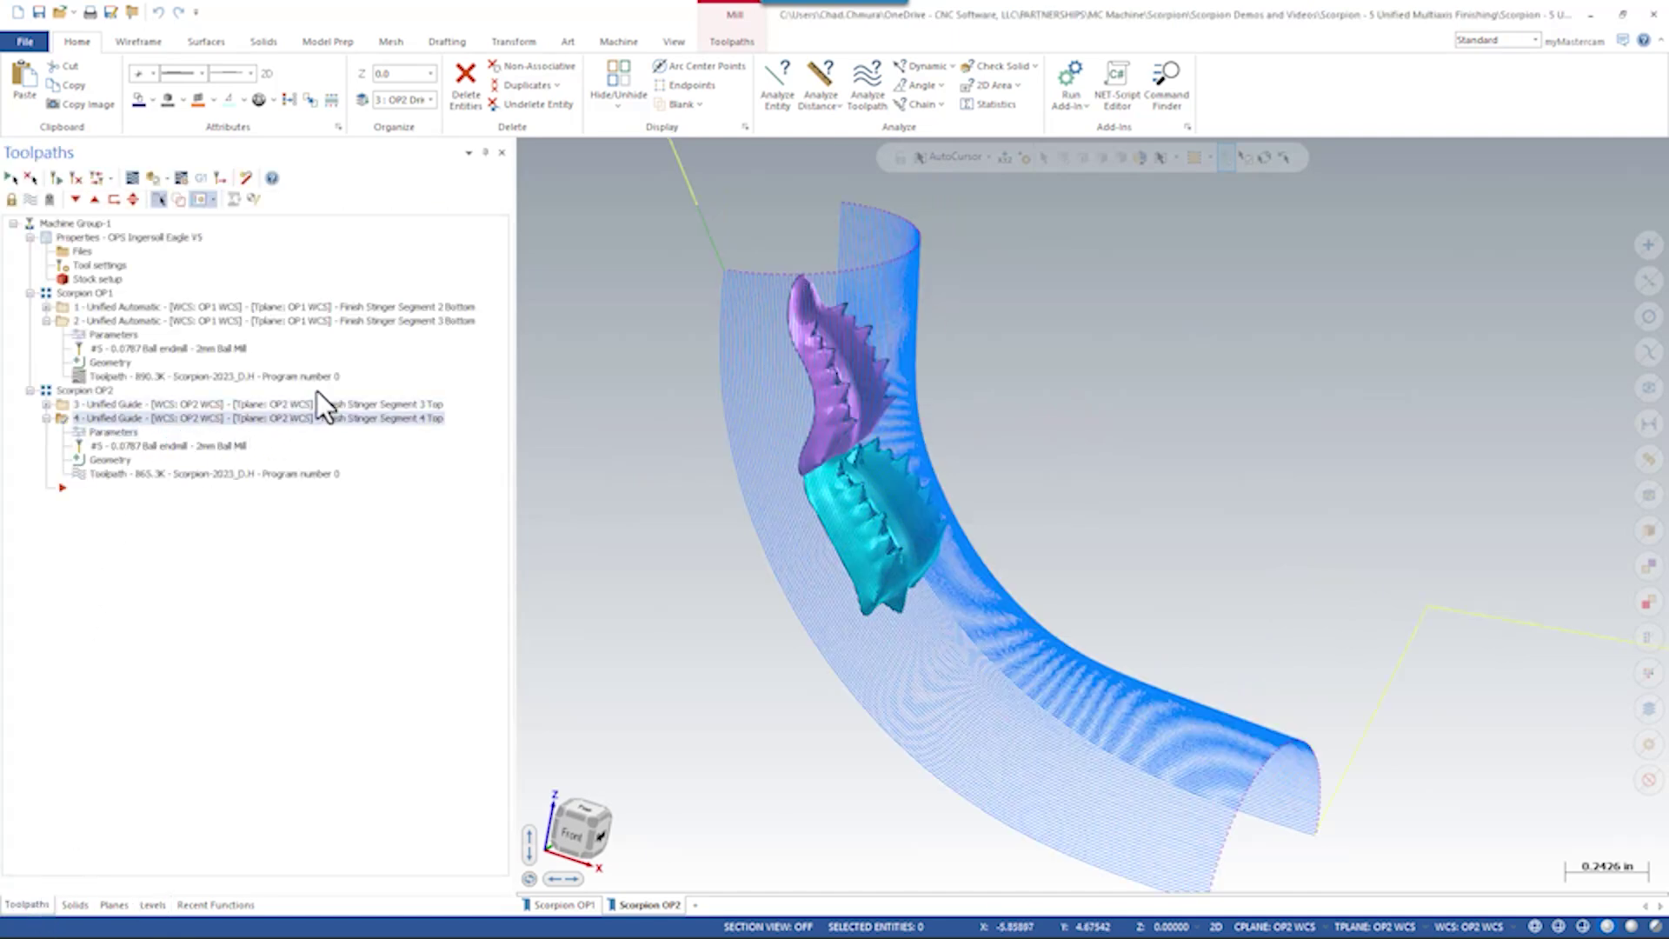
# Set flute collision check 1 to retract along the tool axis from the picked neighbouring segment, and regenerate
pyautogui.doubleClick(316, 393)
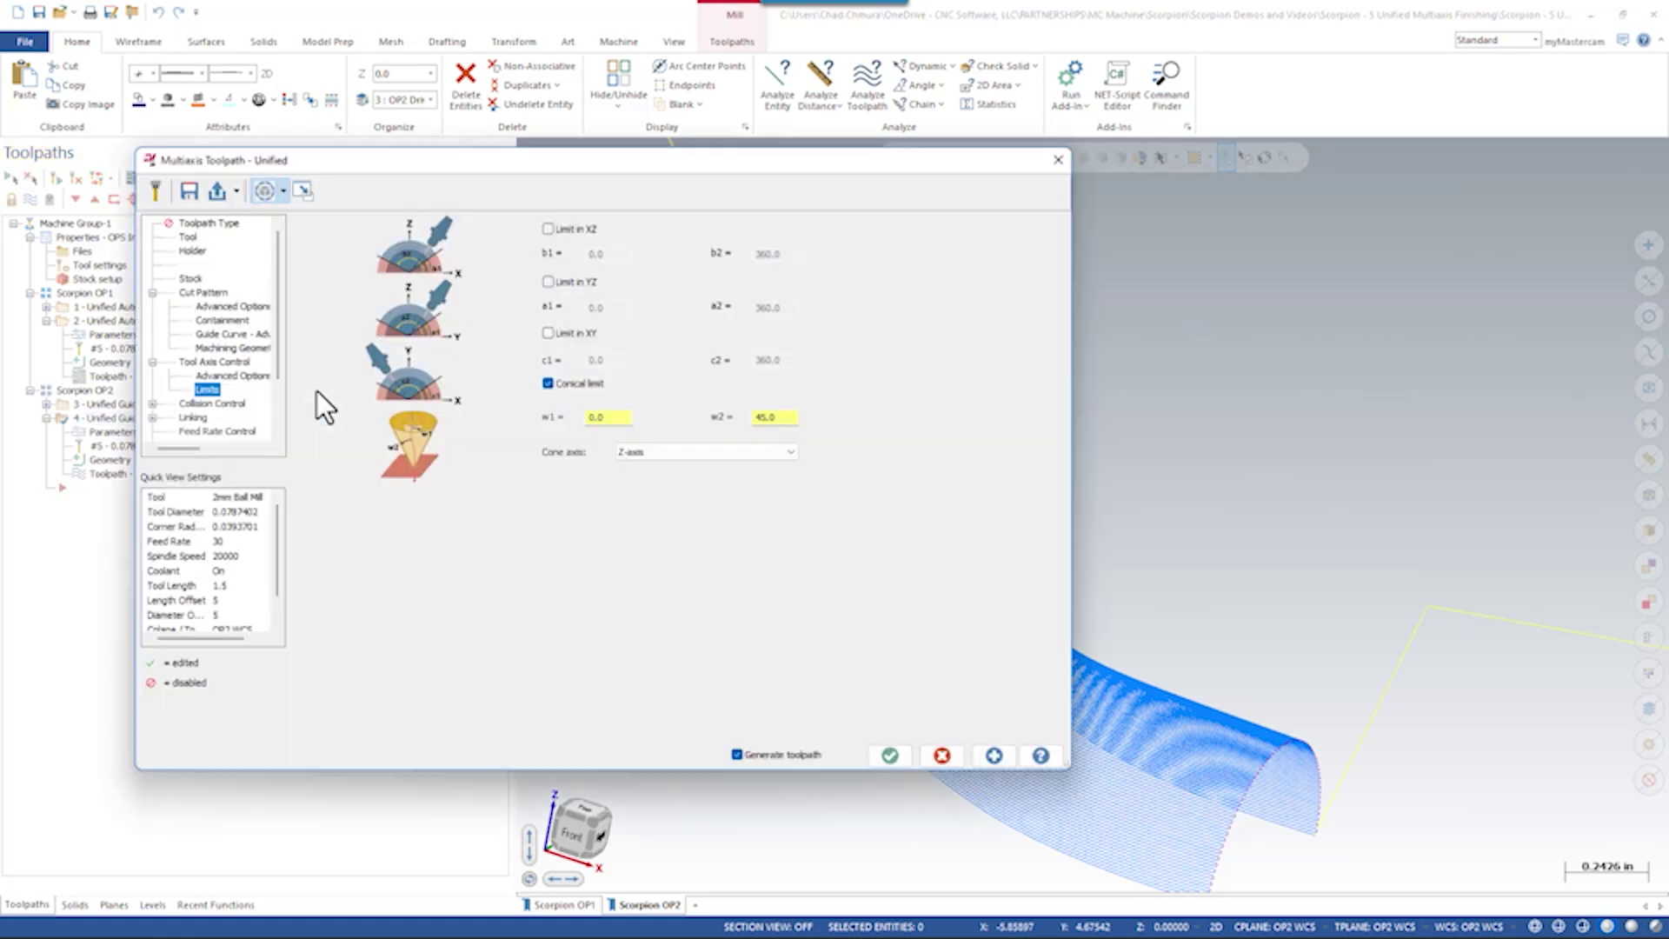
pyautogui.click(206, 403)
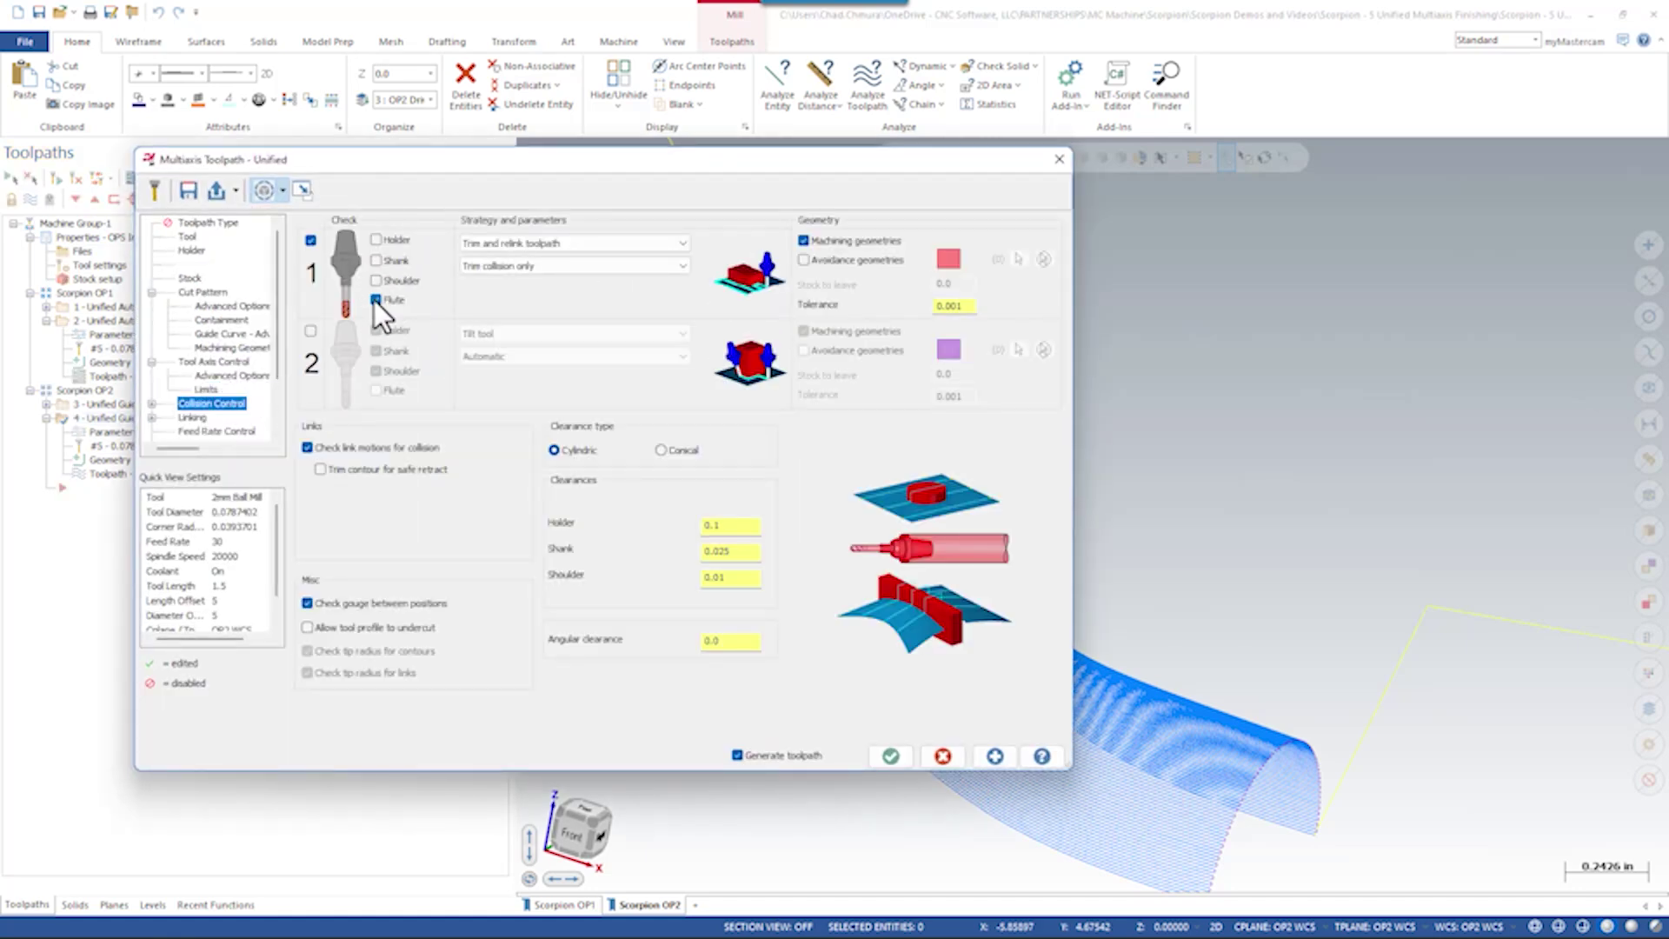
pyautogui.click(561, 243)
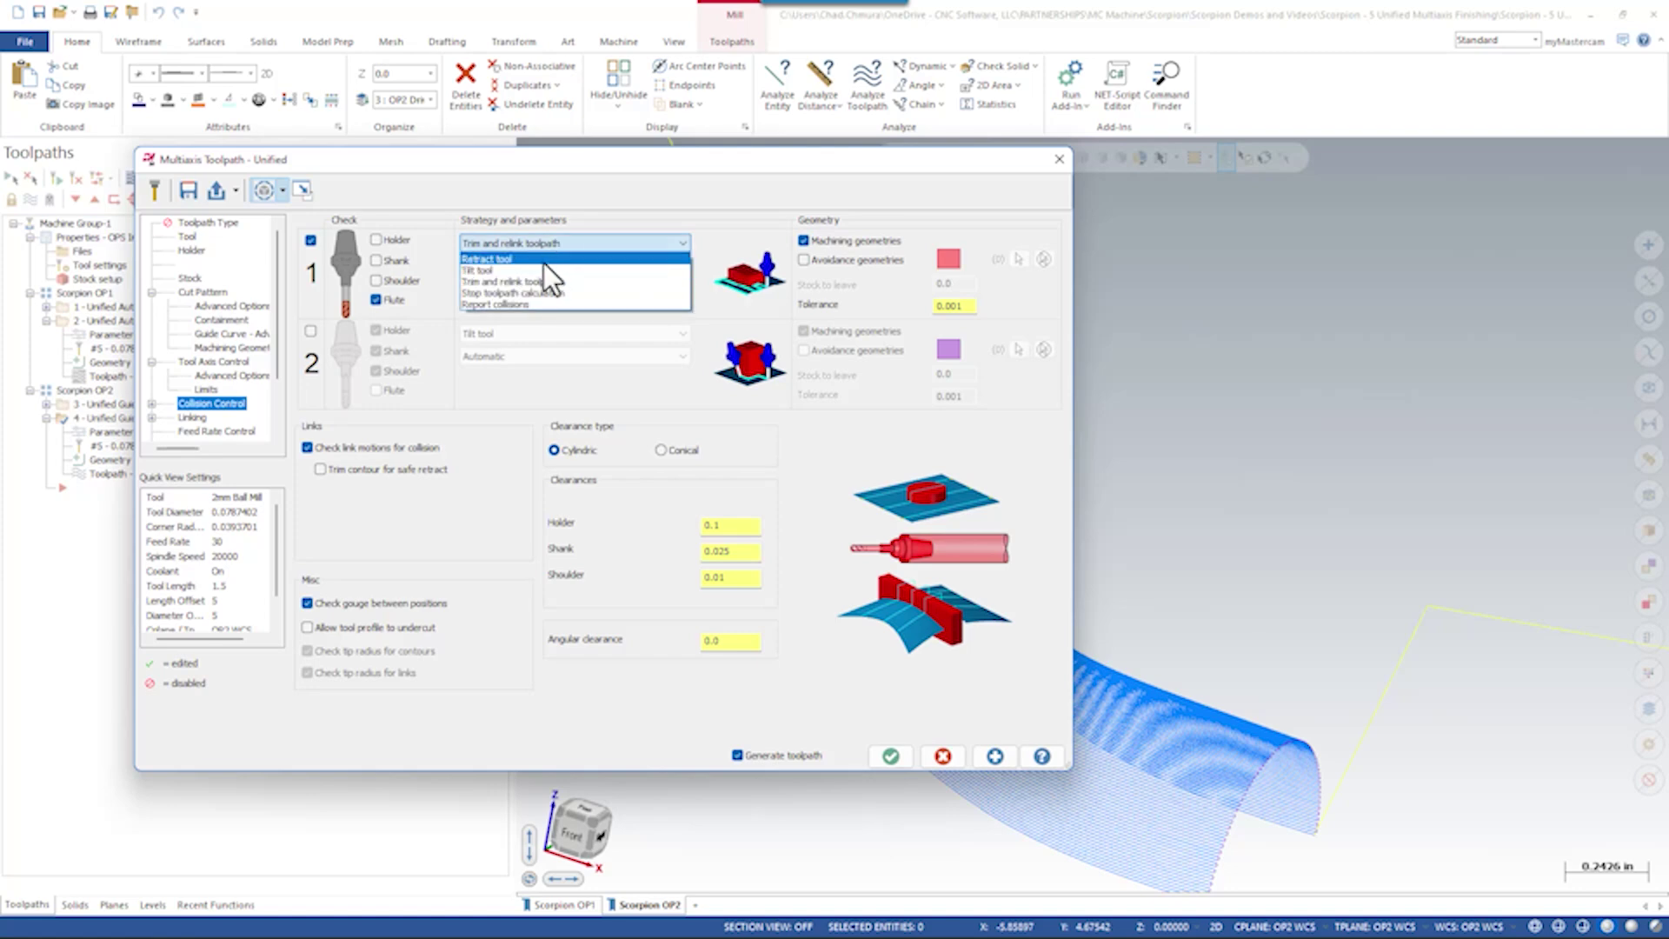
pyautogui.click(541, 260)
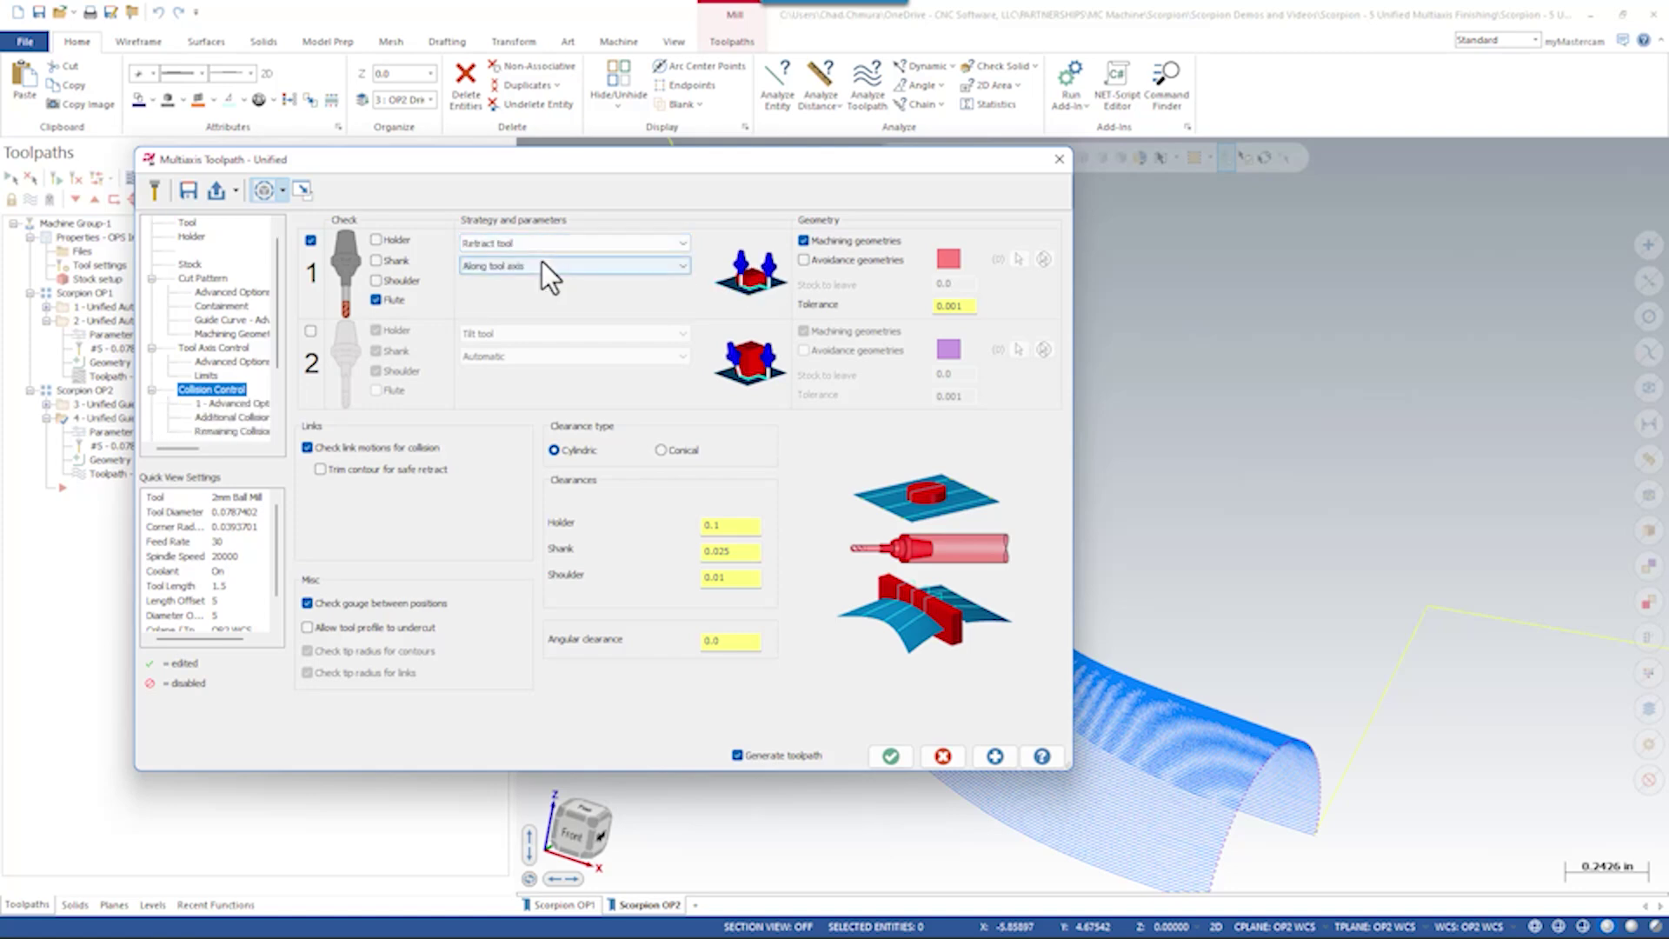
pyautogui.click(805, 260)
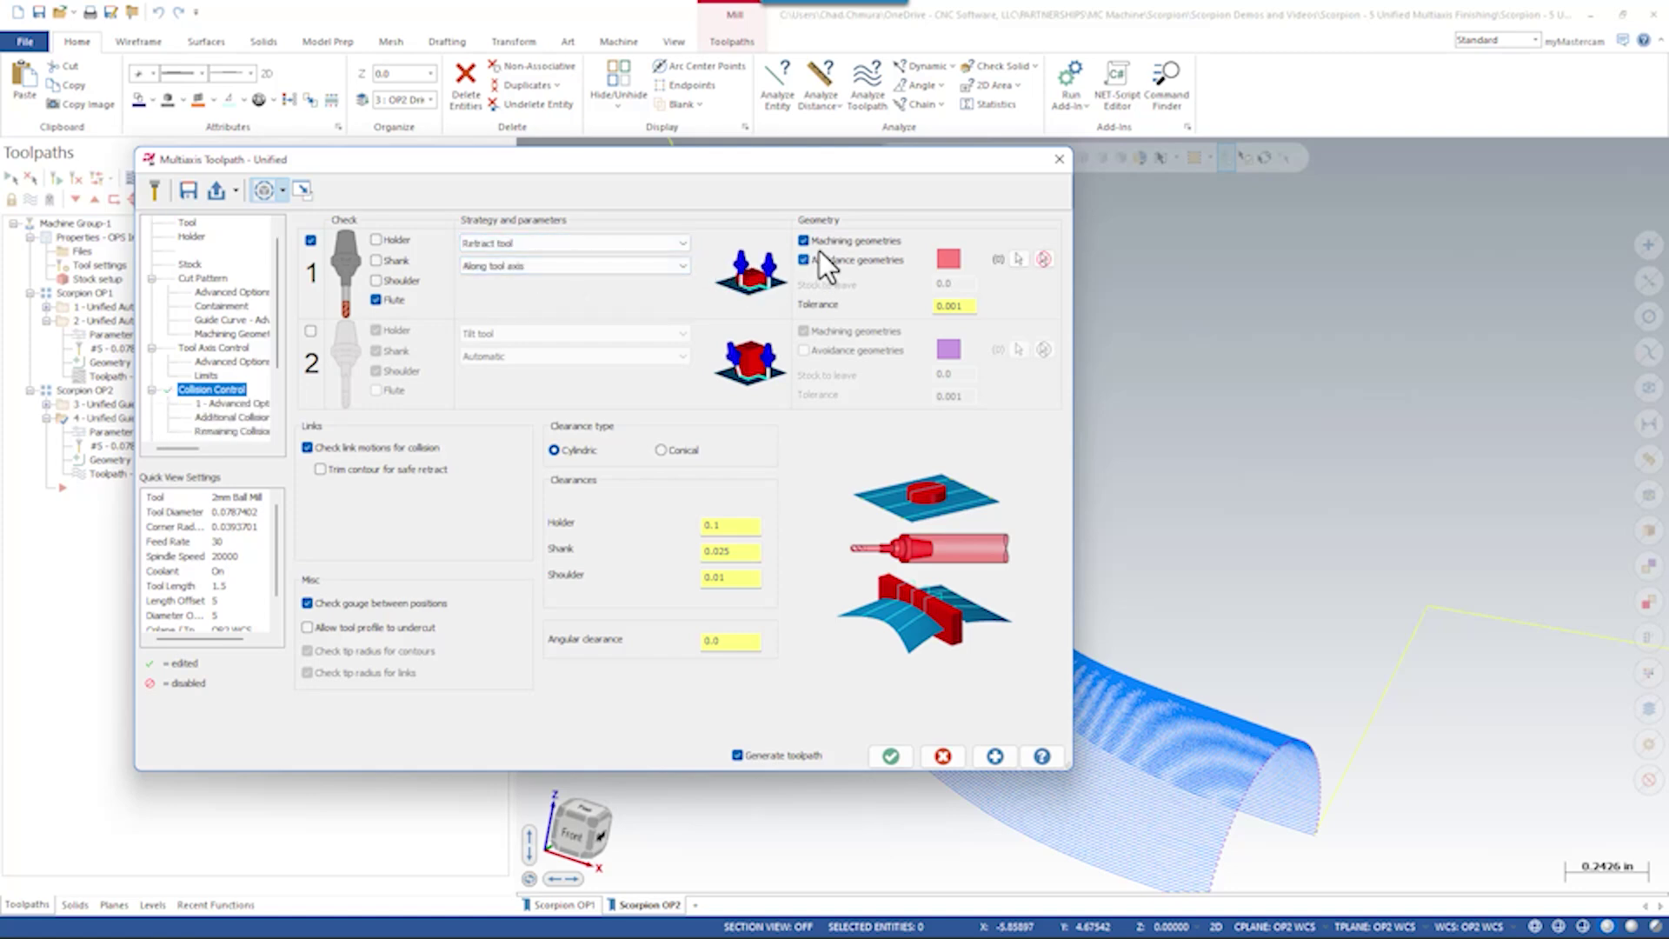
pyautogui.click(1019, 260)
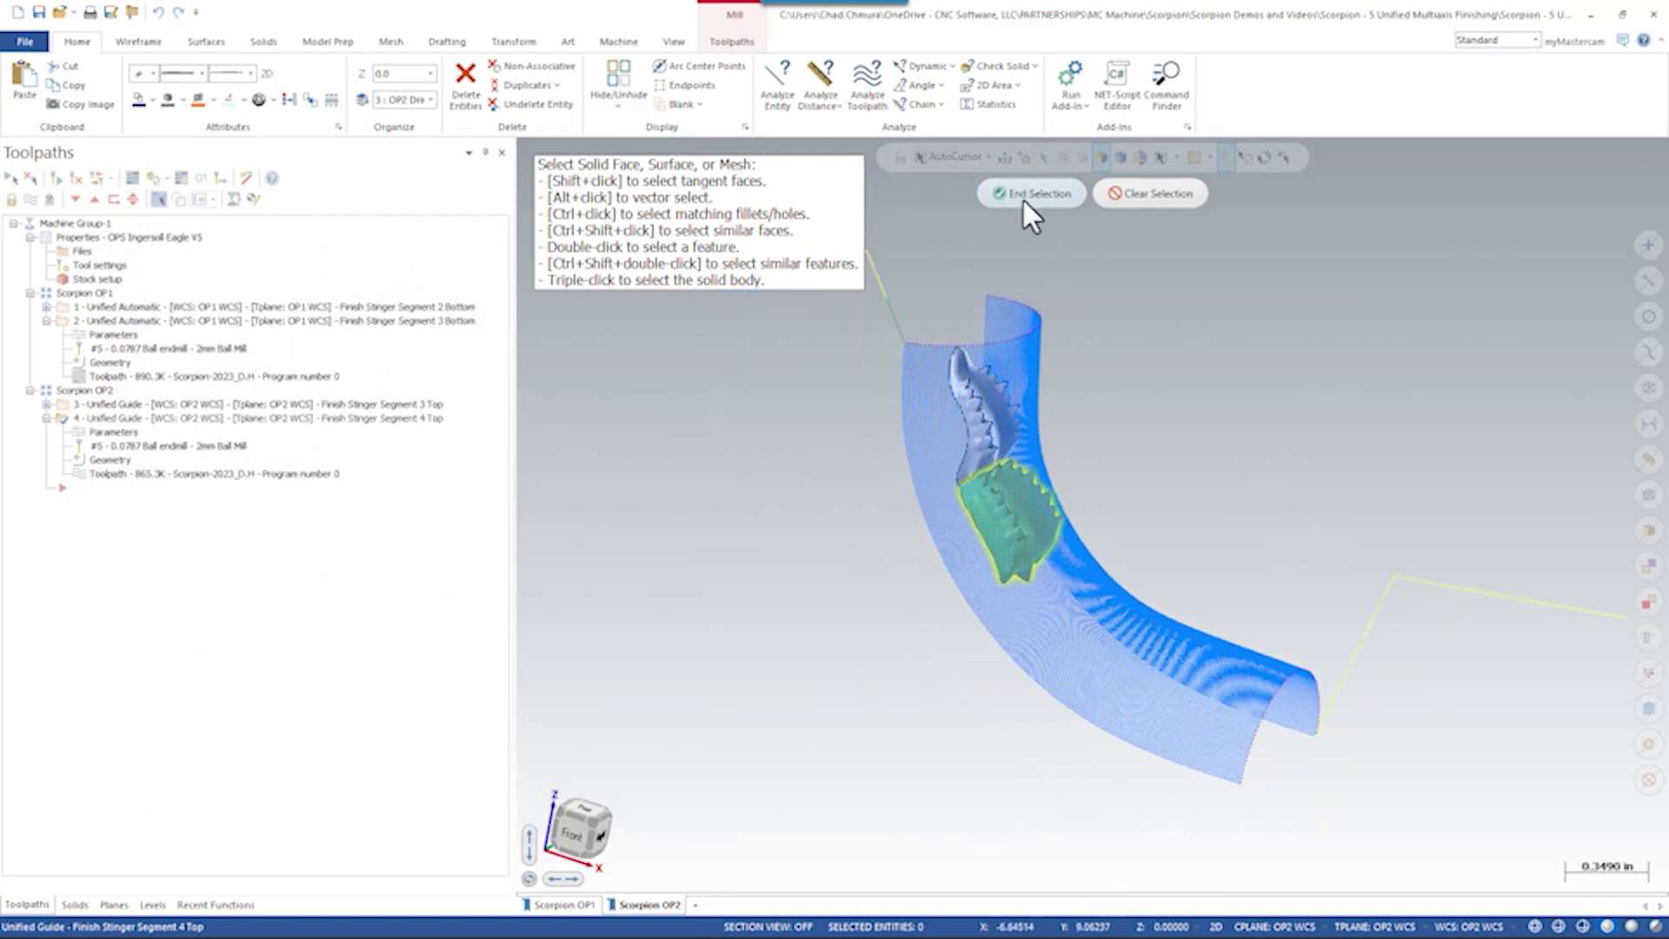
pyautogui.click(1026, 194)
pyautogui.scroll(4, 1130, 361)
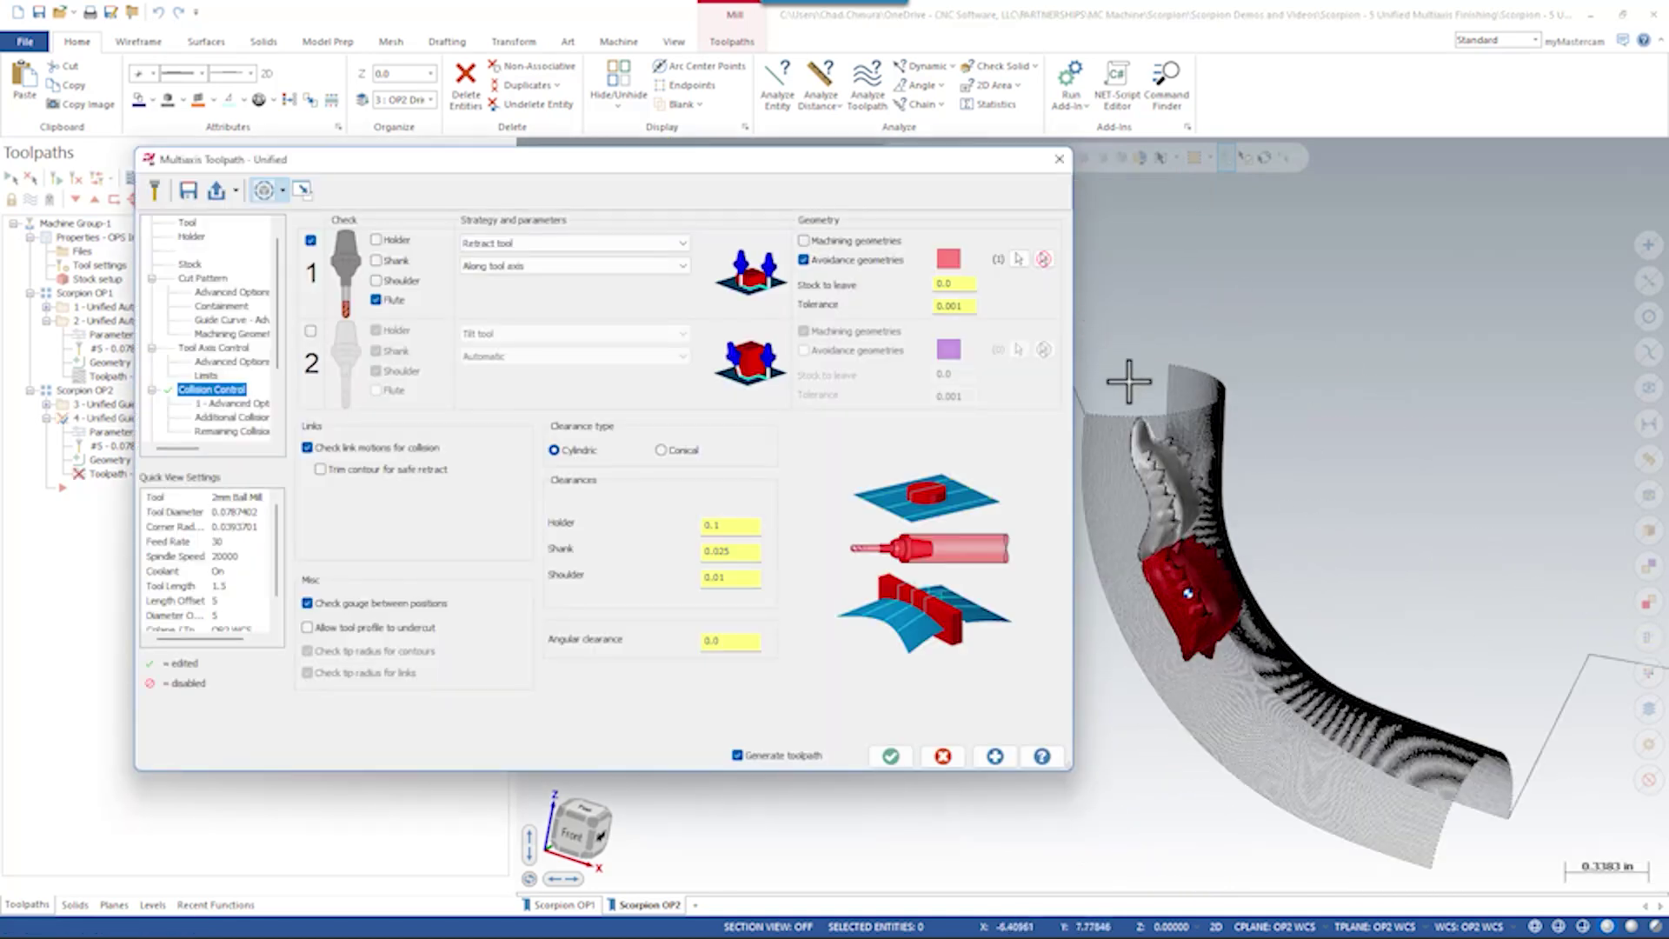
pyautogui.click(997, 758)
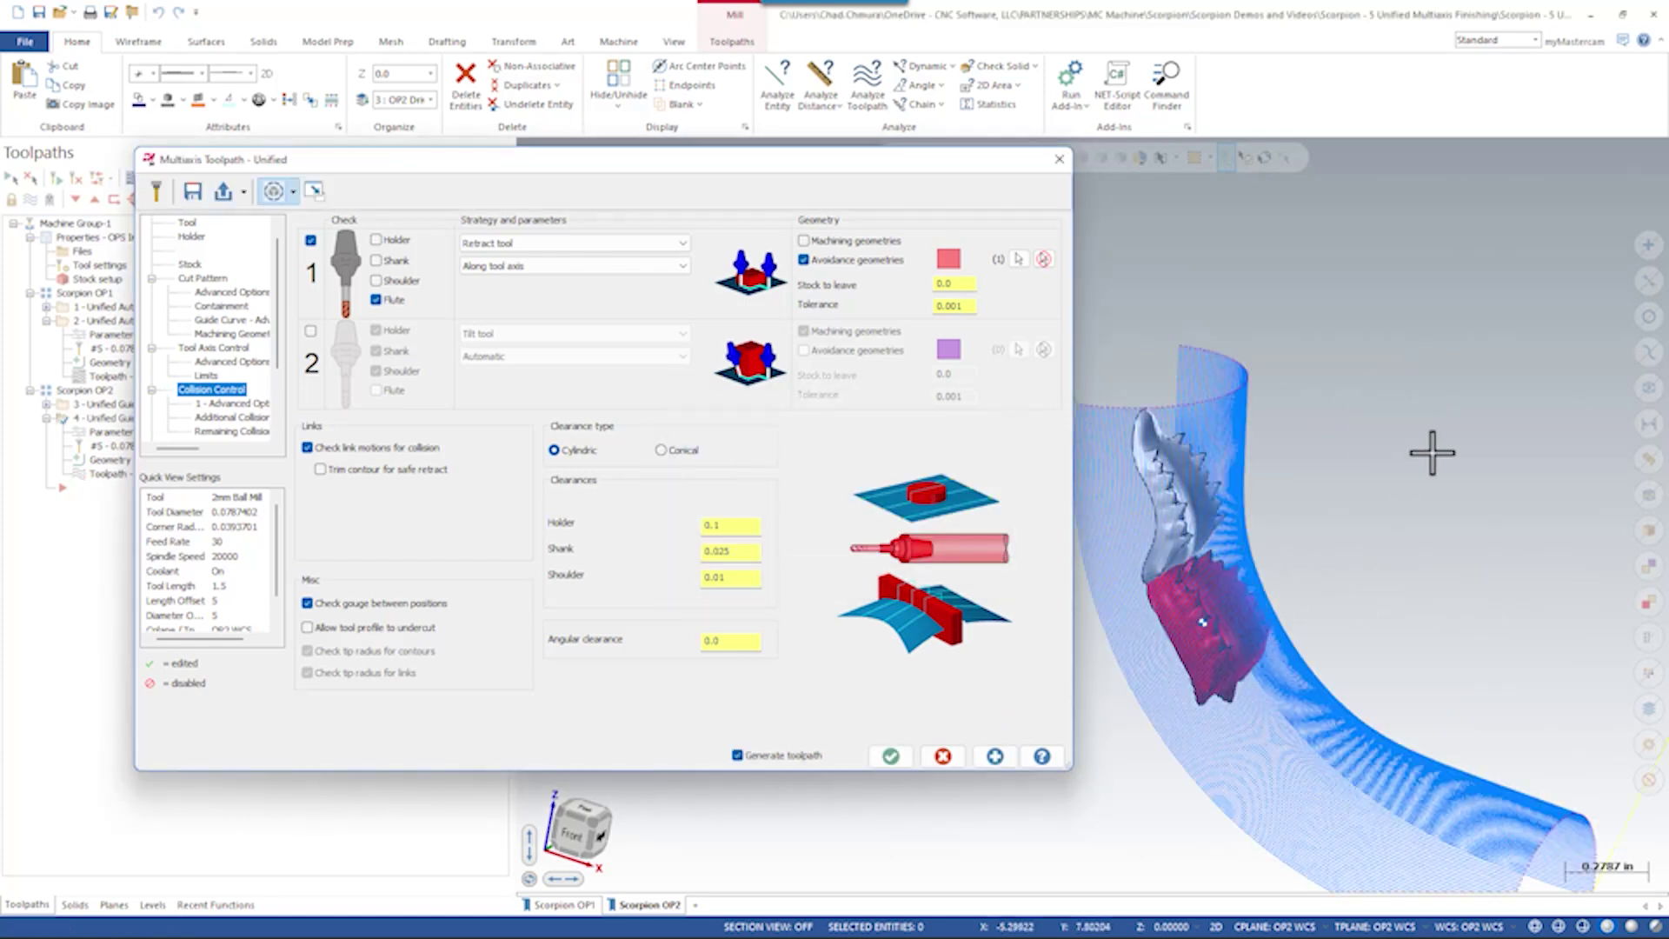
# Turn on Drop tool down wherever needed, regenerate, and inspect the toolpath from several sides
pyautogui.click(231, 402)
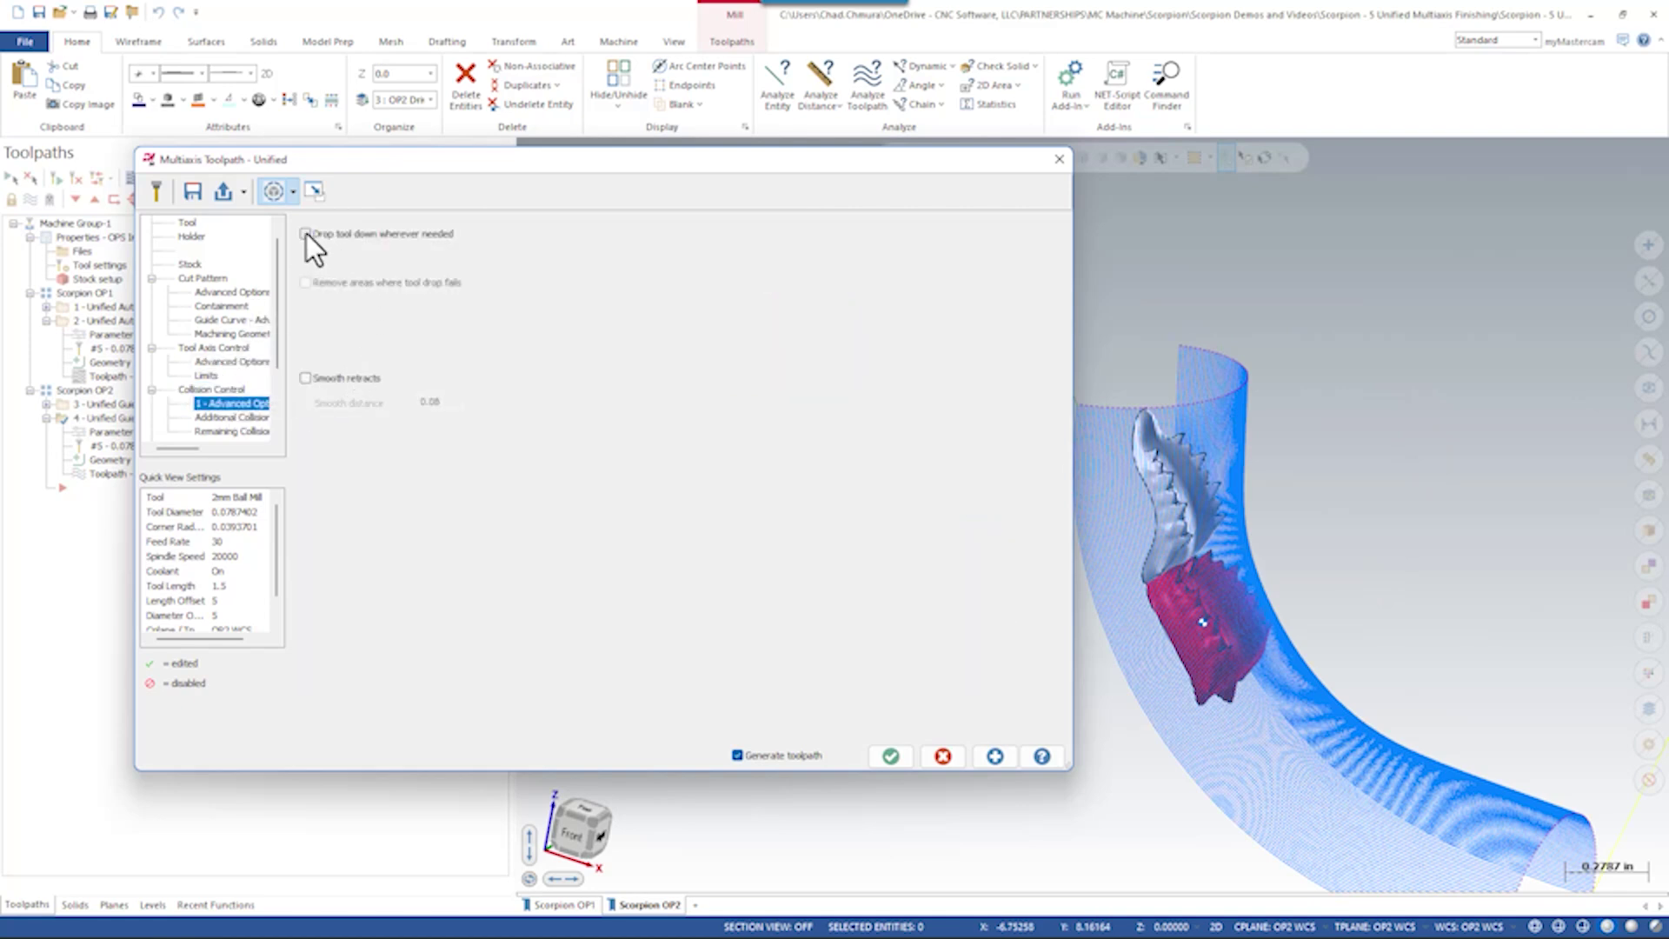
pyautogui.click(306, 233)
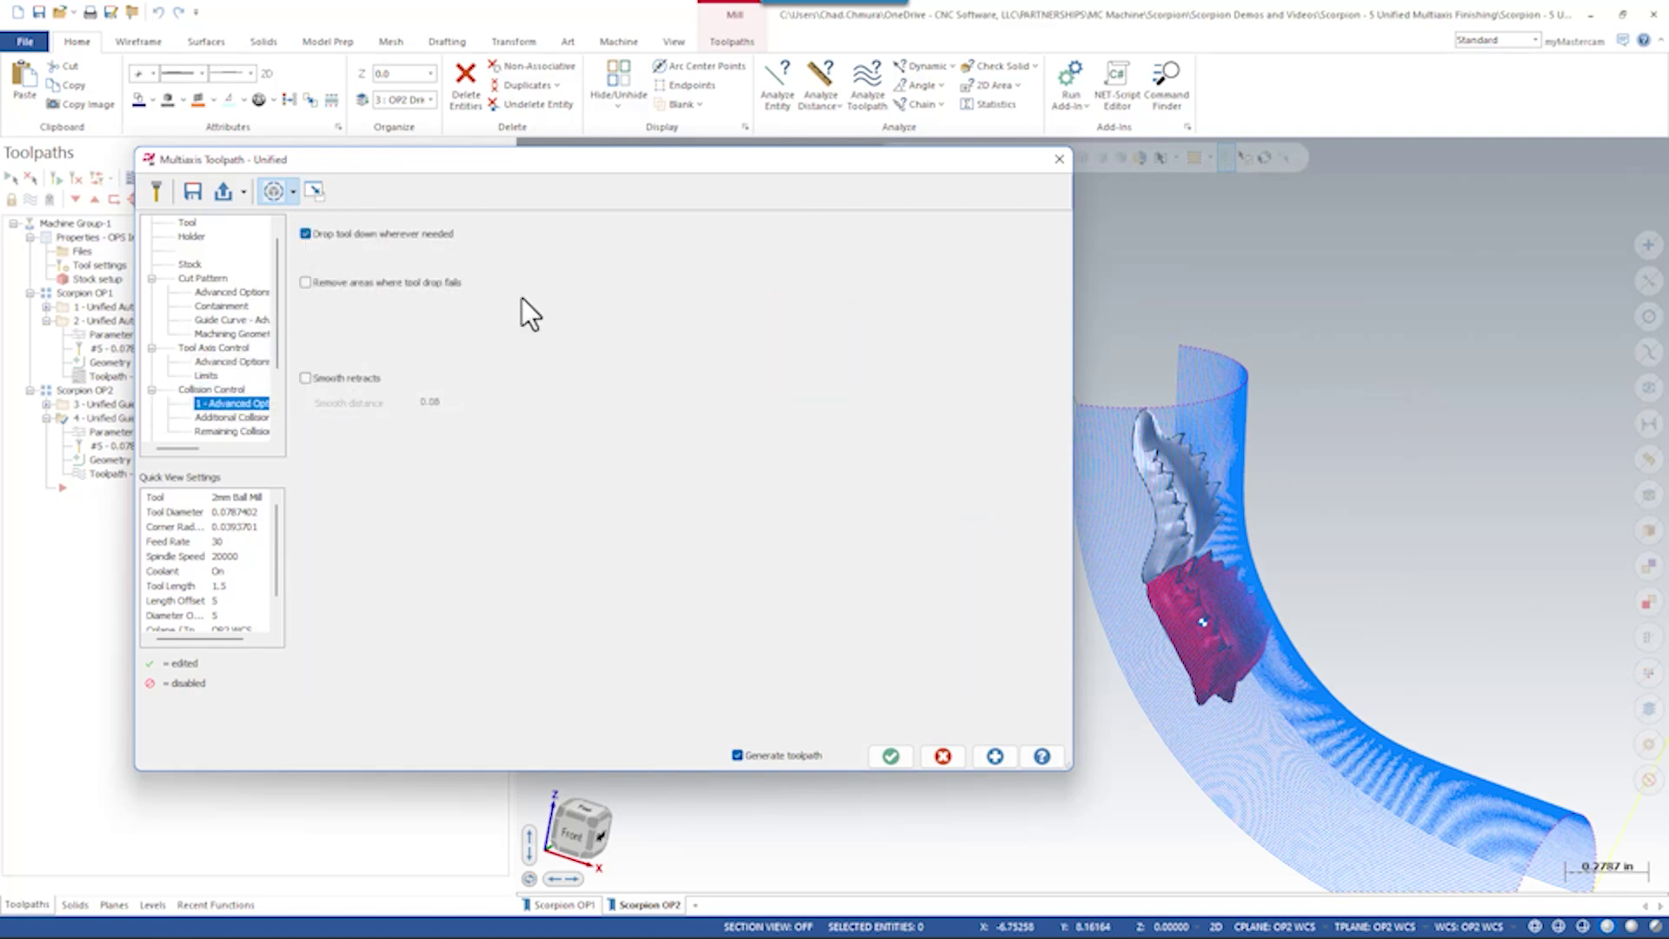
pyautogui.click(994, 756)
pyautogui.scroll(3, 1226, 615)
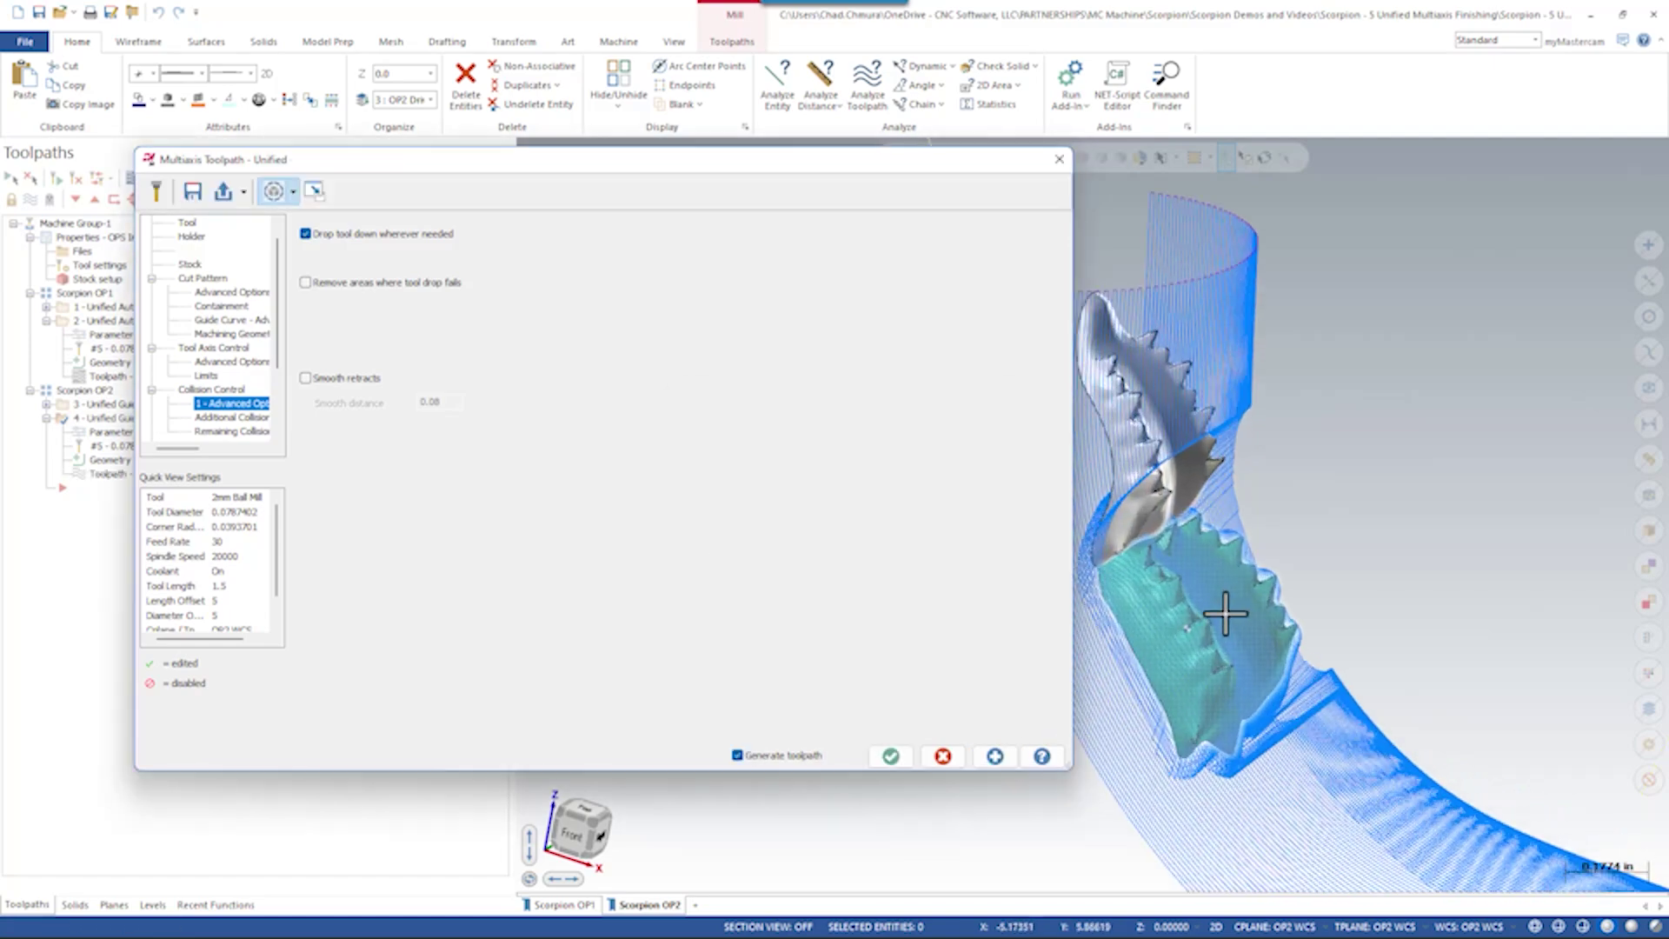
pyautogui.moveTo(1226, 615); pyautogui.dragTo(1137, 410, button='middle')
pyautogui.scroll(-2, 1320, 571)
pyautogui.scroll(2, 1230, 585)
pyautogui.scroll(-2, 1309, 525)
pyautogui.scroll(-1, 1221, 359)
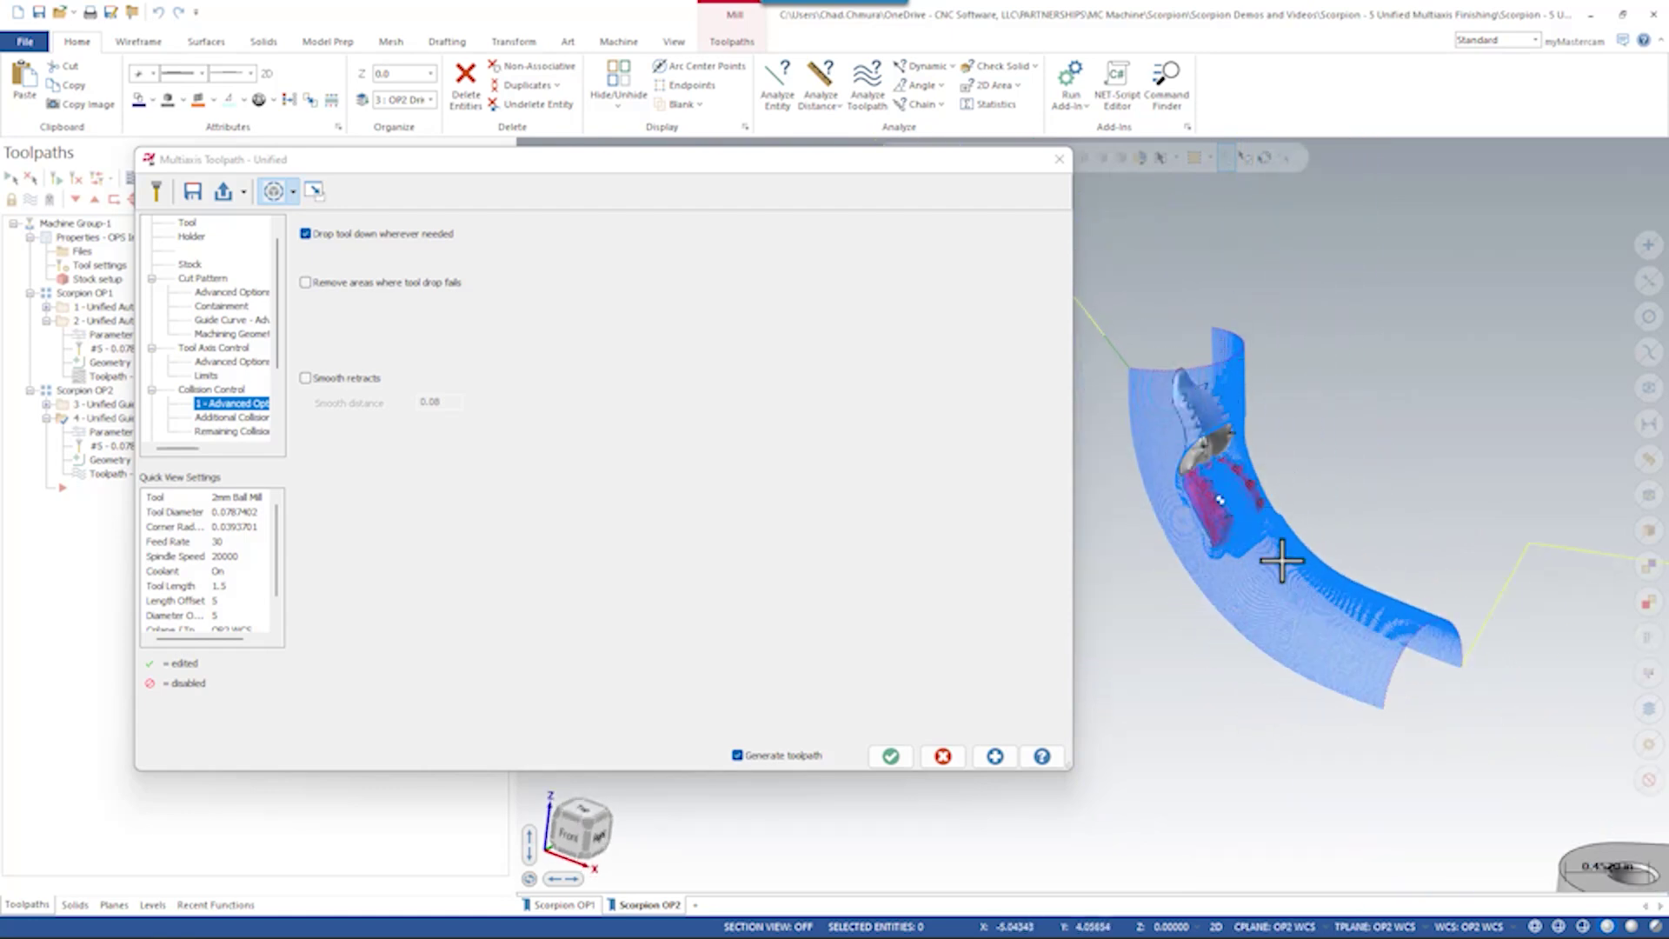
pyautogui.moveTo(1160, 372); pyautogui.dragTo(1185, 399, button='middle')
pyautogui.scroll(2, 1174, 418)
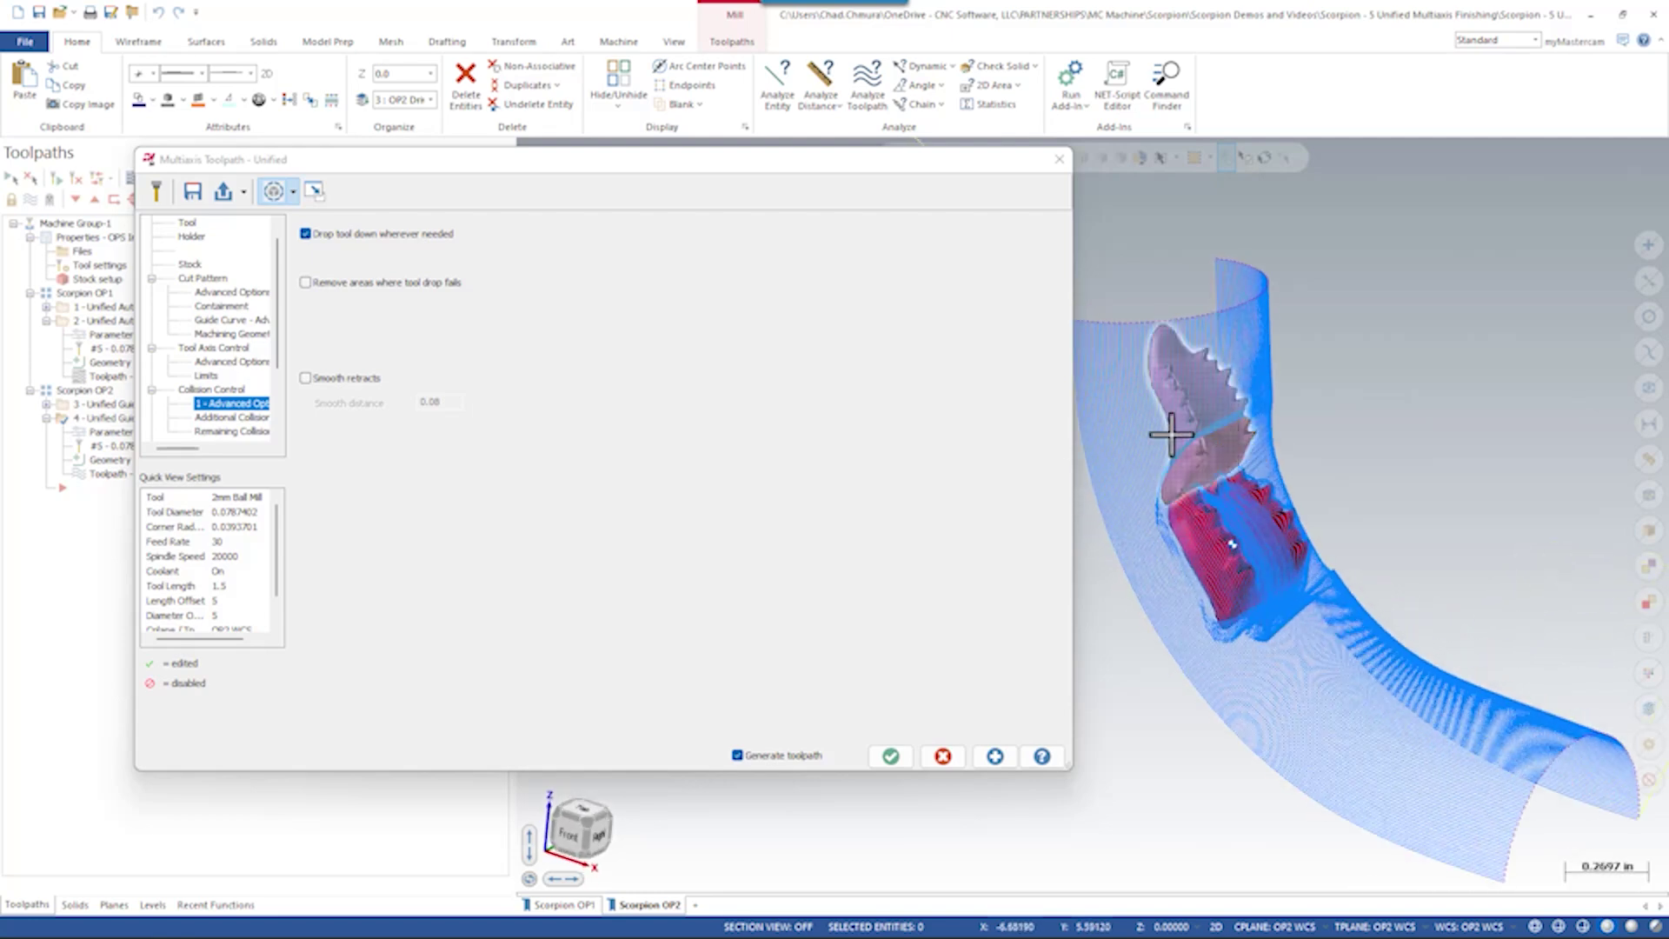
# Remove areas where the tool drop fails, regenerate, and inspect the trimmed toolpath
pyautogui.click(305, 282)
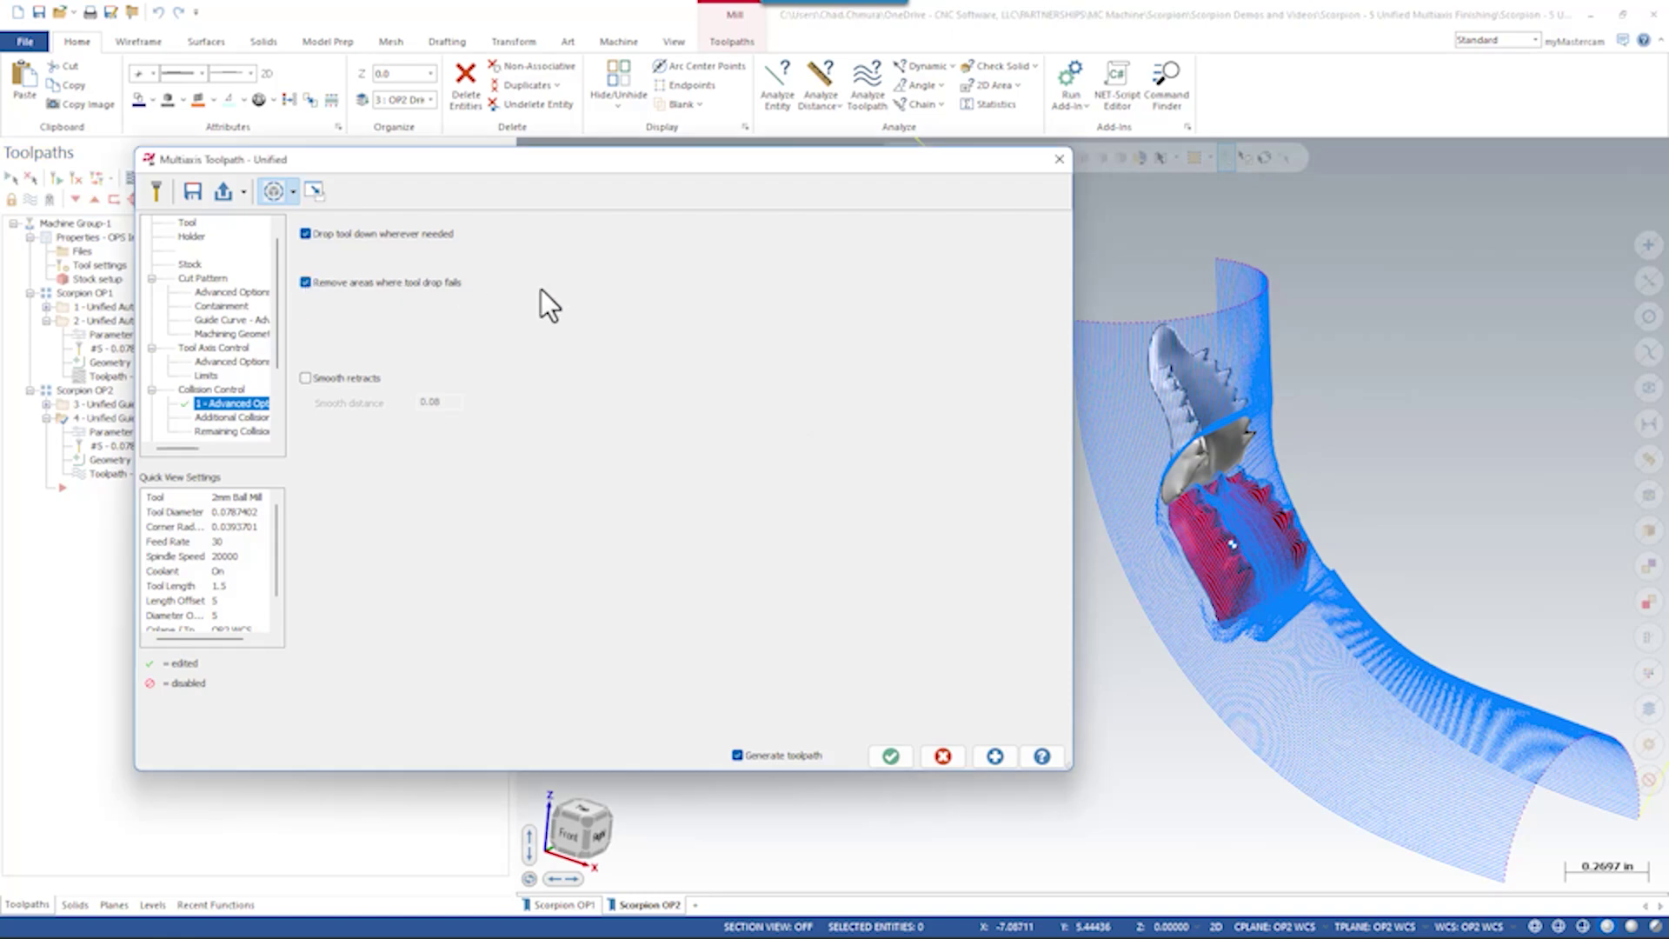
pyautogui.click(996, 756)
pyautogui.scroll(2, 1211, 540)
pyautogui.scroll(1, 1247, 561)
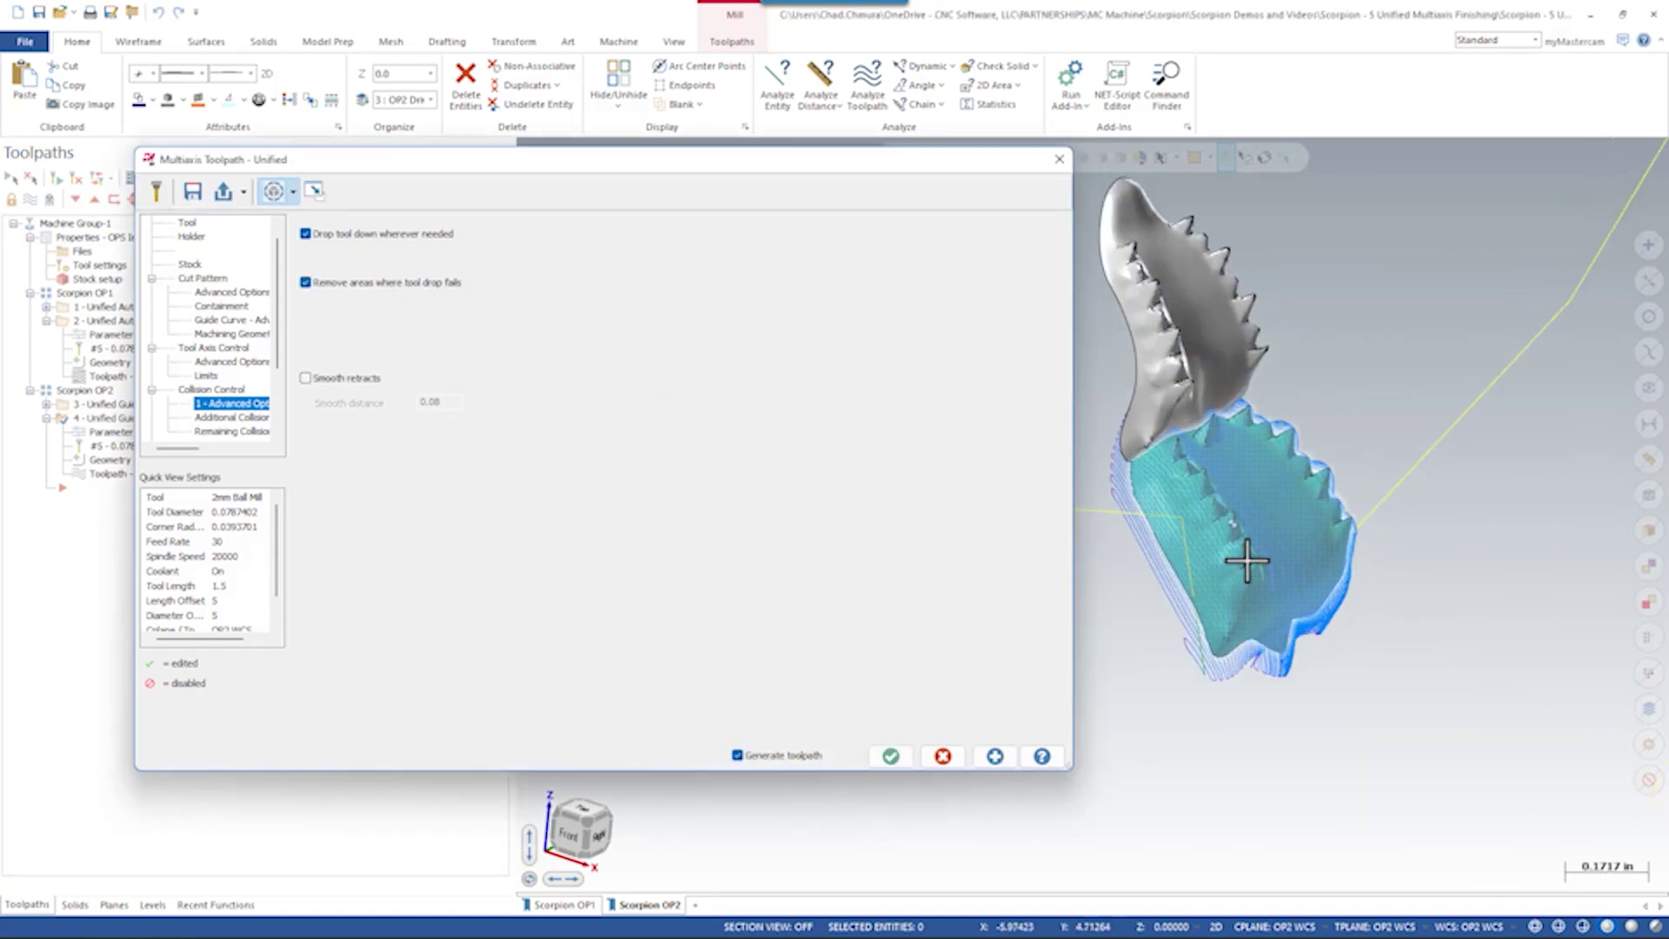
pyautogui.moveTo(1246, 561)
pyautogui.mouseDown(button='middle')
pyautogui.moveTo(1069, 581)
pyautogui.moveTo(1334, 549)
pyautogui.moveTo(1278, 563)
pyautogui.mouseUp(button='middle')
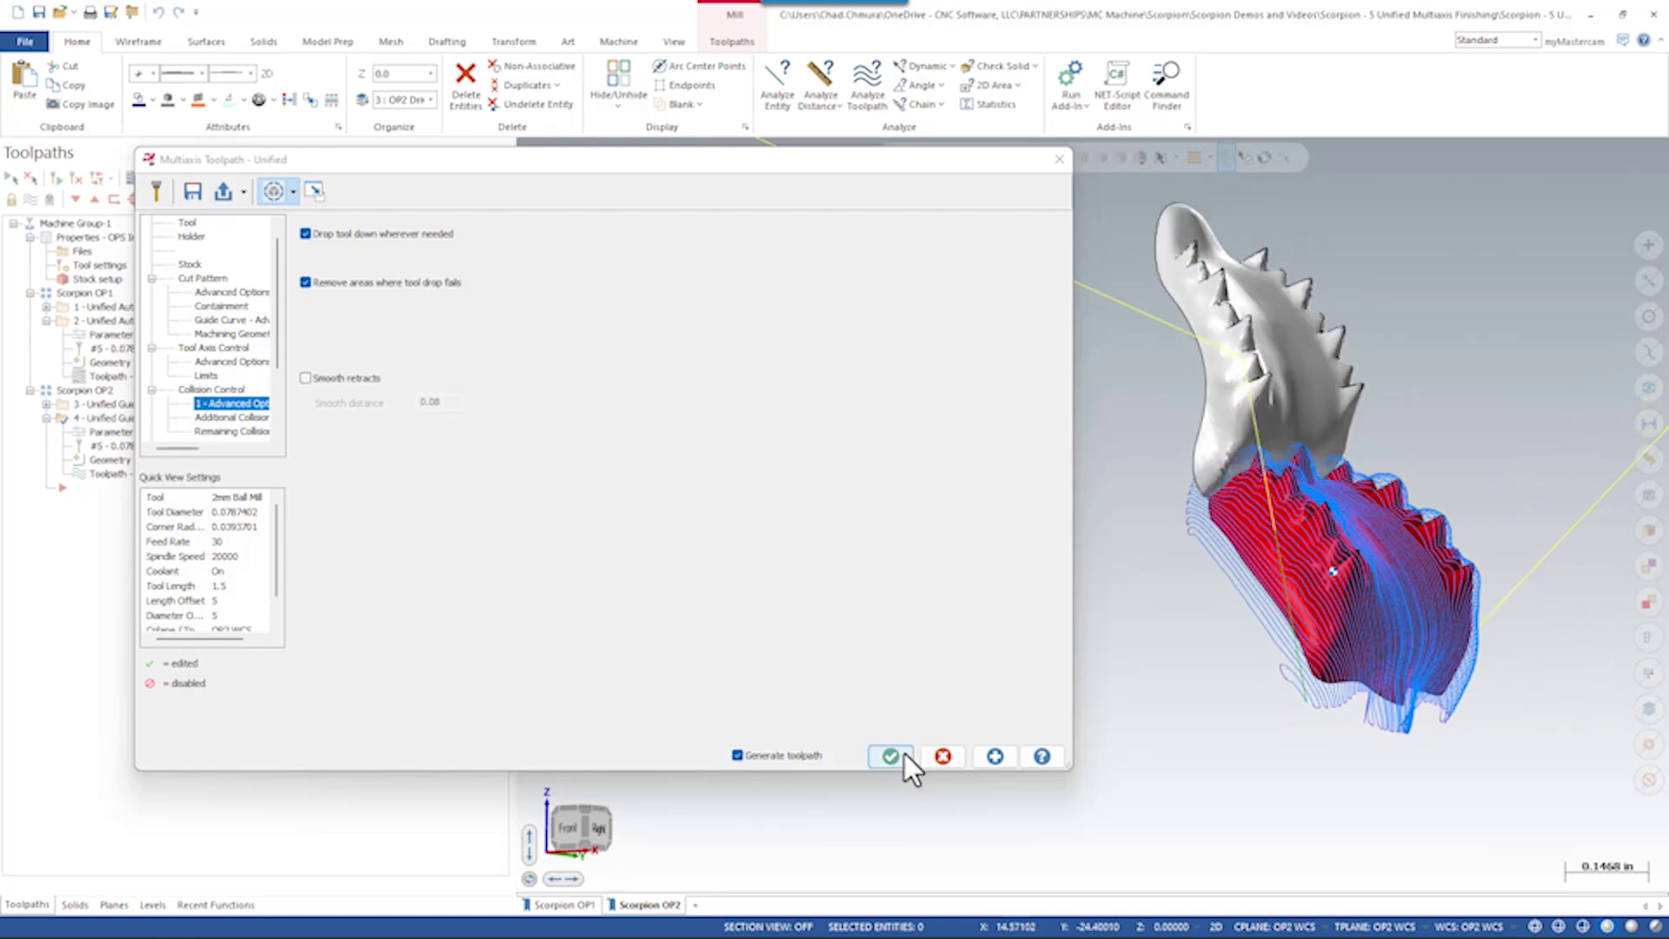
# Enable collision check 2 without the holder, set to trim and relink, with avoidance geometry on
pyautogui.click(212, 389)
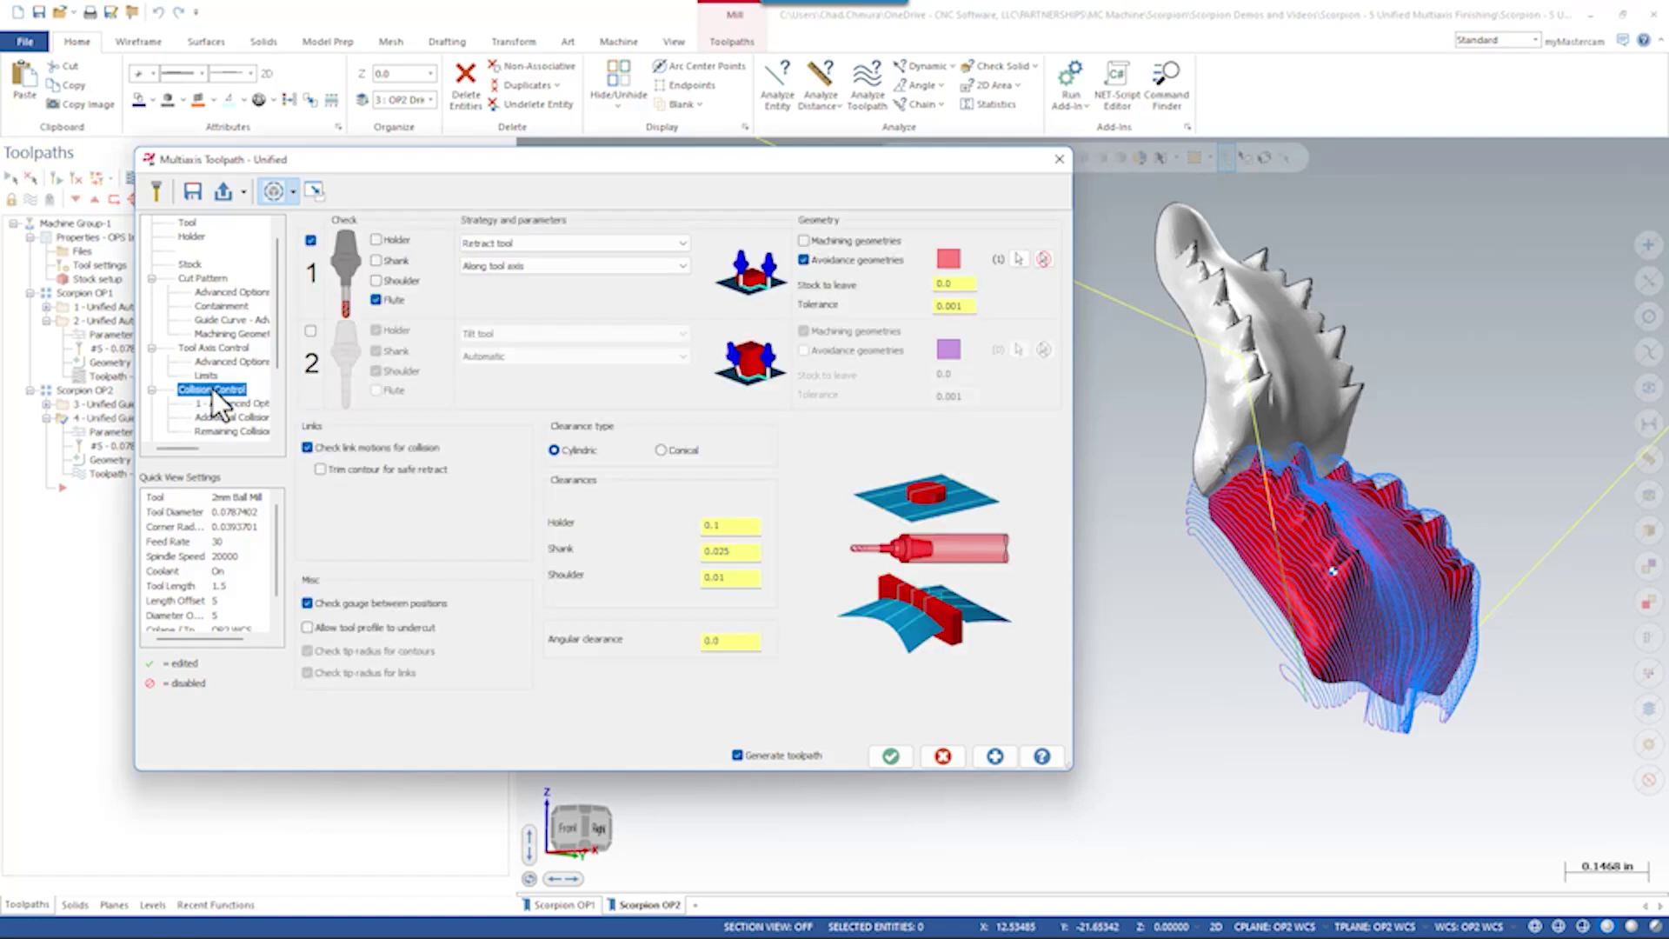
pyautogui.click(311, 332)
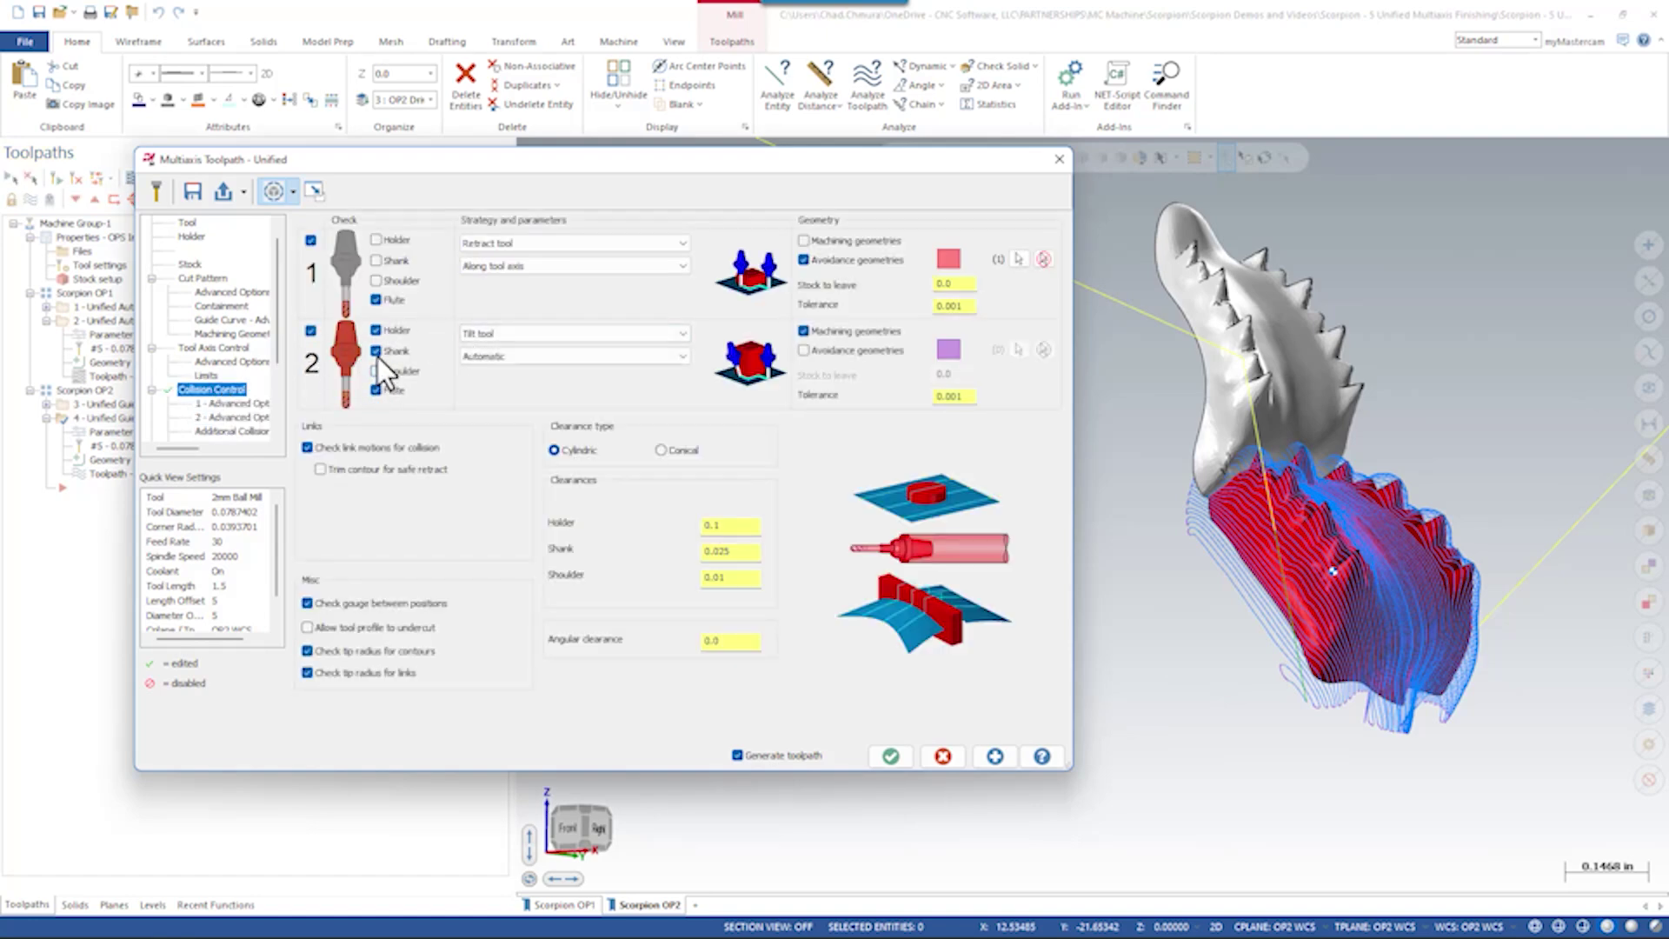
pyautogui.click(376, 330)
pyautogui.click(522, 334)
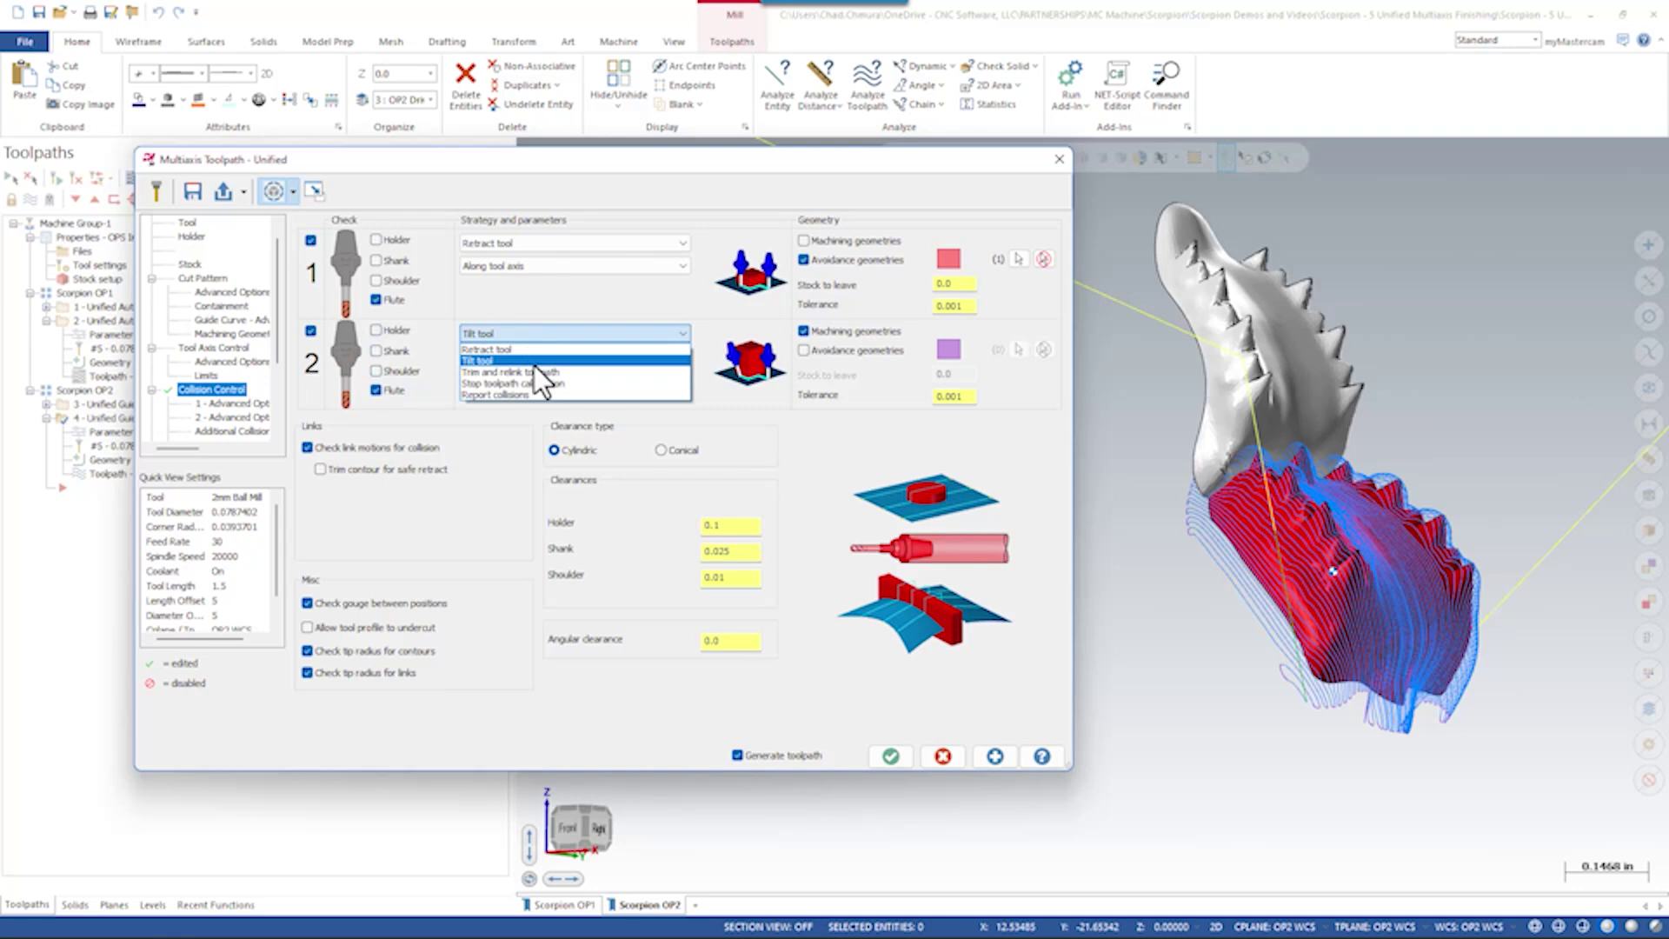
pyautogui.click(539, 371)
pyautogui.click(806, 351)
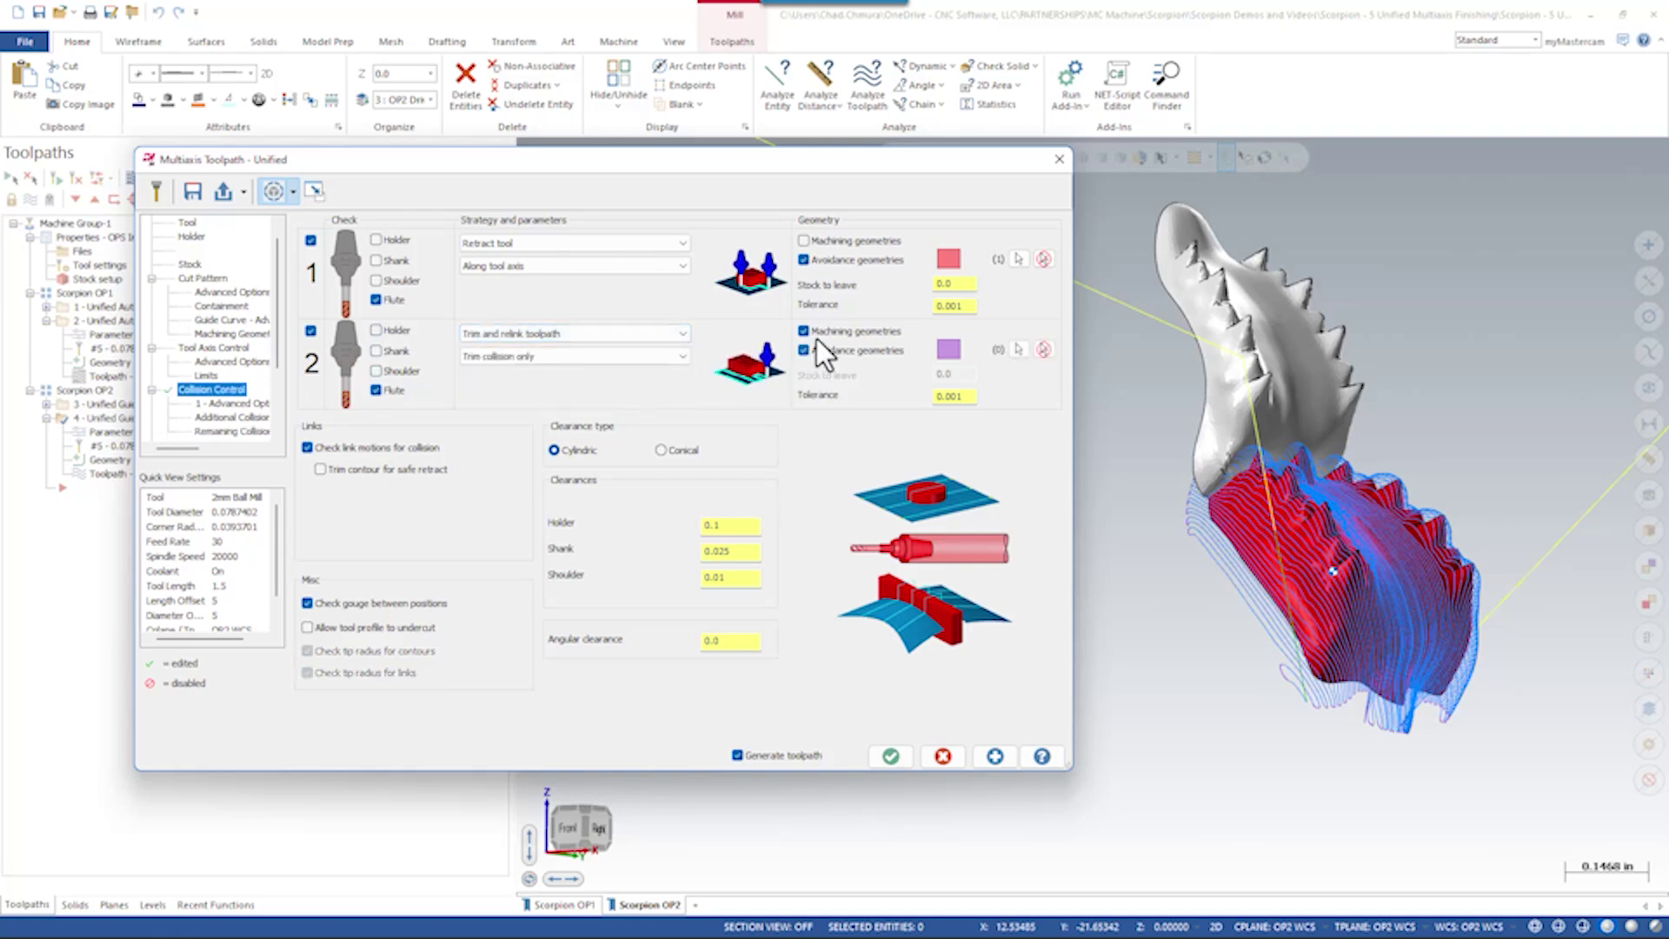
# Show the Scorpion Mesh (Refined) level, hide OP2 Drive, and pick the pink tail segment as avoidance geometry
pyautogui.click(1019, 350)
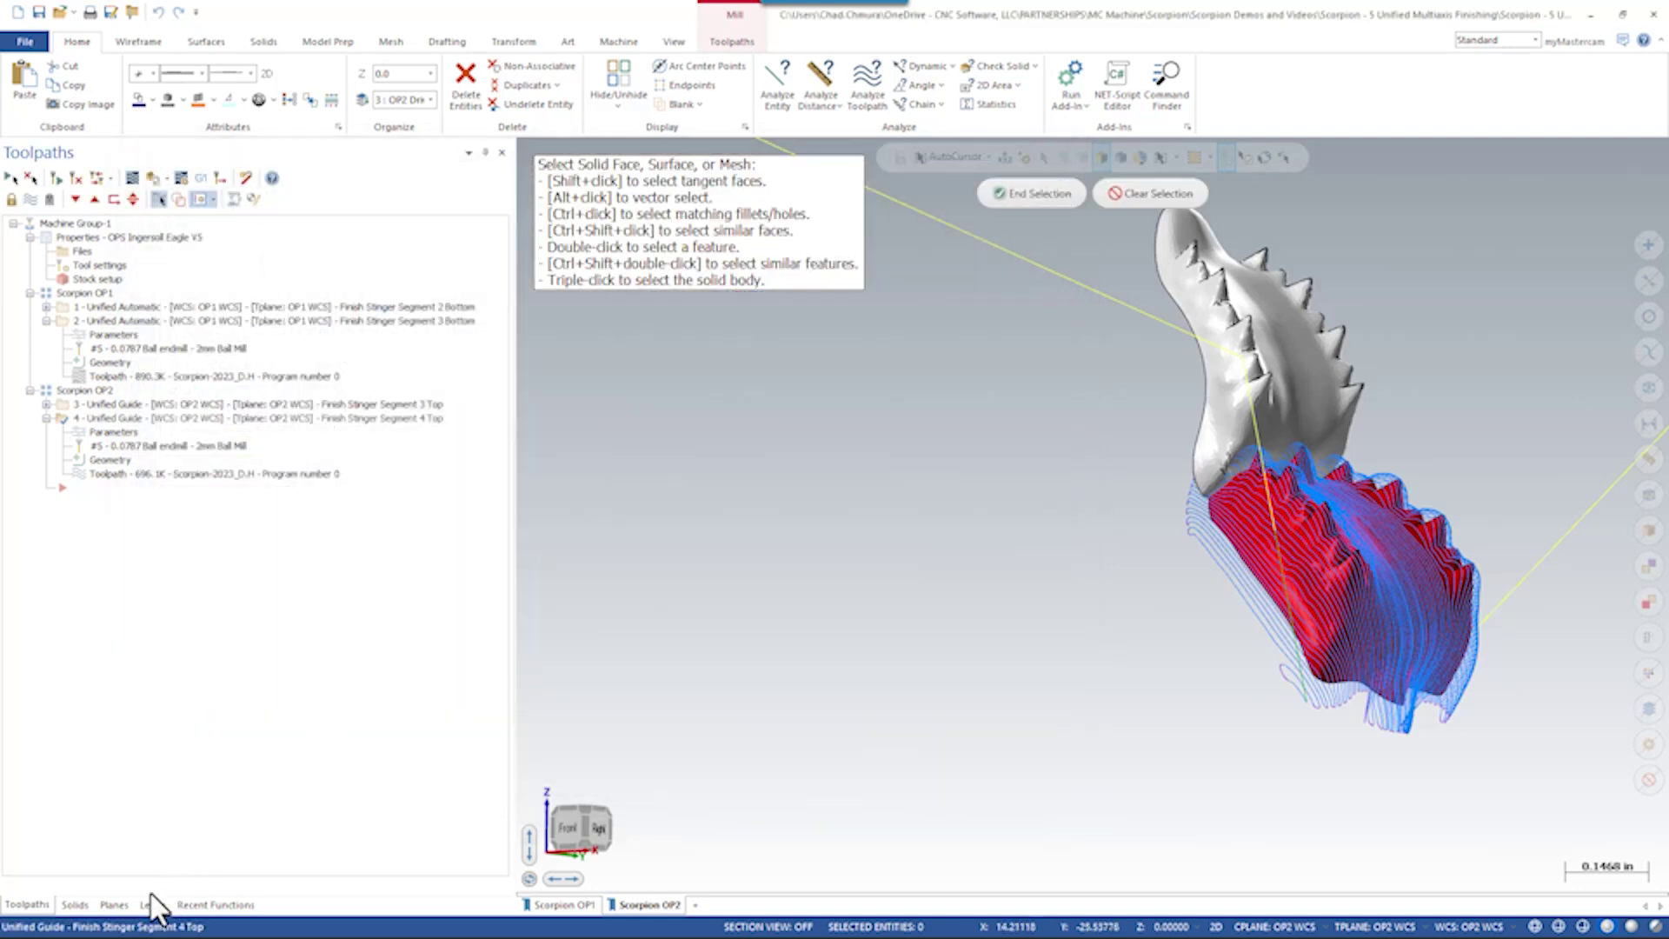
pyautogui.click(153, 904)
pyautogui.click(77, 221)
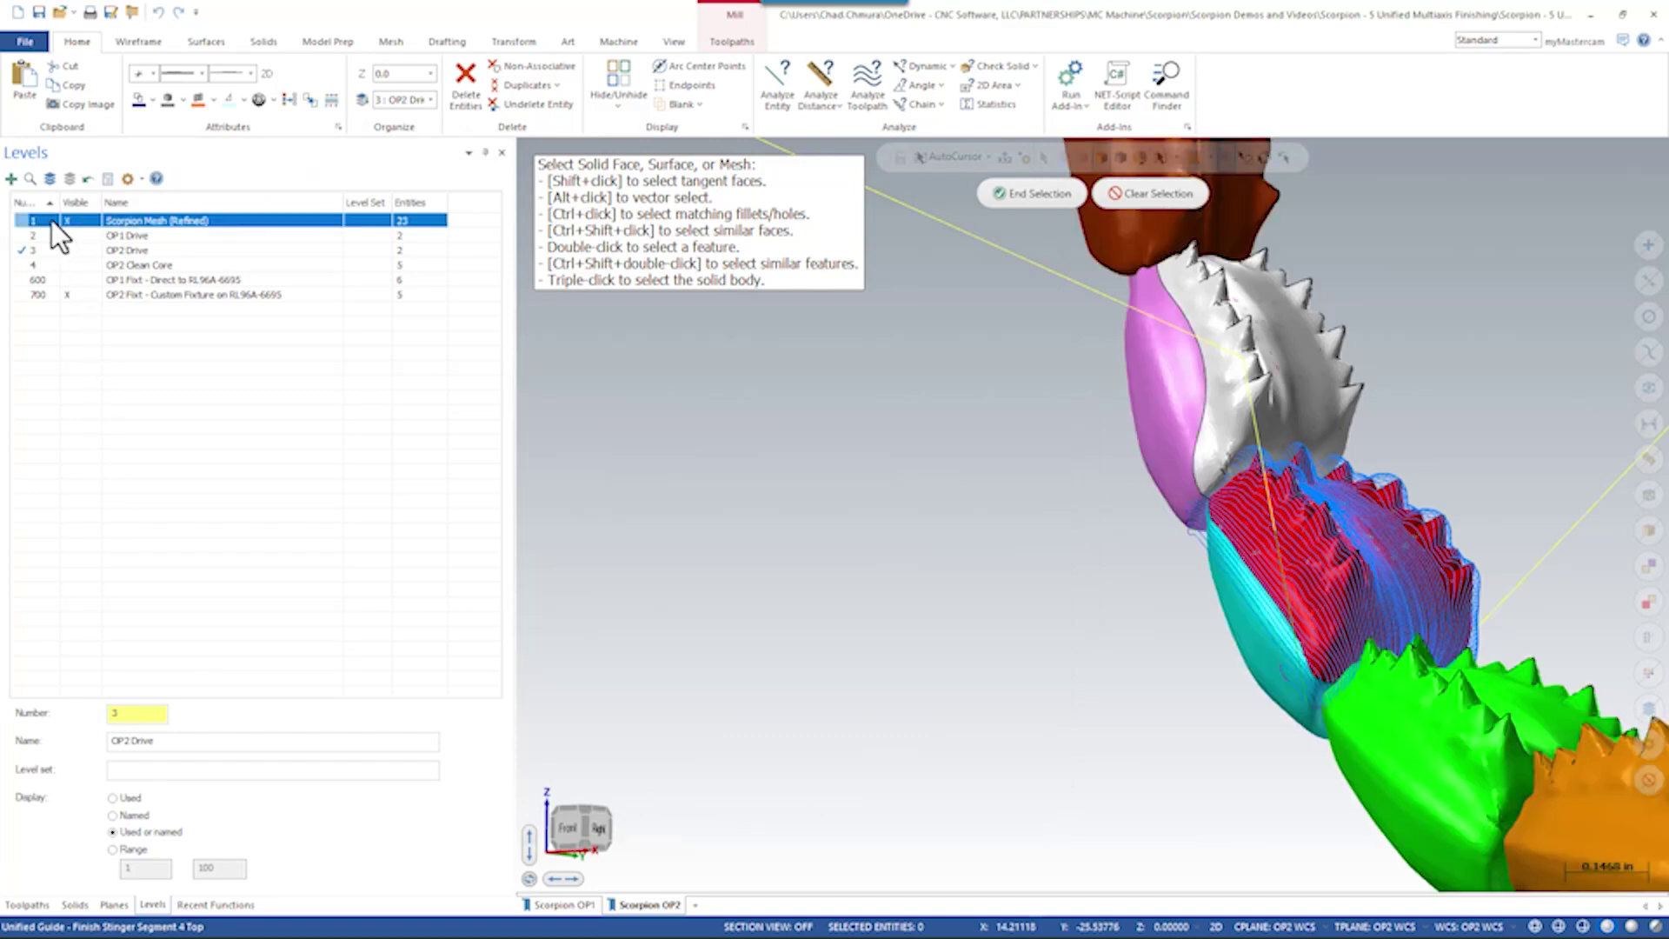
pyautogui.click(70, 249)
pyautogui.scroll(-3, 943, 522)
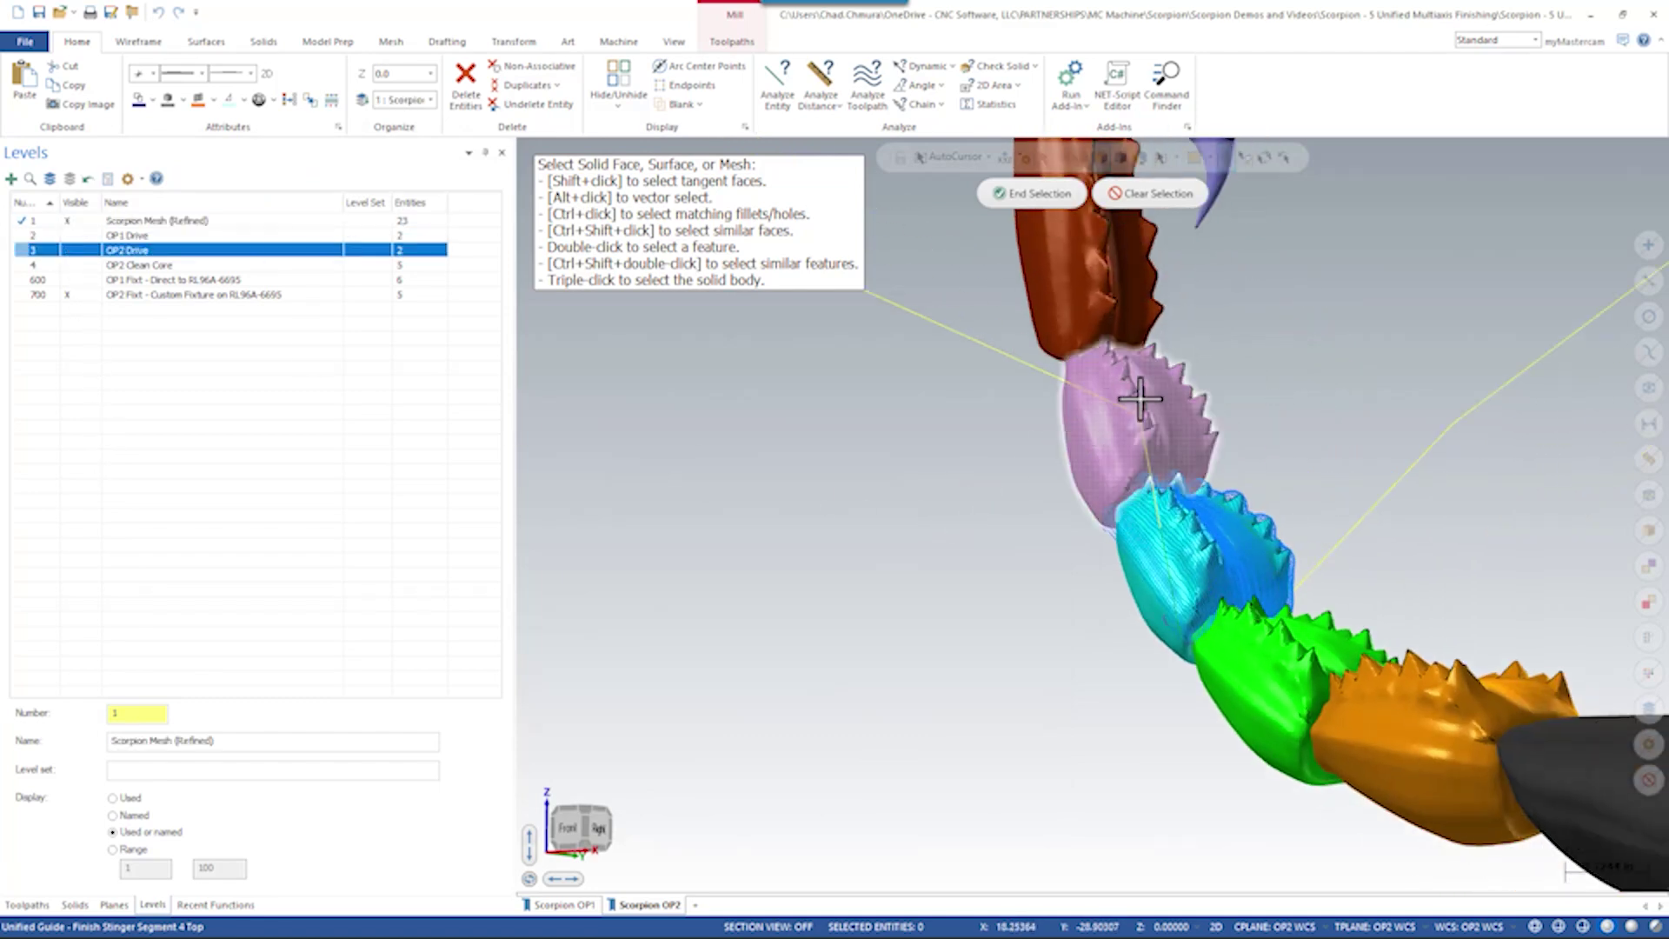
pyautogui.click(1139, 398)
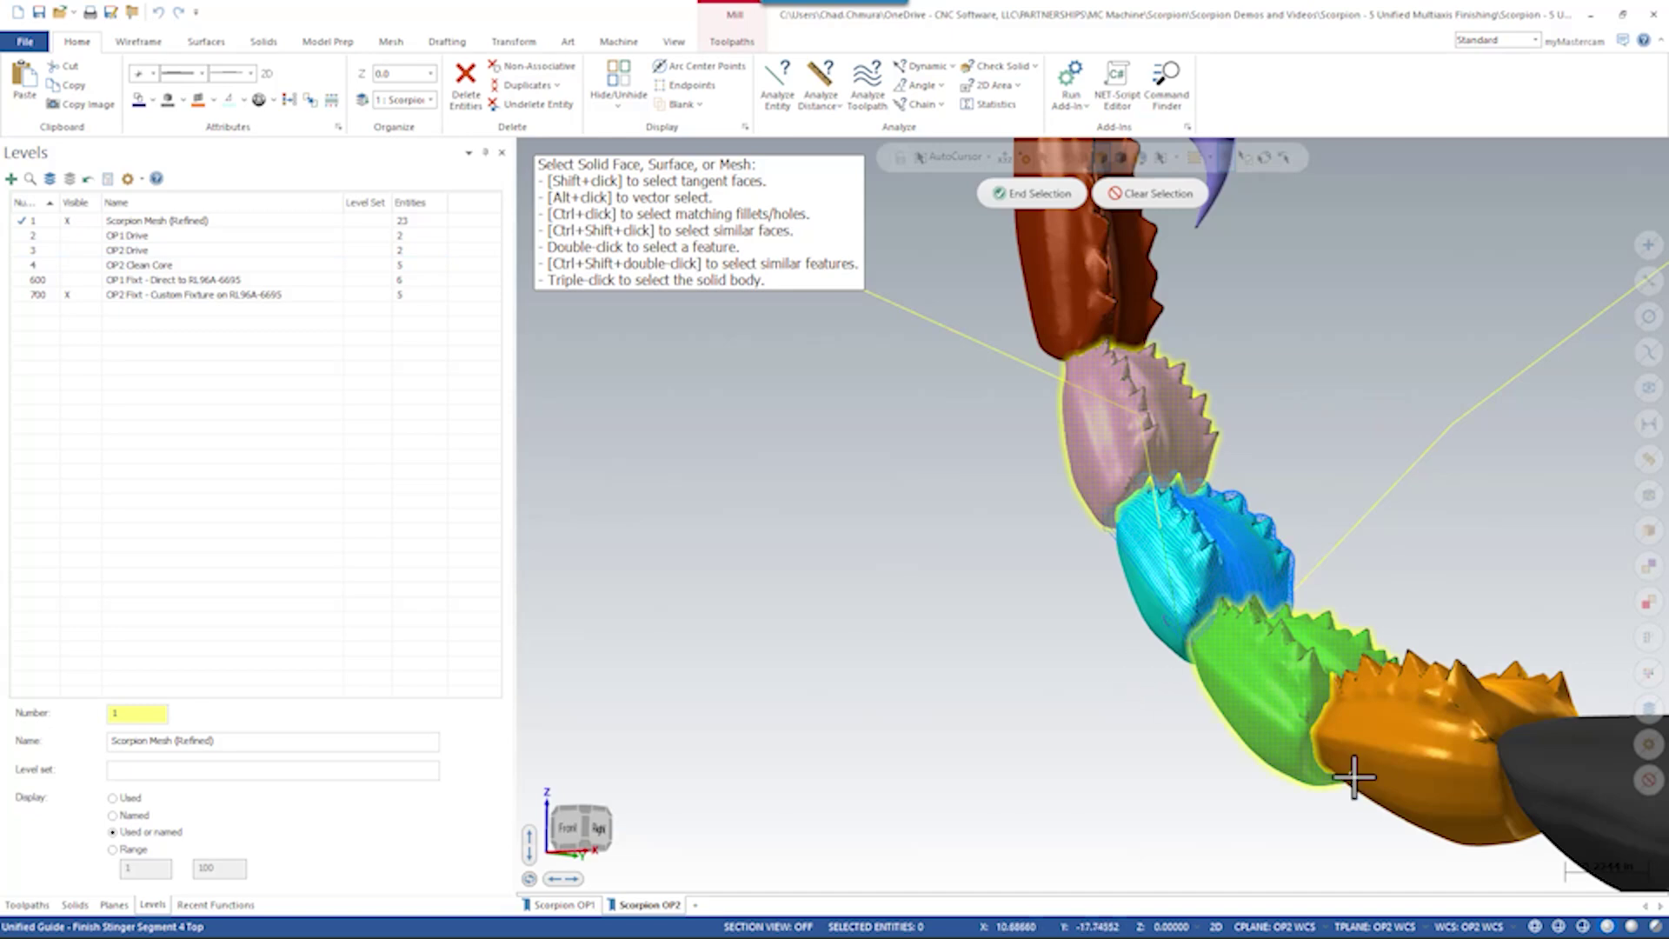
pyautogui.click(1033, 192)
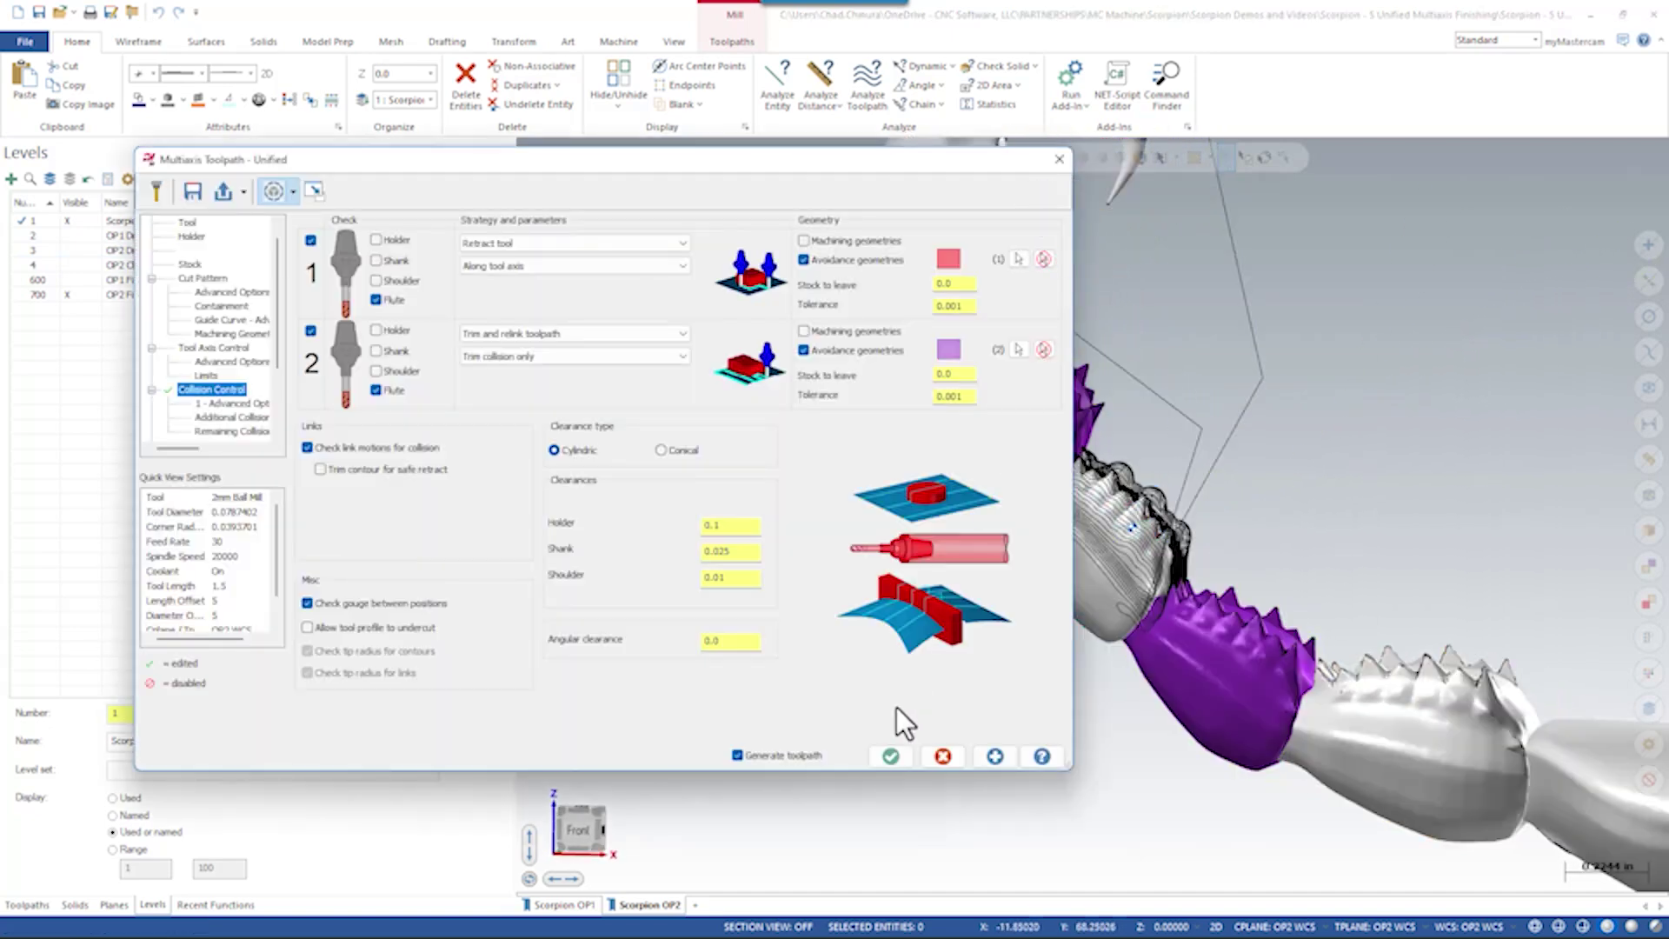
# Regenerate the toolpath and orbit the model to inspect the trimmed result
pyautogui.click(996, 755)
pyautogui.scroll(3, 1184, 481)
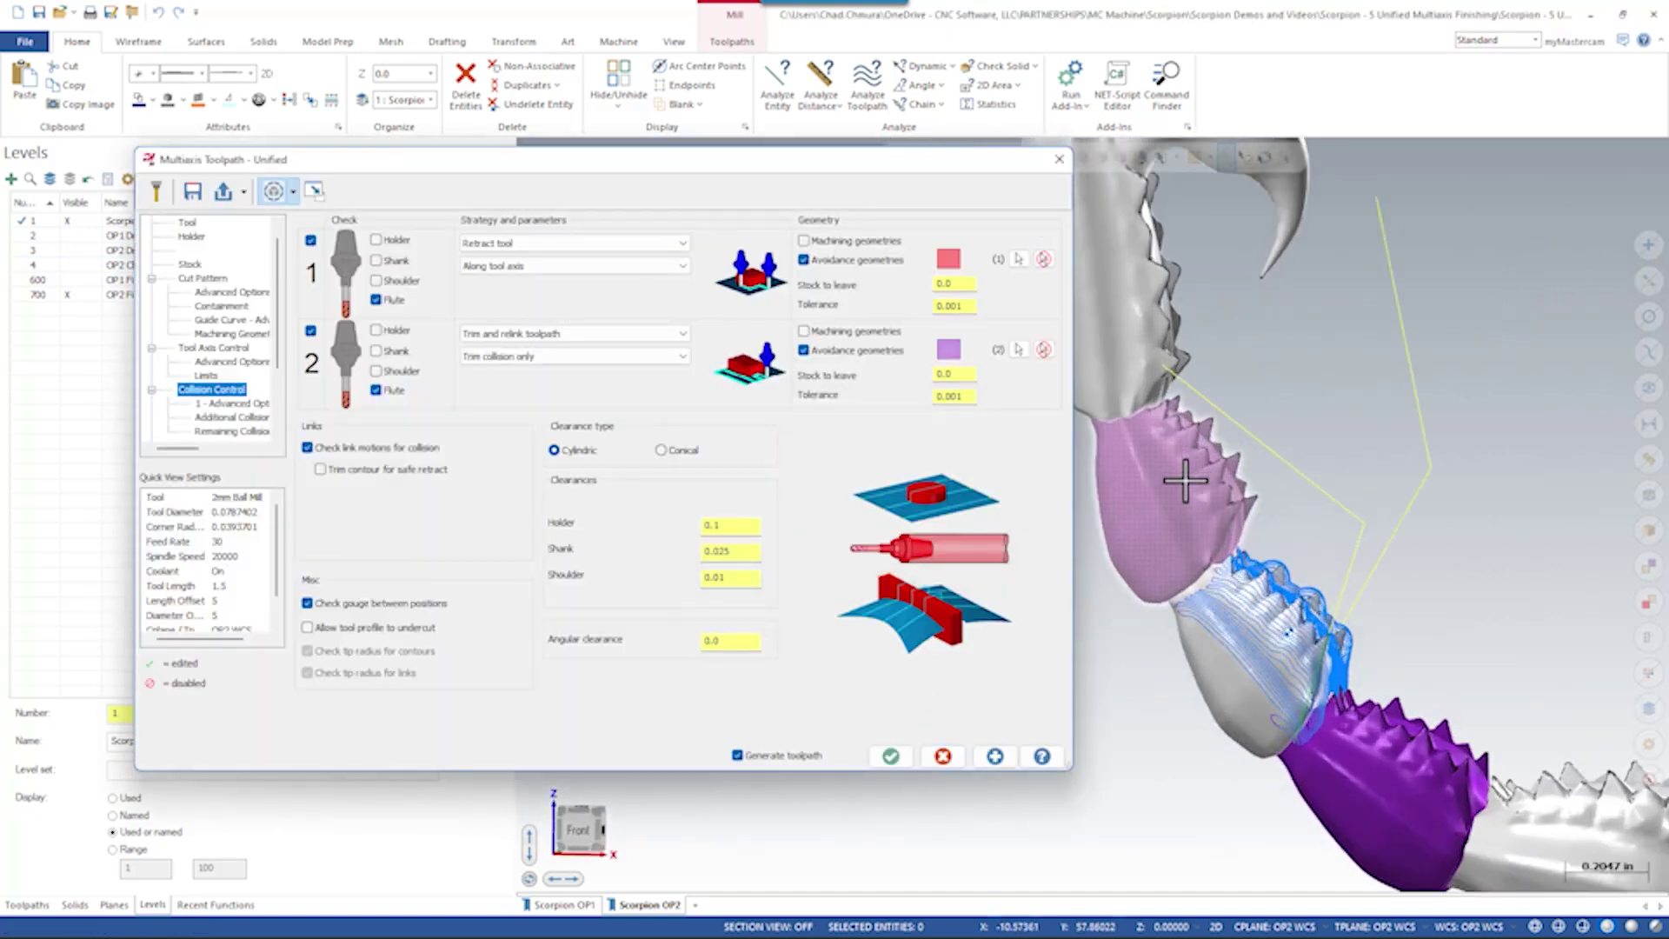
pyautogui.scroll(2, 1285, 633)
pyautogui.moveTo(1285, 634); pyautogui.dragTo(1290, 592, button='middle')
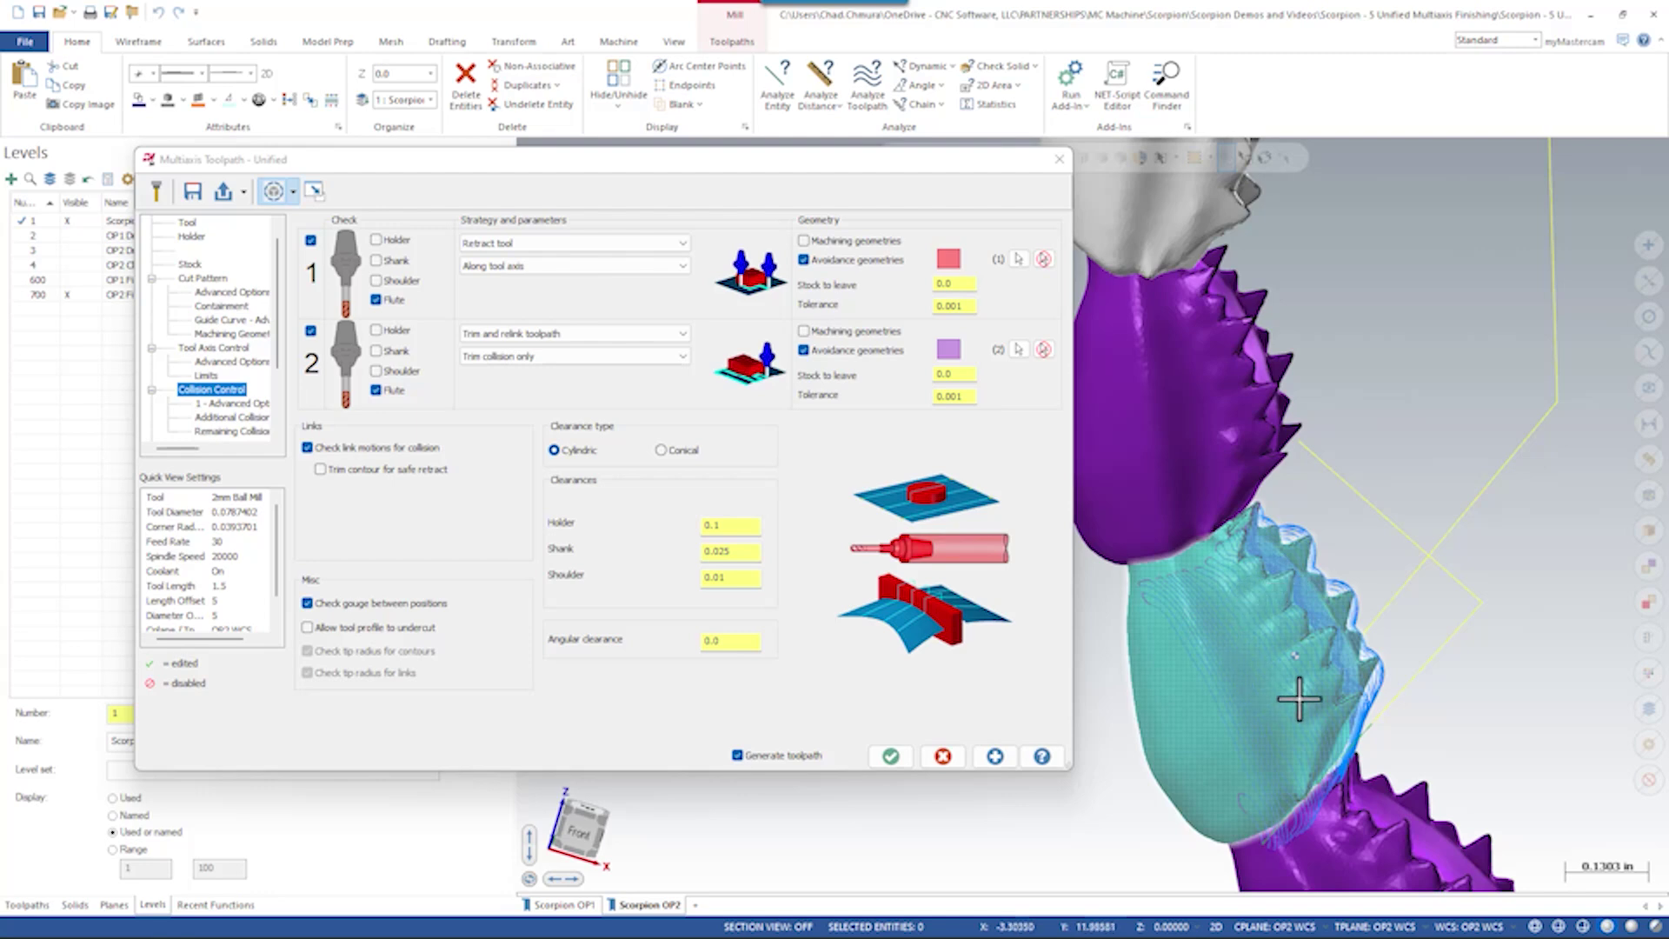
pyautogui.click(221, 416)
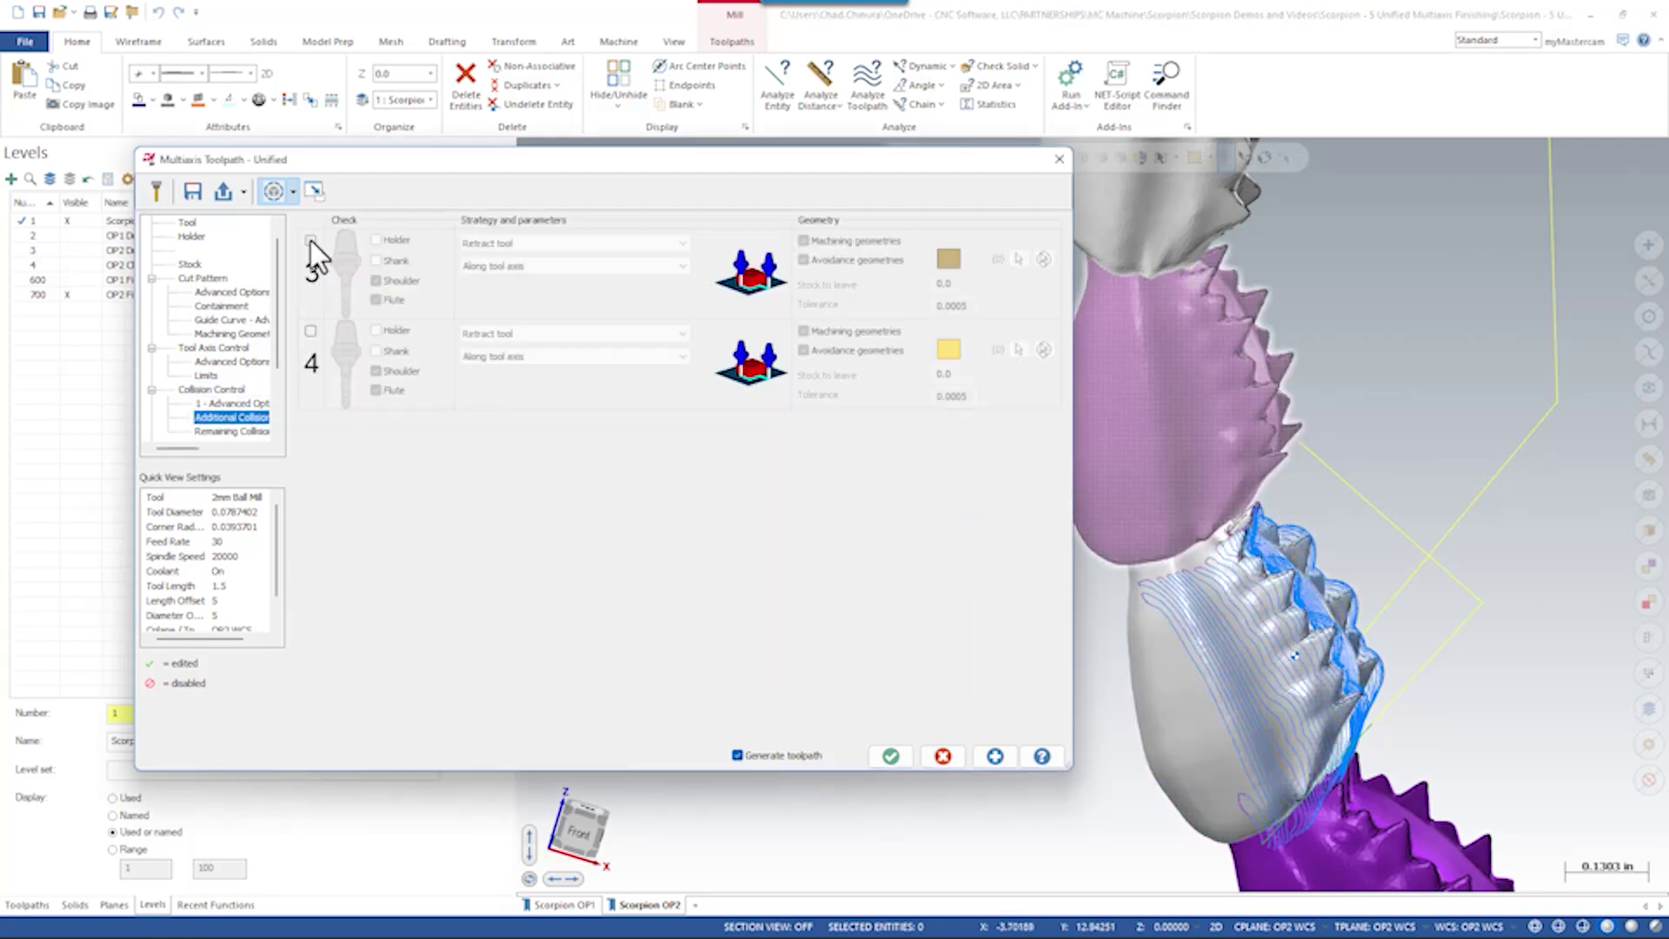
# Enable collision check 3 with one more avoidance tail segment and accept the toolpath settings
pyautogui.click(310, 240)
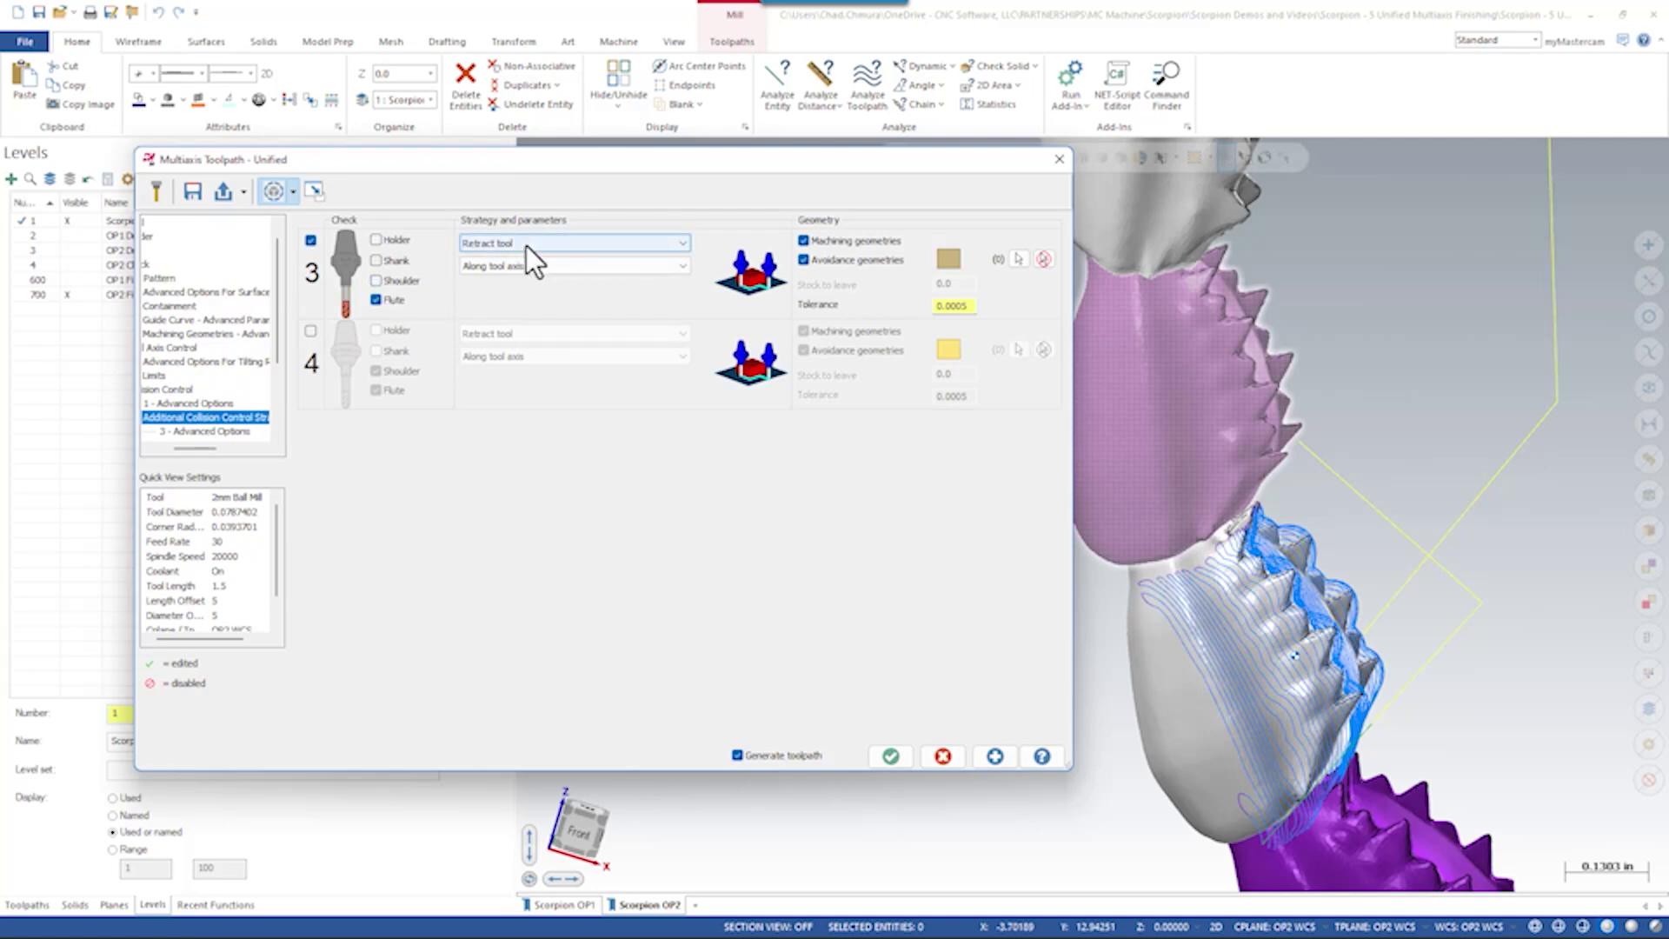
pyautogui.click(1021, 261)
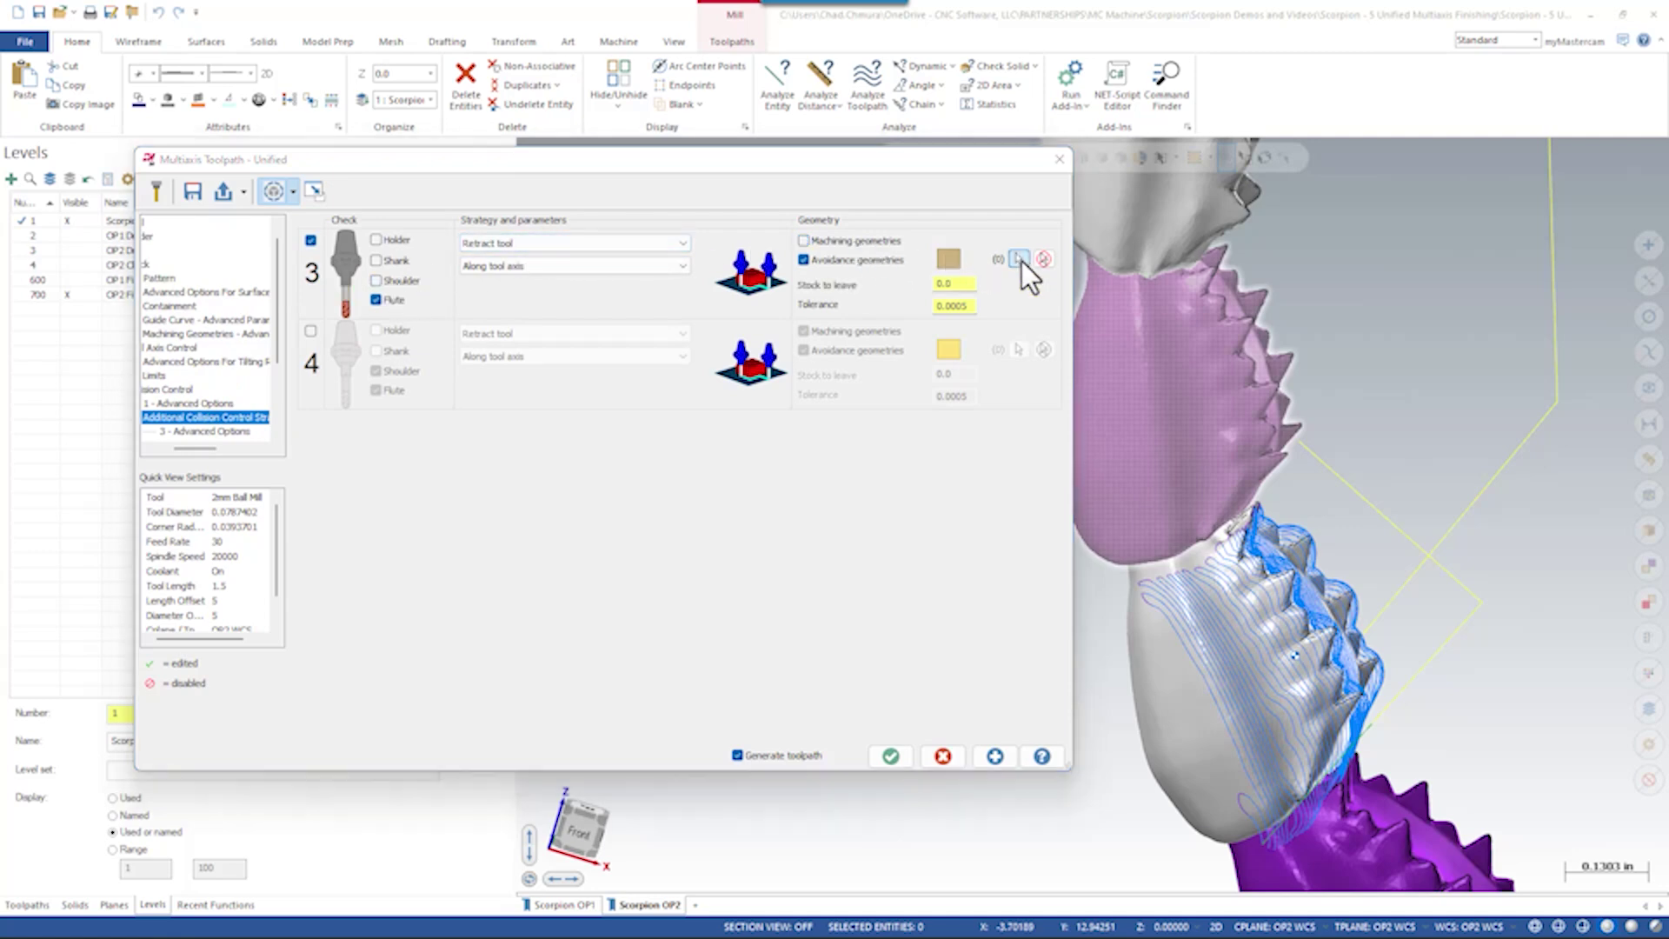
pyautogui.scroll(3, 1163, 718)
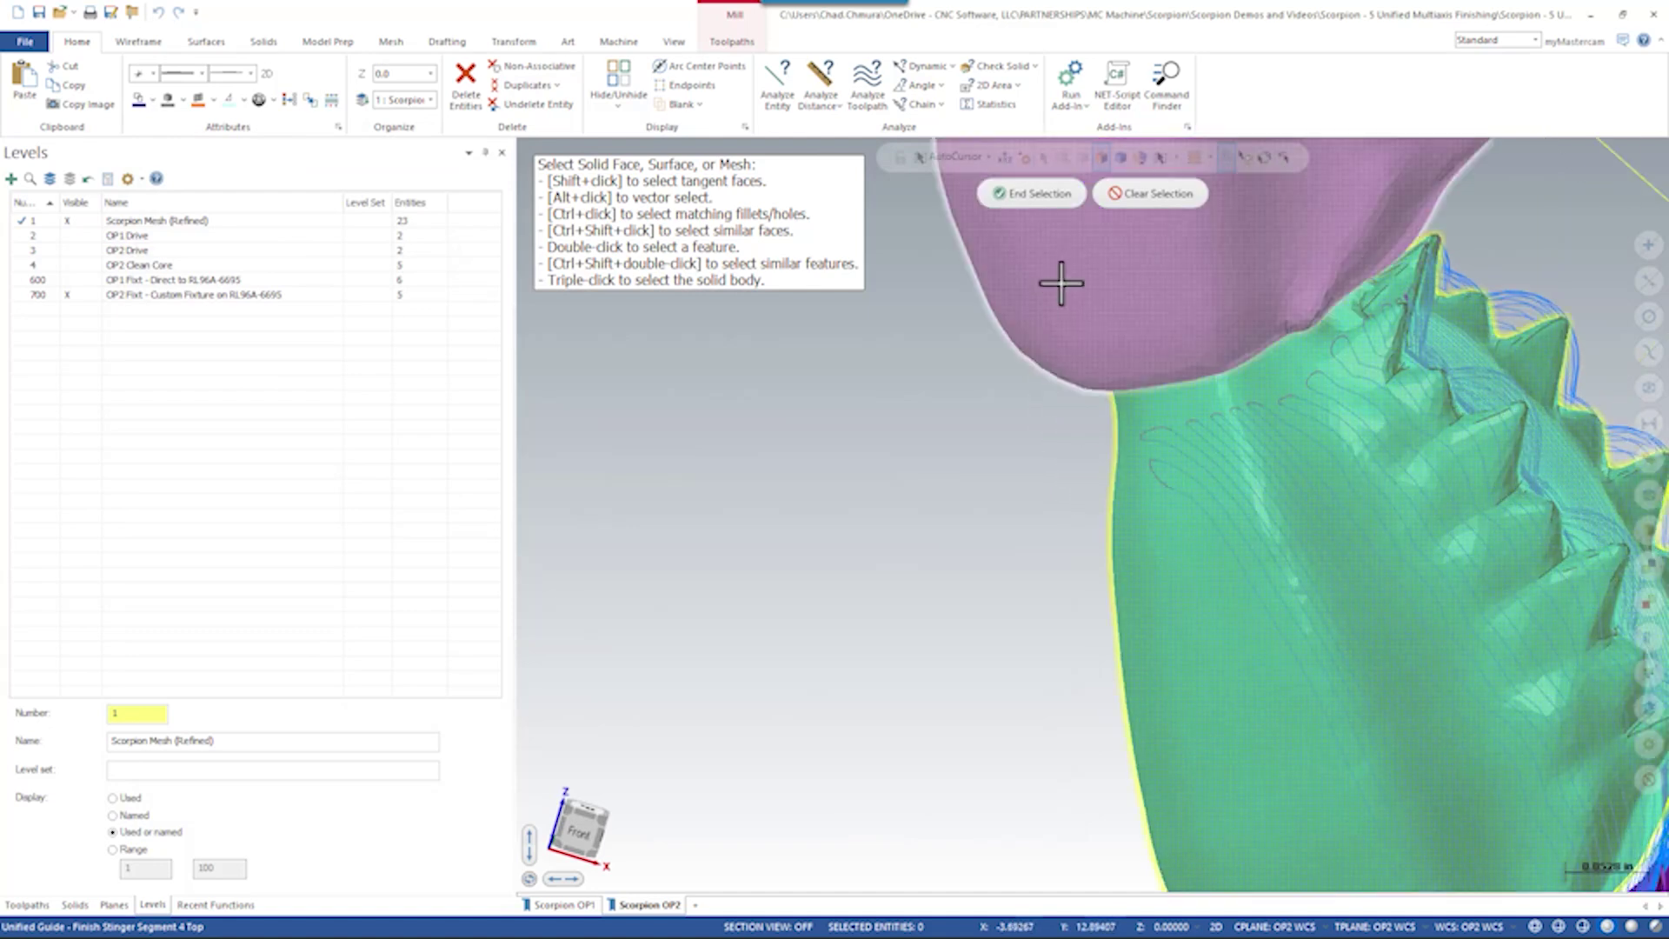
pyautogui.click(1051, 193)
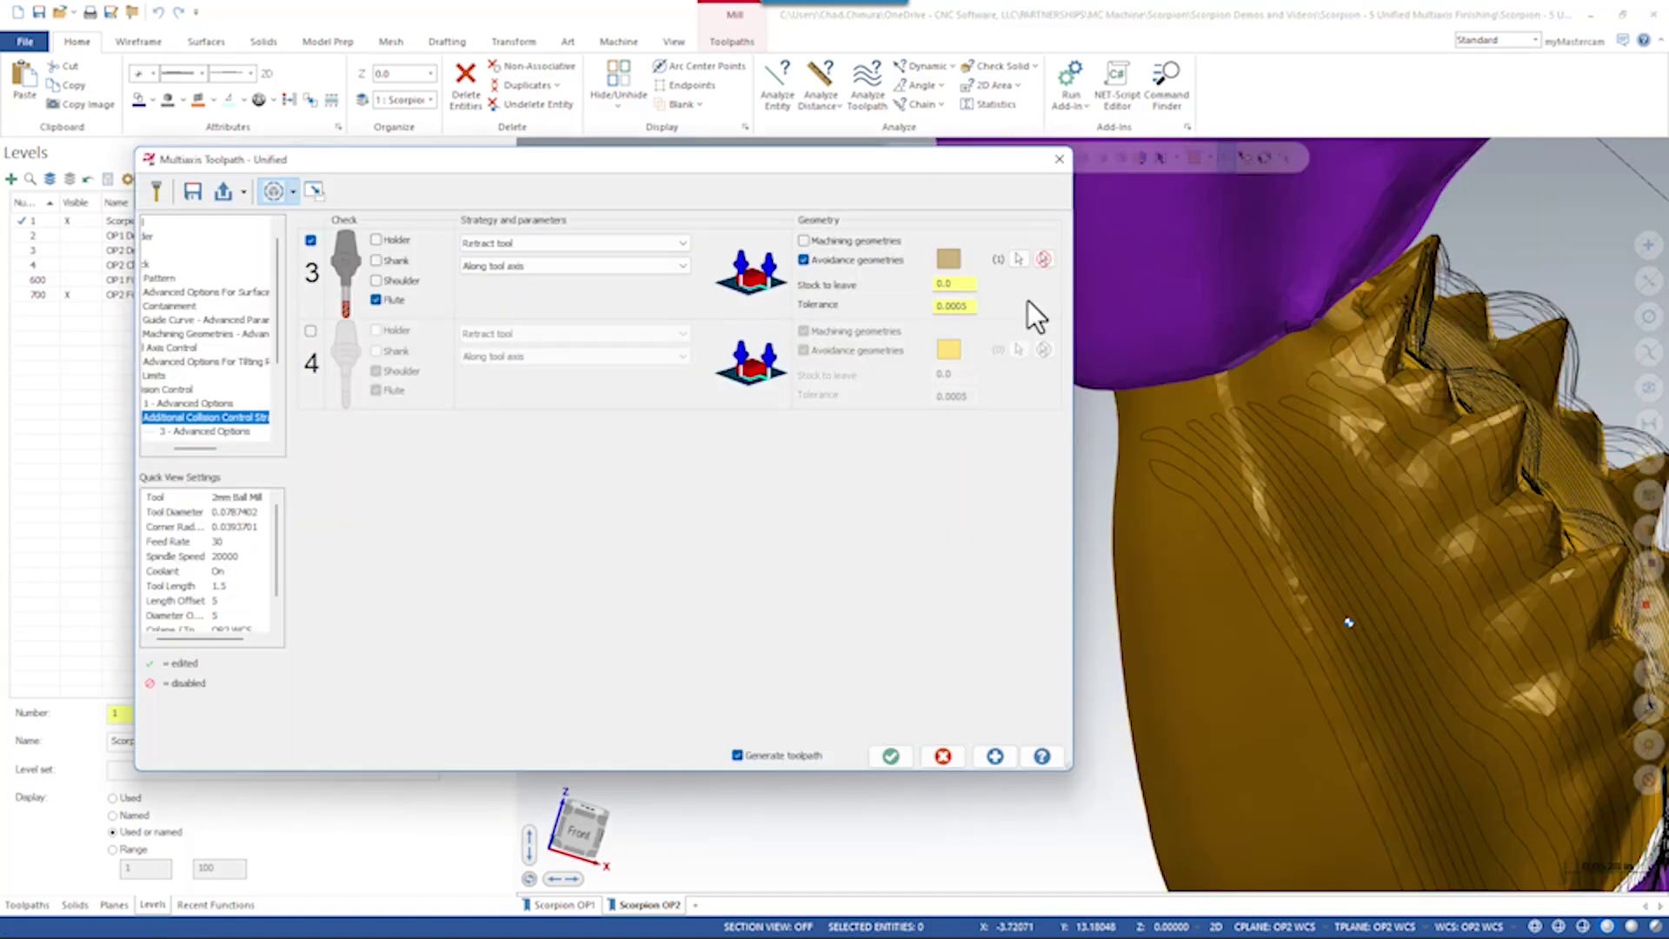
pyautogui.click(891, 756)
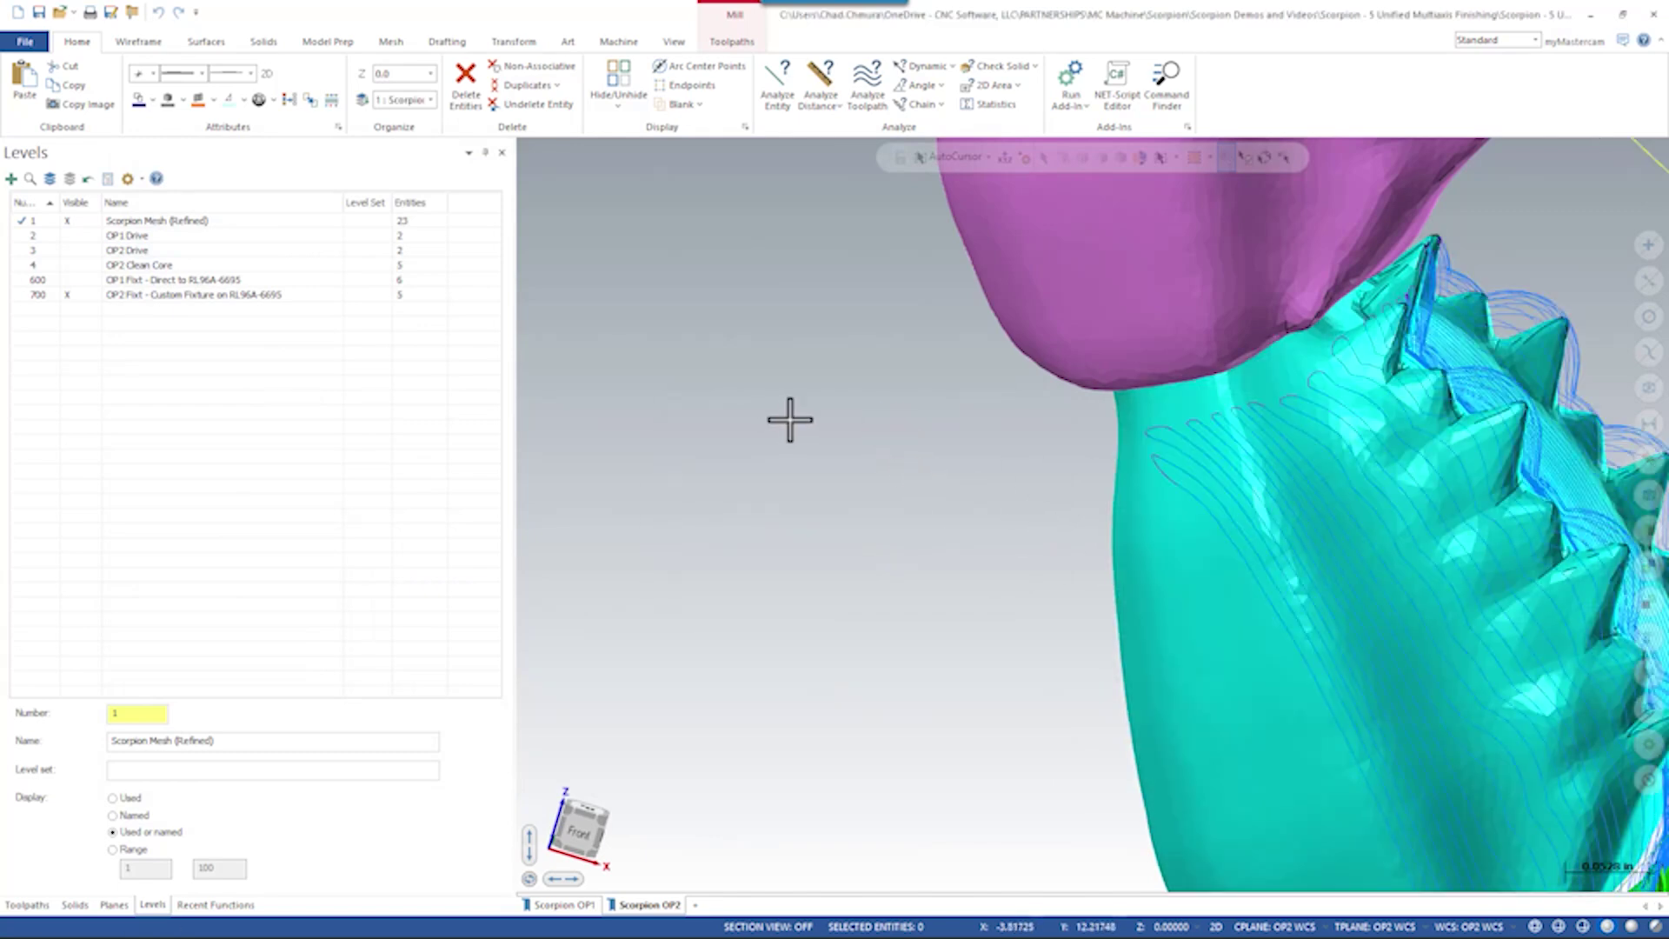
# Orbit to view the finished toolpath and select the cyan tail segment mesh
pyautogui.scroll(-5, 796, 426)
pyautogui.moveTo(801, 432); pyautogui.dragTo(902, 529, button='middle')
pyautogui.click(1165, 465)
# Scroll the view to frame the whole scorpion model
pyautogui.scroll(-2, 1197, 626)
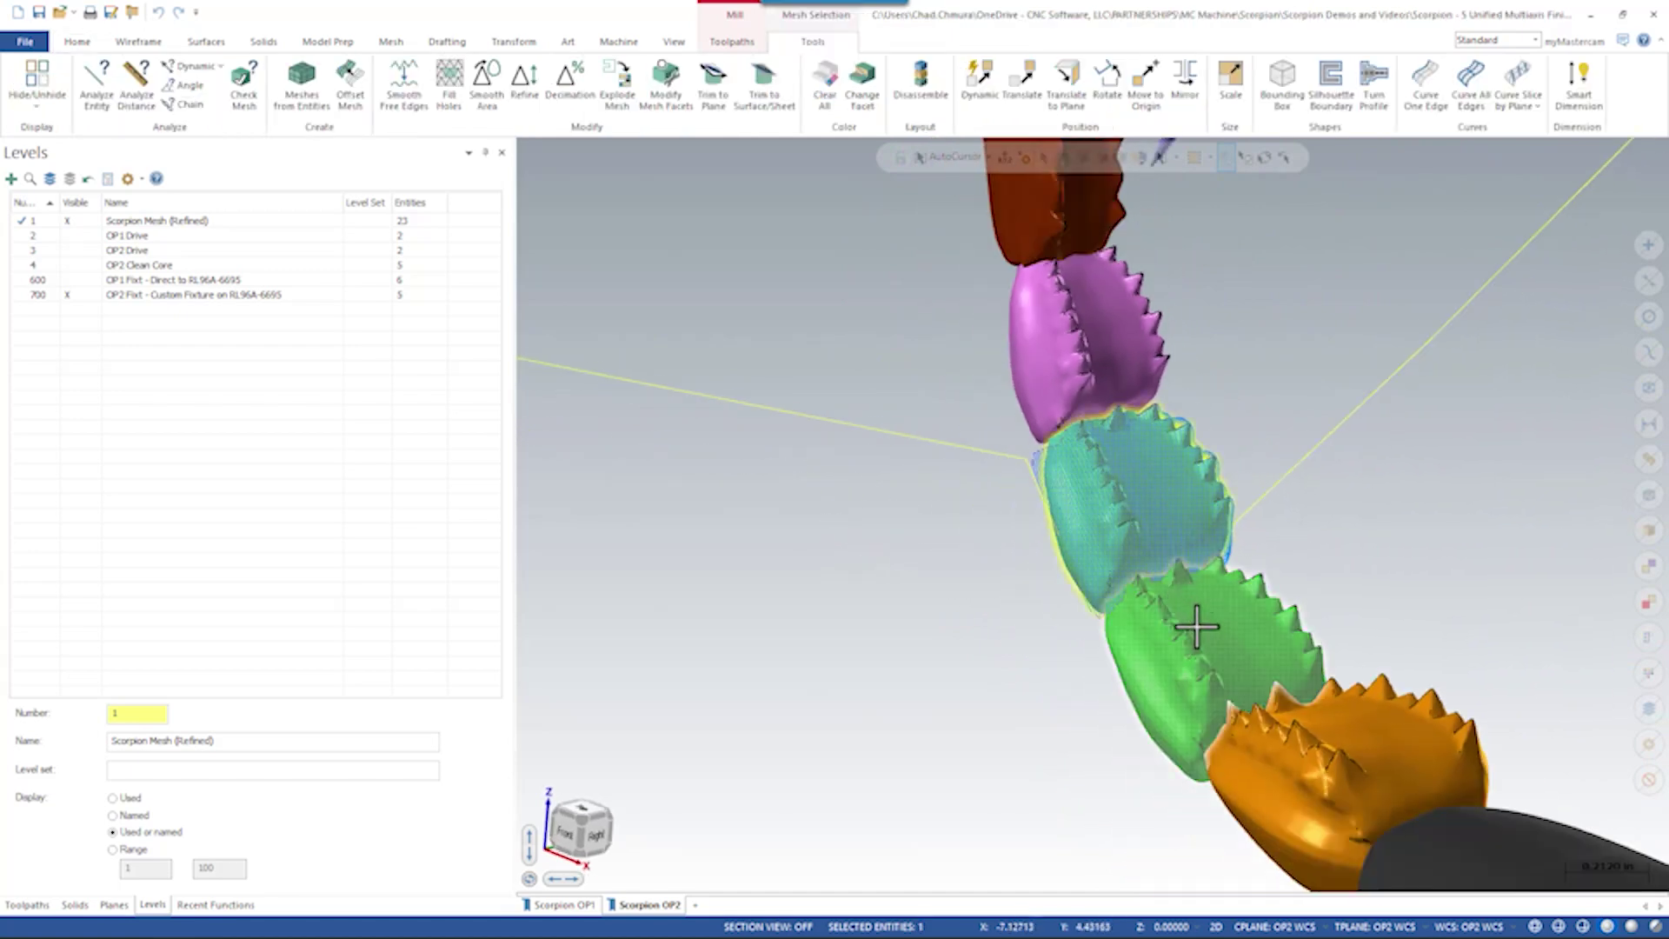